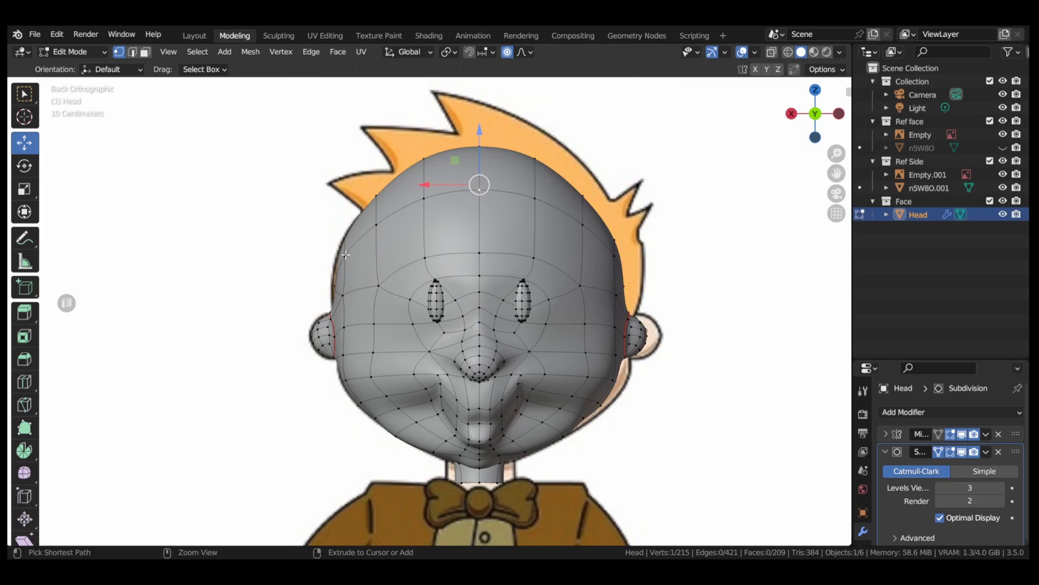
- Mark a UV seam along the edge path running across the upper forehead from temple to temple
left_click(346, 255, "ctrl")
left_click(361, 51)
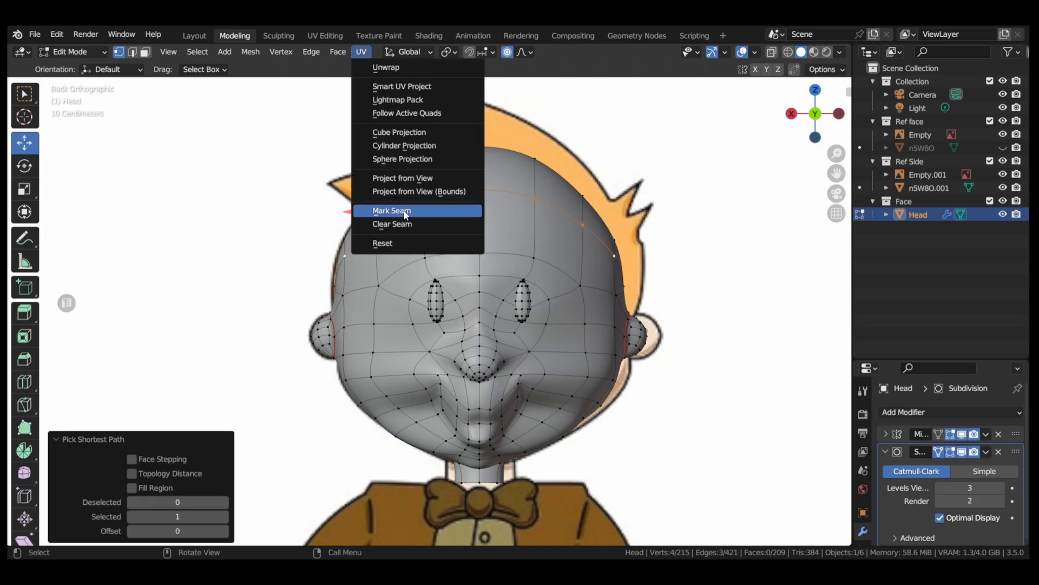
left_click(392, 210)
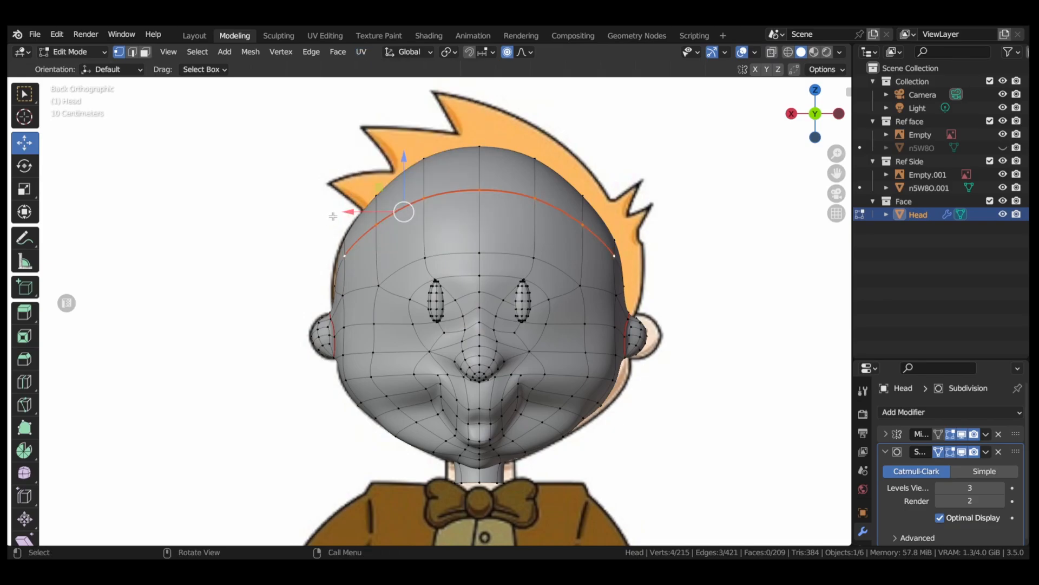
- Extend the hairline seam from the temple down the side of the head to the ear seam, and save the file
middle_click_drag(341, 220, 511, 228)
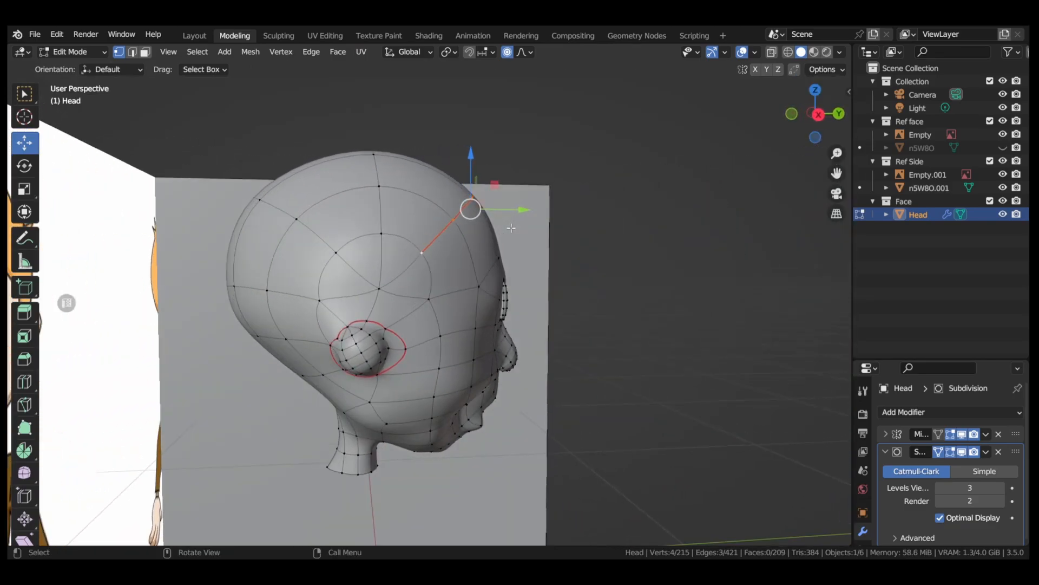
left_click(380, 289, "ctrl")
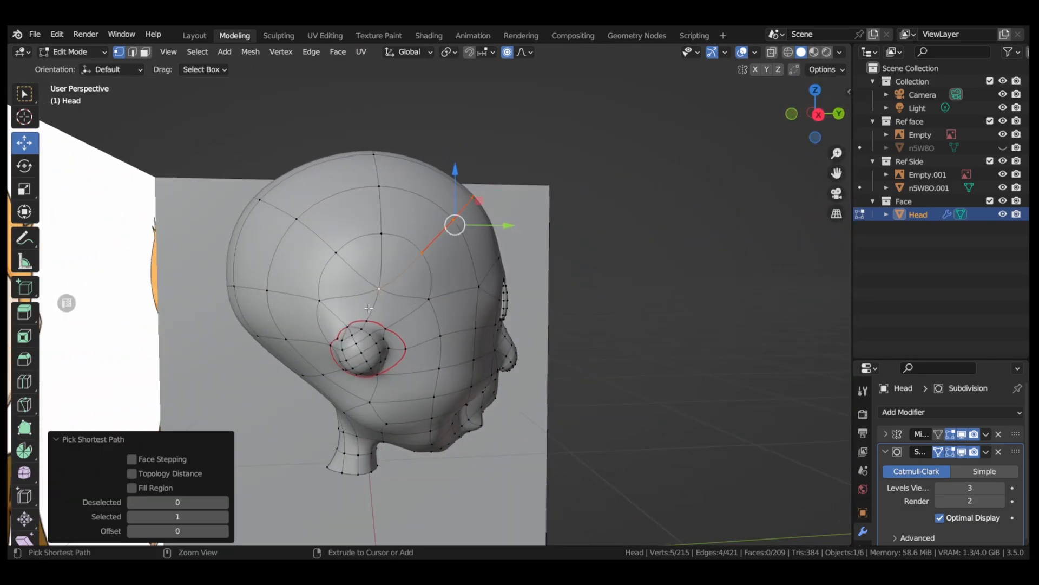
left_click(361, 51)
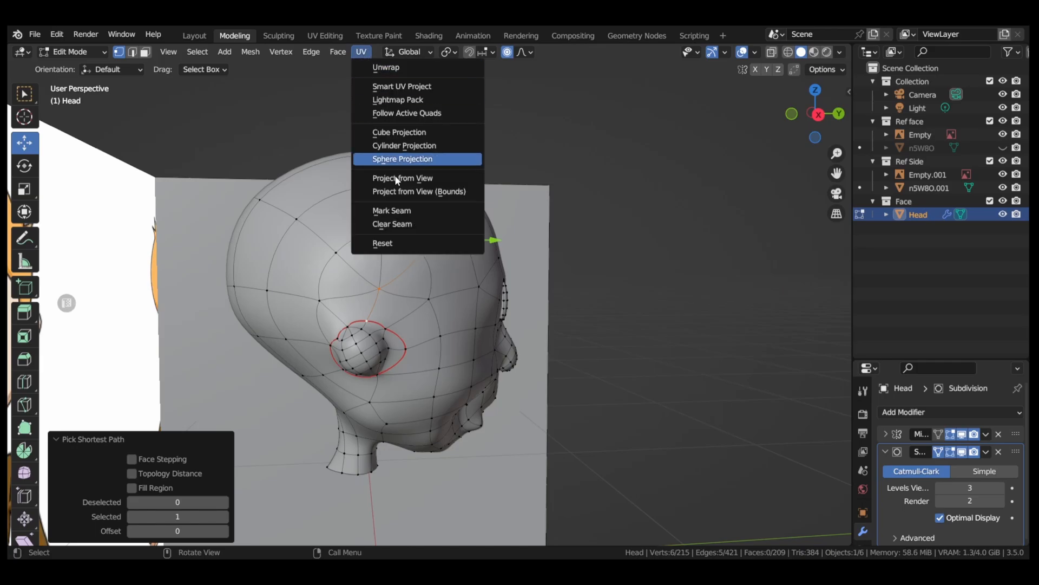
left_click(396, 211)
left_click(668, 257)
middle_click_drag(668, 257, 730, 200)
key("ctrl+s")
left_click(830, 114)
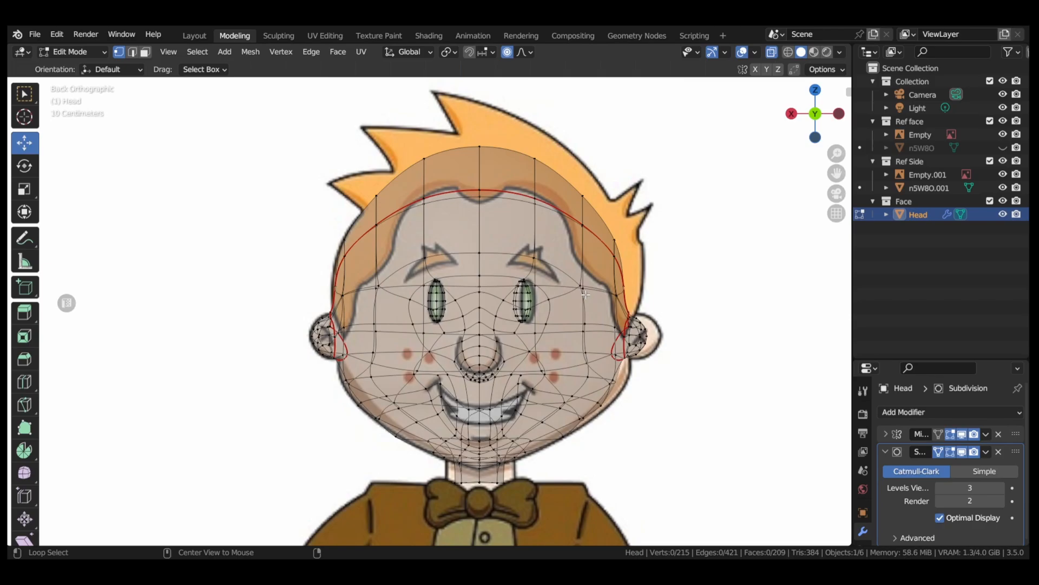
key("alt+z")
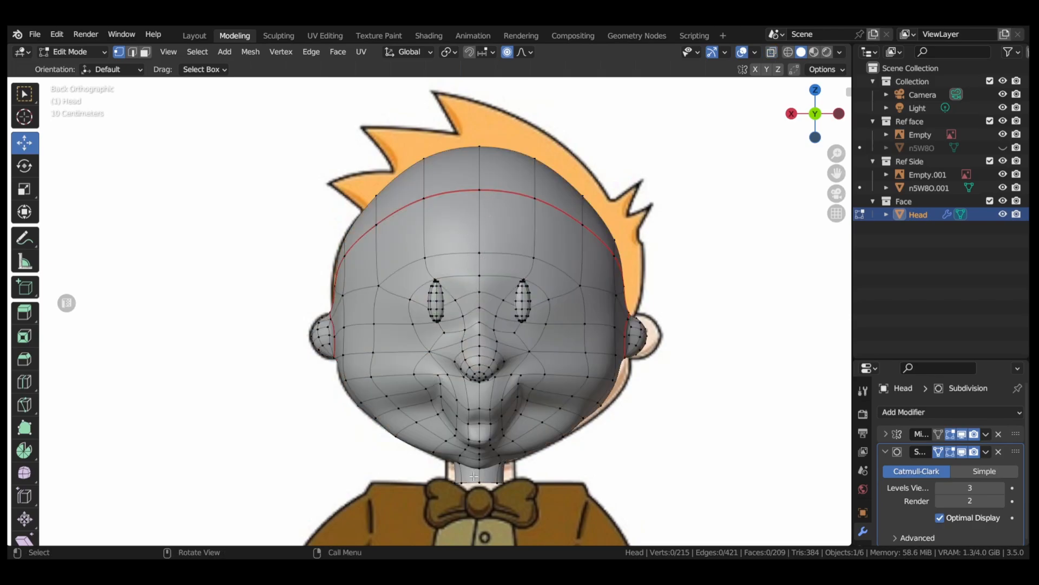
left_click(479, 190)
middle_click_drag(479, 189, 318, 520)
left_click(322, 501, "ctrl")
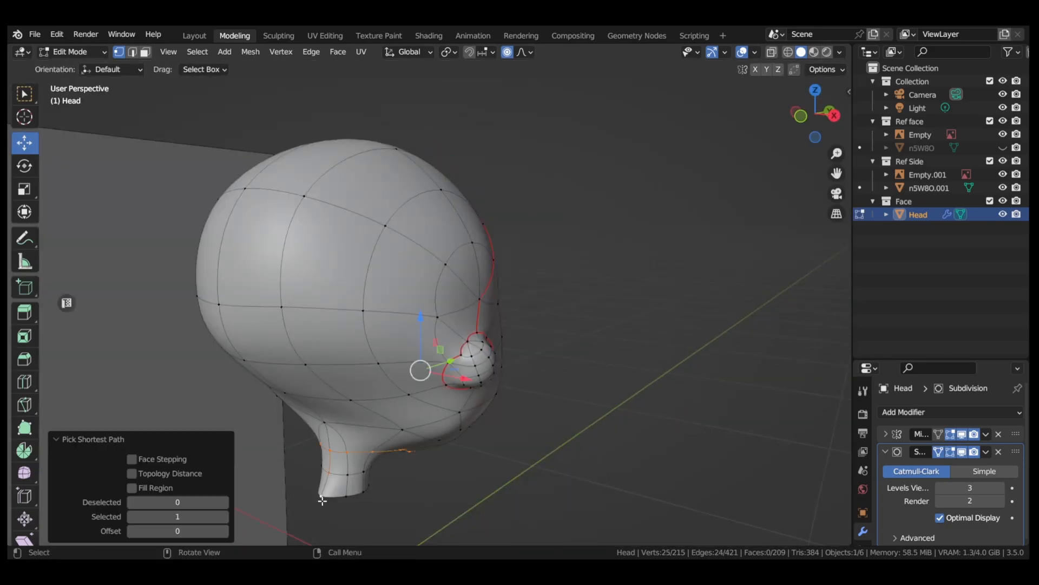
key("ctrl+z")
- Mark a seam along the centerline from the back of the neck opening over the crown to the hairline seam, and save the file
left_click(322, 497)
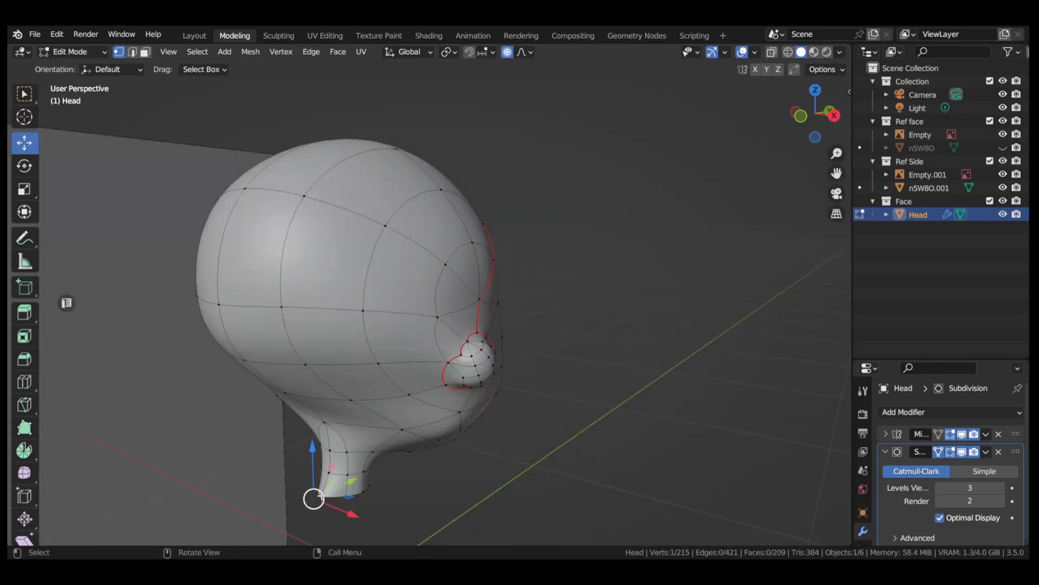
left_click(229, 300, "ctrl")
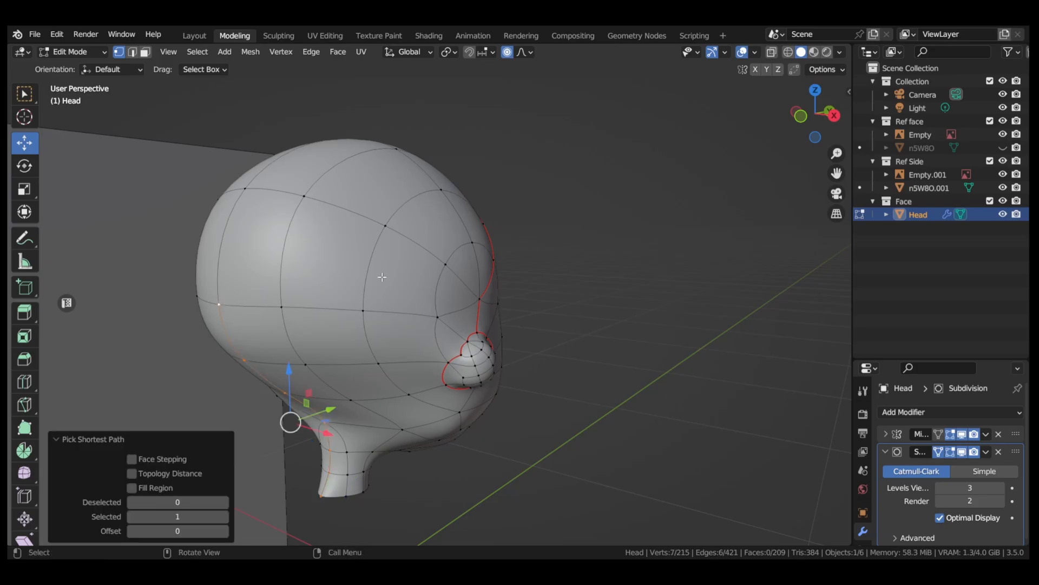
middle_click_drag(229, 300, 444, 235)
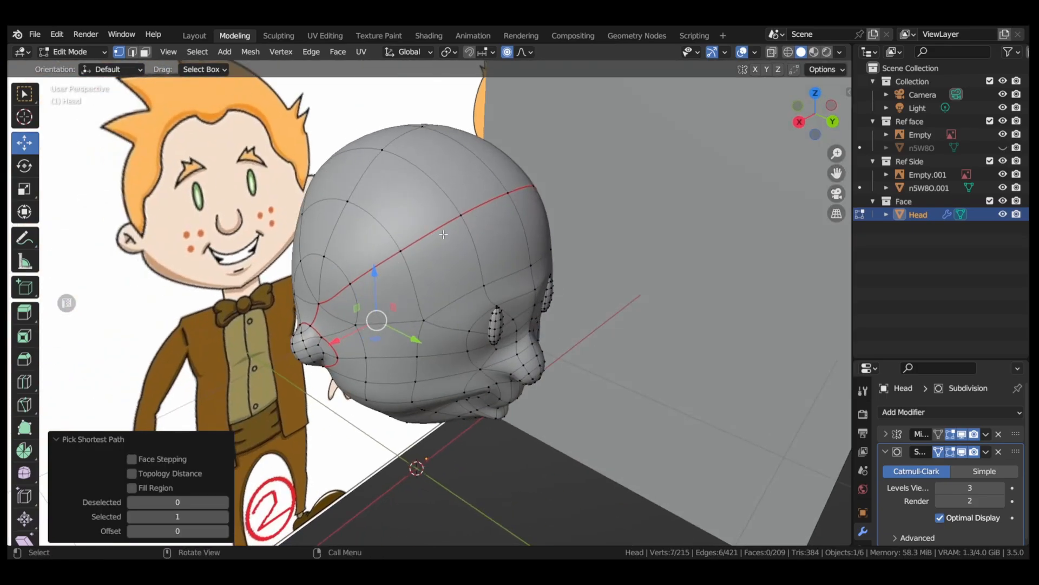
left_click(515, 192, "ctrl")
left_click(361, 51)
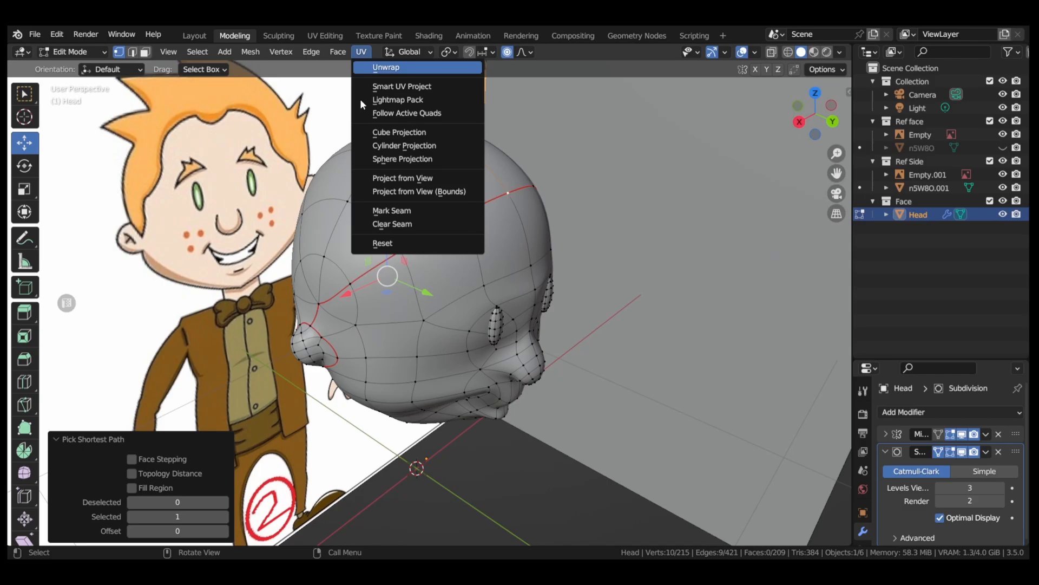
left_click(382, 210)
scroll(633, 265, "down", 5)
key("ctrl+s")
- Mark a seam from the mouth corner down along the smile fold to the center below the lower lip, and clear the selection
middle_click_drag(627, 274, 521, 230)
left_click(815, 115)
scroll(488, 330, "up", 2)
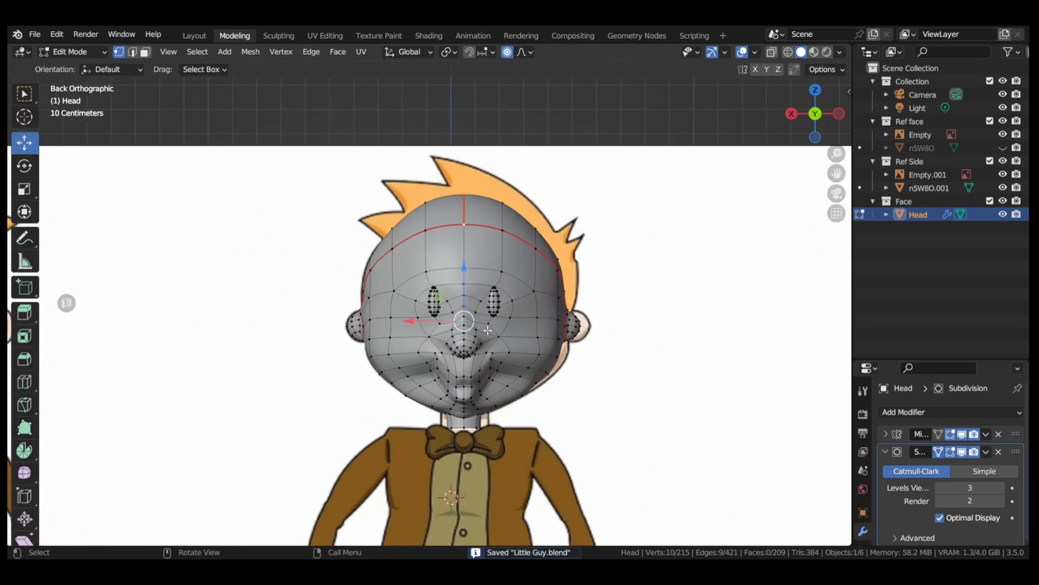
scroll(488, 331, "up", 2)
key("alt+z")
key("alt+z")
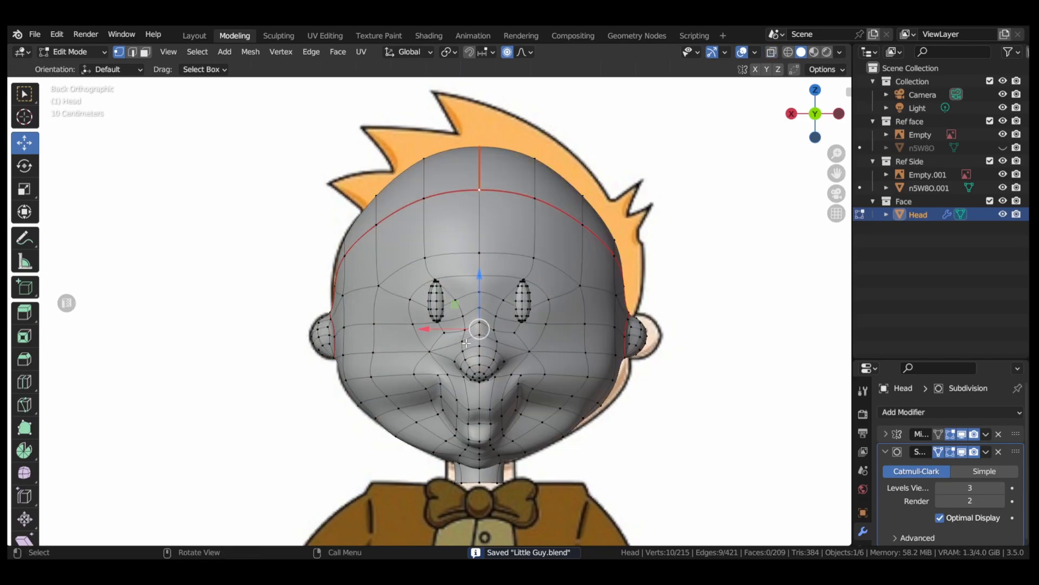
mouse_move(466, 343)
middle_mouse_down()
mouse_move(561, 250)
mouse_move(578, 269)
mouse_move(628, 261)
mouse_move(550, 318)
mouse_move(606, 327)
mouse_move(421, 333)
mouse_move(495, 379)
middle_mouse_up()
scroll(495, 380, "up", 2)
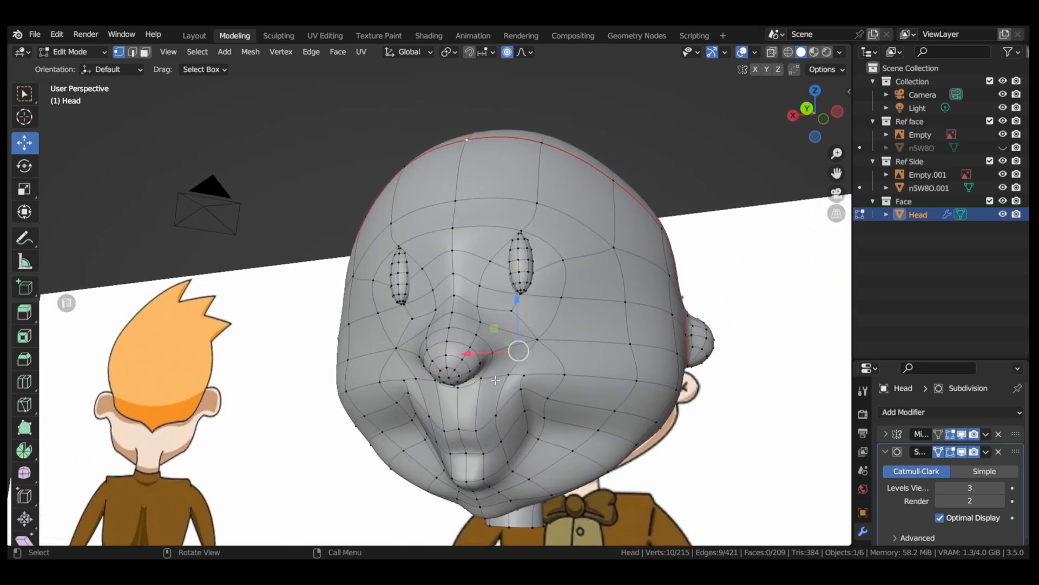
left_click(519, 377)
left_click(527, 430, "ctrl")
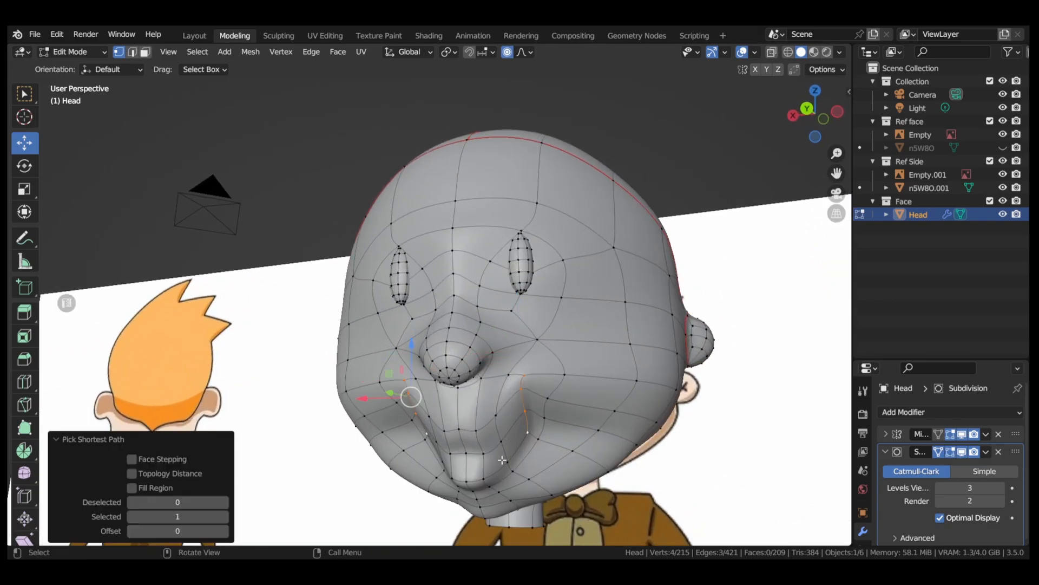
middle_click_drag(527, 429, 516, 431)
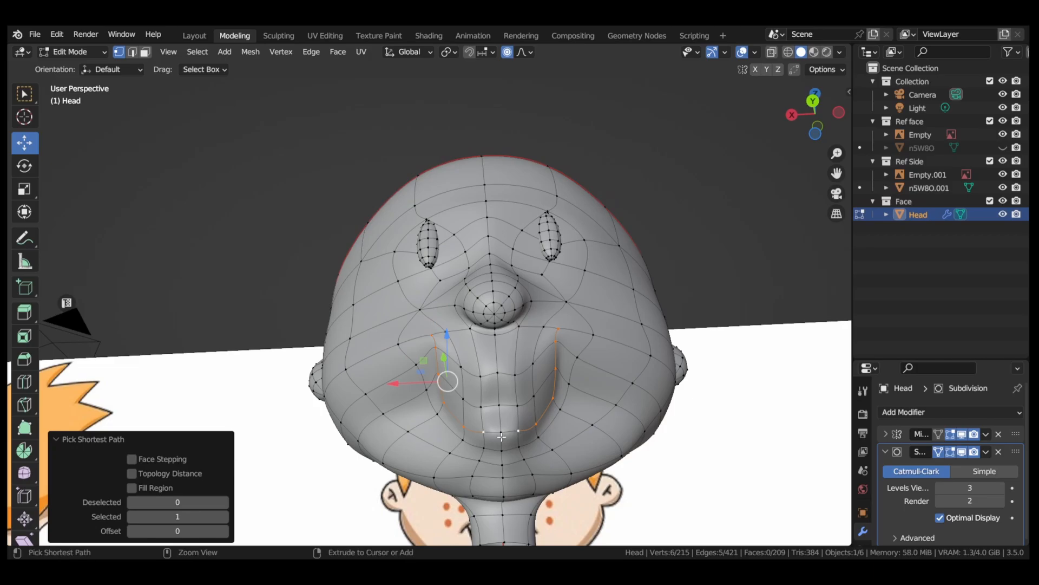
left_click(359, 52)
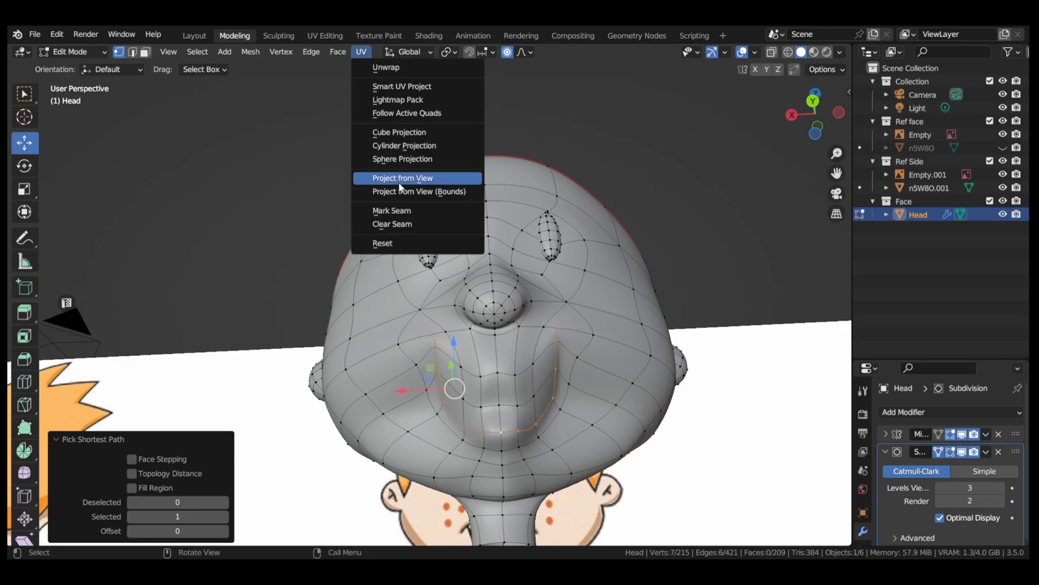
left_click(402, 211)
middle_click_drag(401, 211, 707, 243)
key("alt+a")
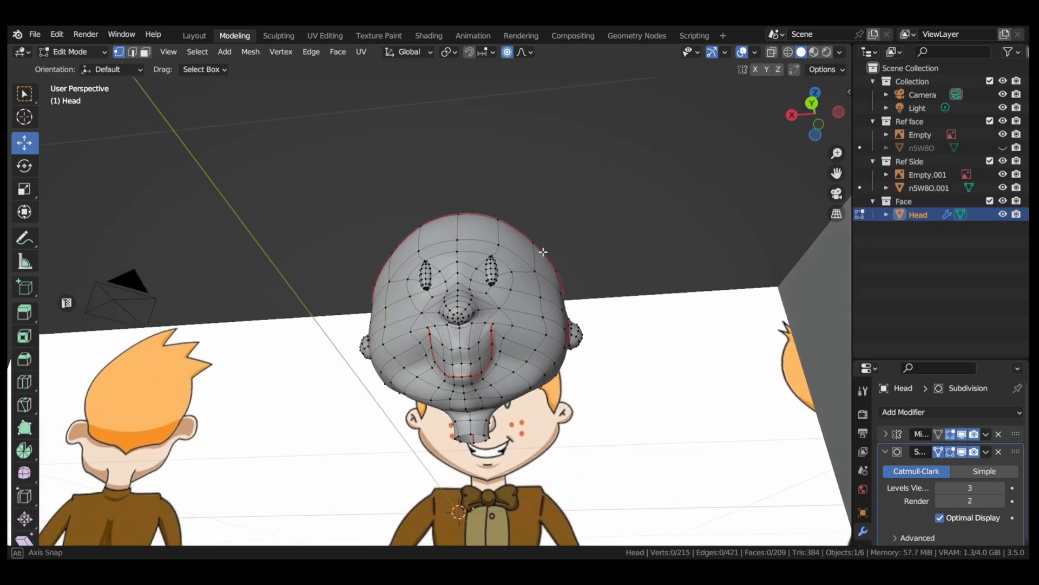
- Mark a seam from the back edge of the ear seam to the rear centerline seam, and save the file
middle_click_drag(587, 222, 496, 303)
left_click(388, 306)
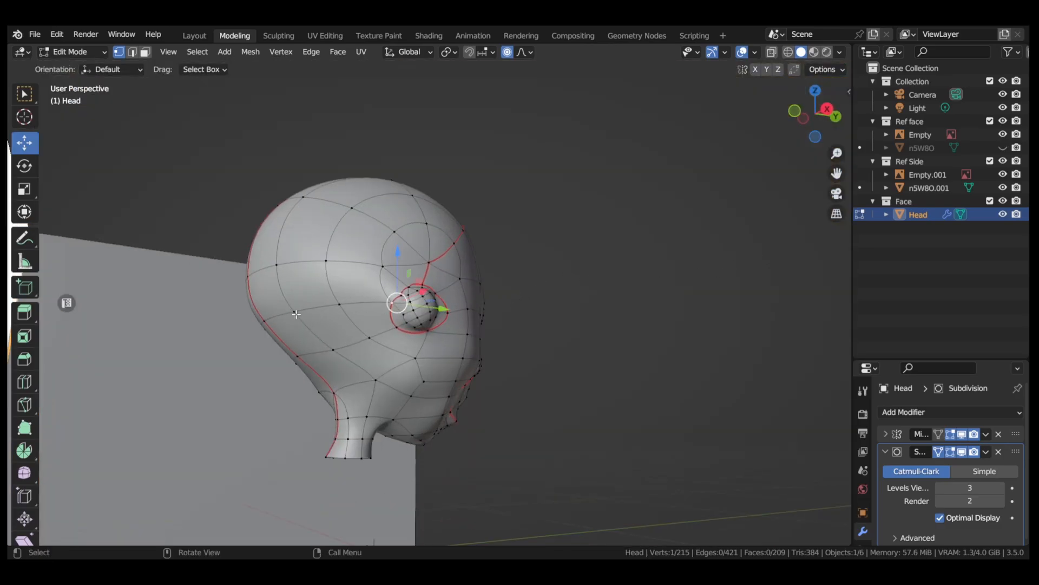
left_click(264, 320, "ctrl")
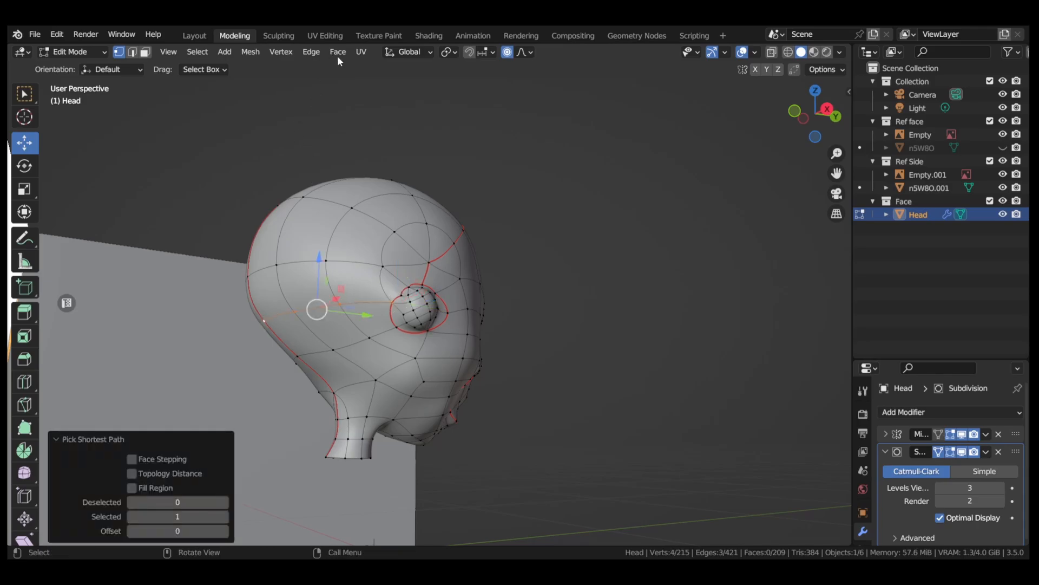
left_click(361, 52)
left_click(412, 205)
left_click(633, 248)
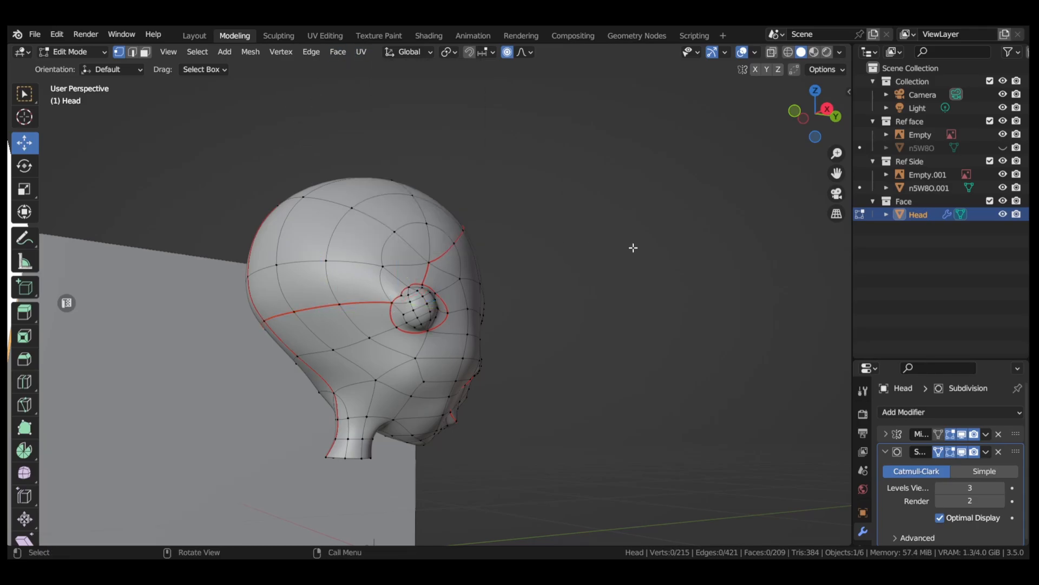
key("ctrl+s")
- Put the head in Object Mode and switch to the Texture Paint workspace
left_click(837, 118)
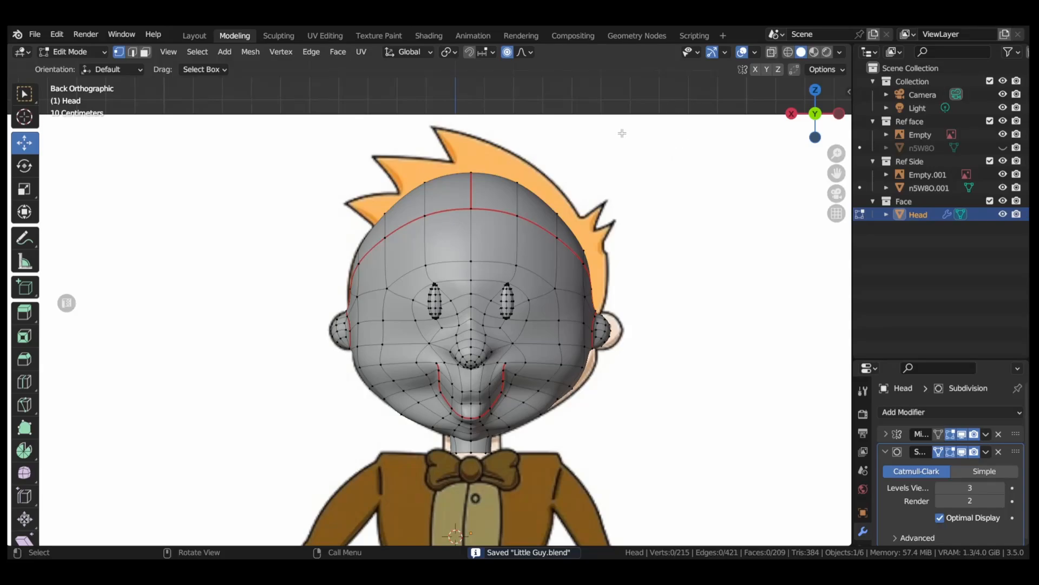
key("Tab")
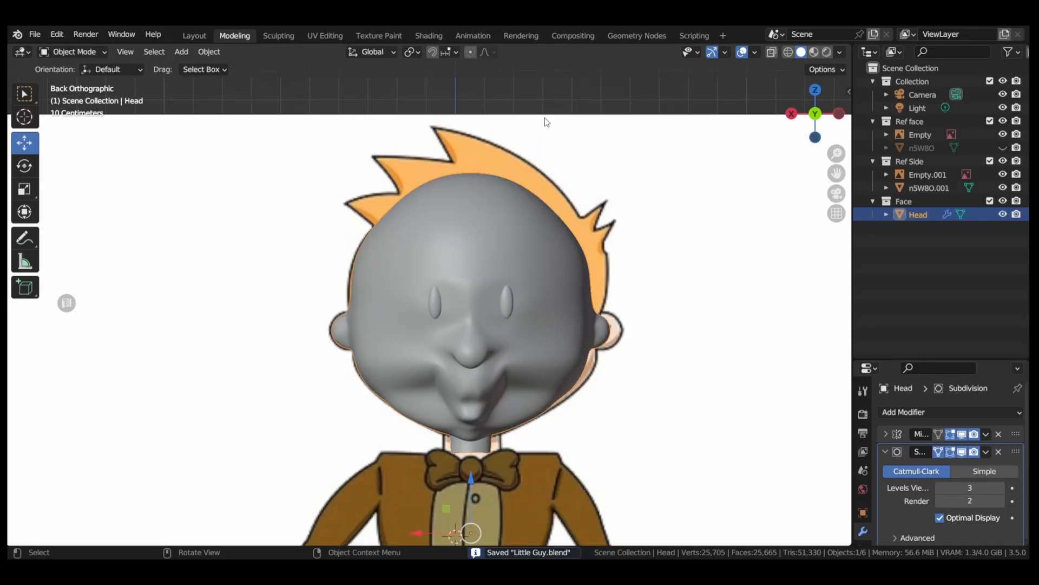
left_click(386, 35)
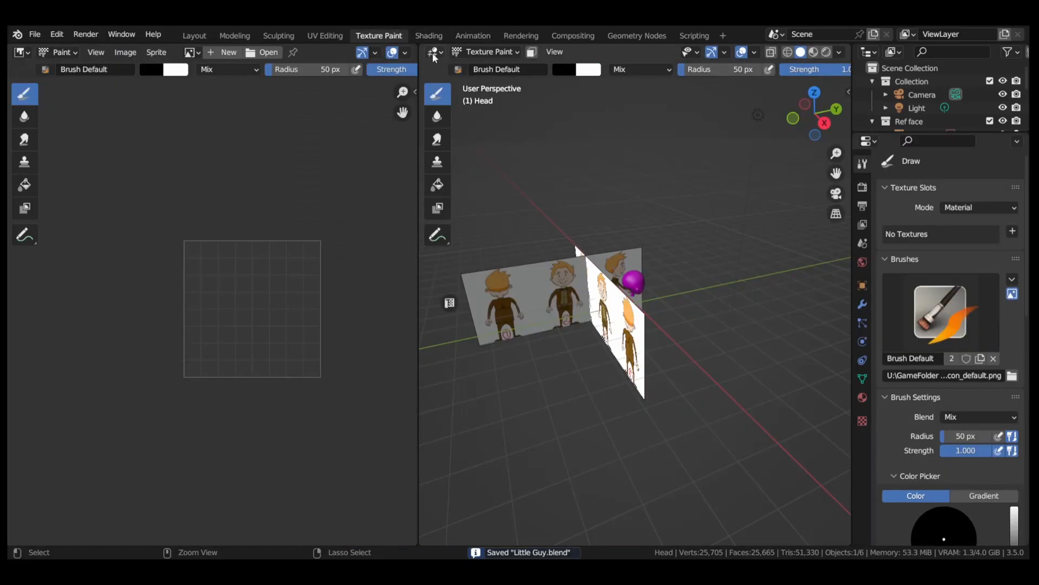
- Average the scale of the head's UV islands, pack them, and save the file
left_click(213, 52)
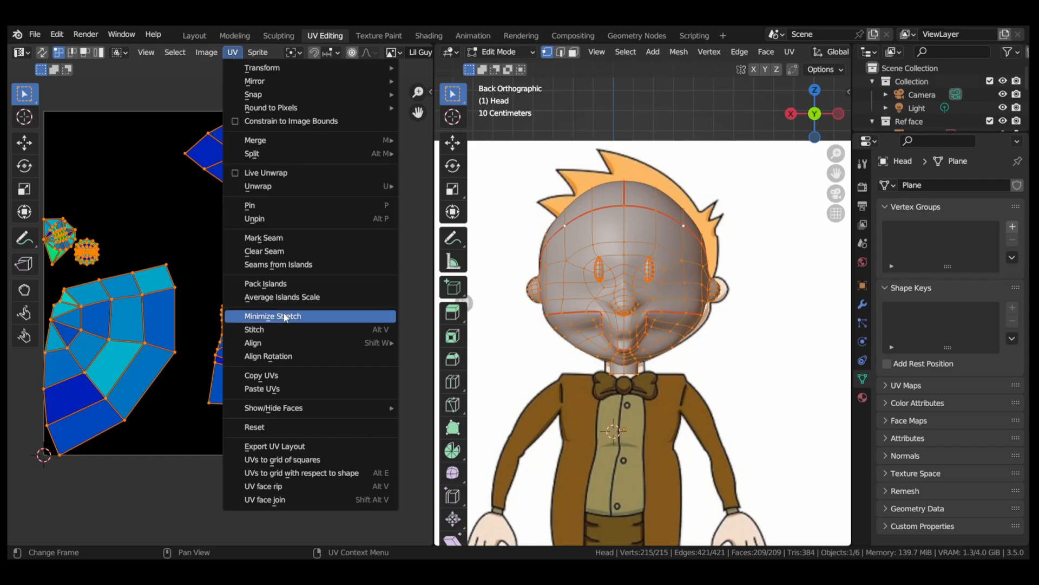
left_click(297, 297)
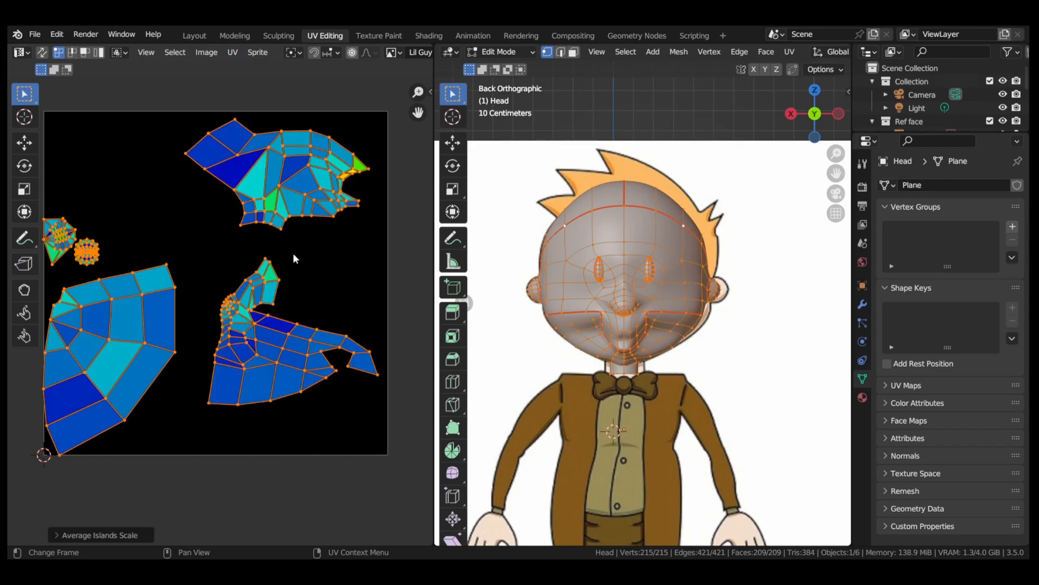
left_click(232, 51)
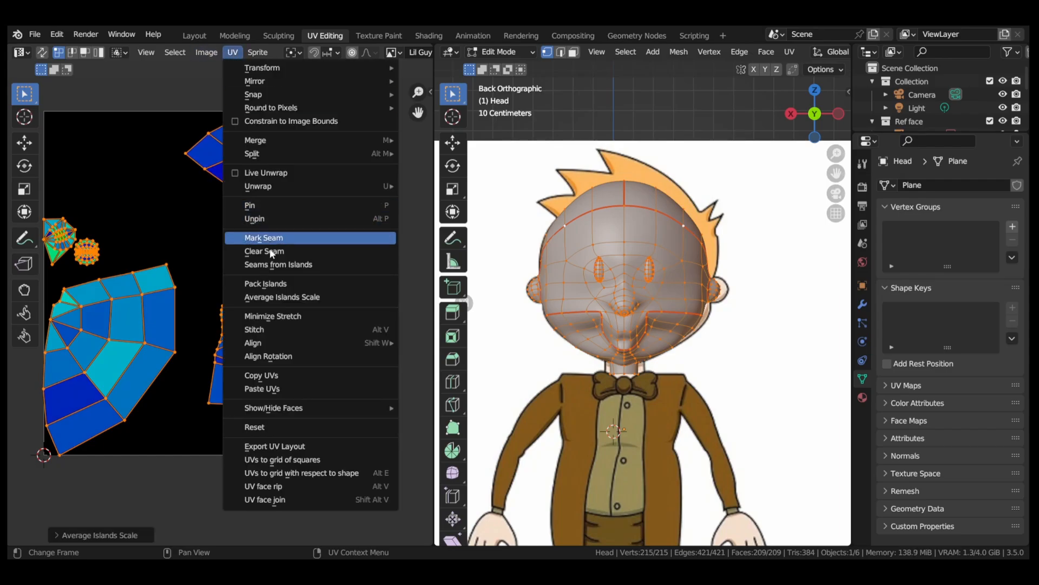
left_click(273, 281)
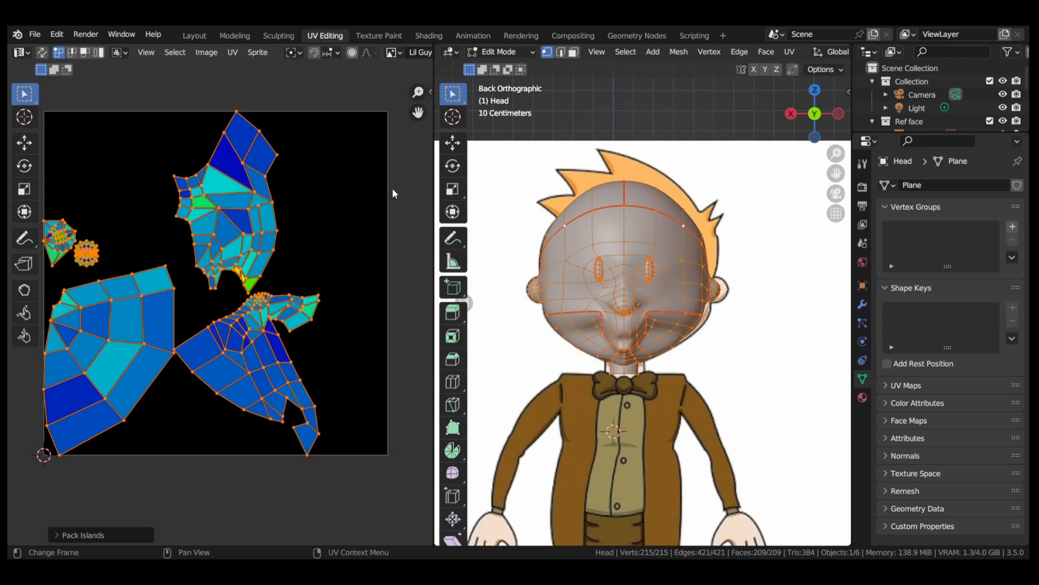
key("ctrl+s")
- Create a blank 2048 × 2048 px black image with alpha named "Lil Guy Head" for texture painting
left_click(234, 35)
key("Tab")
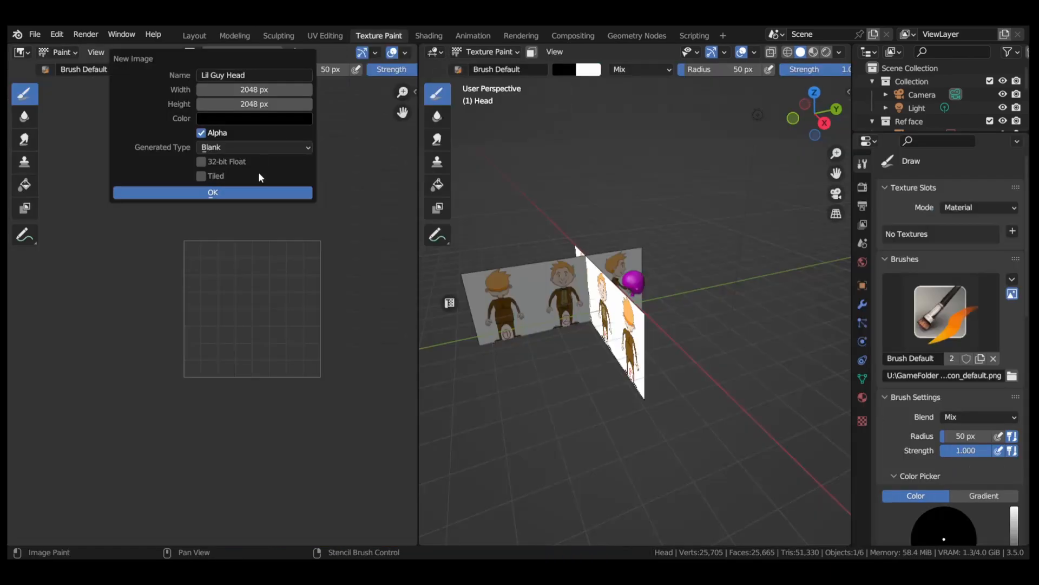
left_click(249, 195)
- Save the new texture image to the Little Guy folder as "Lil Guy Head.png"
left_click(125, 52)
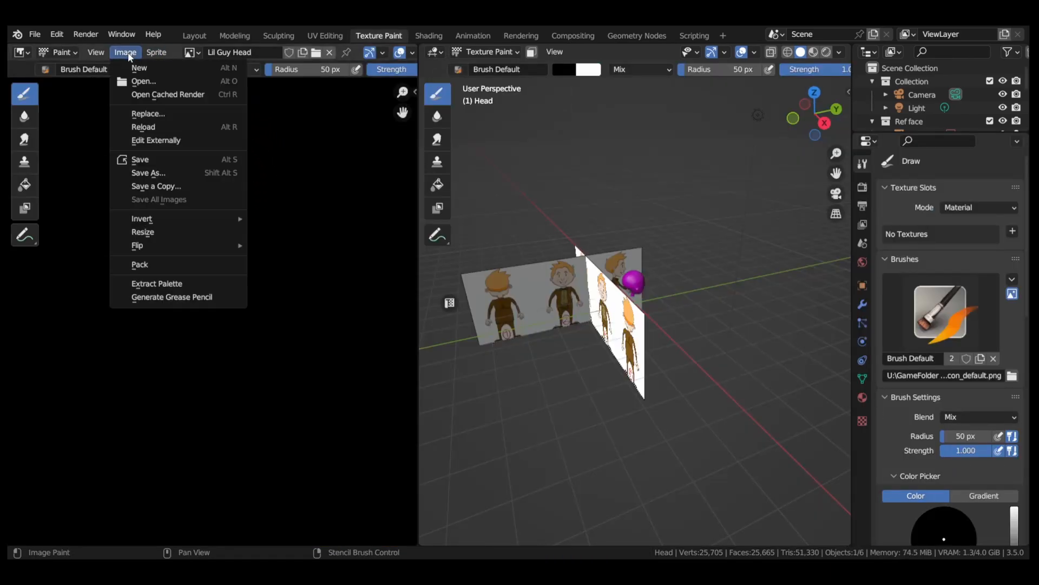
left_click(147, 173)
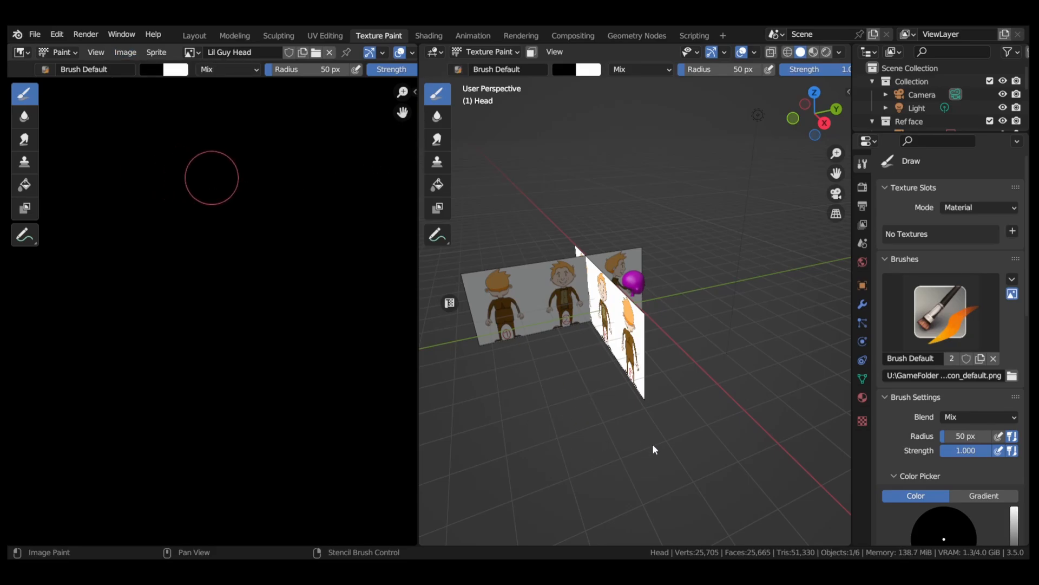
left_click(121, 53)
left_click(147, 160)
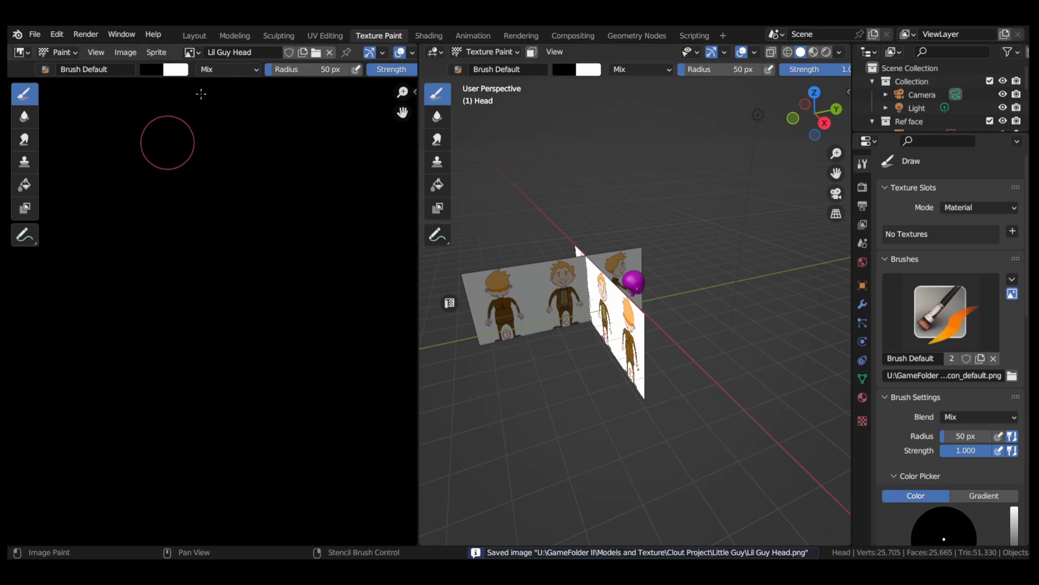
- Return the head to Object Mode in the Modeling workspace, and switch to the UV Editing workspace
left_click(243, 36)
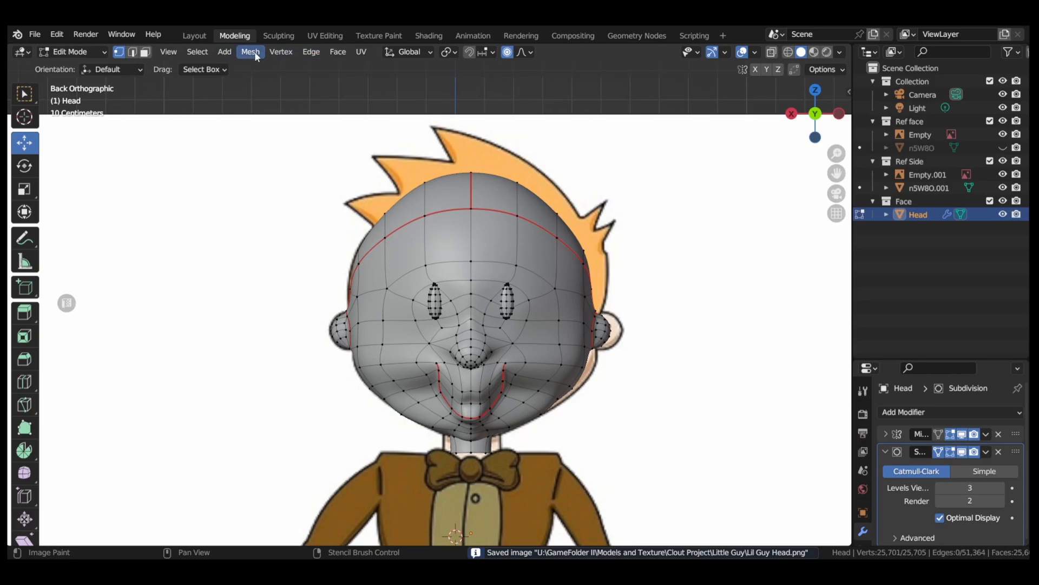
key("Tab")
left_click(324, 35)
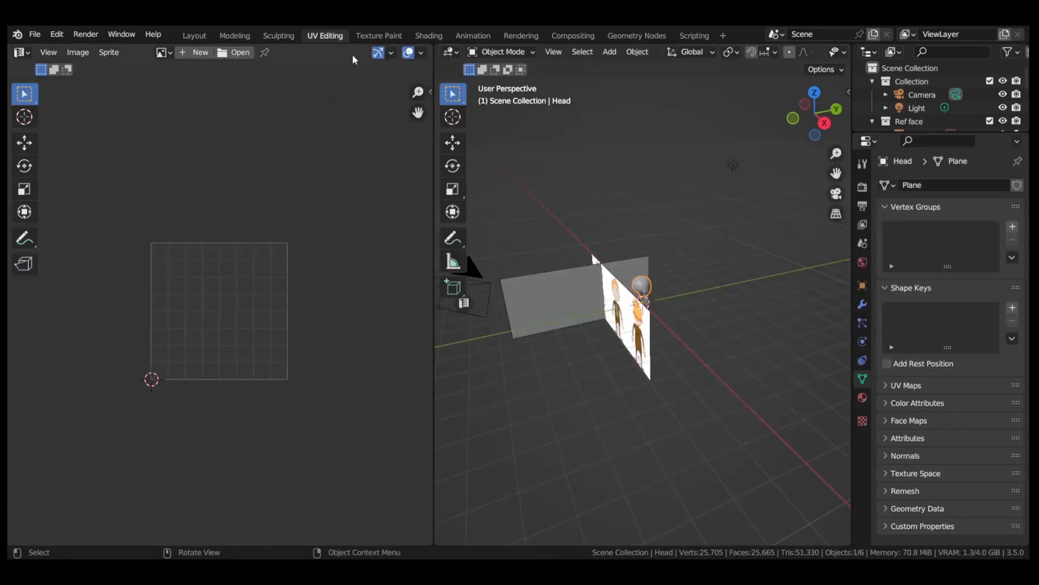
- Show the head from the back, select its whole mesh in Edit Mode, and unwrap it
left_click(836, 110)
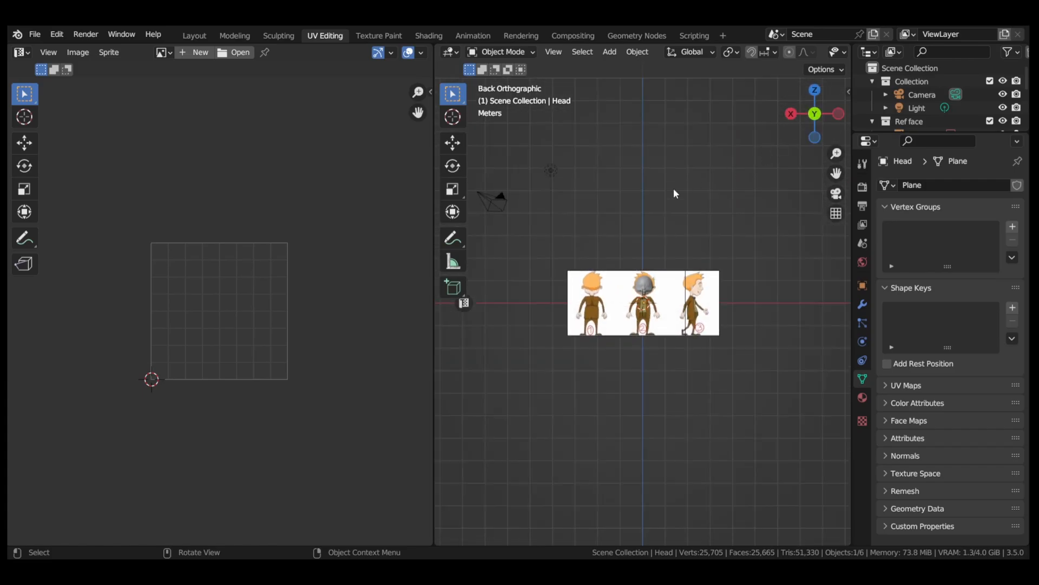
scroll(698, 216, "up", 7)
scroll(693, 212, "up", 4)
key("Tab")
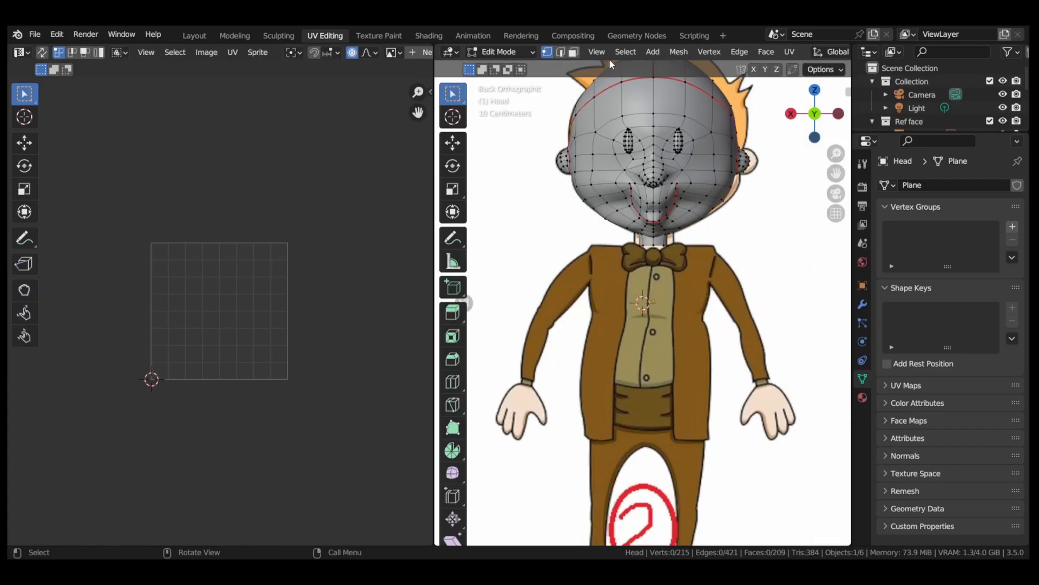
left_click(625, 51)
left_click(630, 67)
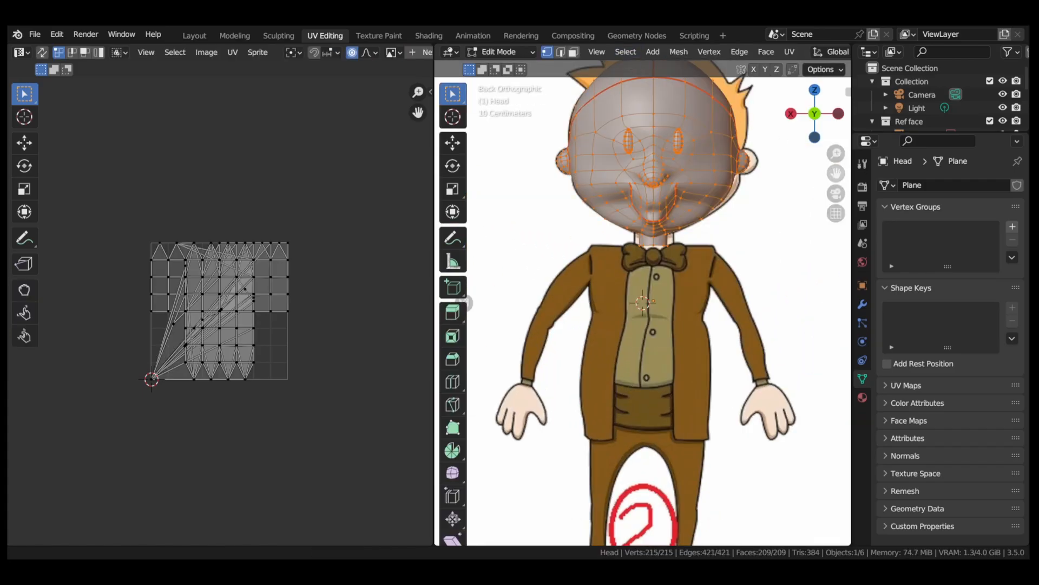
left_click_drag(836, 173, 840, 270)
left_click(794, 53)
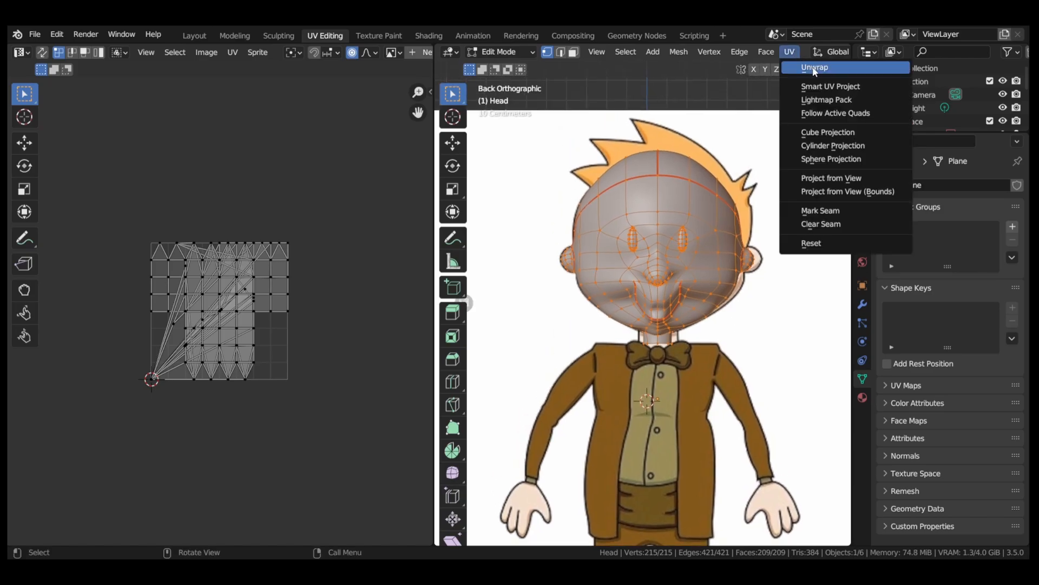
left_click(812, 67)
scroll(294, 297, "up", 5)
scroll(243, 316, "up", 1)
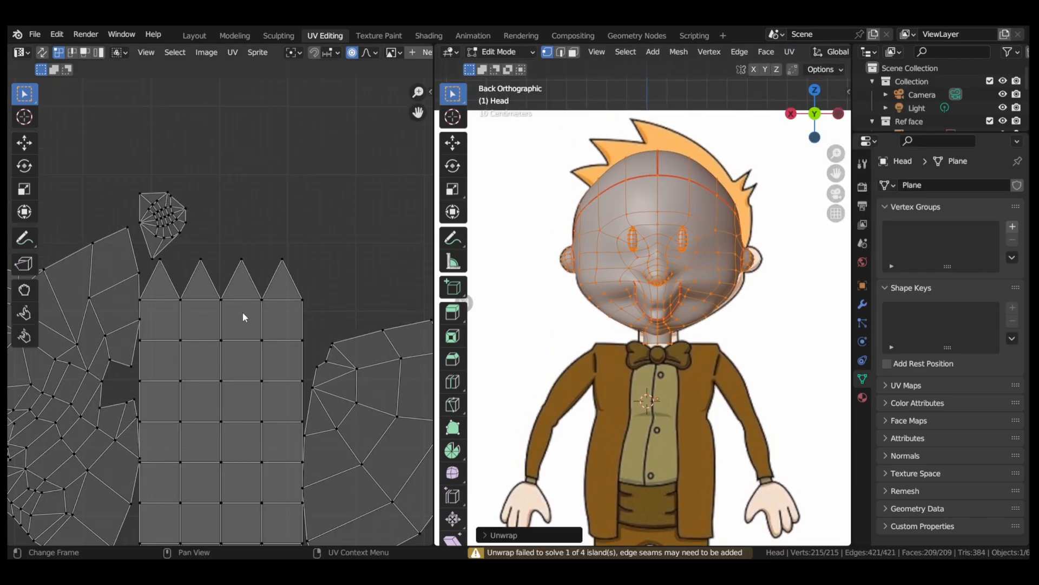
middle_click_drag(244, 315, 31, 221)
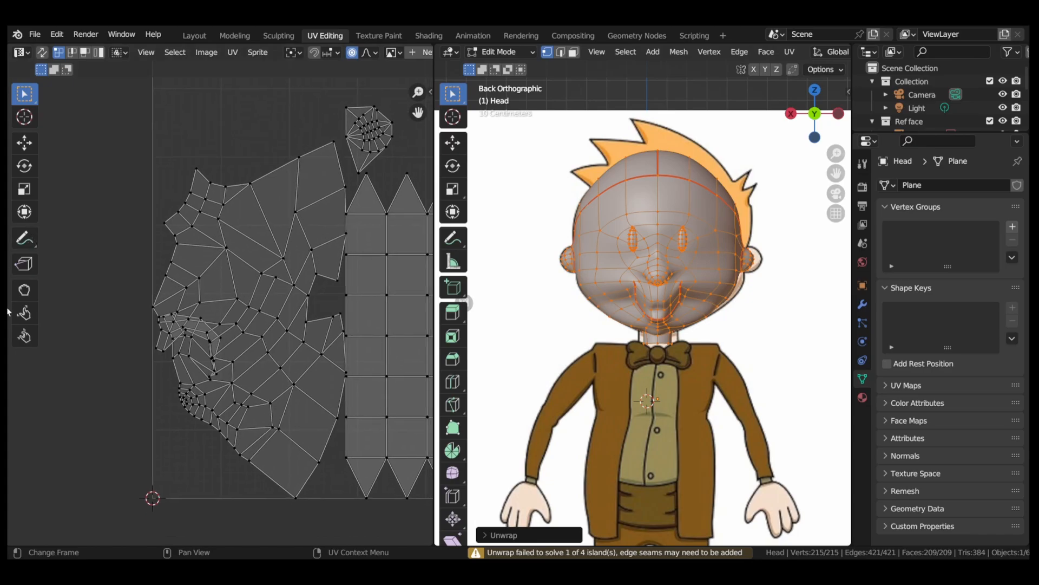
- Run Select Overlap on the unwrapped UVs to check for overlapping areas, and clear the selection
left_click_drag(154, 309, 235, 378)
left_click(197, 168)
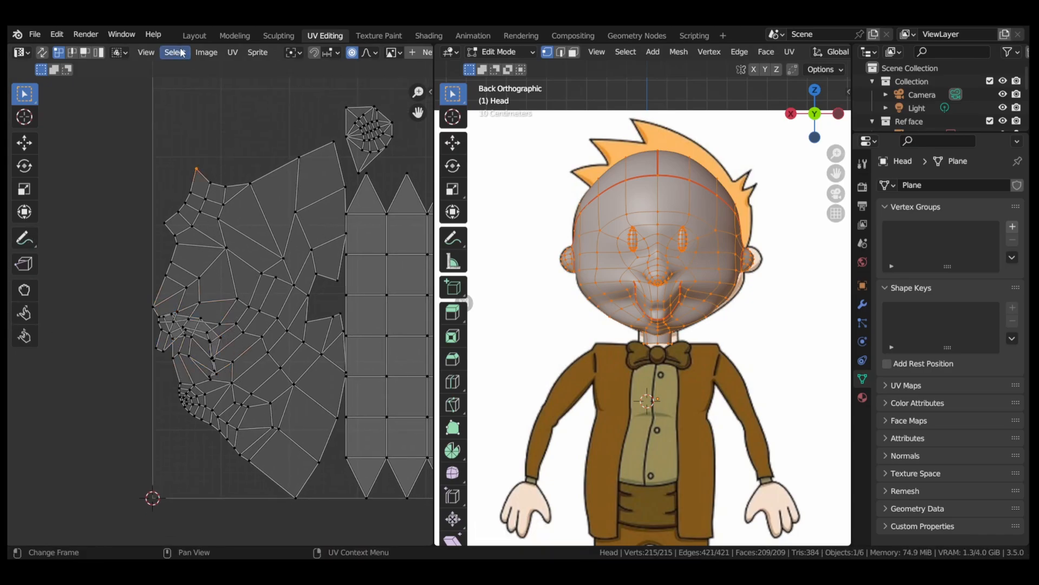
left_click(182, 53)
left_click(212, 252)
scroll(212, 256, "down", 2)
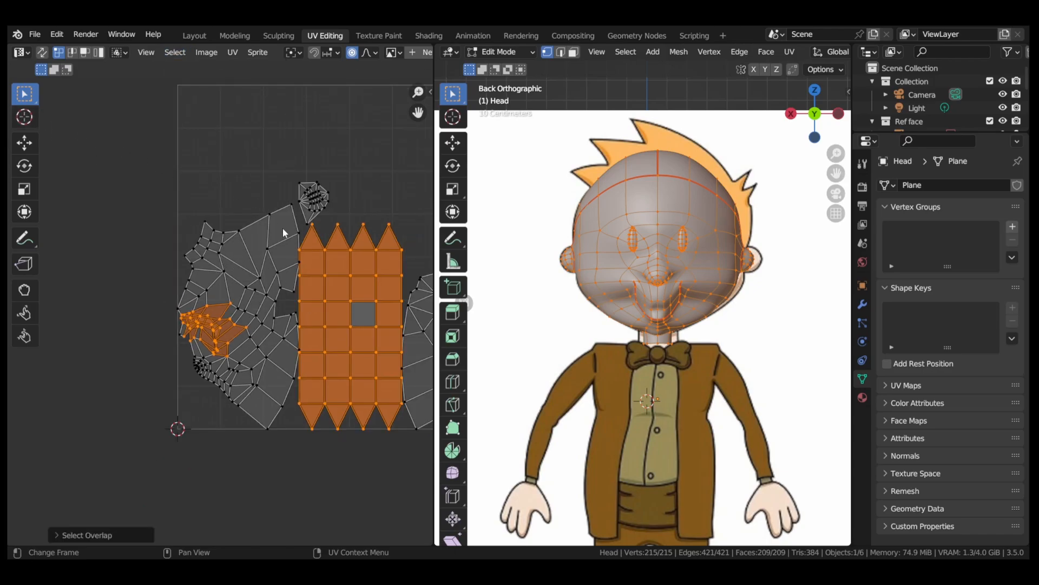
middle_click_drag(374, 243, 243, 227)
left_click(290, 188)
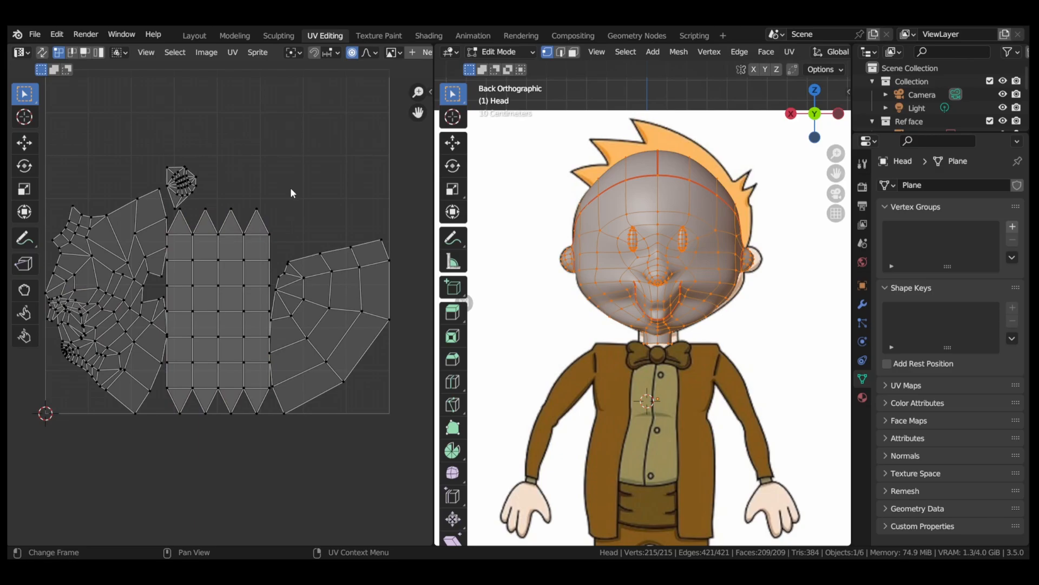
- Turn on UV sync selection and select the entire rectangular UV island to identify its geometry on the head
left_click(218, 259)
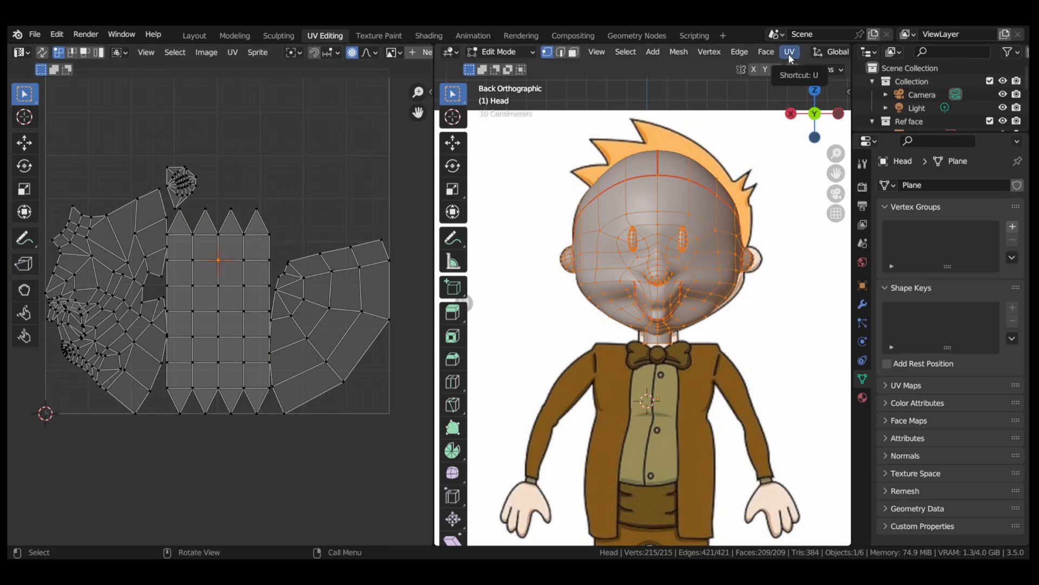
scroll(788, 53, "down", 3)
scroll(788, 54, "up", 3)
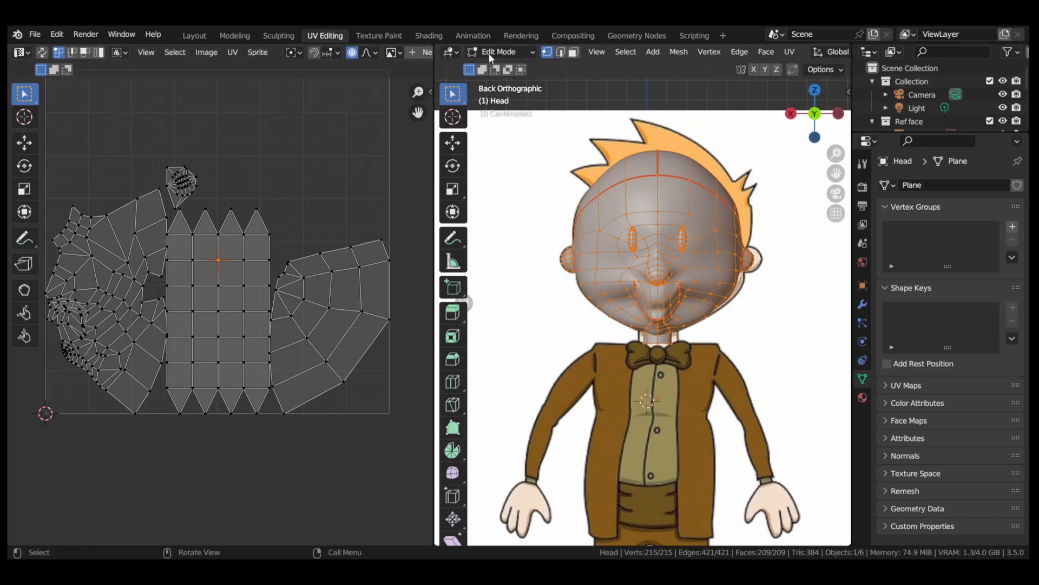
left_click(41, 52)
left_click(298, 212)
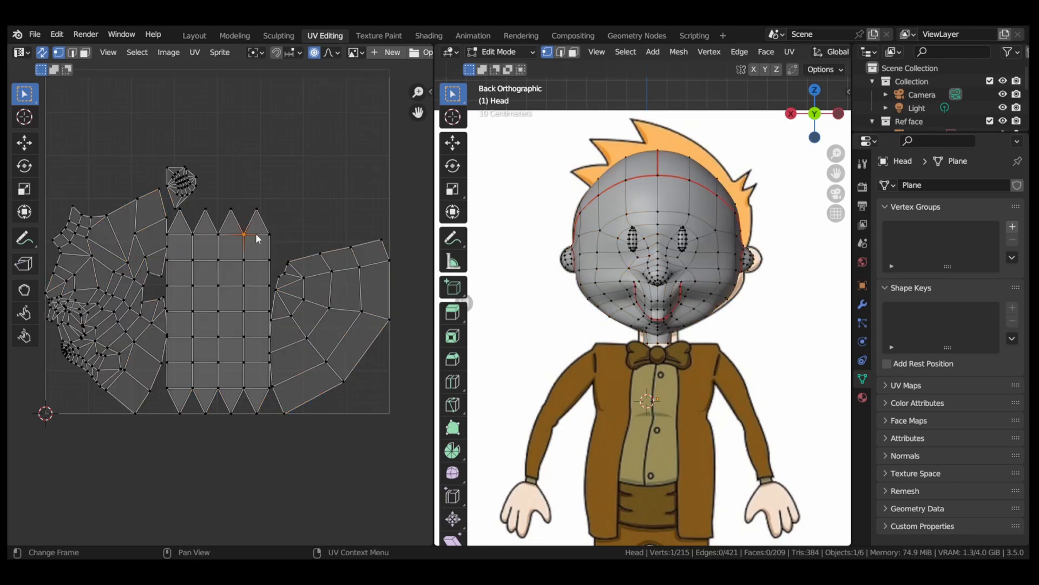
key("ctrl+l")
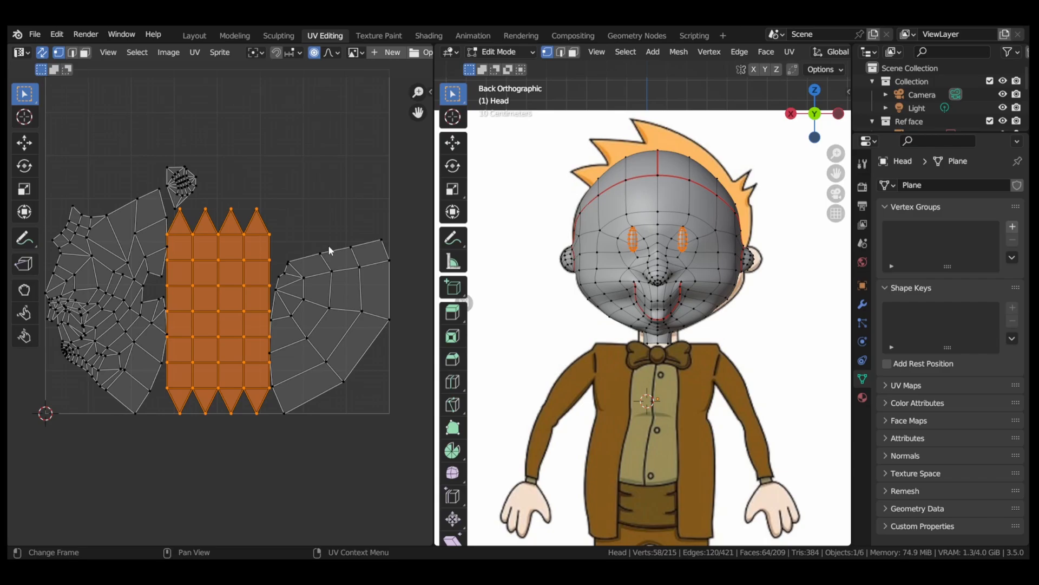
- Mark a seam along the lengthwise edge loop on the outer side of the eye
scroll(541, 217, "up", 5)
scroll(661, 199, "down", 2)
mouse_move(661, 199)
middle_mouse_down()
mouse_move(704, 222)
mouse_move(783, 229)
mouse_move(790, 199)
mouse_move(844, 180)
mouse_move(651, 186)
middle_mouse_up()
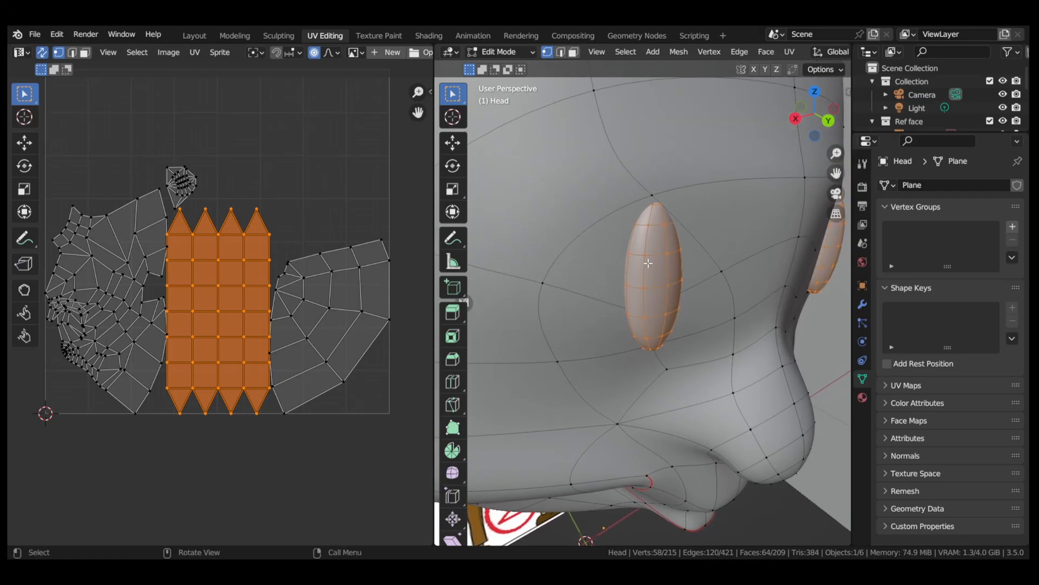
left_click(626, 242, "alt")
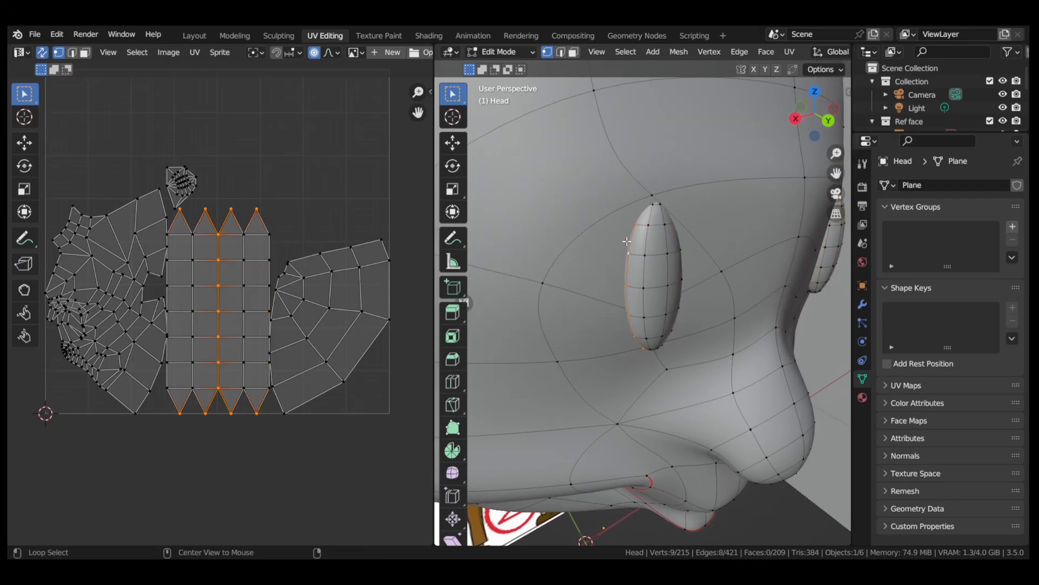
middle_click_drag(626, 241, 603, 247)
key("alt+z")
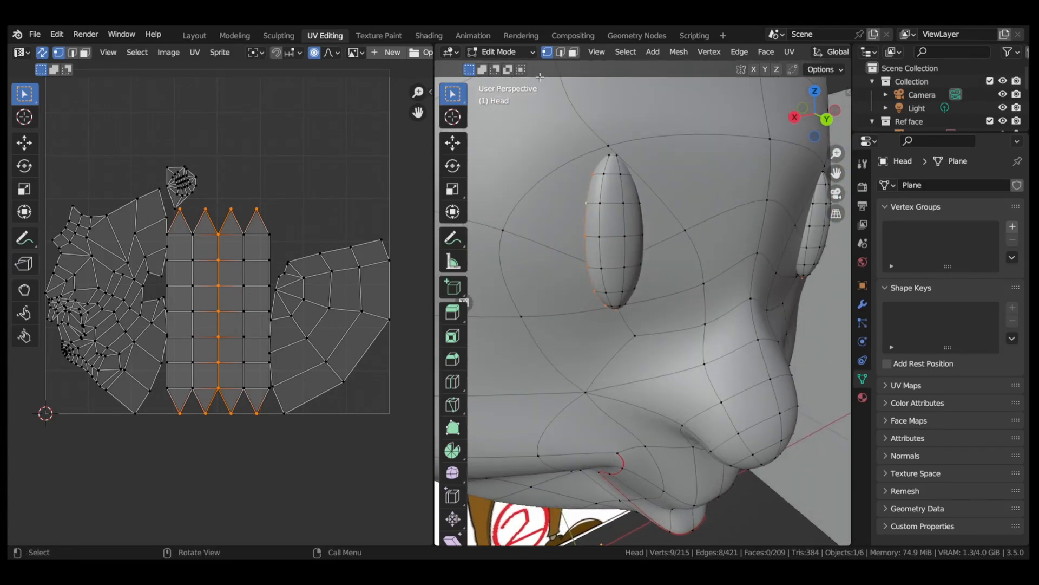
left_click(788, 52)
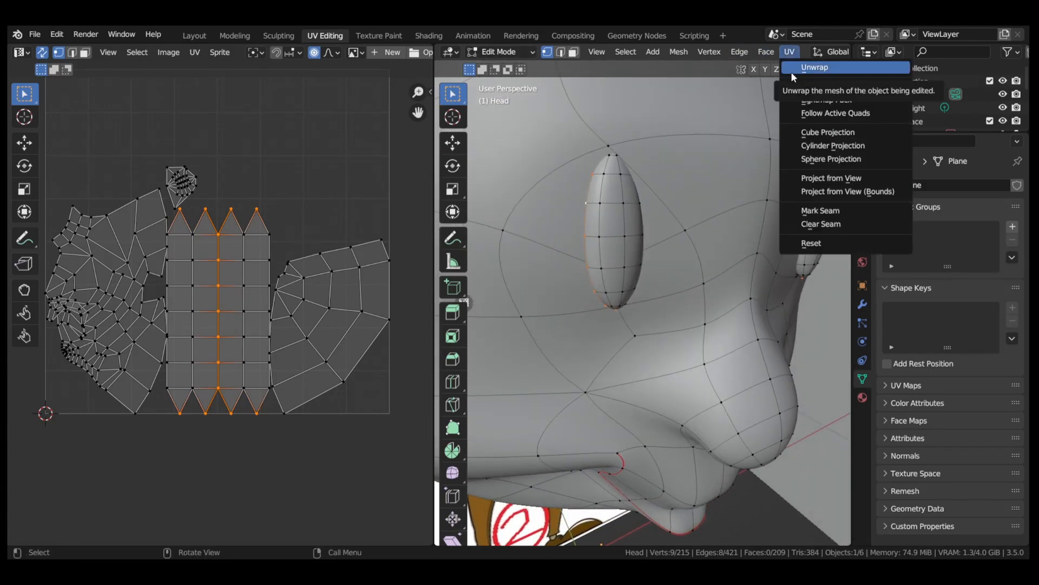
left_click(822, 209)
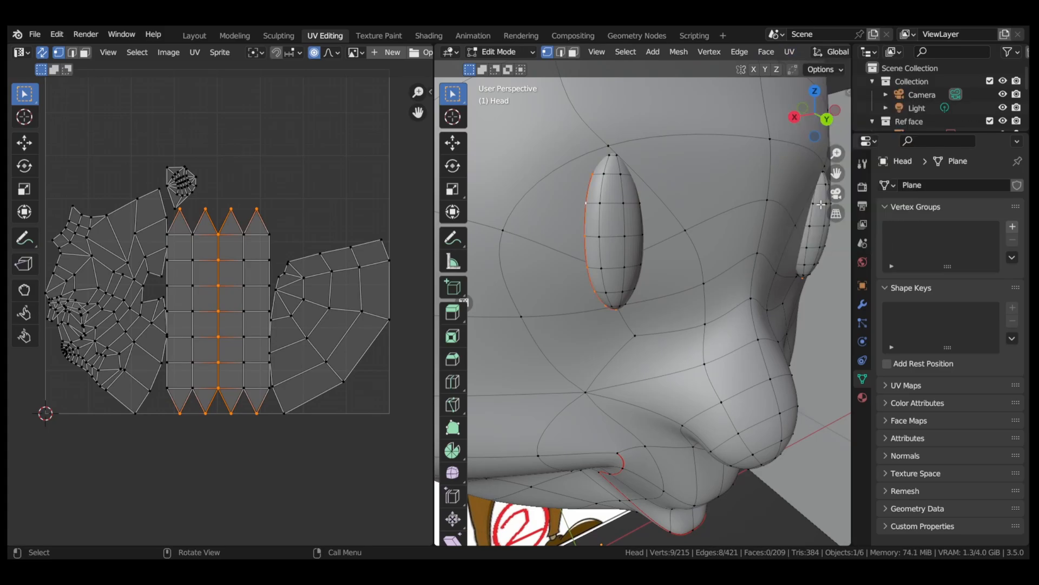
- Select the whole head mesh and unwrap it again with the new eye seam
left_click(625, 53)
left_click(634, 69)
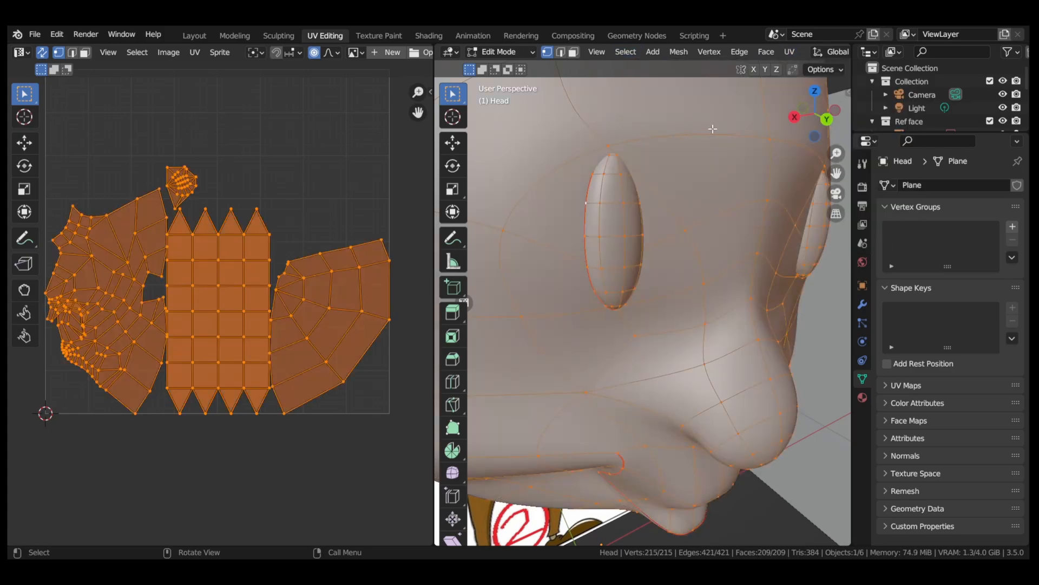
left_click(790, 52)
left_click(798, 63)
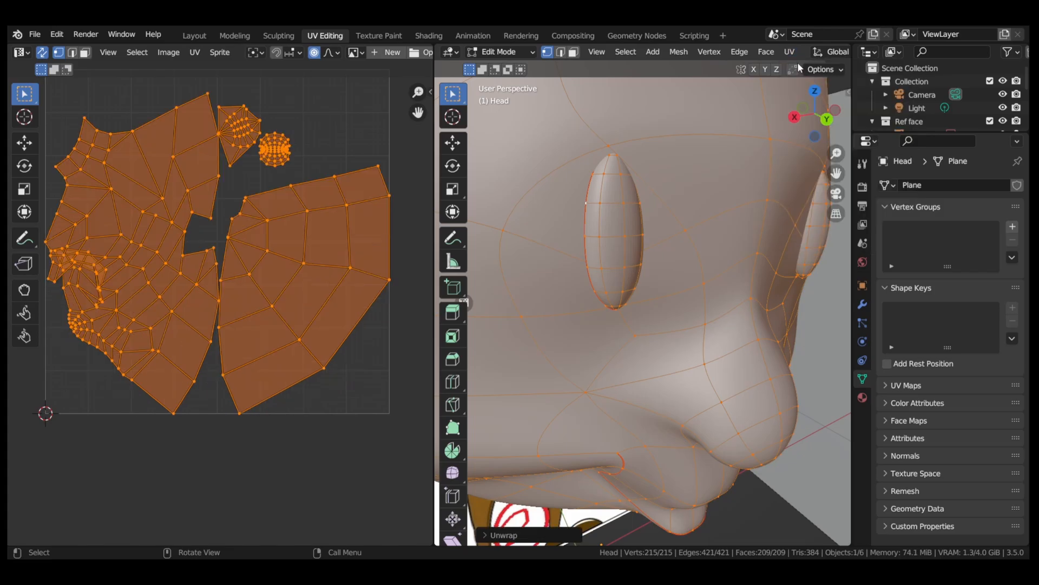
- Select the overlapping UVs in the new layout and examine the matching faces around the mouth
left_click(362, 132)
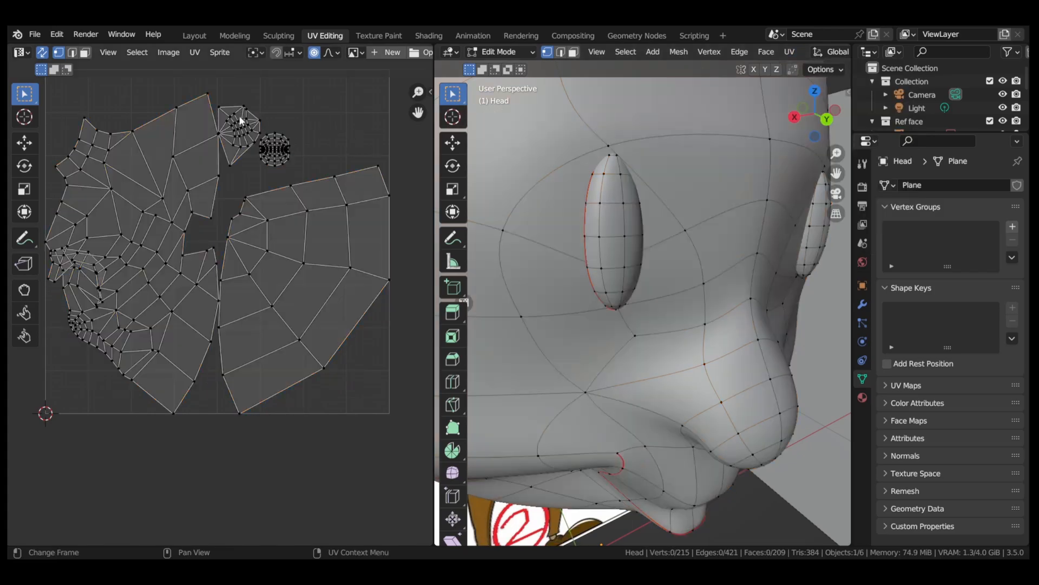
left_click(137, 52)
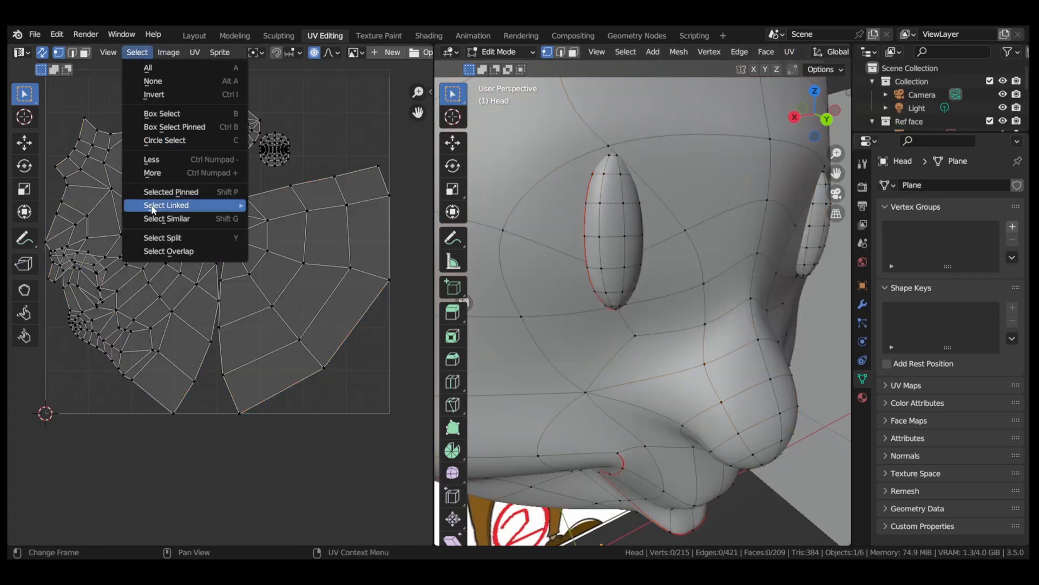
left_click(168, 252)
scroll(589, 327, "down", 6)
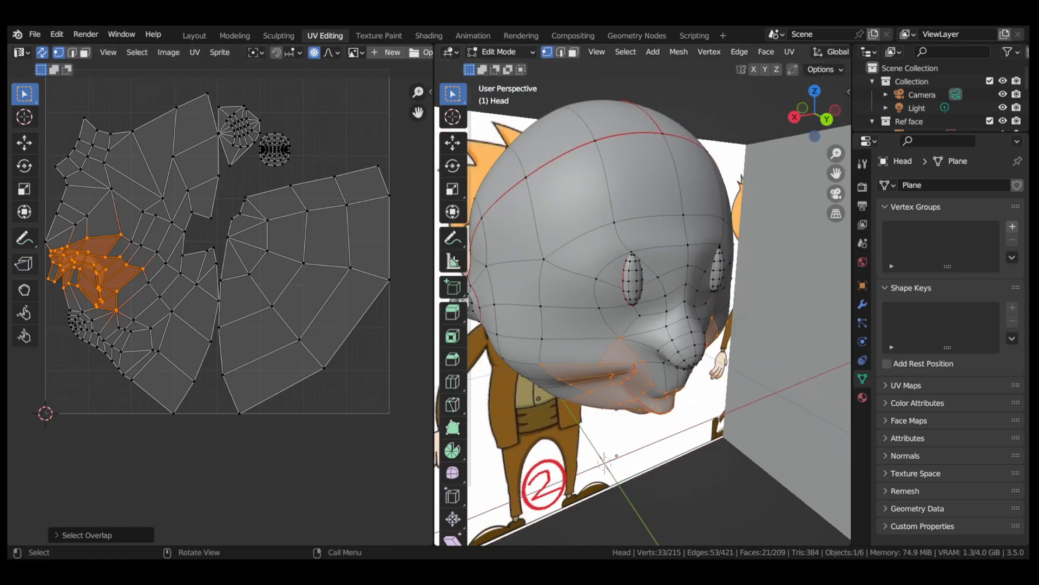
middle_click_drag(643, 319, 619, 265)
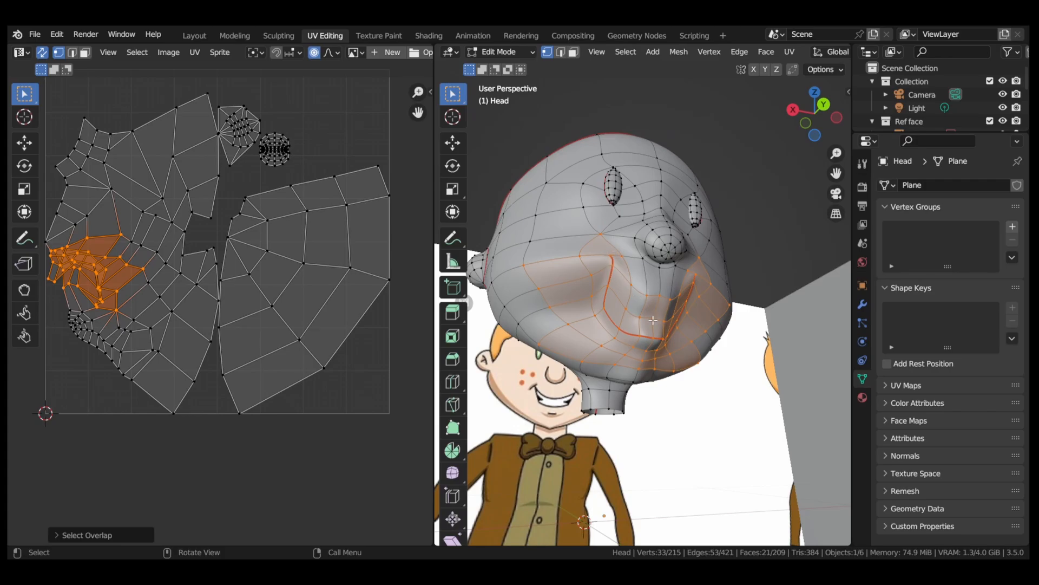
- Mark a seam along the shortest edge path from the mouth corner across the cheek to the seam behind the ear
left_click(774, 272)
middle_click_drag(677, 265, 608, 258)
left_click(534, 220, "ctrl")
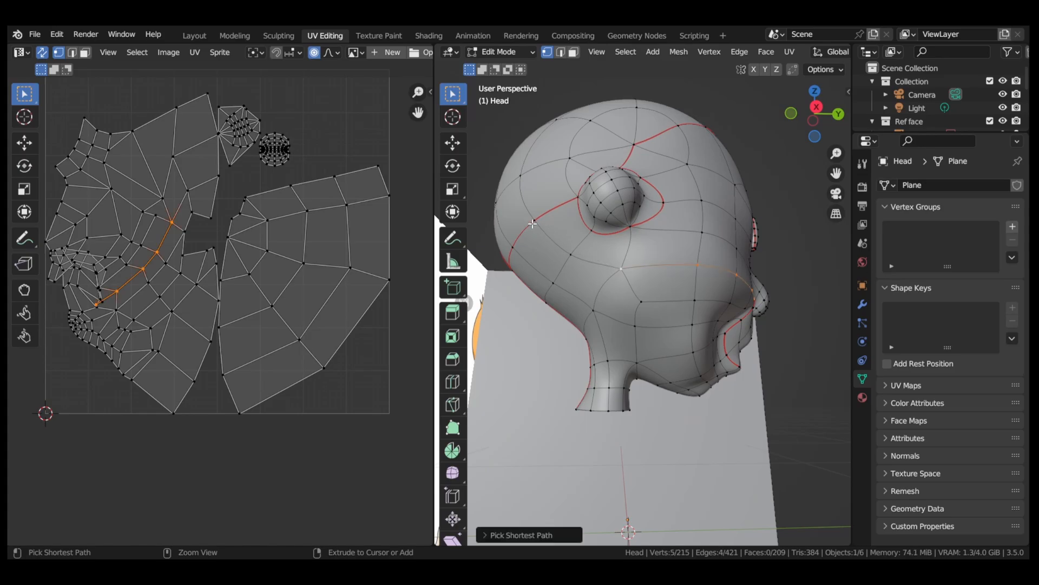
left_click(790, 52)
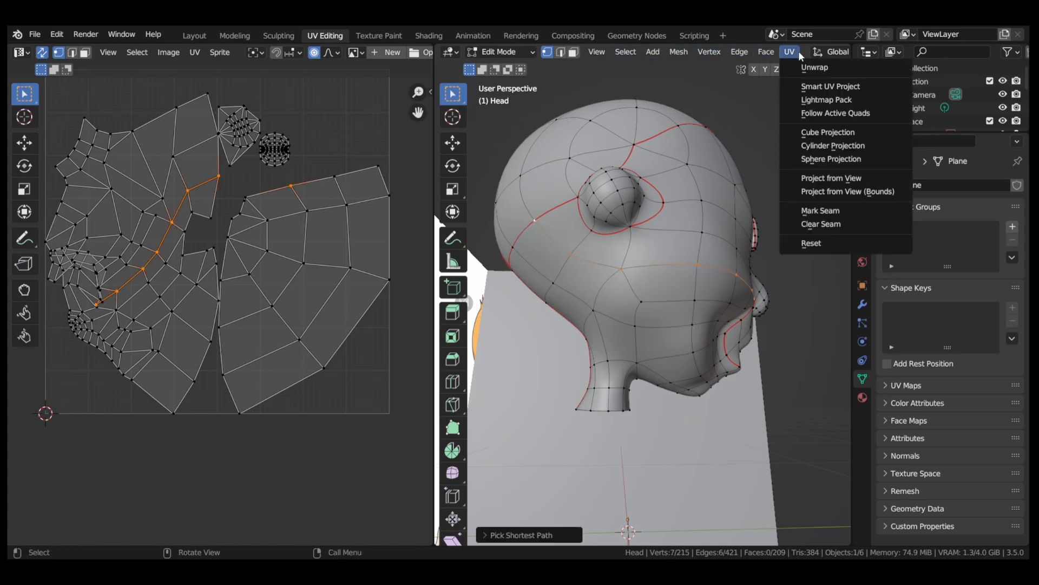
left_click(806, 212)
middle_click_drag(758, 216, 787, 119)
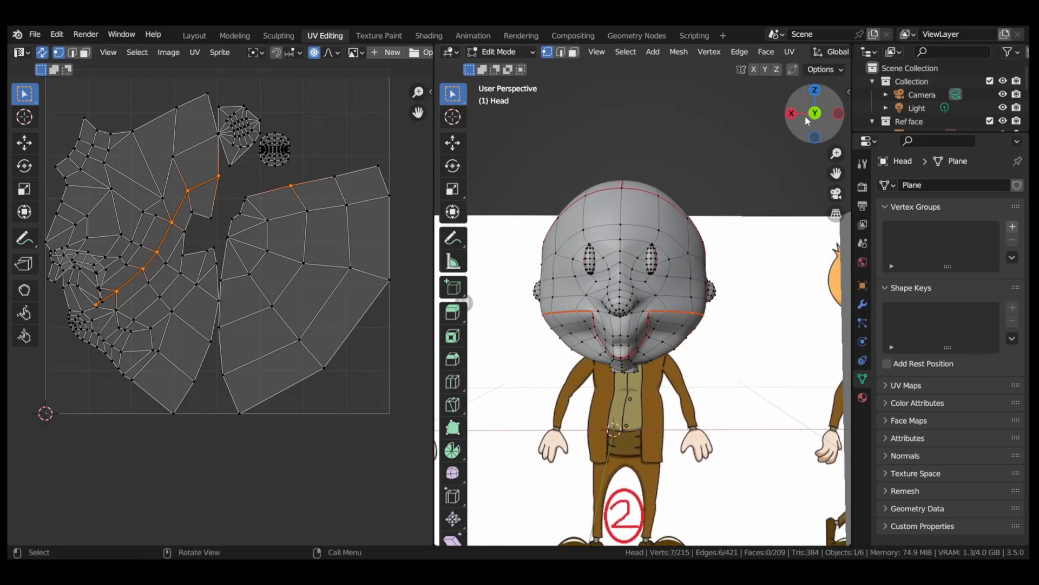
- Return to the straight back view and unwrap the whole head with the new cheek seam
left_click(811, 114)
left_click(810, 117)
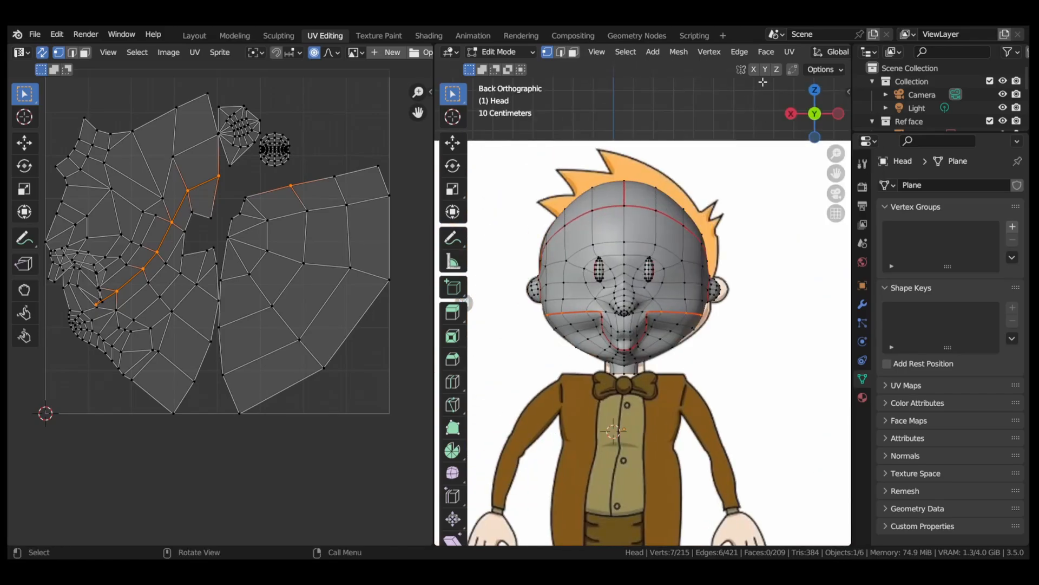
left_click(791, 53)
left_click(797, 68)
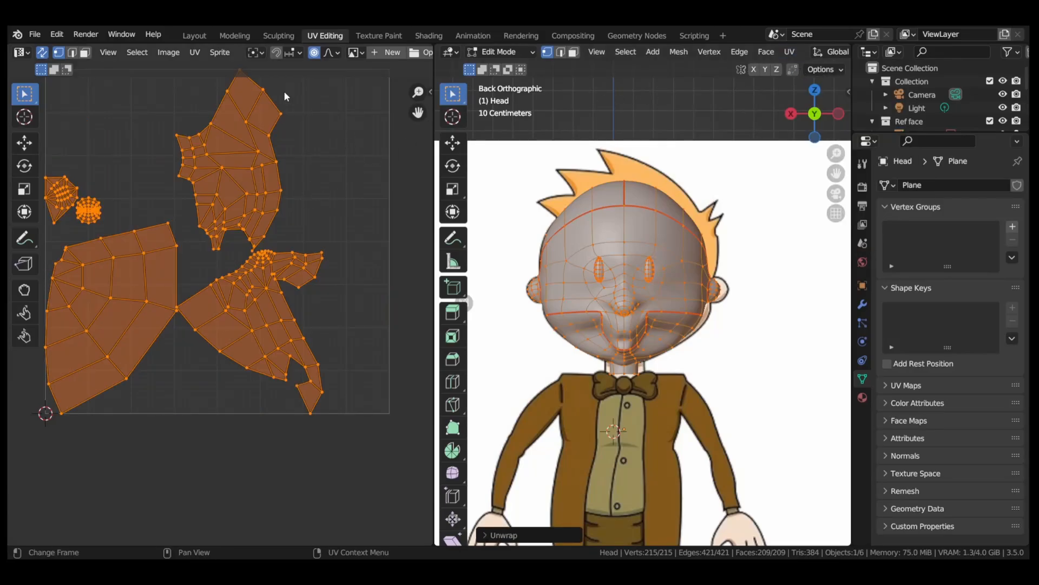
- Clear the selection and run Select Overlap to check the split face islands for remaining overlaps
left_click(151, 52)
left_click(103, 148)
left_click(137, 52)
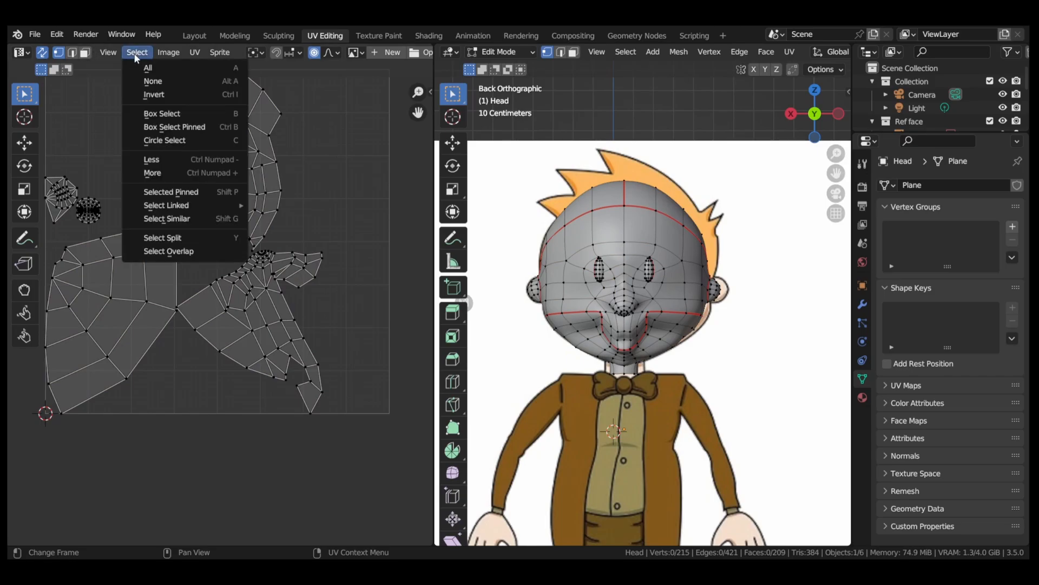
left_click(160, 250)
scroll(263, 241, "up", 4)
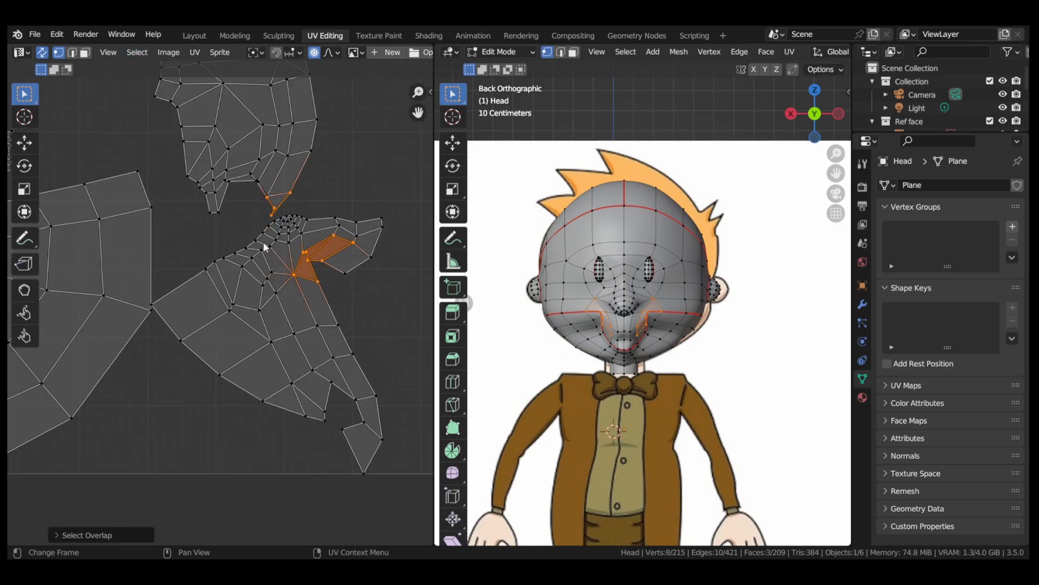
- Move the UV vertex at the mouth corner of the lower face island out of the overlapping area
left_click_drag(375, 180, 321, 281, "ctrl")
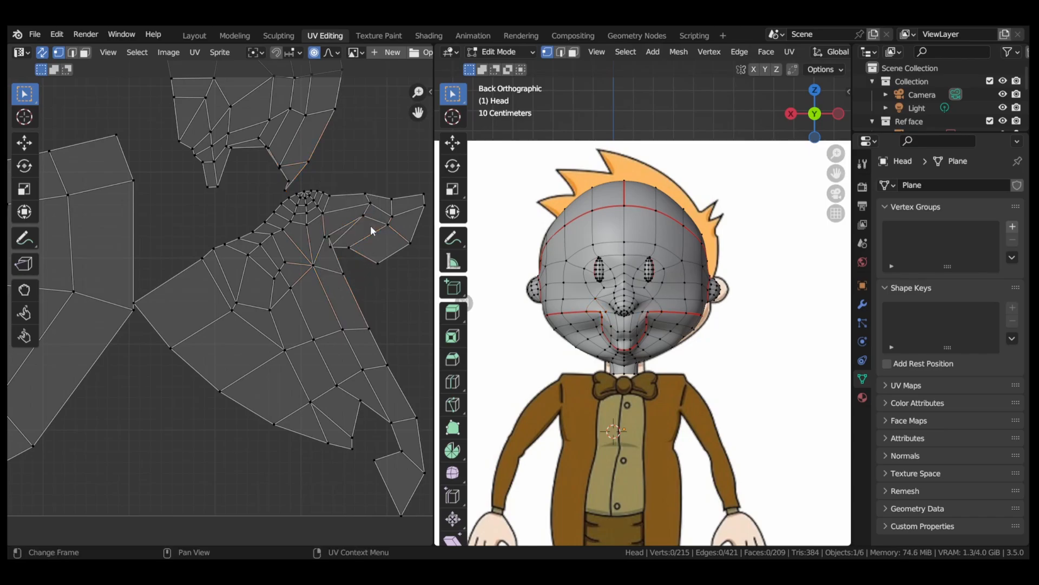
left_click(336, 245)
key("g")
left_click(360, 249)
key("g")
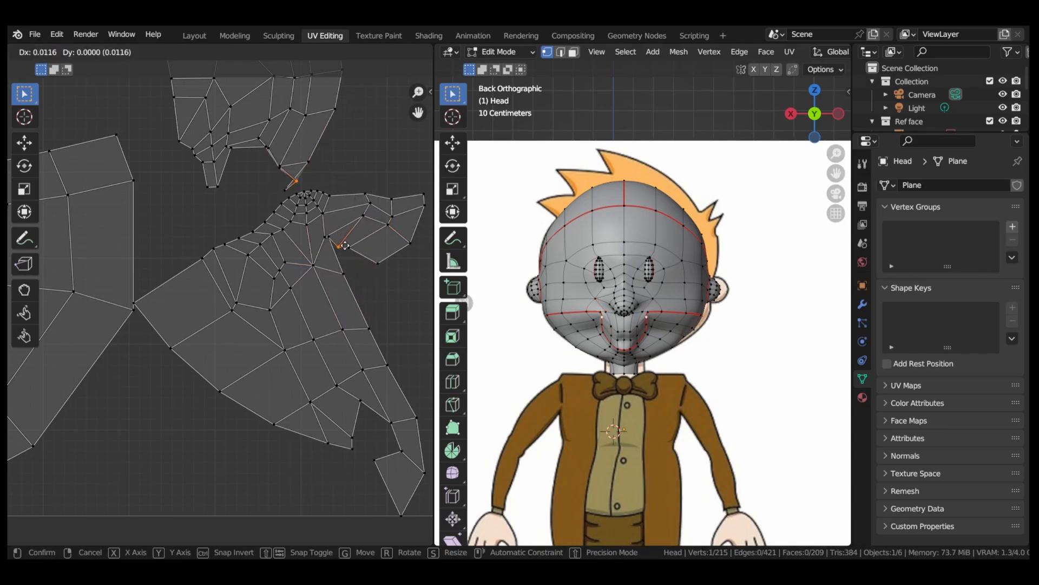
left_click(340, 238)
- Shift the same mouth-corner UV vertex of the lower face island inward and run Select Overlap again
scroll(338, 233, "up", 4)
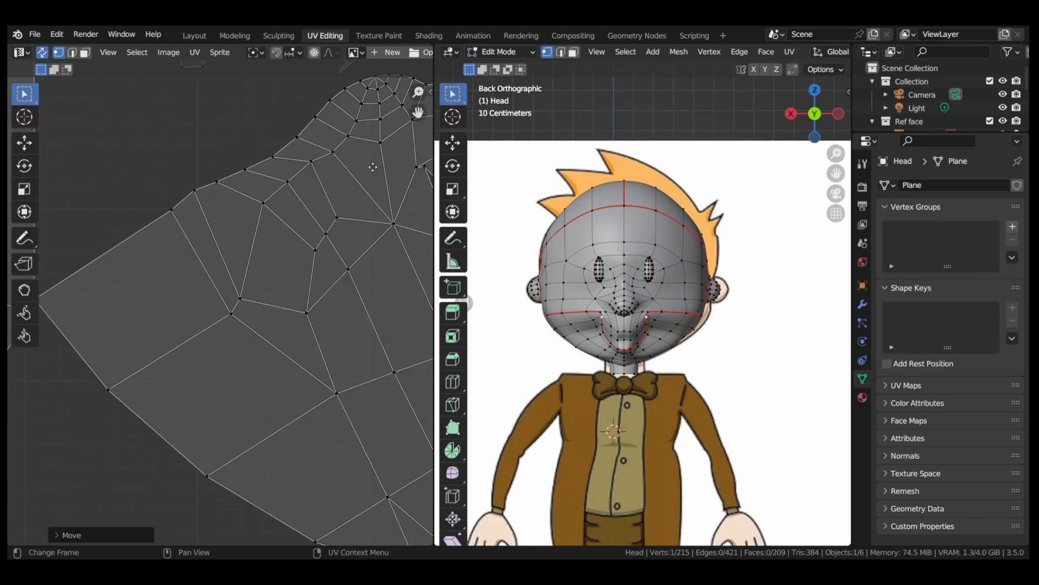
middle_click_drag(407, 128, 253, 157)
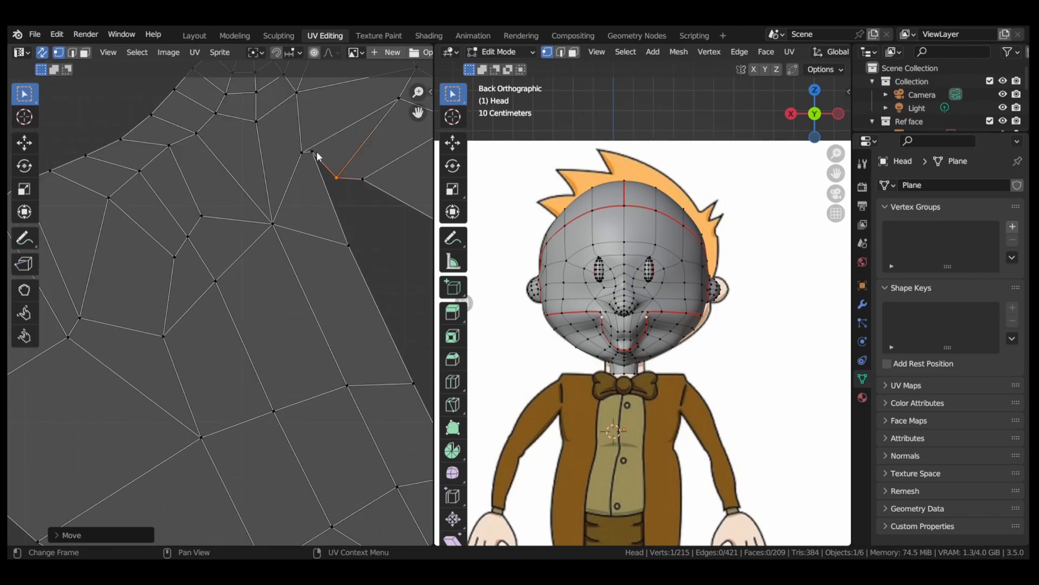
key("g")
left_click(265, 144)
scroll(264, 145, "down", 4)
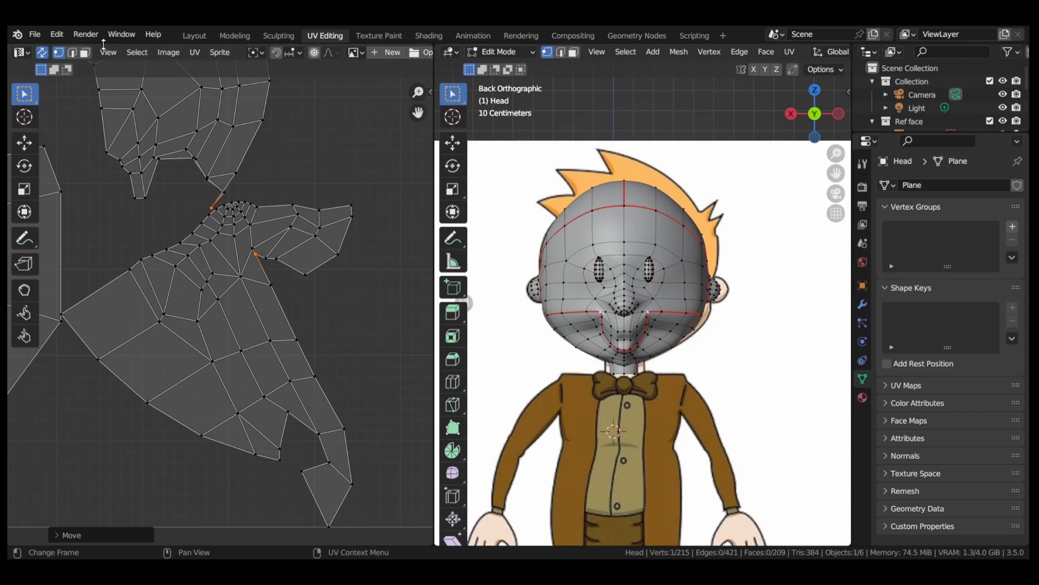
left_click(137, 52)
left_click(181, 248)
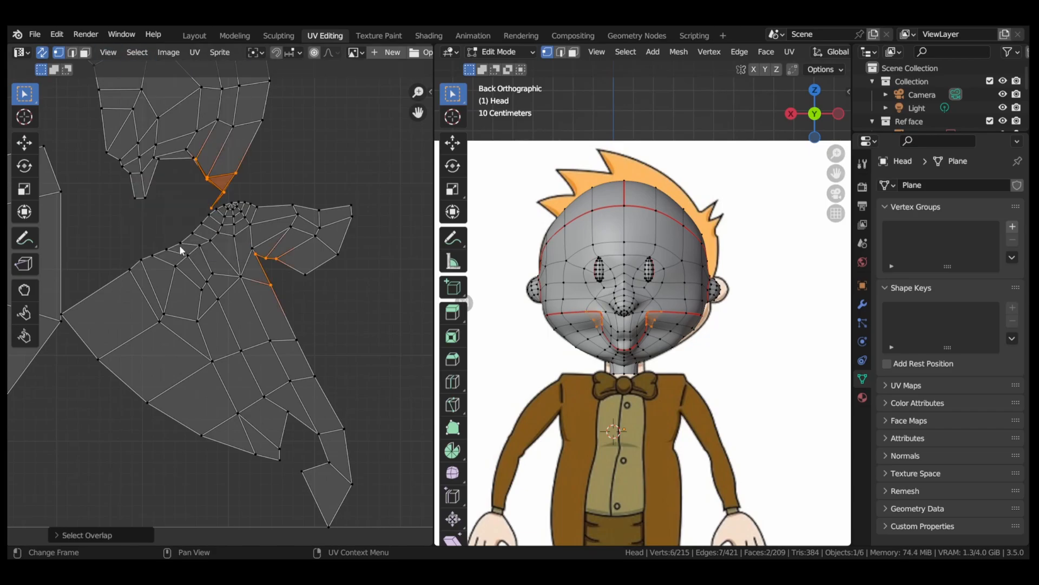
- Reposition the UV vertices around the pointed lower tip of the upper face island to untangle its overlapping faces
left_click(224, 191)
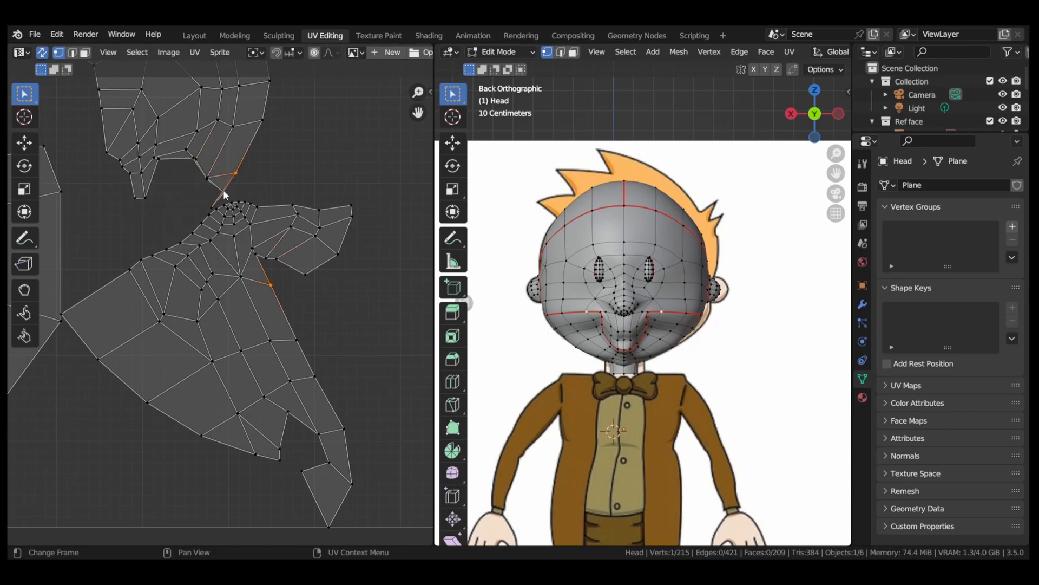
key("g")
right_click(239, 173)
scroll(297, 258, "up", 5)
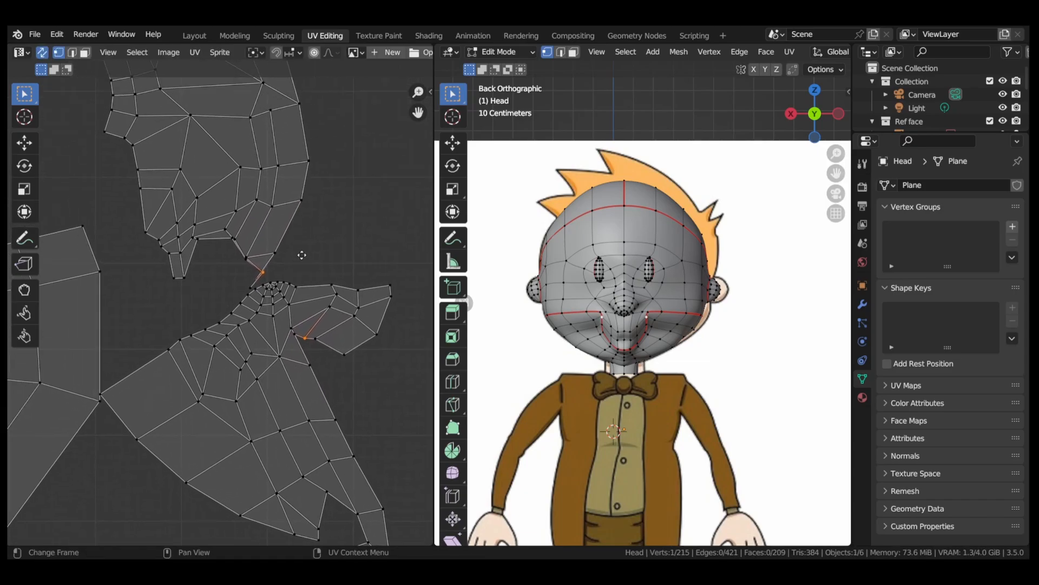
key("g")
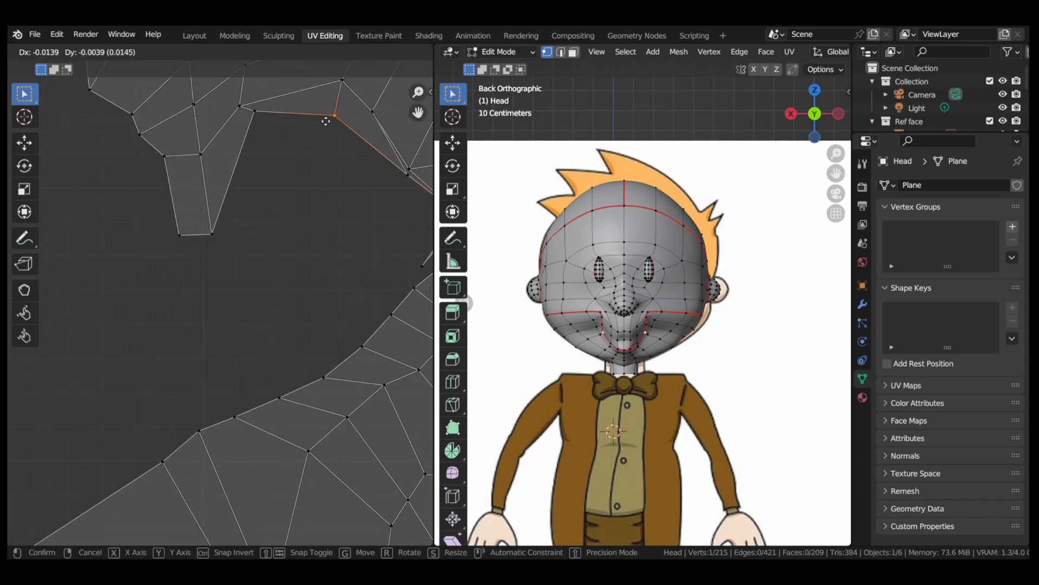
left_click(327, 126)
middle_click_drag(405, 177, 321, 175)
key("g")
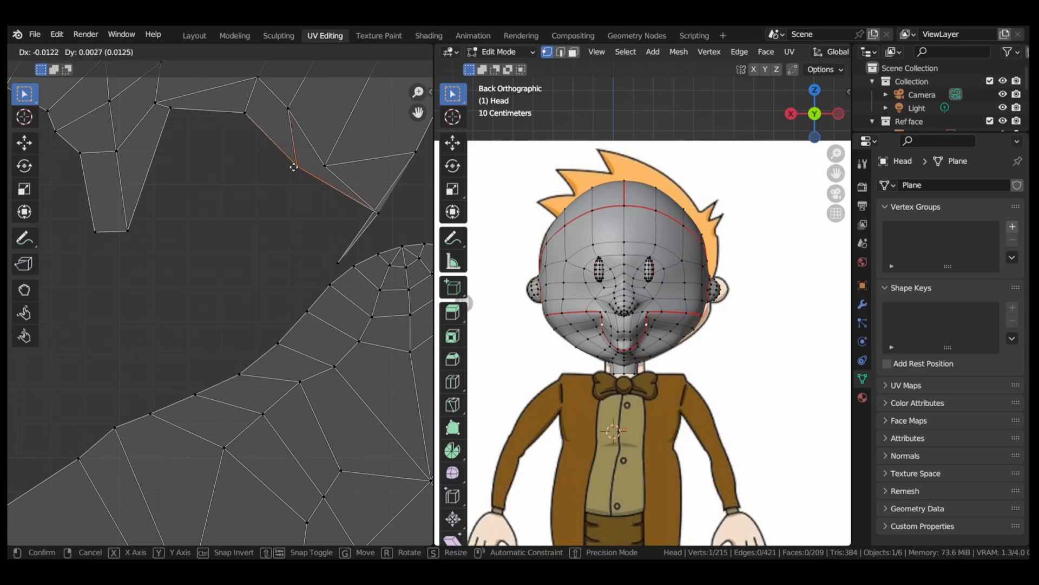
left_click(293, 171)
left_click_drag(381, 214, 310, 204)
scroll(331, 67, "down", 4)
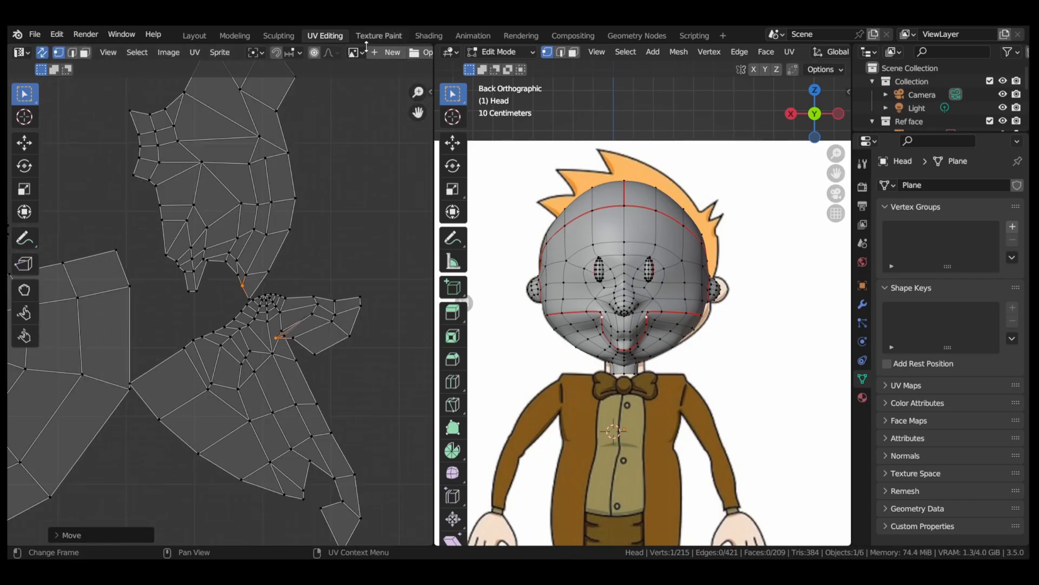
- Display the Lil Guy Head image behind the UV layout and open the UV editor's overlay options
scroll(345, 53, "down", 8)
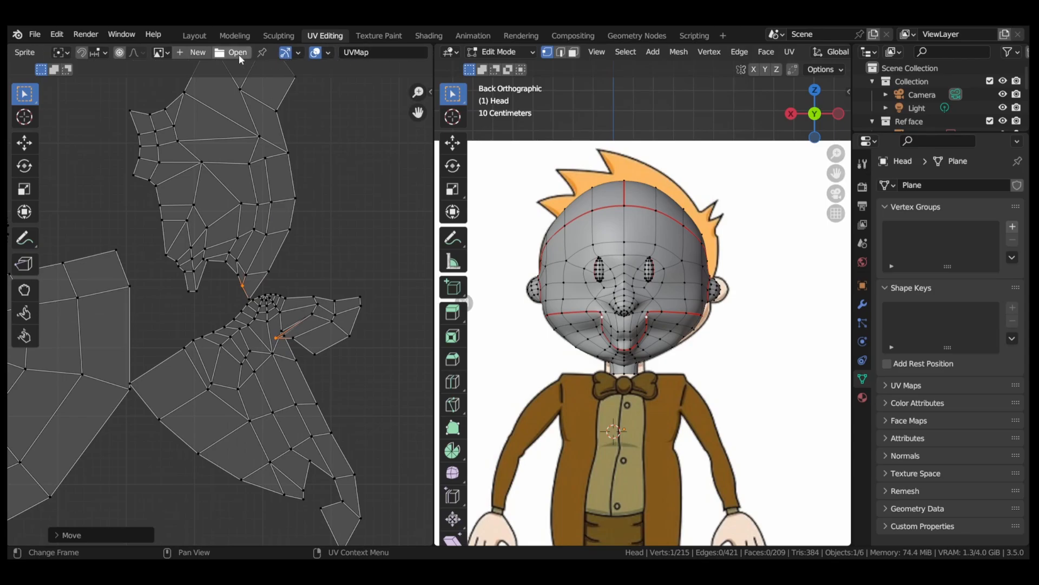
scroll(238, 54, "up", 8)
scroll(241, 53, "down", 5)
scroll(224, 56, "up", 5)
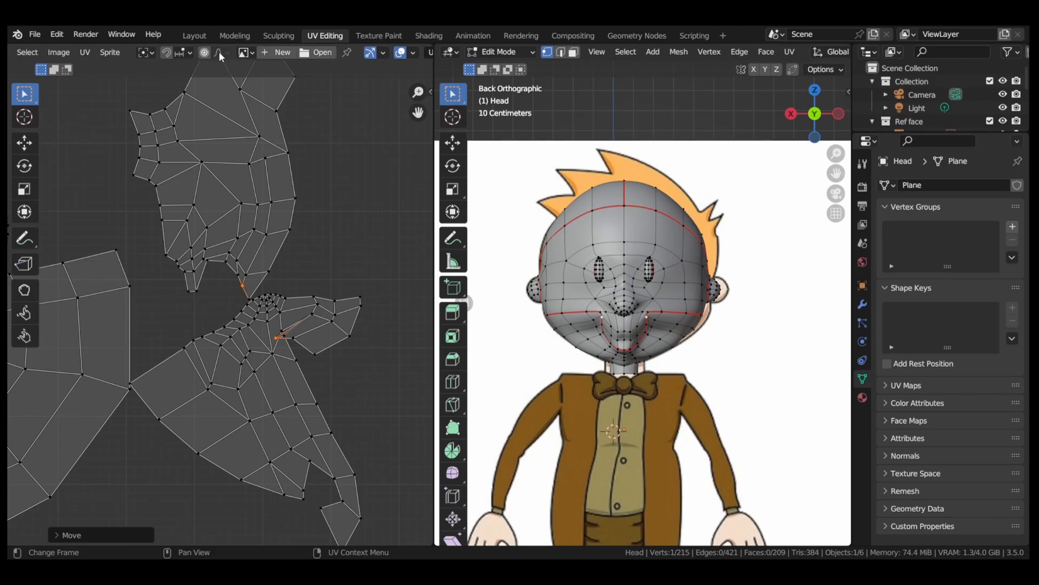
left_click(247, 52)
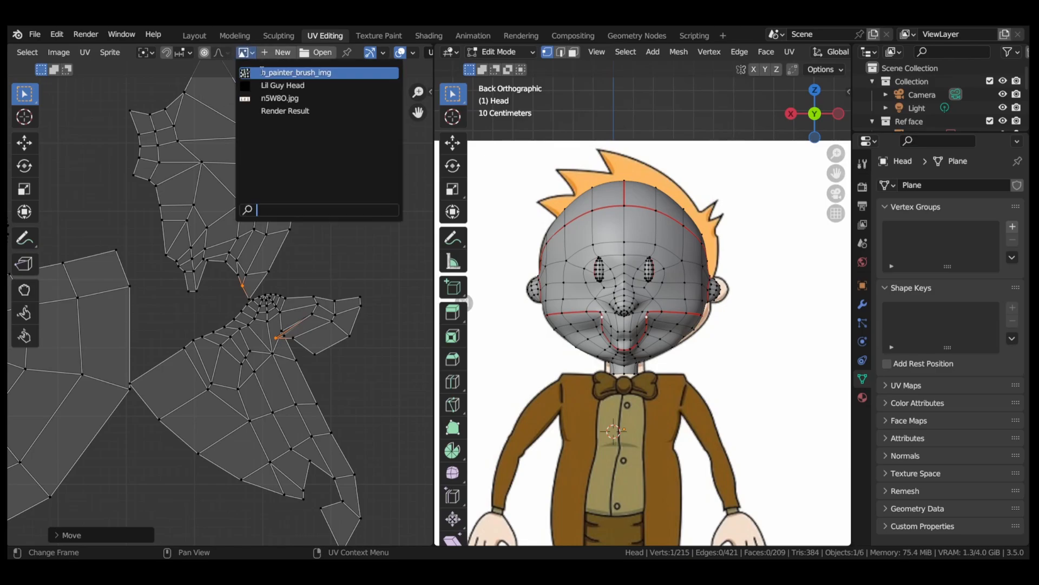
left_click(288, 84)
scroll(307, 52, "down", 5)
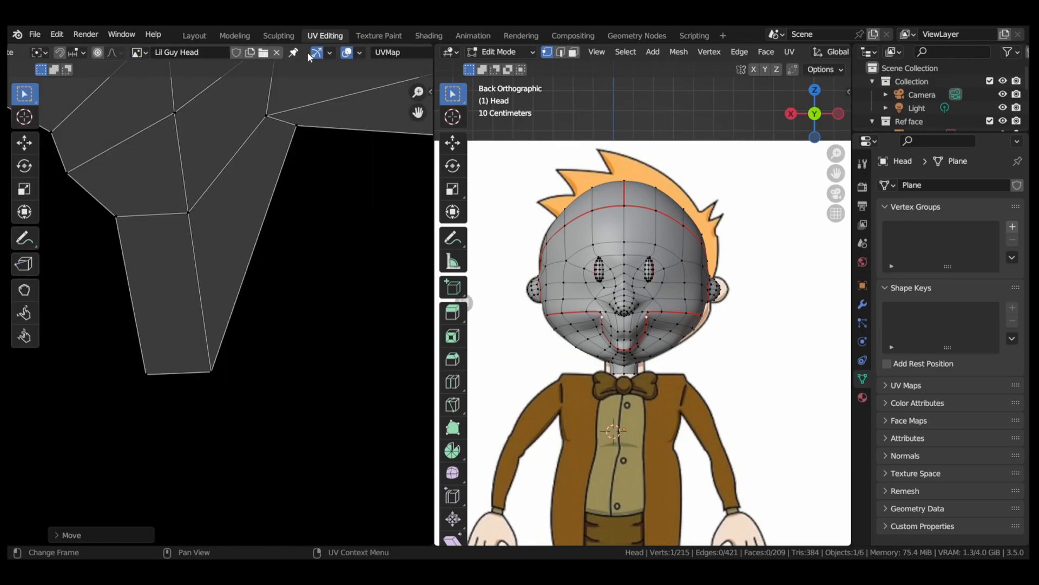
left_click(300, 53)
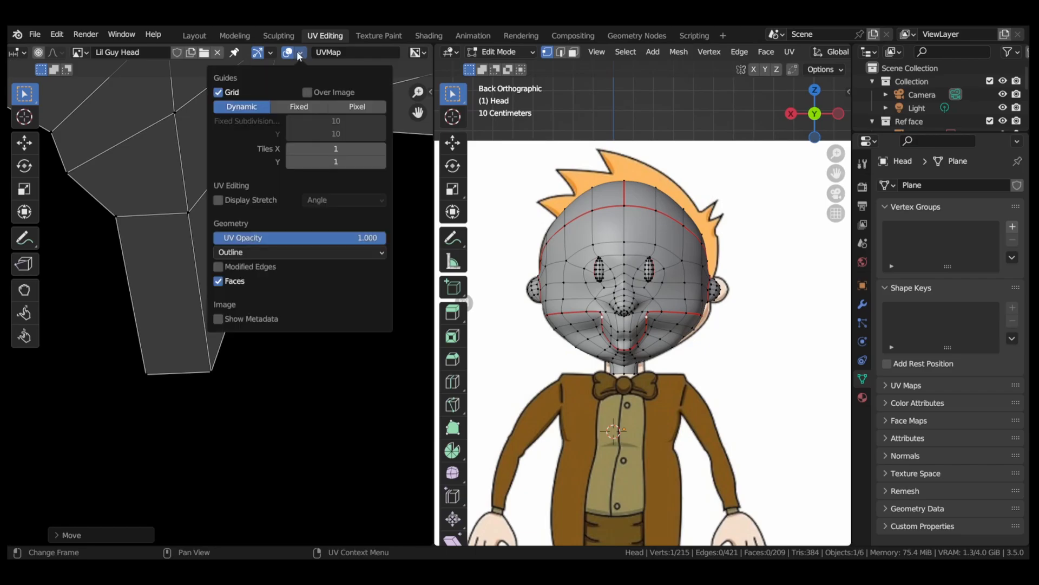
- Apply Project from View (Bounds) to the head and reference plane from the back view using the Proj UV map, then deselect the mesh
left_click(359, 52)
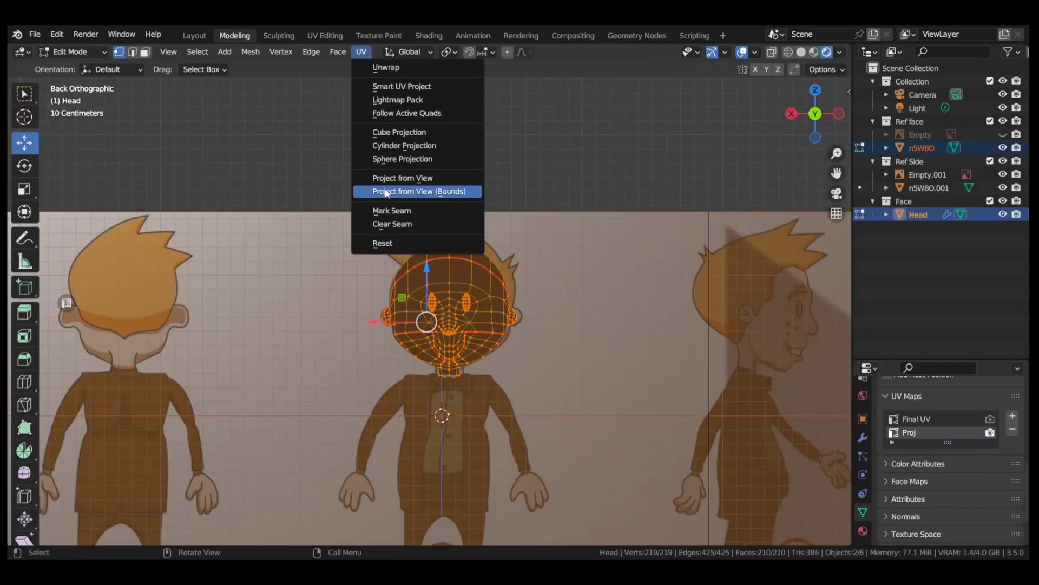
left_click(385, 191)
left_click(463, 171)
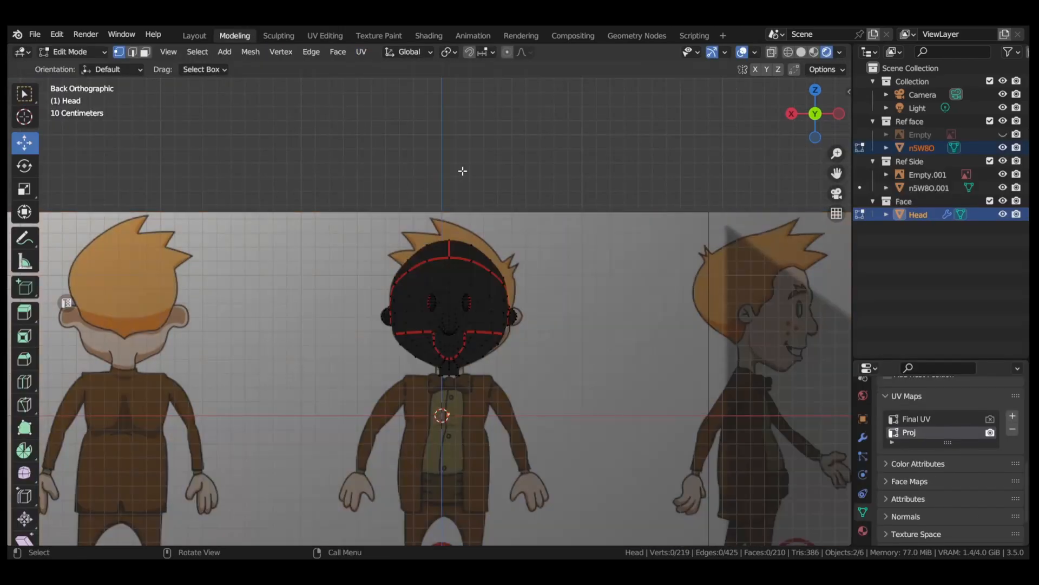
- Switch to UV editing and select the entire mesh to check the projected UVs against the image
left_click(325, 35)
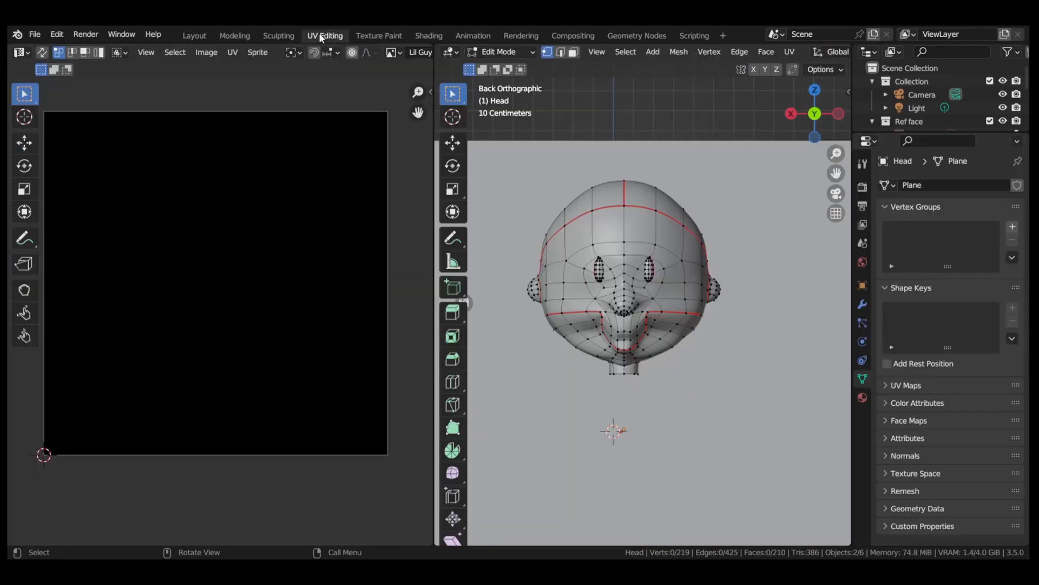
left_click(626, 51)
left_click(632, 62)
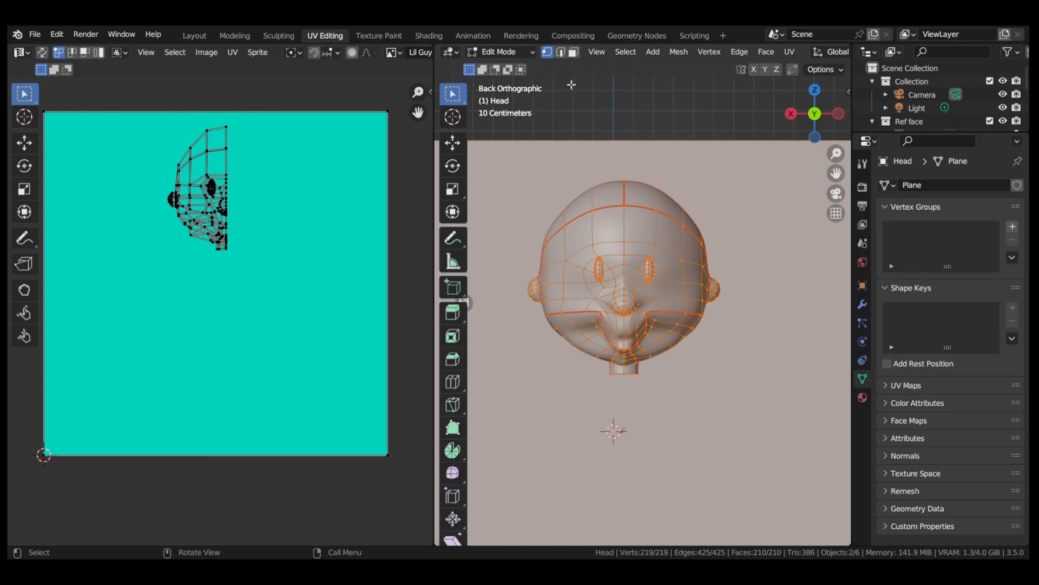
- Return to the modeling workspace, leave Edit Mode and review the head's Final UV and Proj maps
left_click(226, 36)
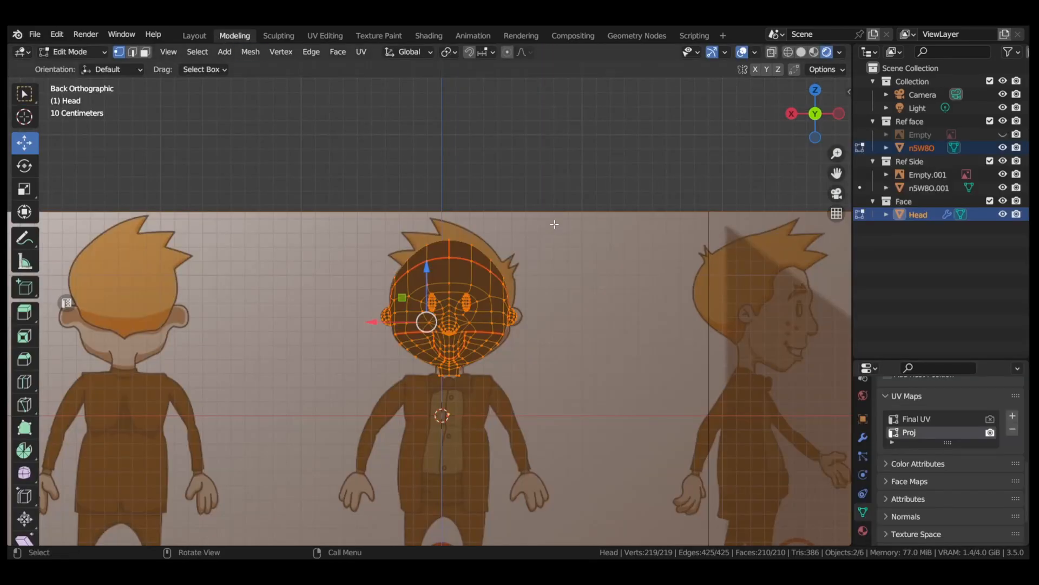
scroll(891, 441, "up", 1)
scroll(895, 427, "up", 8)
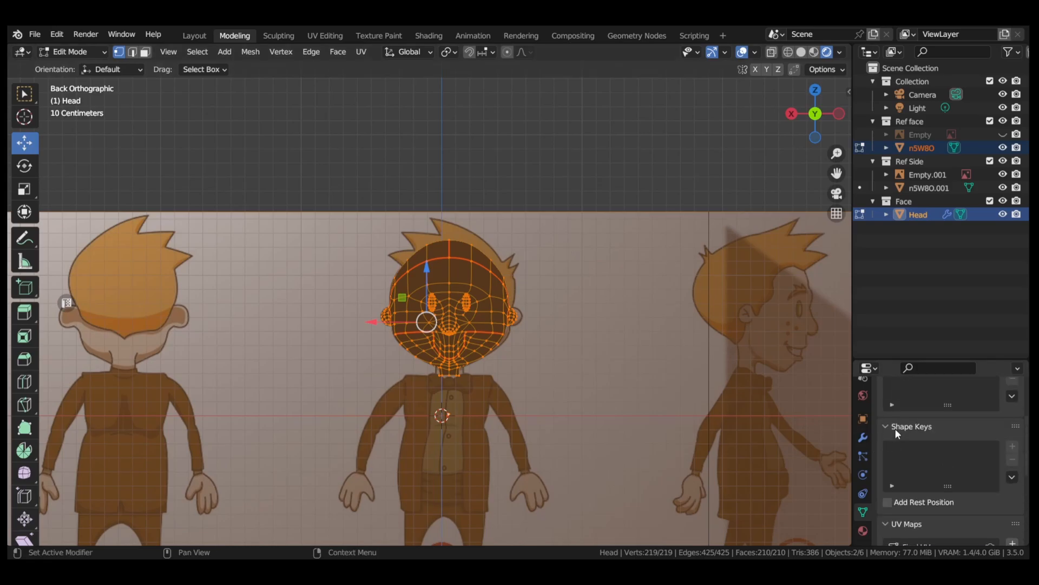
key("Tab")
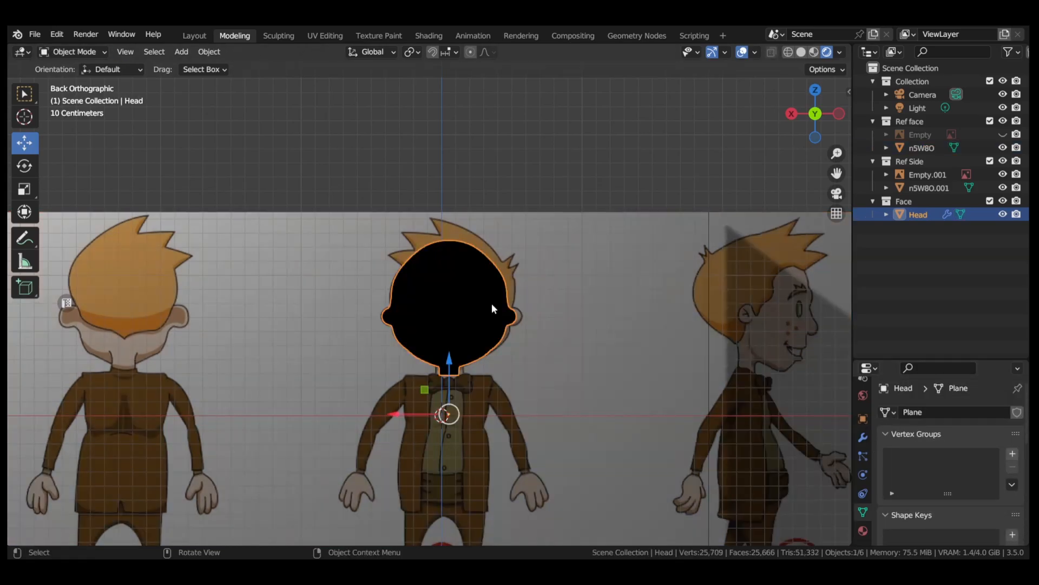
scroll(895, 461, "down", 3)
scroll(893, 483, "down", 5)
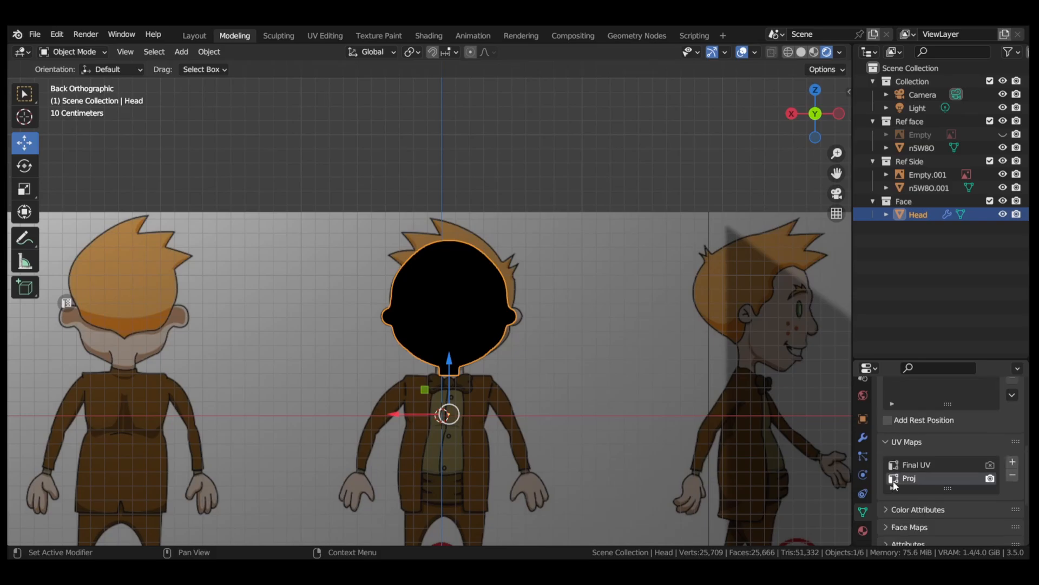
scroll(939, 424, "up", 6)
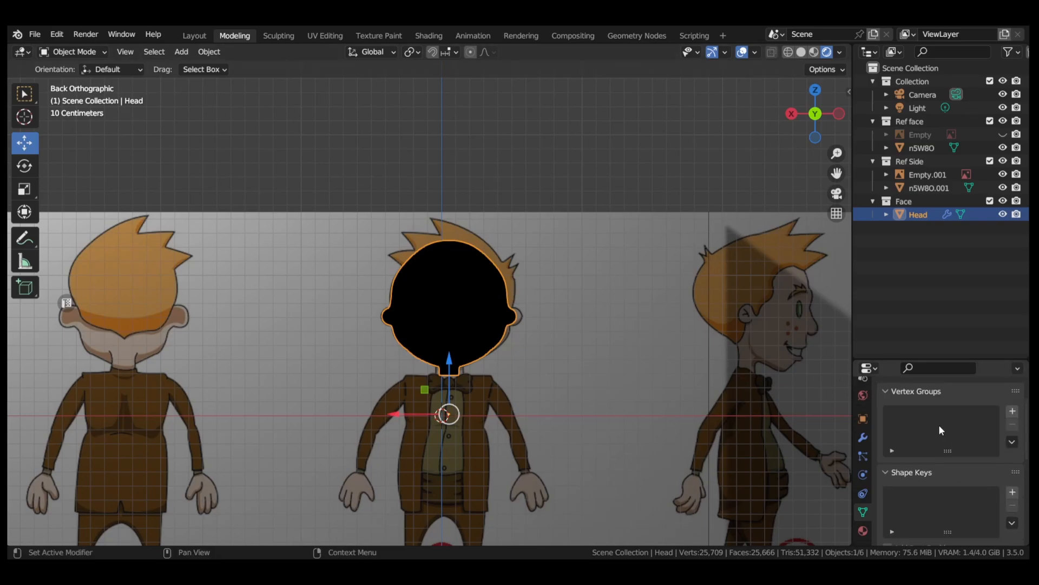
scroll(920, 461, "down", 3)
- Remove the Lil Guy material slot from the head, add a new slot and assign the existing material named Material
left_click(863, 530)
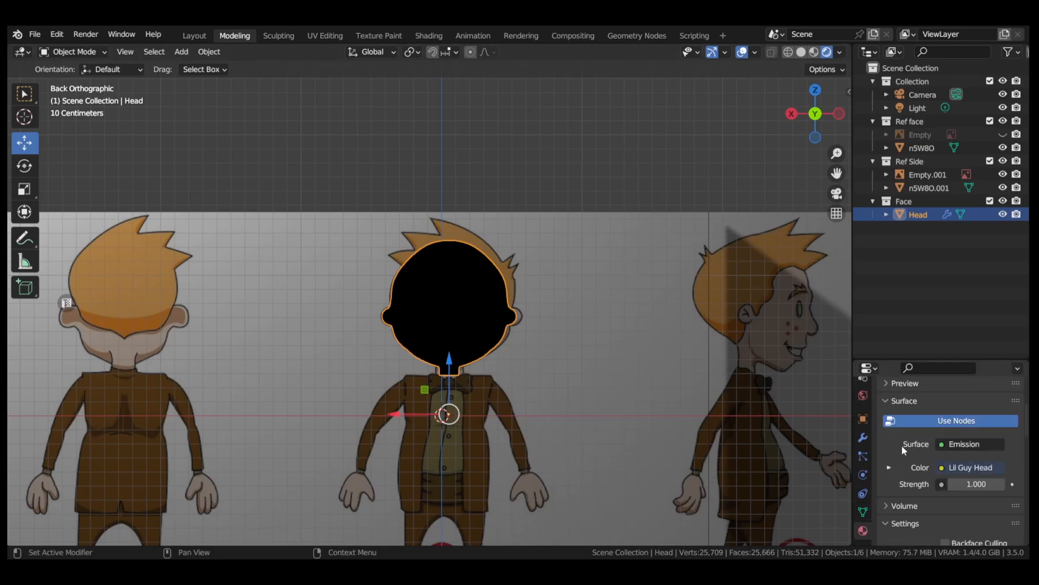
scroll(890, 442, "up", 5)
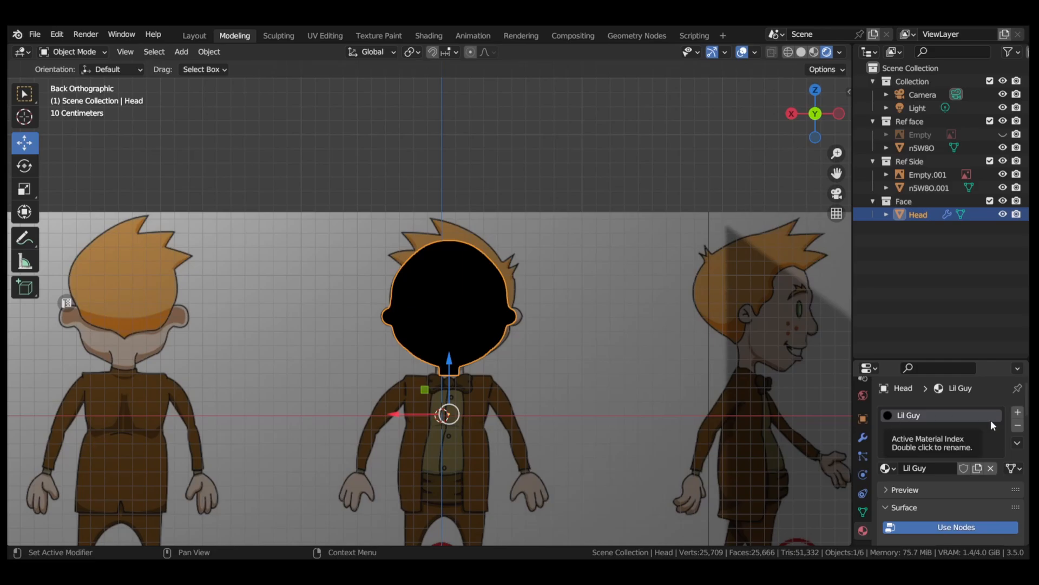
left_click(1015, 425)
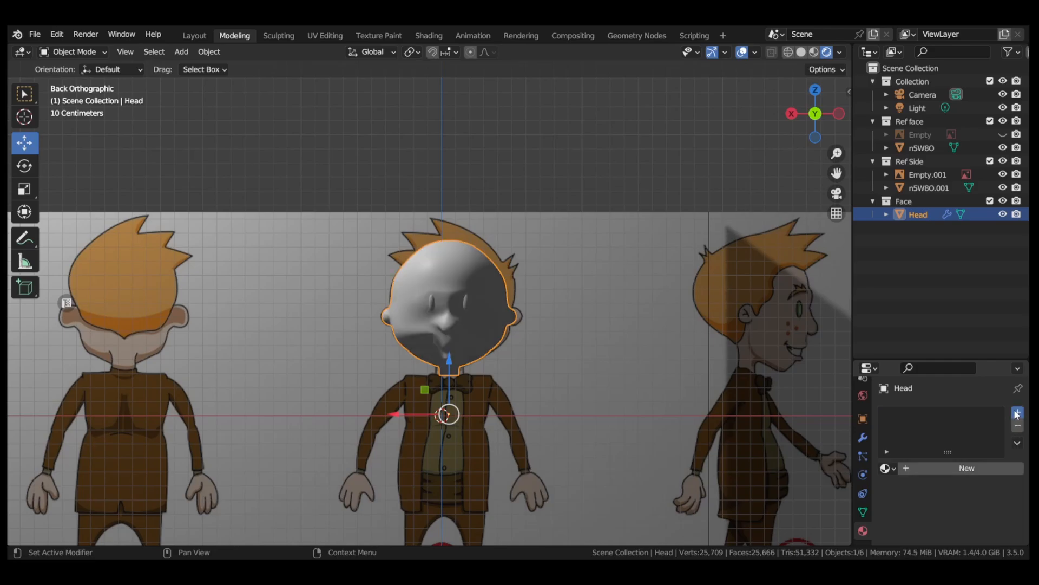
left_click(887, 468)
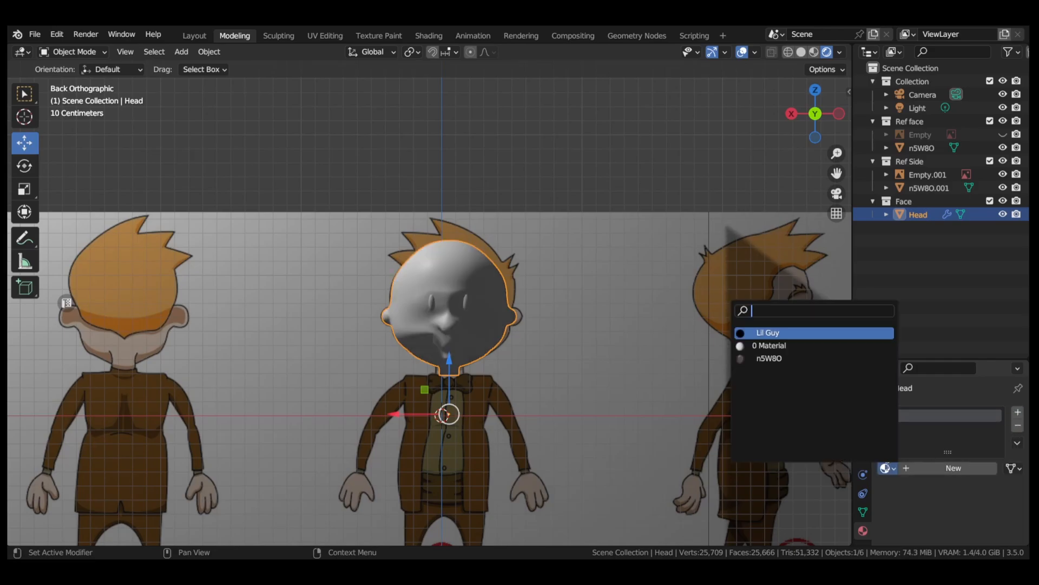
left_click(815, 342)
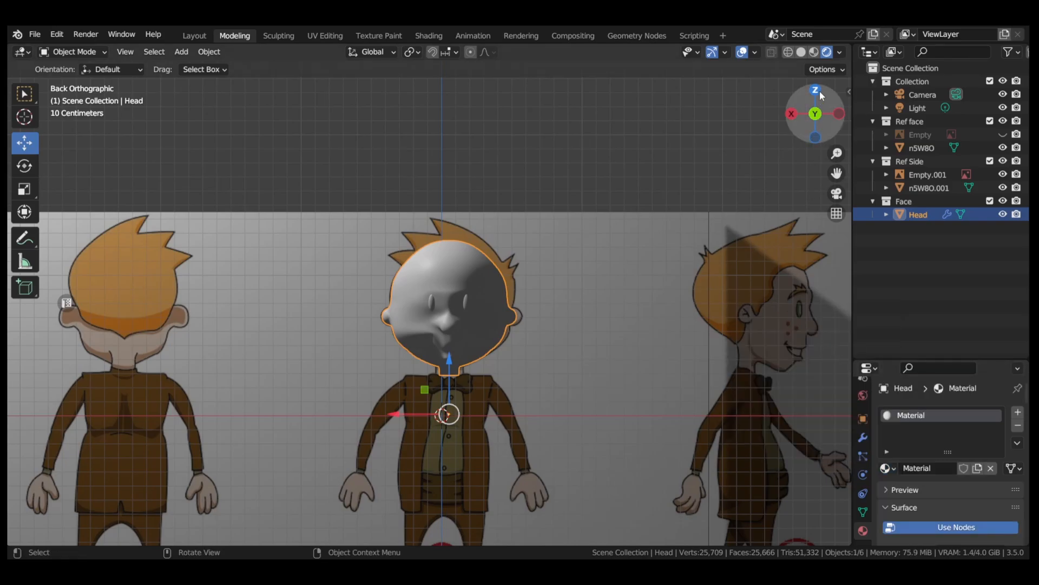
left_click(807, 54)
left_click(827, 53)
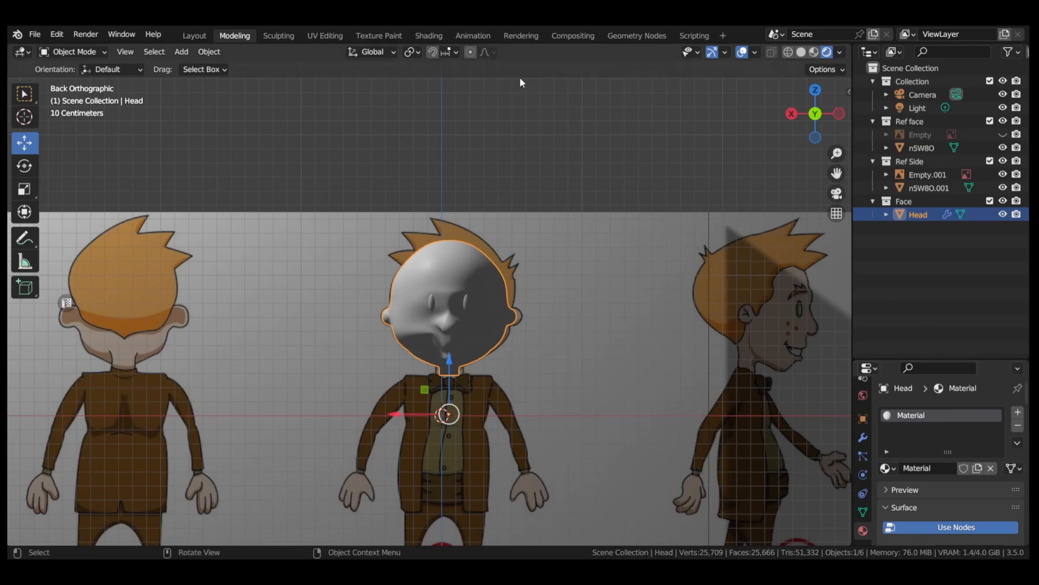
- Switch to the shading workspace and examine the shader nodes of the head and the n5W8O reference plane
left_click(421, 36)
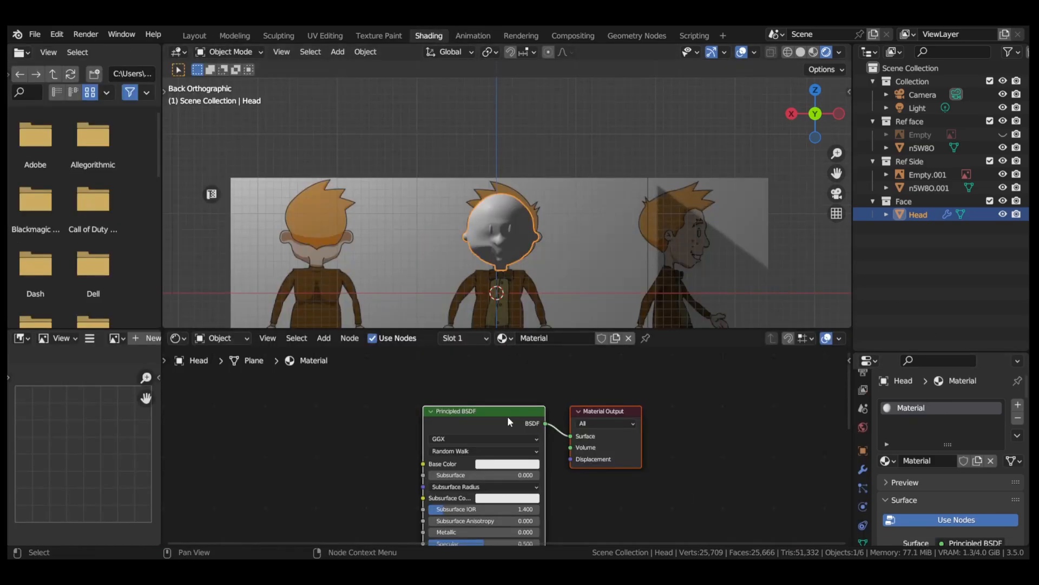
left_click(325, 338)
left_click(415, 213)
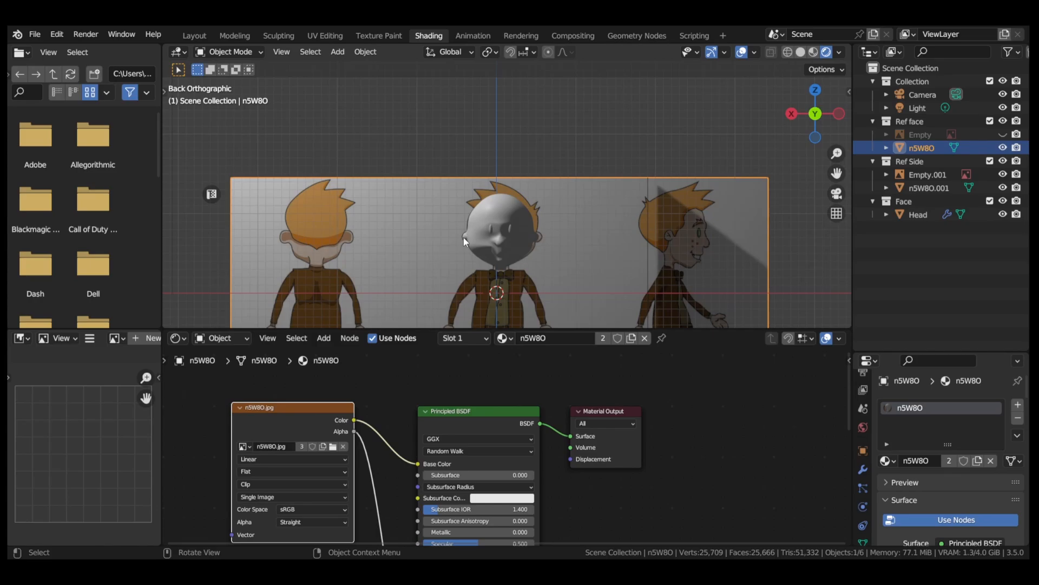
- Return to the modeling workspace, take the reference plane out of Edit Mode and put only the head into it
left_click(237, 36)
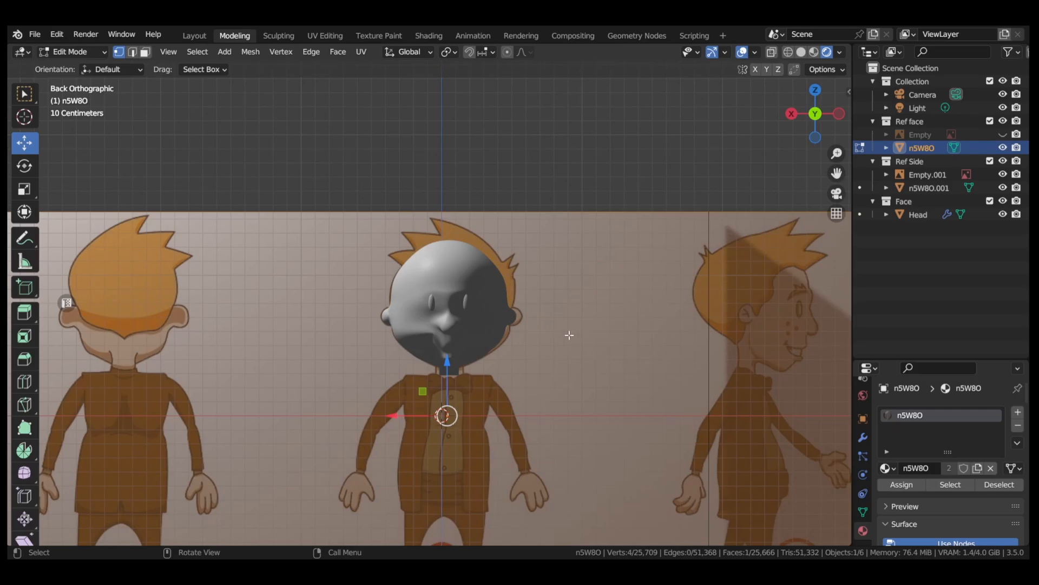
key("Tab")
left_click(489, 309)
key("Tab")
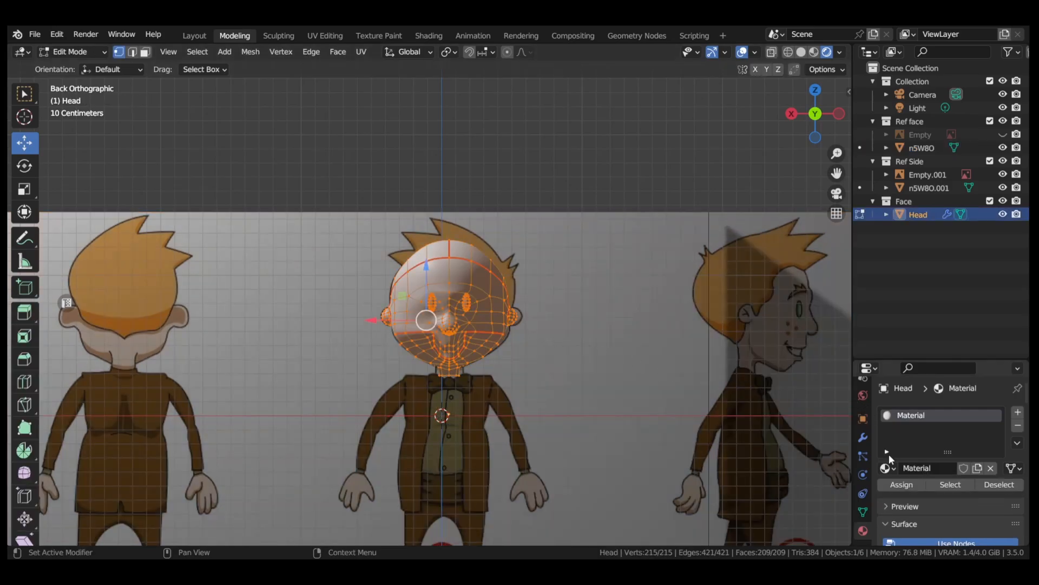
- Remove the Material slot from the head in Object Mode and assign the existing n5W8O material instead
left_click(888, 467)
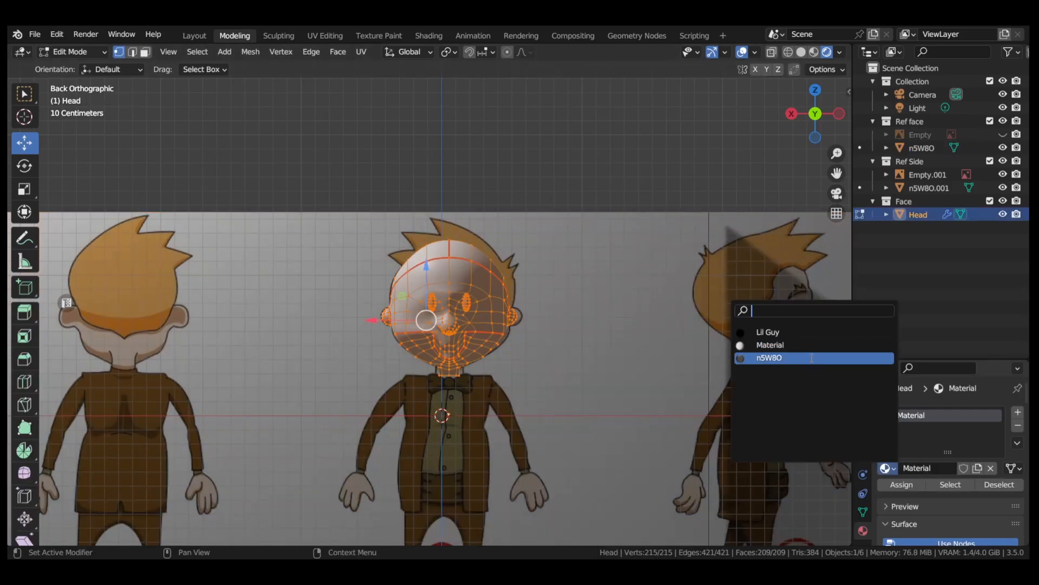
left_click(785, 345)
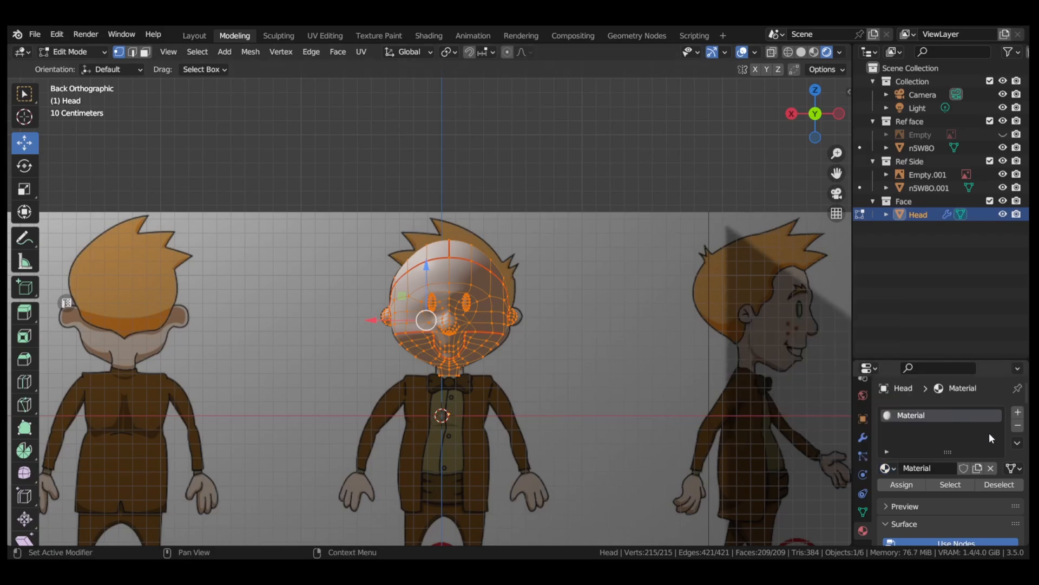
left_click(1018, 425)
key("Tab")
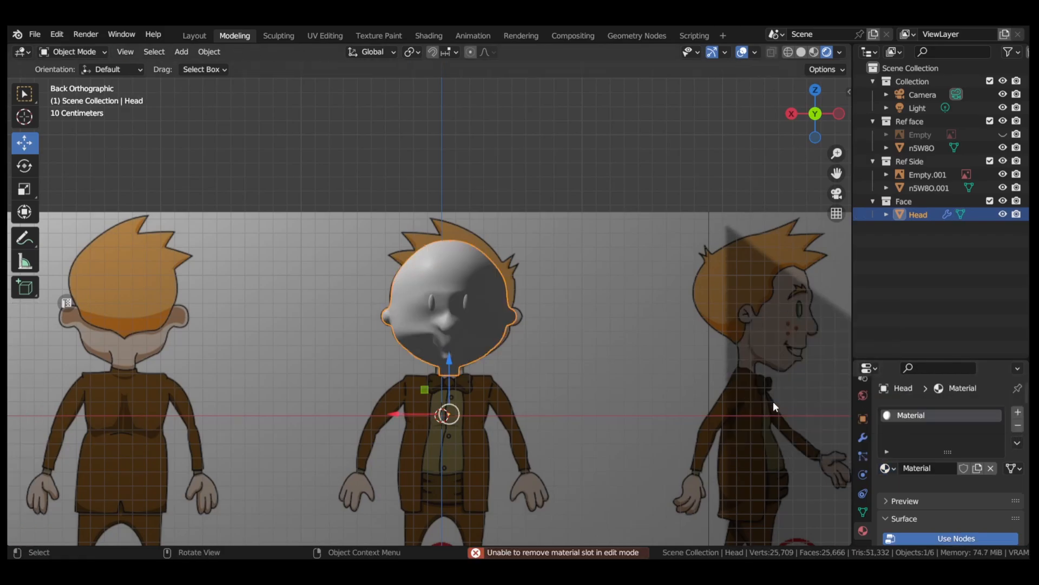
left_click(1018, 425)
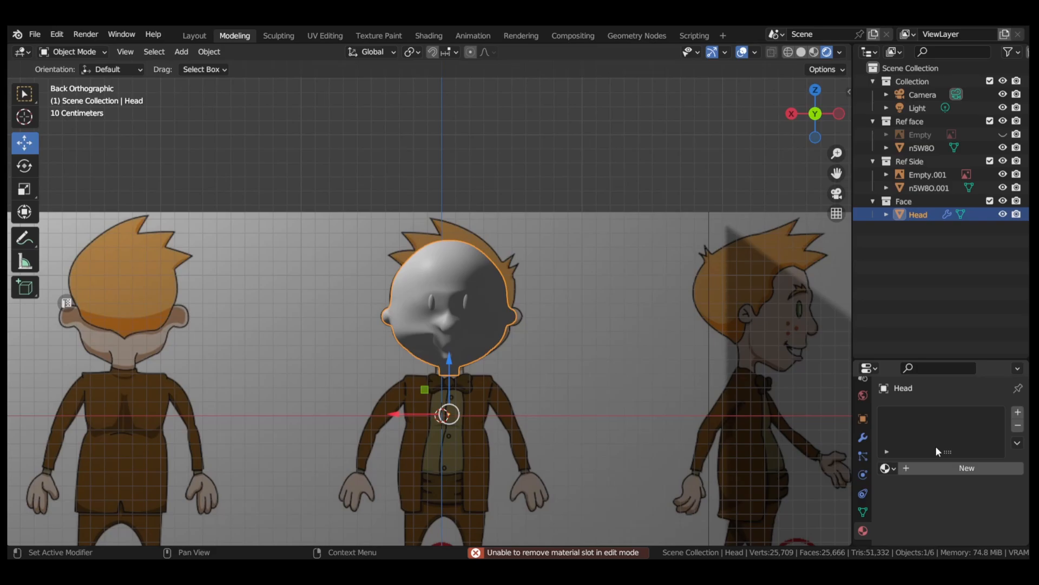
left_click(895, 468)
left_click(800, 356)
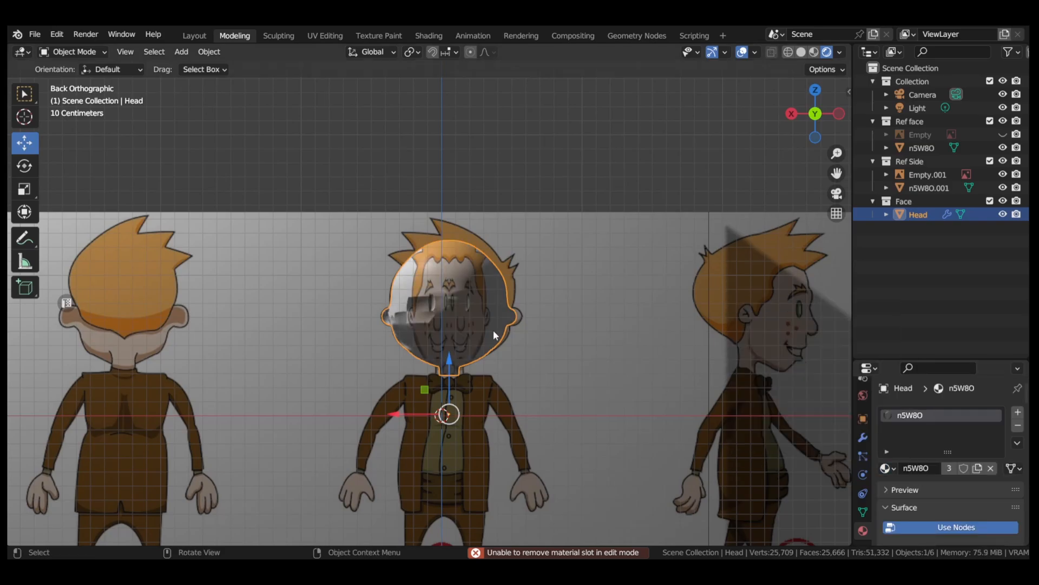
- Edit the head and the n5W8O reference plane together, select everything, project the UVs from view with bounds, and leave Edit Mode
scroll(491, 285, "up", 2)
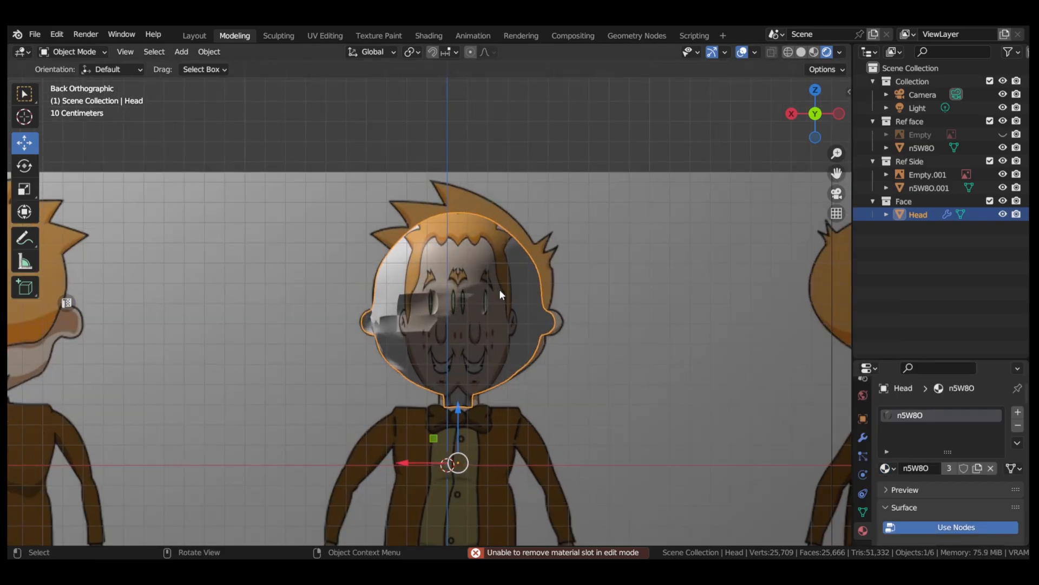
left_click(612, 290)
key("Tab")
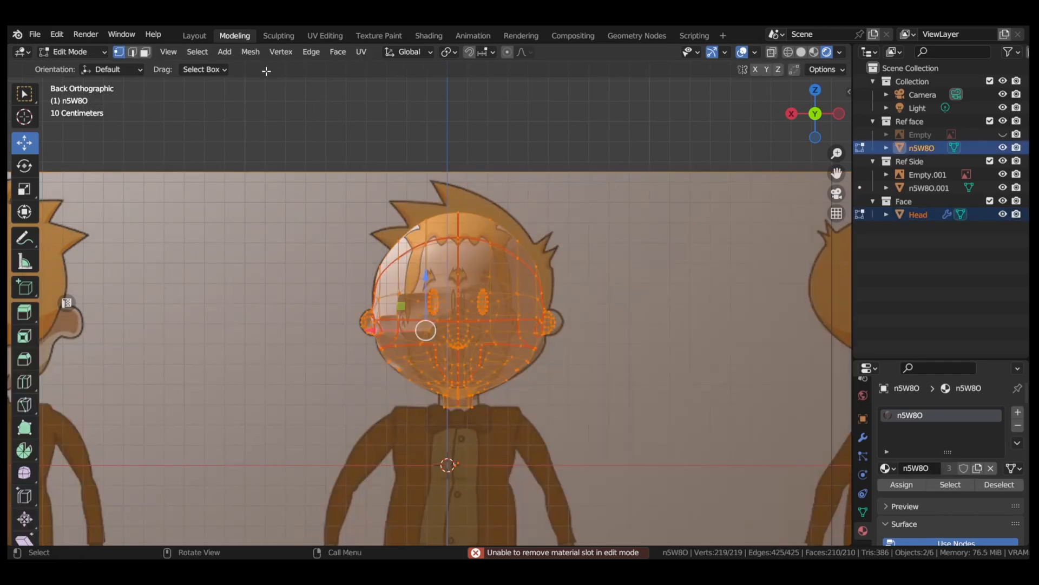
left_click(198, 52)
left_click(203, 66)
left_click(361, 51)
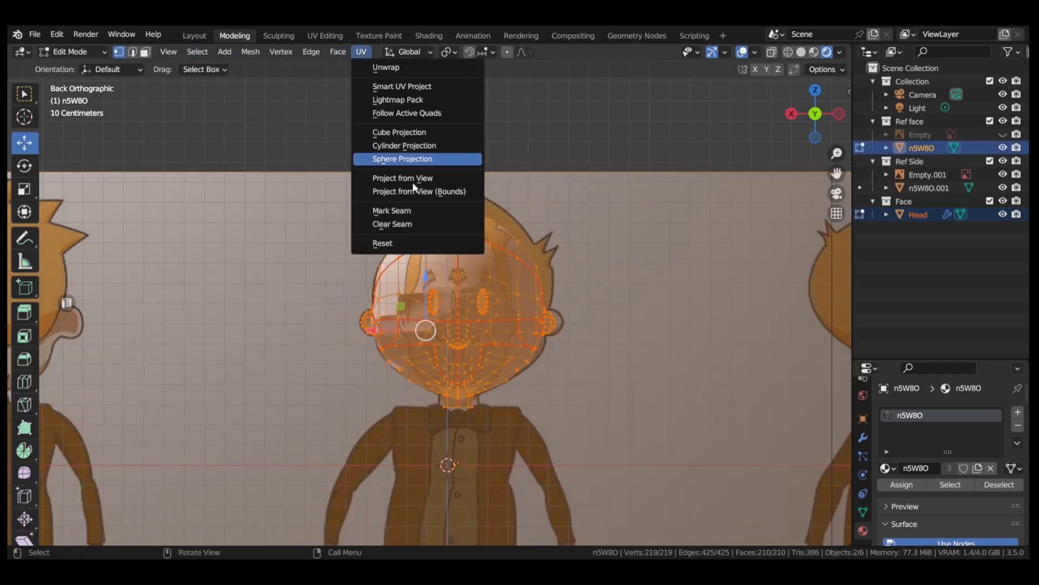
left_click(417, 191)
key("Tab")
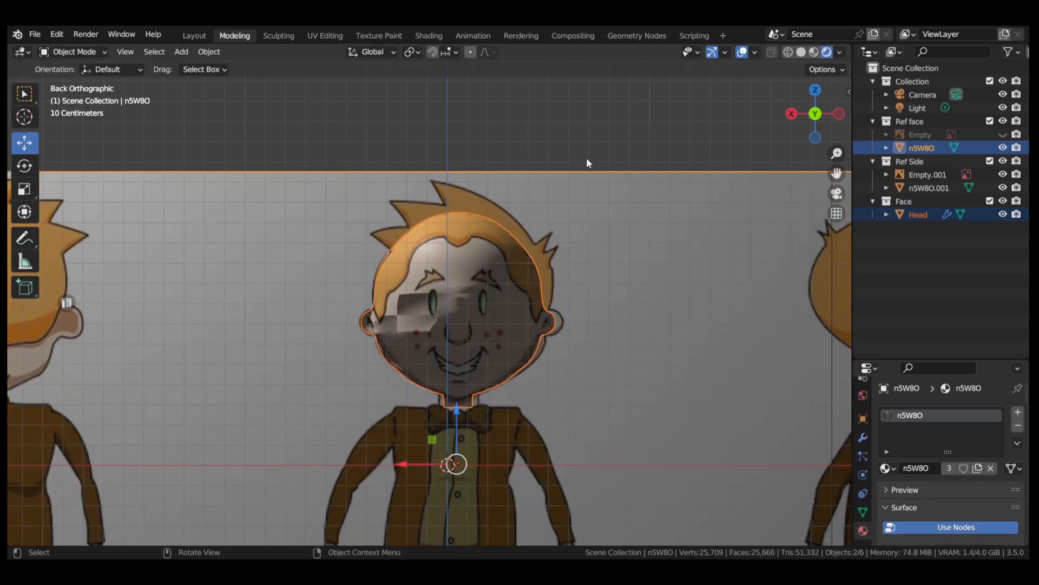
- Inspect the projection at an angle, return to the back view, turn off the head's Mirror modifier in the viewport and save
middle_click_drag(588, 163, 764, 99)
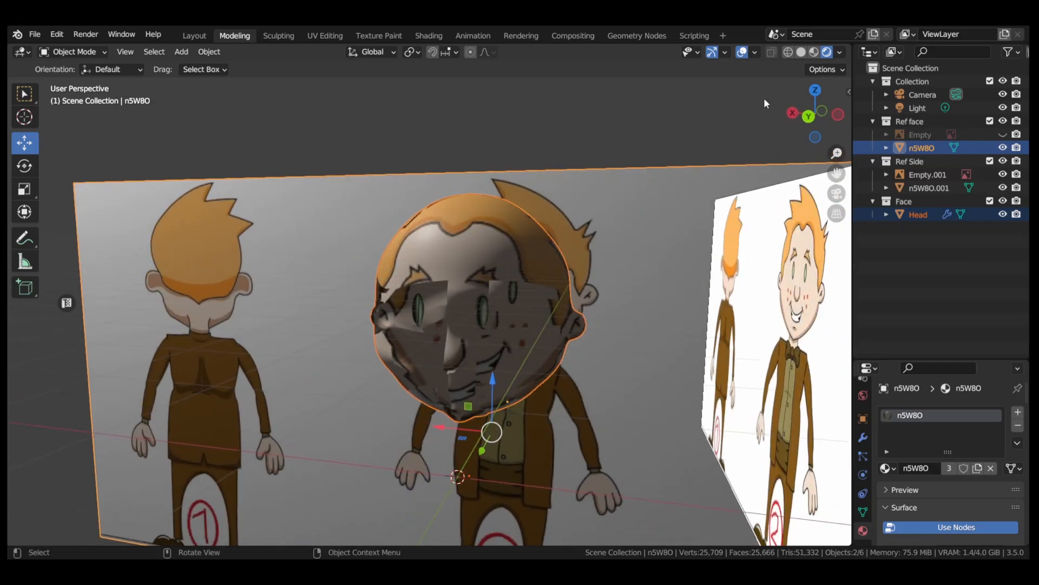
left_click(808, 116)
left_click(863, 437)
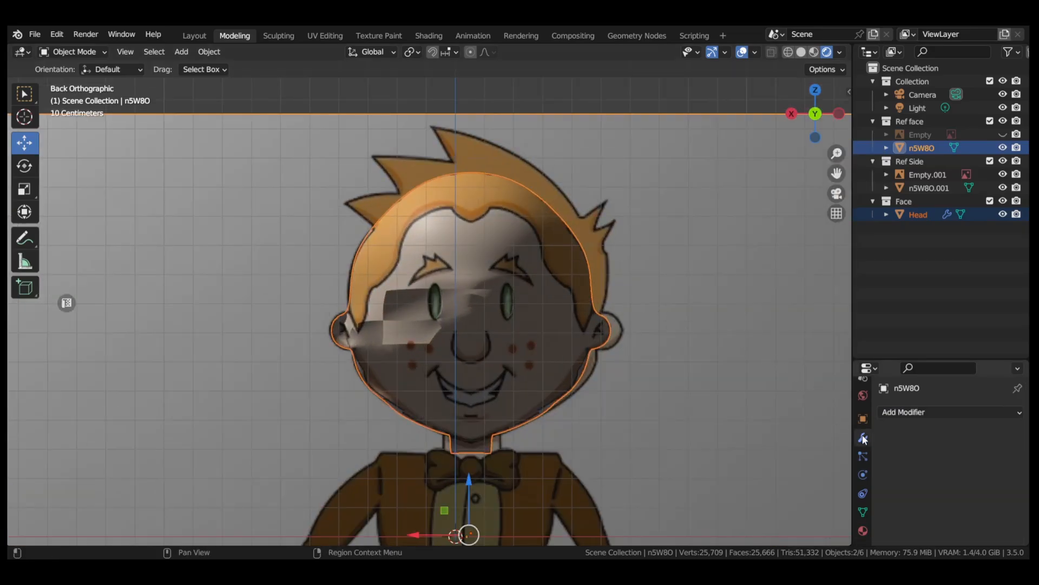
left_click(539, 325)
left_click(962, 433)
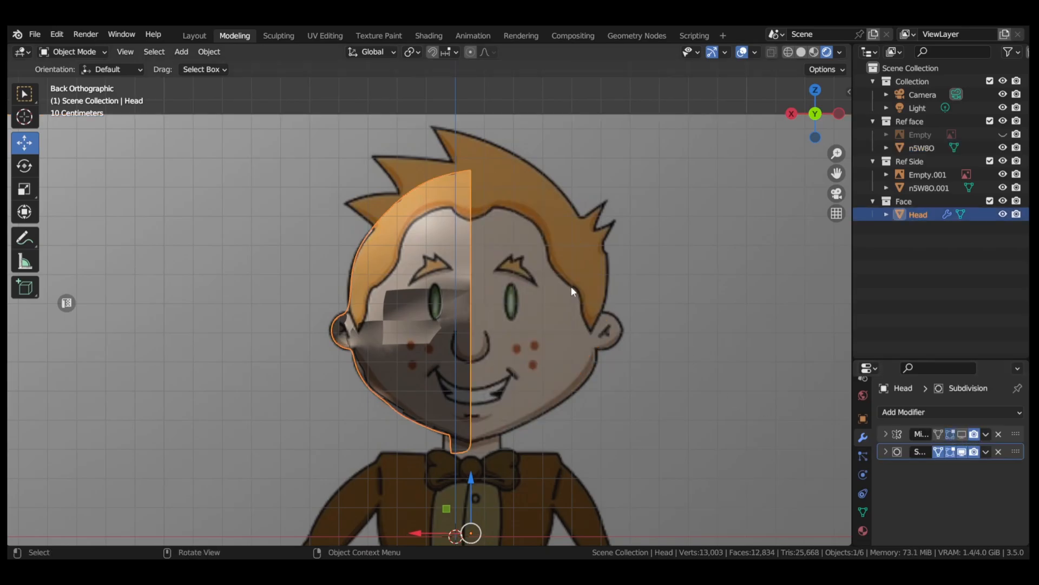
key("ctrl+s")
- Put the reference plane and the half head into Edit Mode, reproject their UVs from view with bounds, and return to Object Mode
left_click(609, 165)
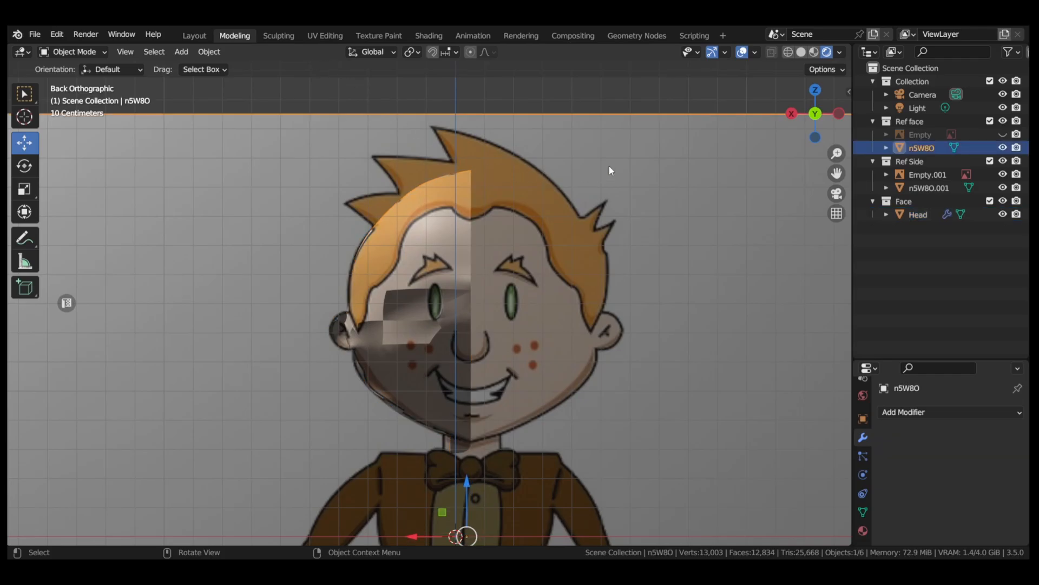
key("KP_Decimal")
left_click(441, 269, "shift")
key("Tab")
scroll(447, 255, "up", 1)
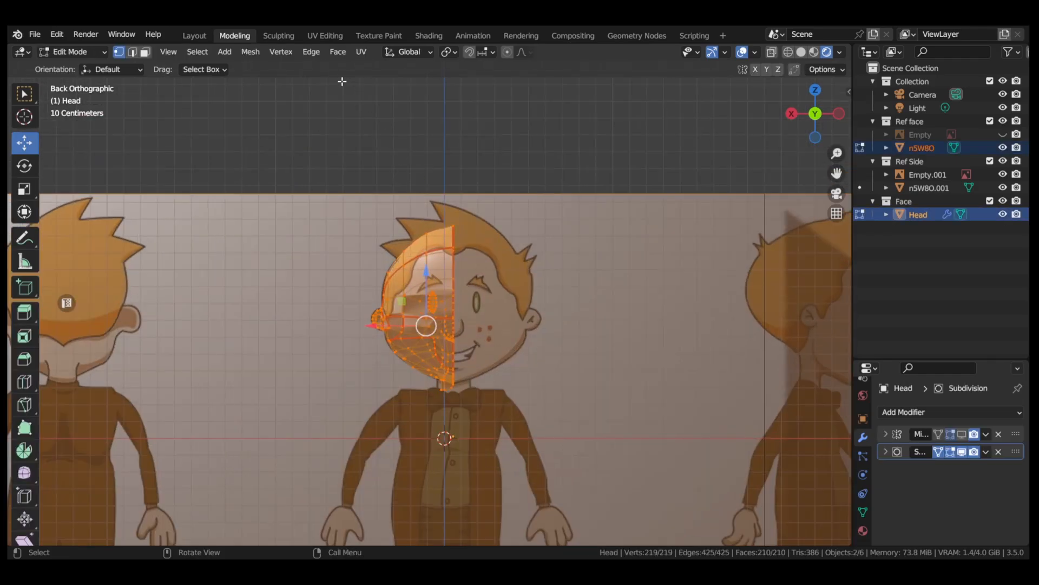
left_click(362, 51)
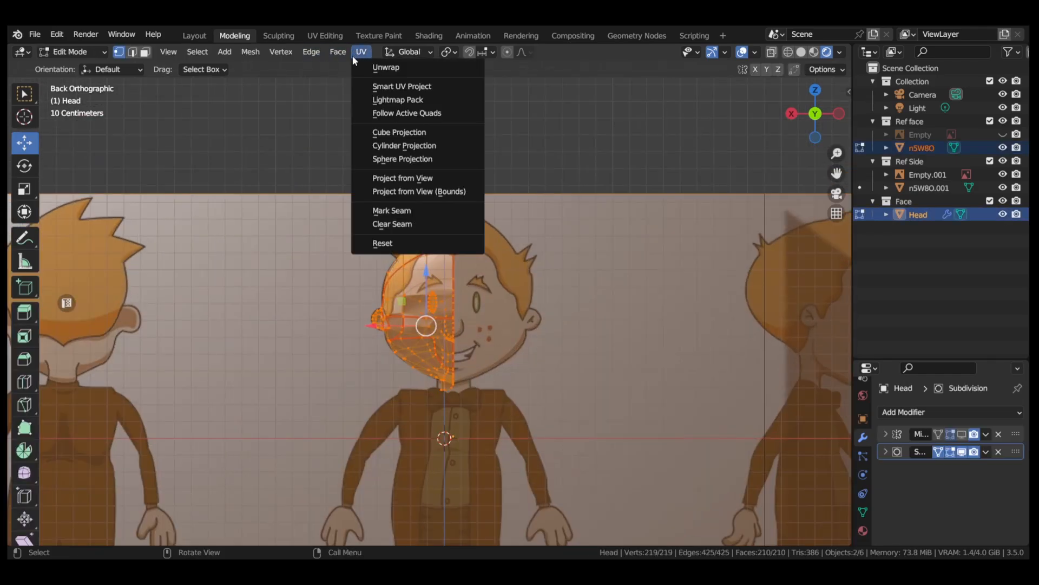
left_click(411, 191)
scroll(417, 188, "up", 5)
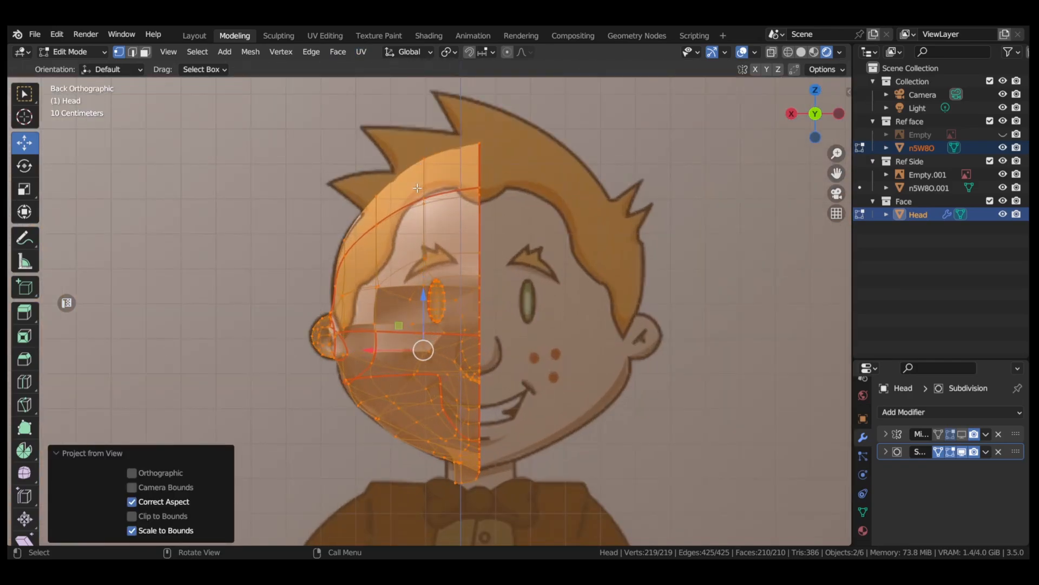
scroll(418, 188, "down", 2)
scroll(416, 188, "up", 2)
key("Tab")
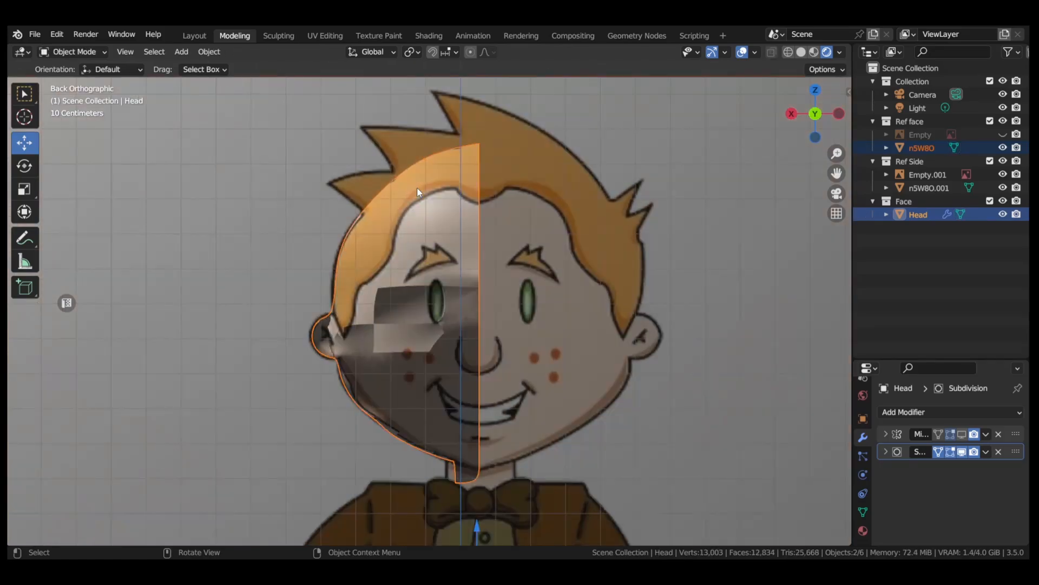
- Switch to the shading workspace and delete the Principled BSDF node from the n5W8O material
left_click(415, 38)
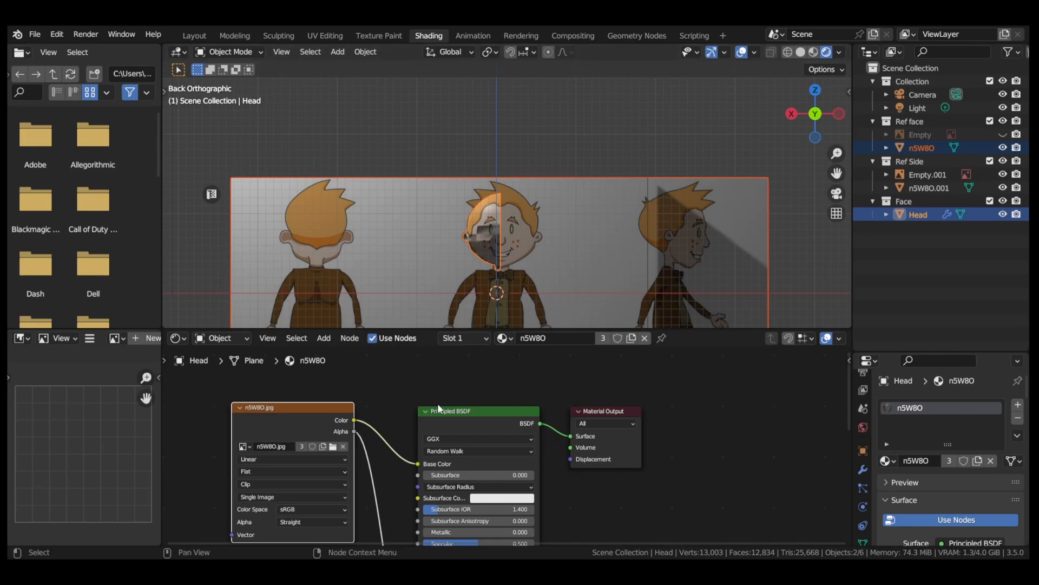
scroll(441, 421, "down", 6)
middle_click_drag(441, 426, 383, 401)
scroll(428, 379, "up", 3)
left_click(419, 362)
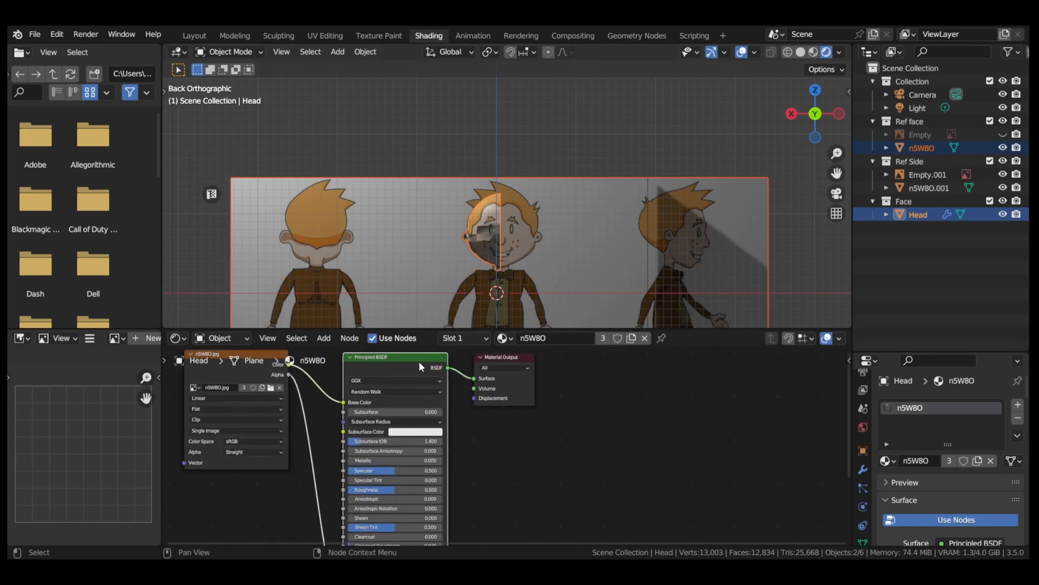
key("x")
- Add an Emission node, link it to the Material Output's Surface, and feed the n5W8O.jpg Color into its Color input
left_click(324, 339)
left_click(335, 353)
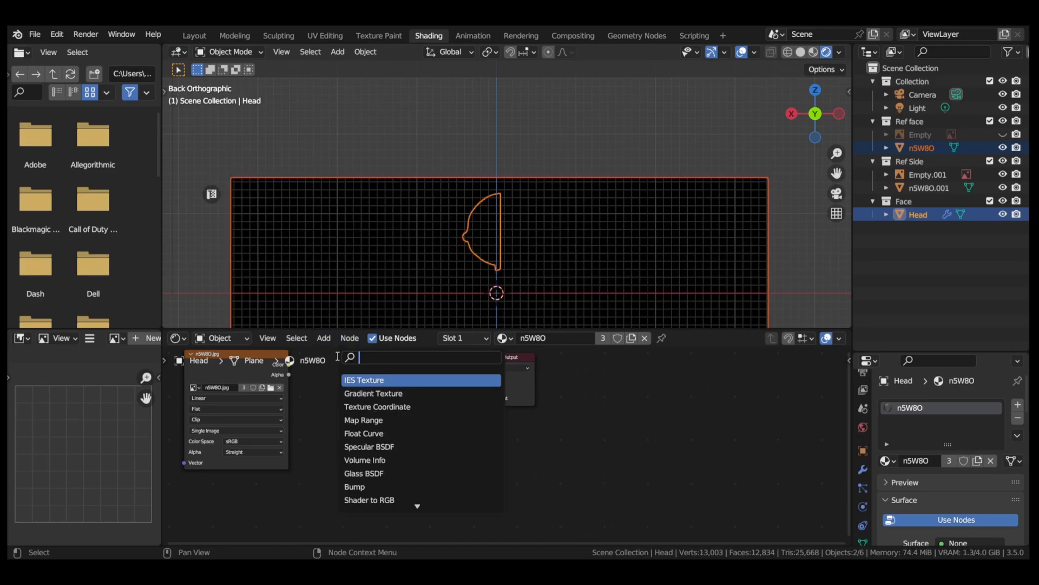
type("emi")
left_click(361, 378)
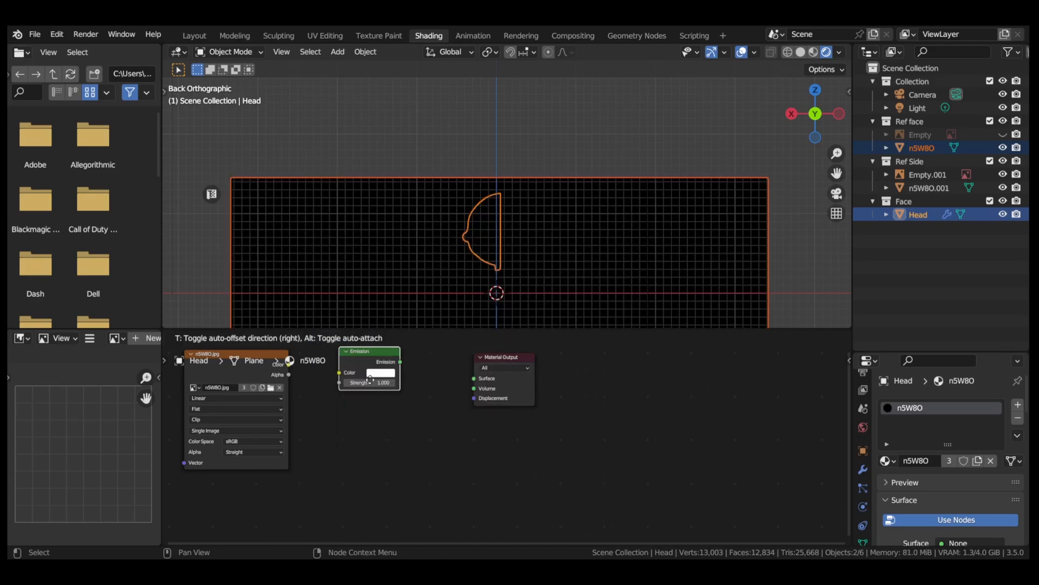
left_click(392, 390)
scroll(415, 369, "up", 1)
middle_click_drag(416, 369, 453, 446)
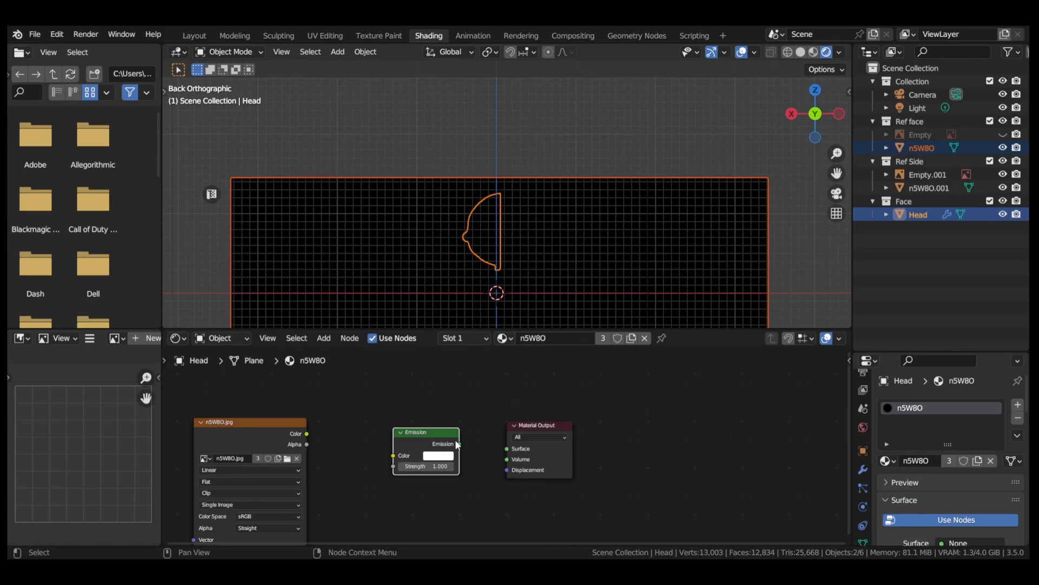
left_click_drag(460, 444, 508, 448)
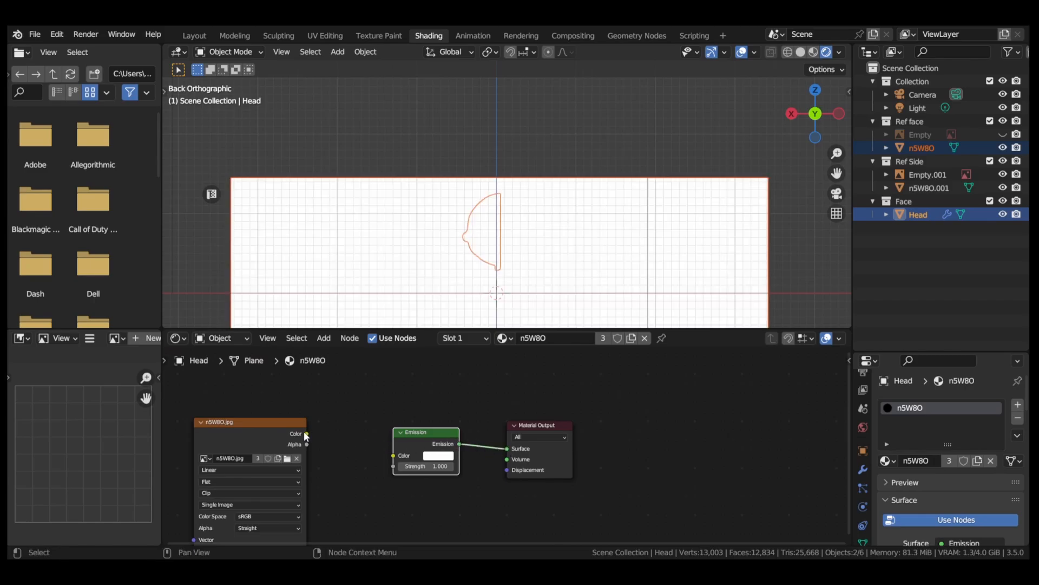
left_click_drag(306, 433, 393, 454)
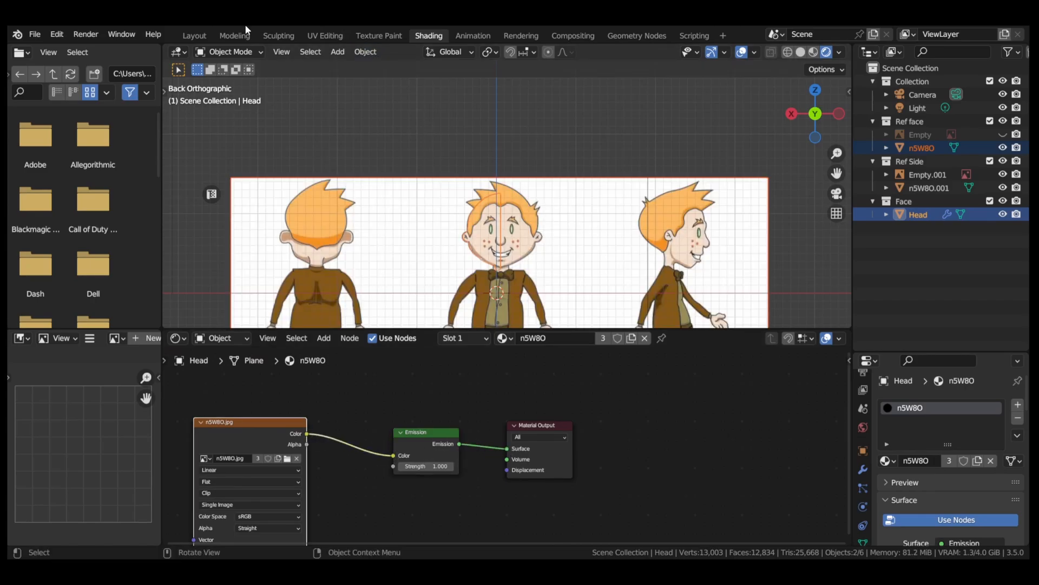
- Return to the modeling workspace, leave Edit Mode, view the model at an angle and select only the head
left_click(234, 35)
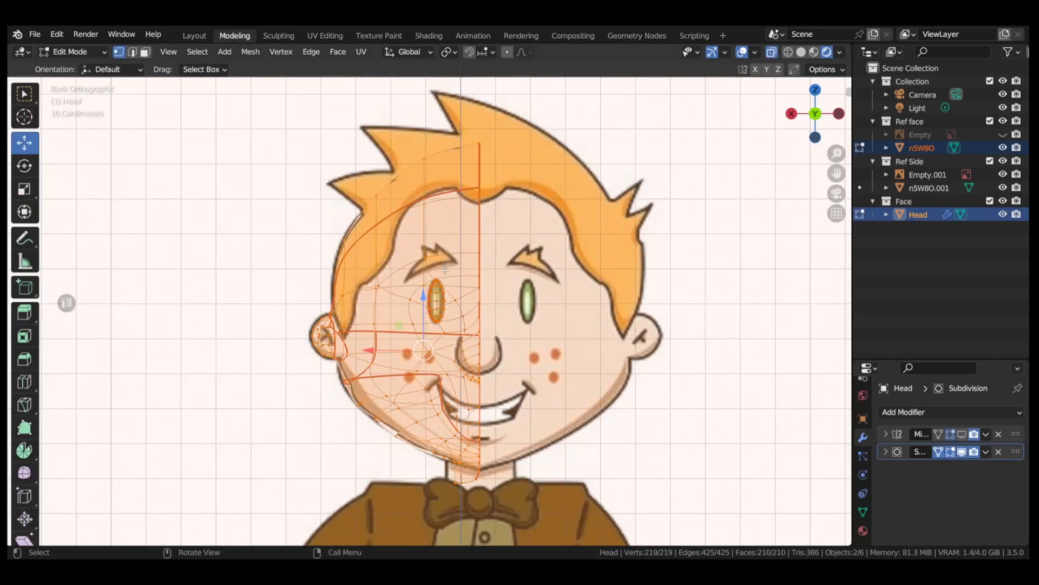
key("Tab")
scroll(447, 274, "down", 2)
mouse_move(448, 274)
middle_mouse_down()
mouse_move(423, 303)
mouse_move(456, 284)
mouse_move(539, 267)
mouse_move(433, 268)
middle_mouse_up()
left_click(423, 300)
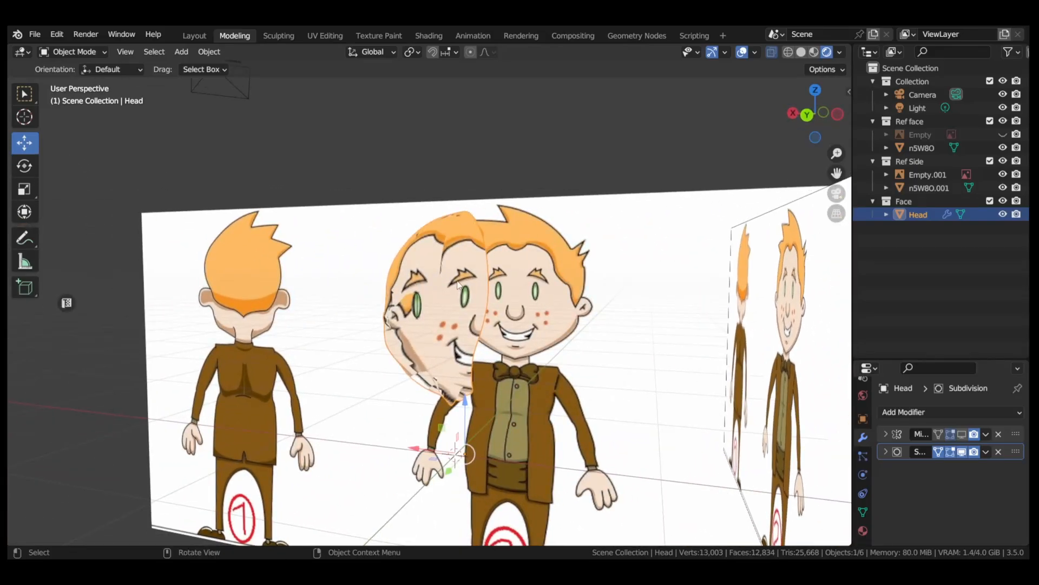
scroll(861, 507, "down", 2)
- Set both the blend mode and the shadow mode of the n5W8O material to Opaque
left_click(863, 489)
left_click(863, 506)
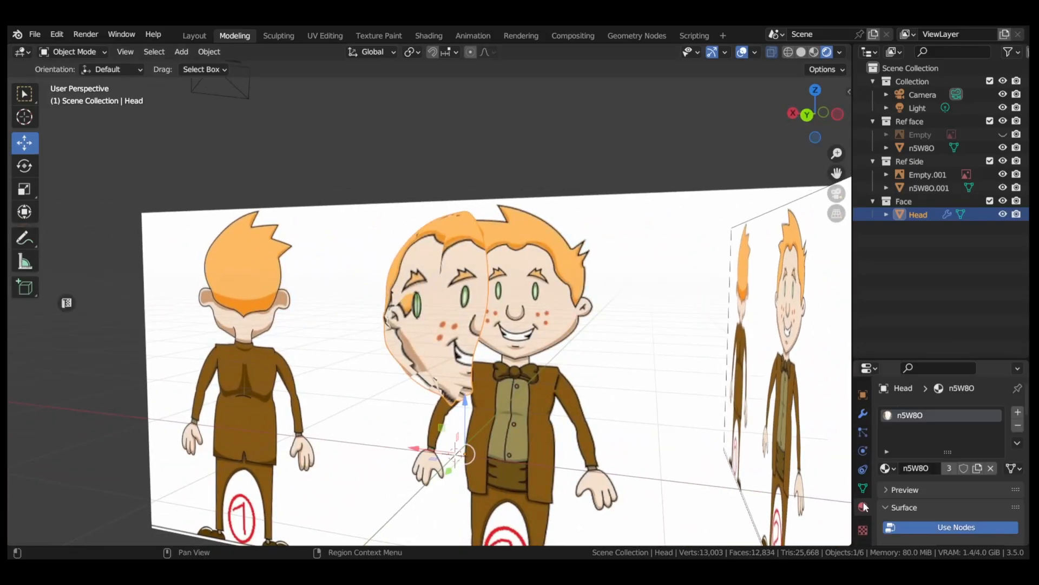
scroll(891, 485, "down", 8)
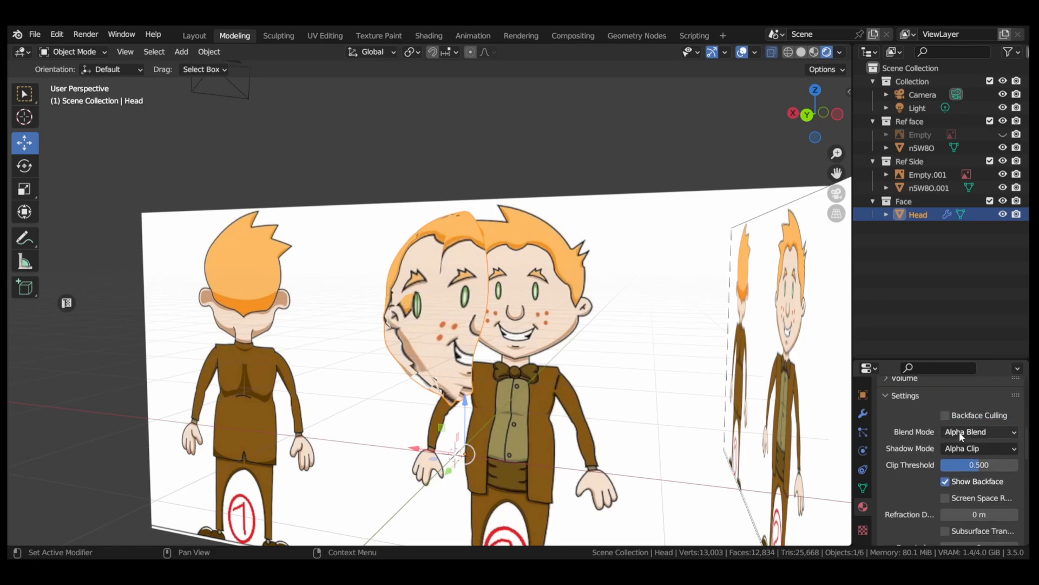
left_click(959, 432)
left_click(960, 447)
left_click(959, 448)
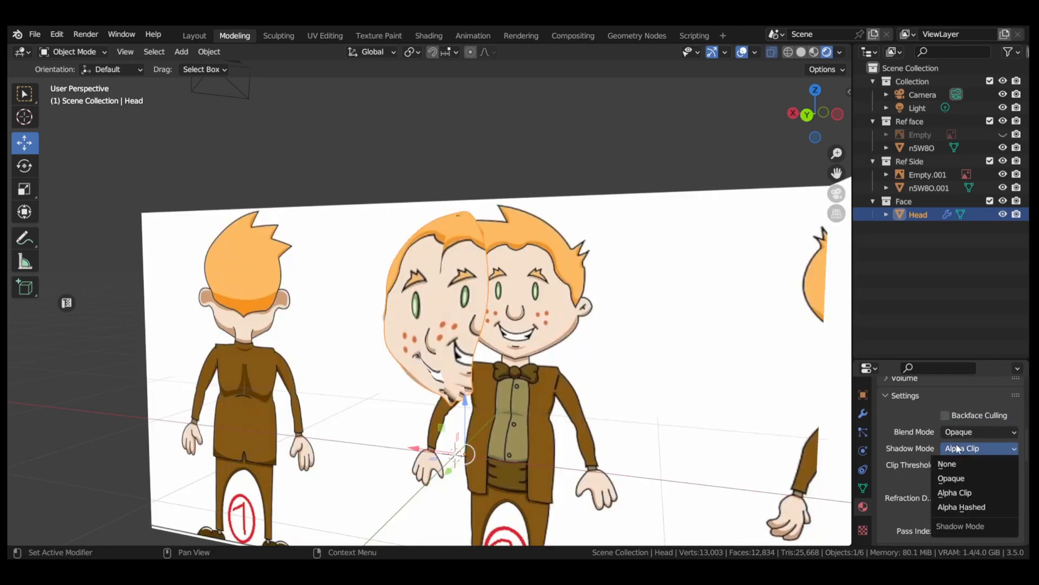
- Return to the back orthographic view close to the face and save the file
middle_click_drag(592, 281, 812, 135)
left_click(817, 112)
scroll(503, 244, "up", 5)
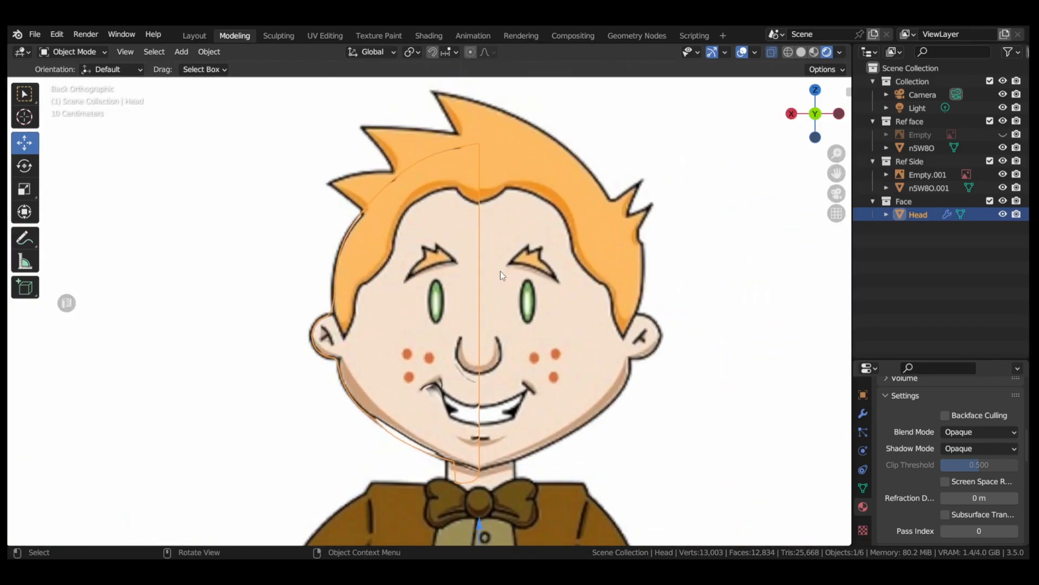
key("ctrl+s")
- Edit the head and the n5W8O plane together again, project their UVs from the back view with bounds, and leave Edit Mode
left_click(511, 271)
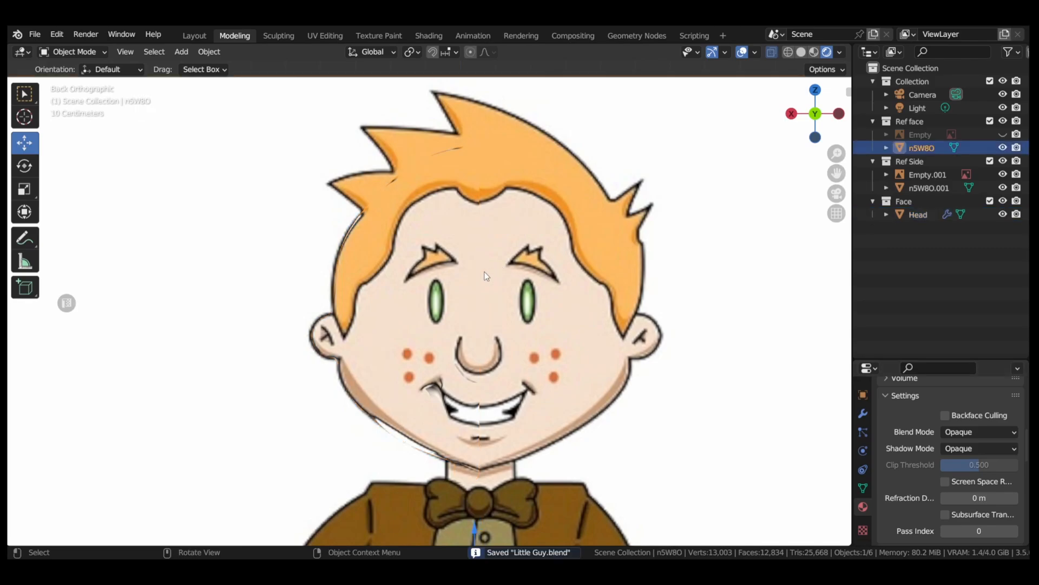
left_click(388, 271)
scroll(417, 279, "down", 3)
left_click(416, 279, "shift")
key("Tab")
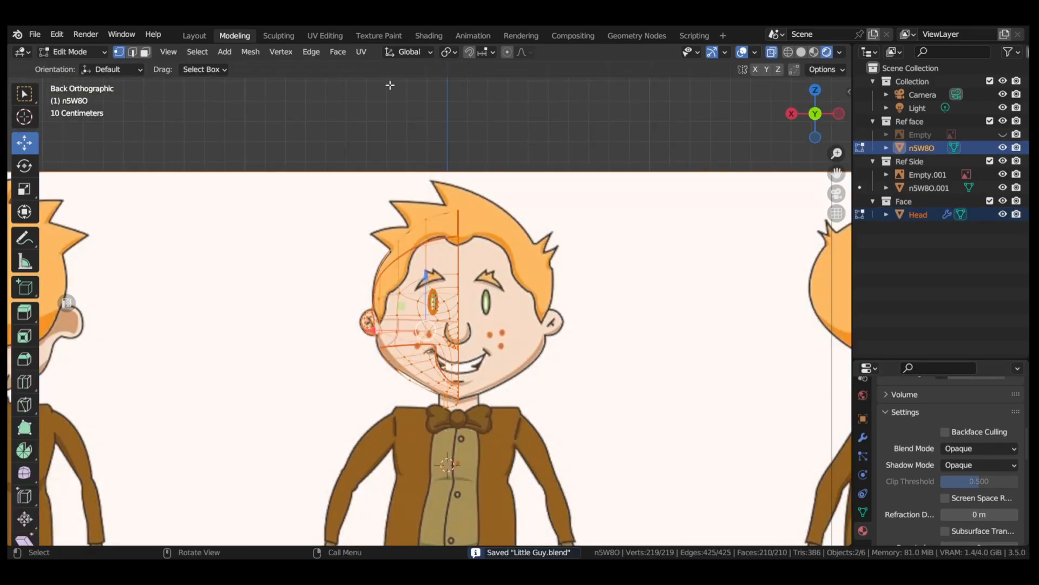
left_click(365, 52)
left_click(414, 189)
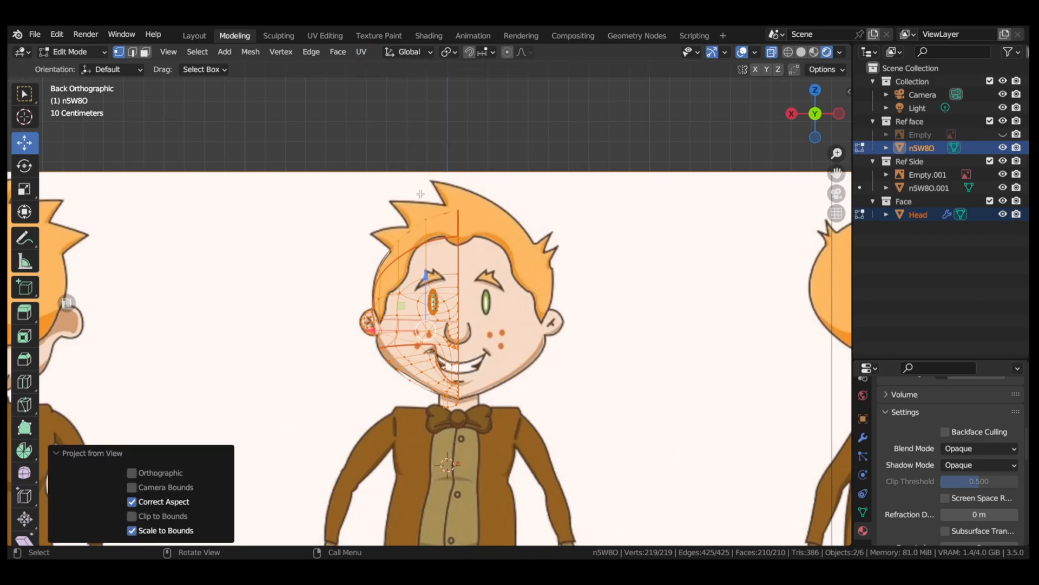
key("Tab")
- Select only the head and turn on the viewport display of its Mirror modifier
scroll(492, 258, "up", 1)
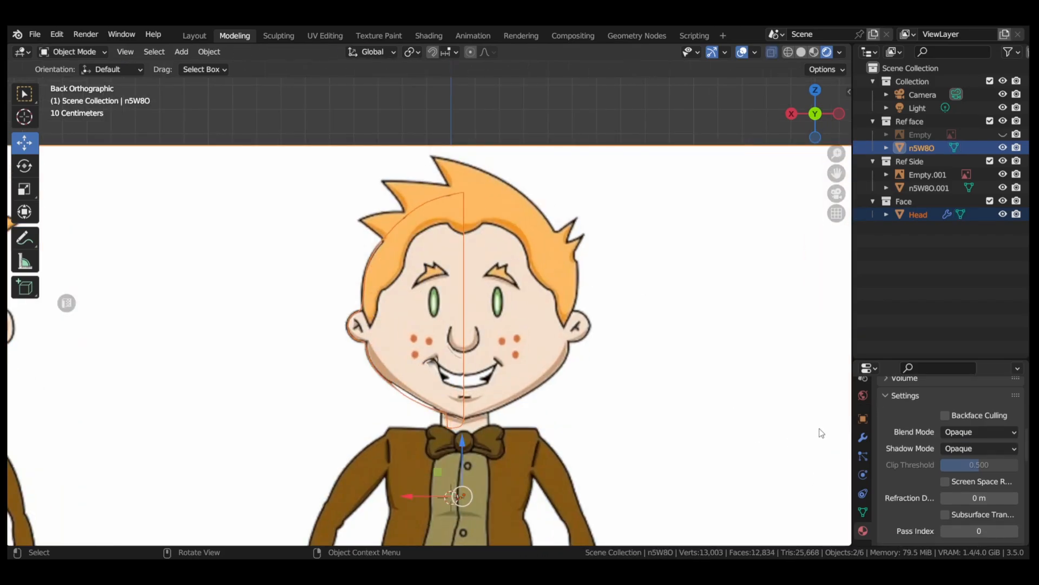
left_click(864, 438)
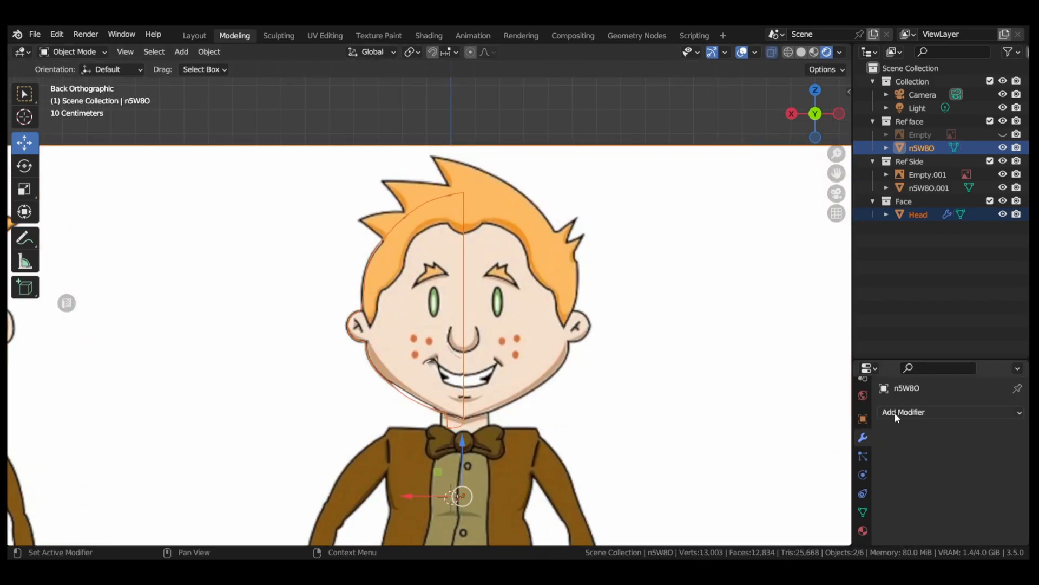
left_click(442, 309)
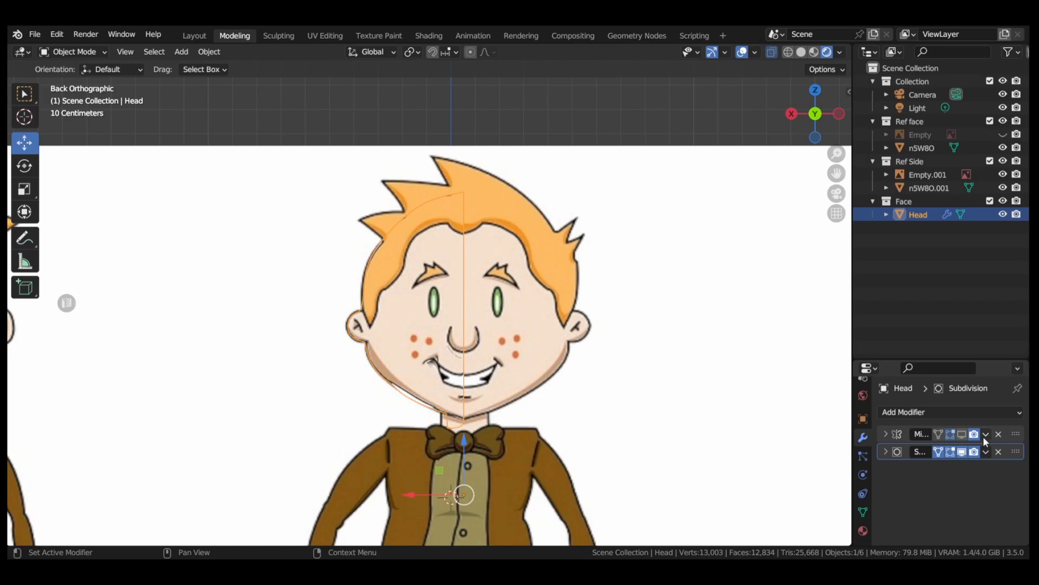
left_click(962, 434)
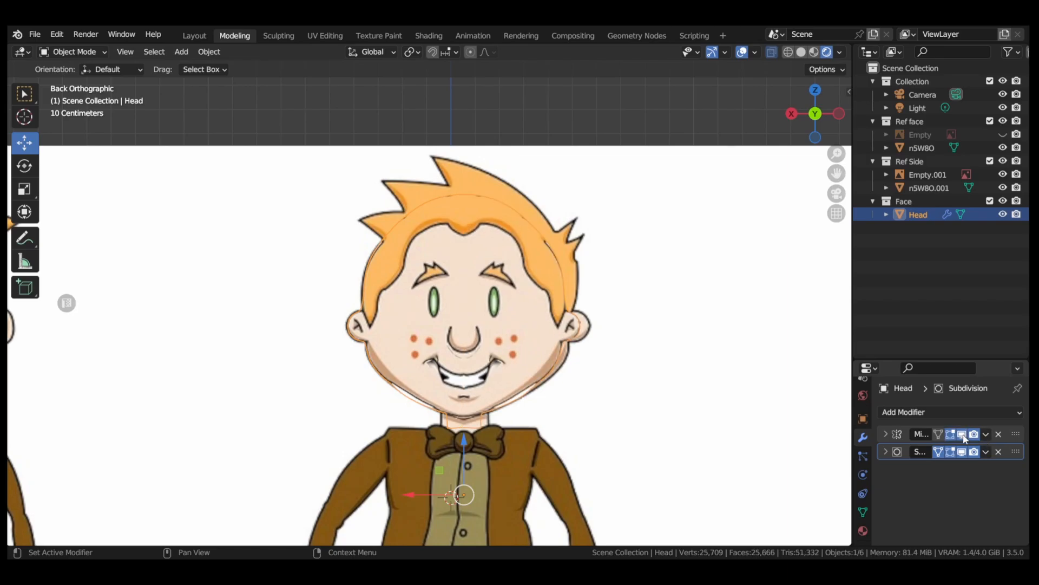
- Try applying the head's Mirror and Subdivision modifiers at the current subdivision level
left_click(988, 434)
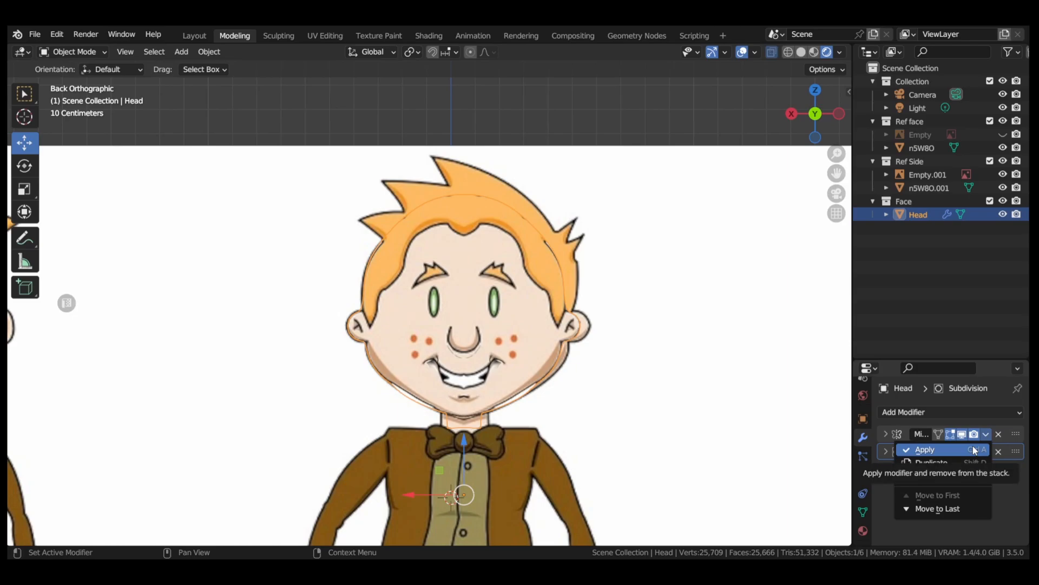
left_click(973, 446)
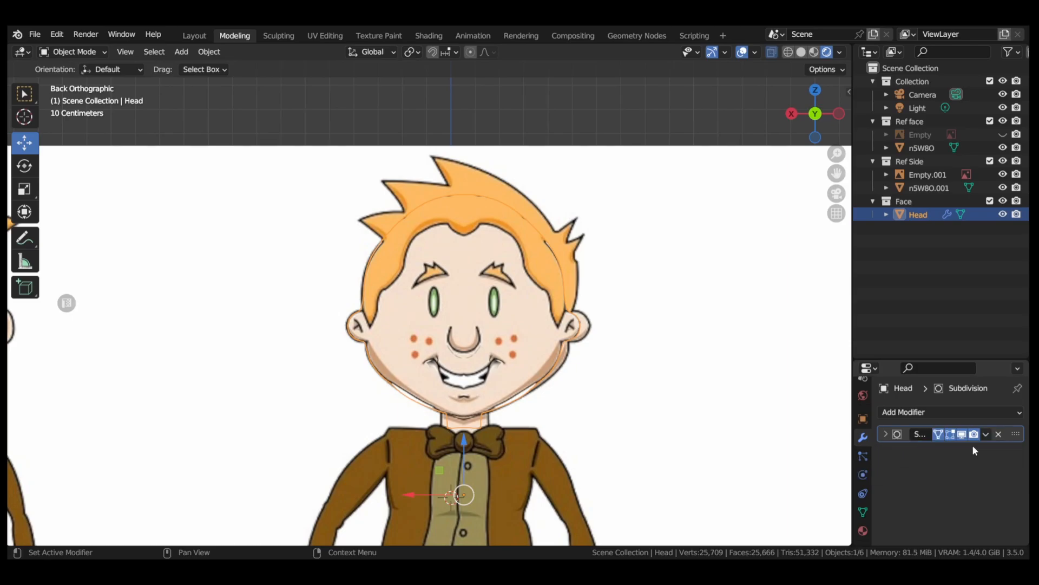
left_click(987, 435)
left_click(970, 451)
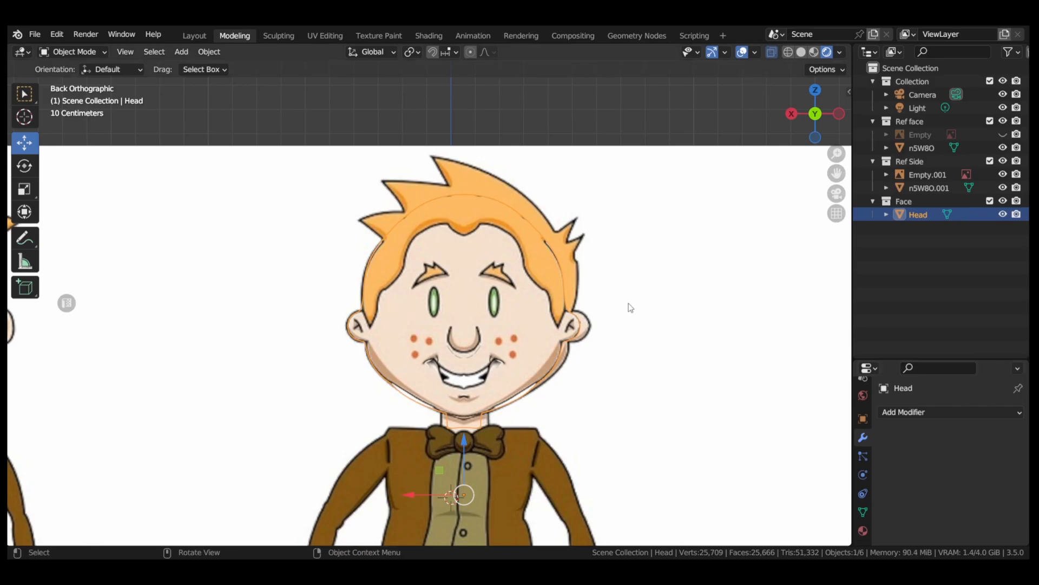
- Check the resulting head mesh in Edit Mode and undo the application of both modifiers
key("Tab")
middle_click_drag(432, 308, 522, 329)
key("Tab")
key("Tab")
key("Tab")
key("Tab")
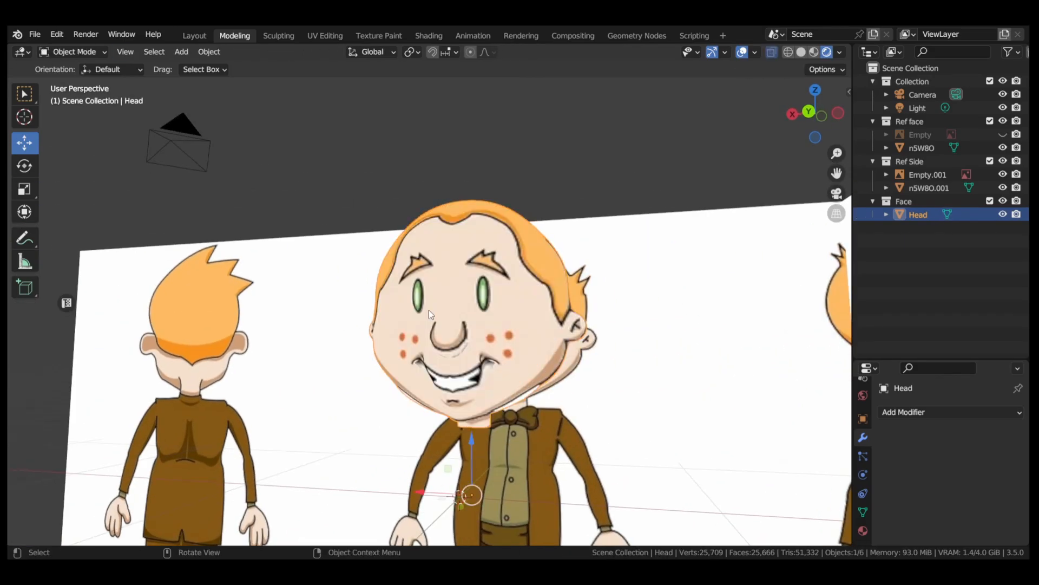
key("ctrl+z")
key("ctrl+z")
key("ctrl+z")
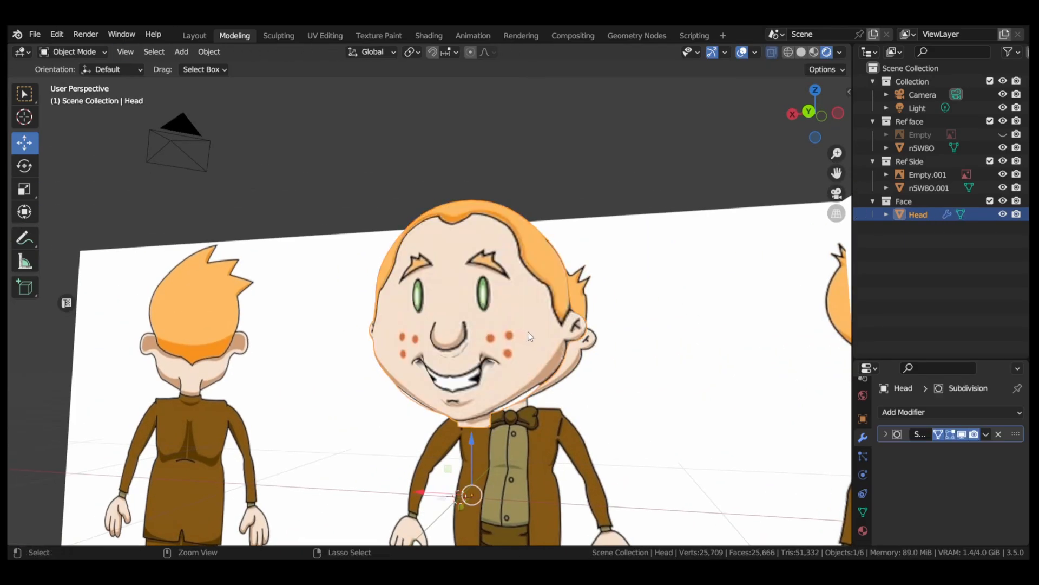
- Set the Subdivision modifier's viewport level to 1 and apply the head's Mirror and Subdivision modifiers
left_click(888, 452)
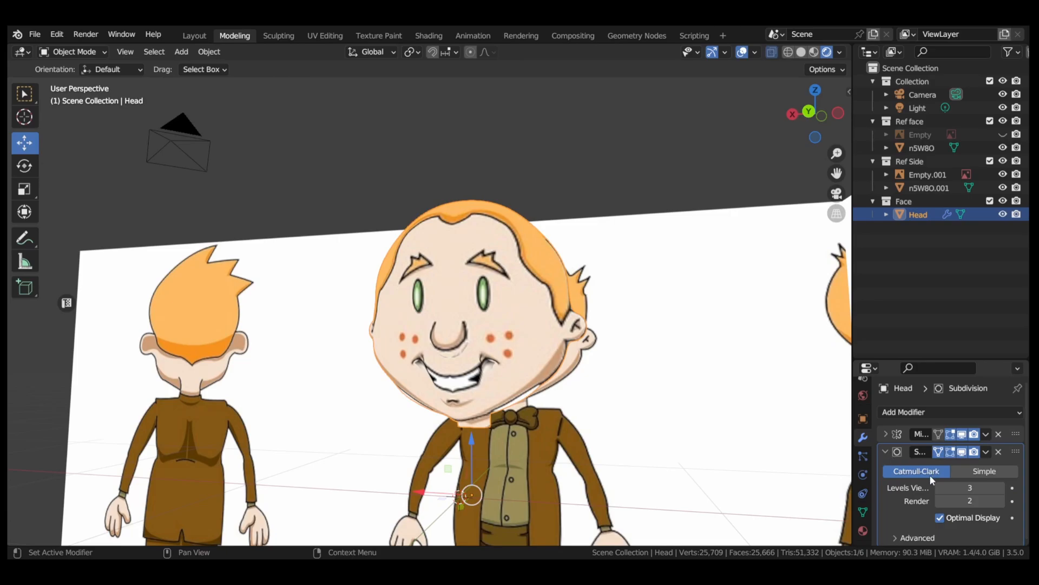
left_click(939, 488)
left_click(940, 487)
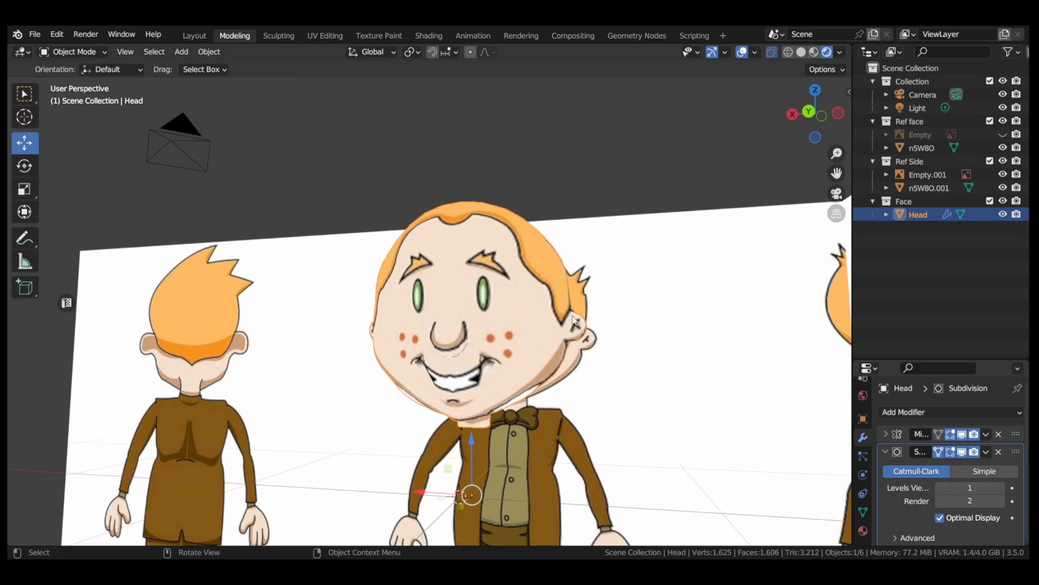
left_click(986, 433)
left_click(989, 443)
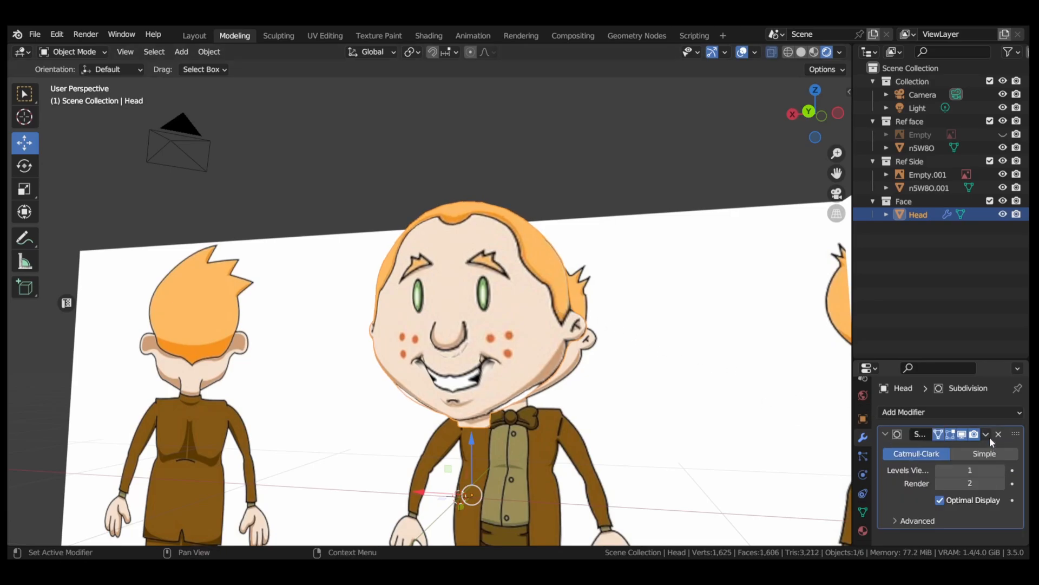
left_click(986, 433)
left_click(983, 446)
- Save the file, clear the head's vertex selection in Edit Mode and return to Object Mode in the back orthographic view
key("Tab")
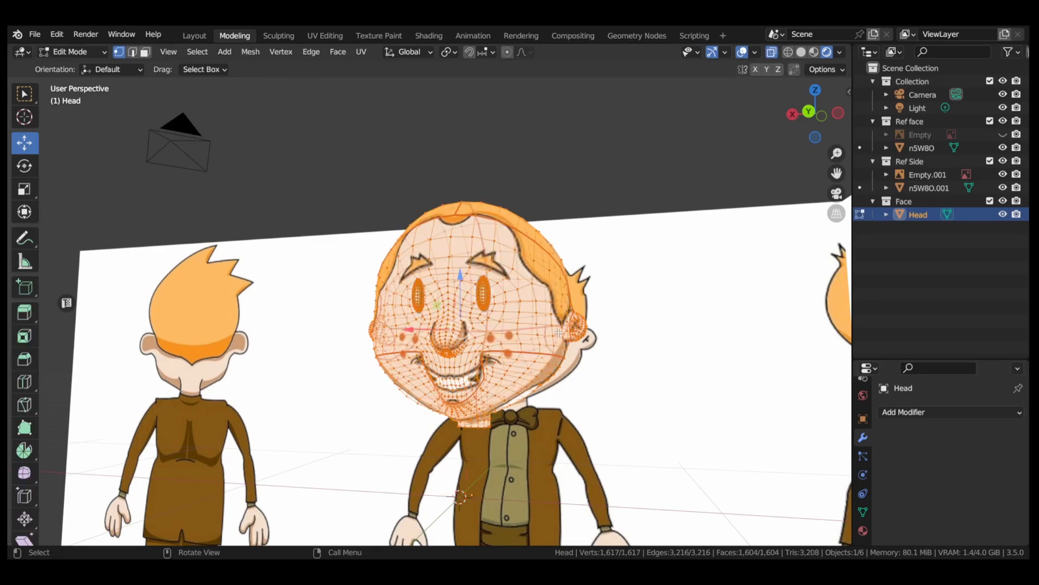
middle_click_drag(558, 332, 612, 343)
key("ctrl+s")
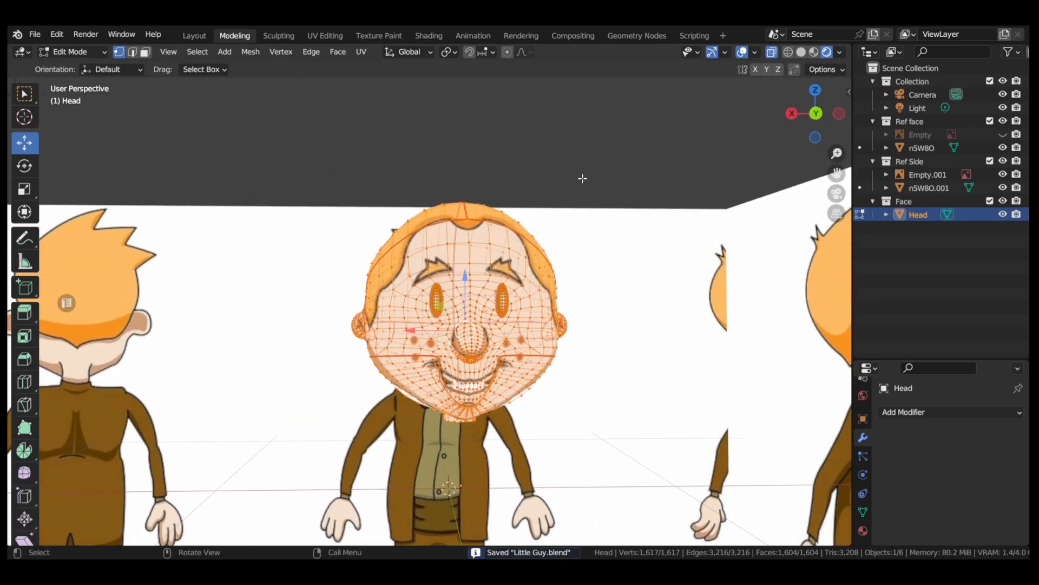
key("alt+a")
middle_click_drag(586, 257, 690, 208)
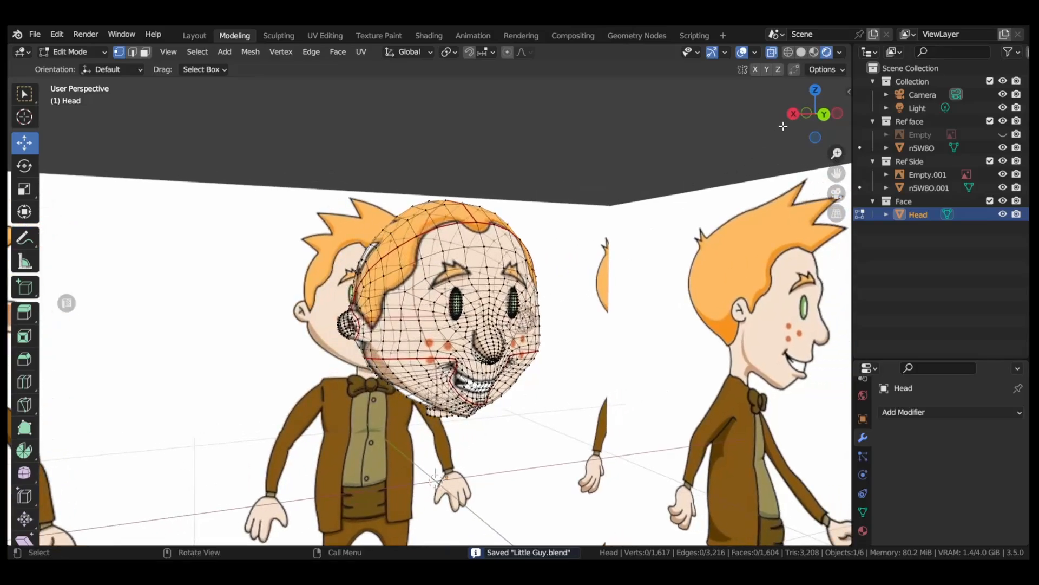
left_click(826, 117)
key("Tab")
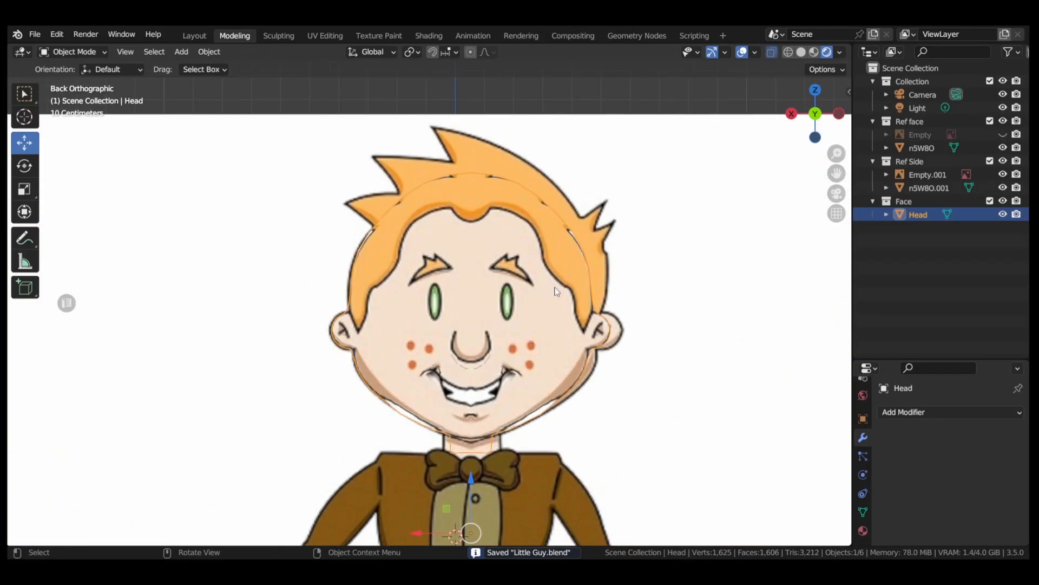
- Add the n5W8O plane to the head selection and try editing both objects together
left_click(657, 292, "shift")
key("Tab")
scroll(625, 281, "down", 3)
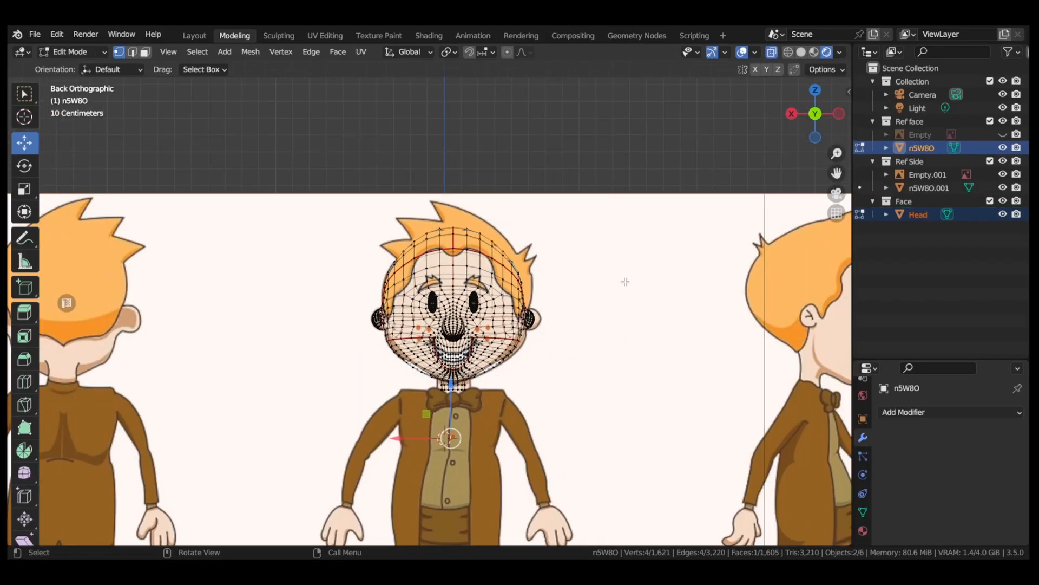
key("Tab")
scroll(613, 273, "up", 4)
key("Tab")
key("Tab")
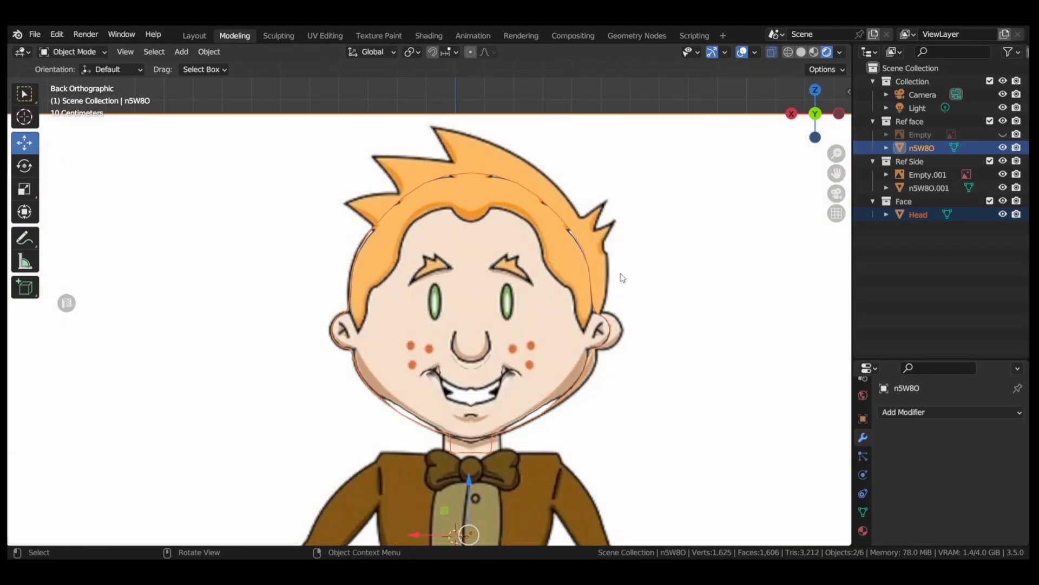
- Edit only the head and select its entire mesh
left_click(624, 277)
key("Tab")
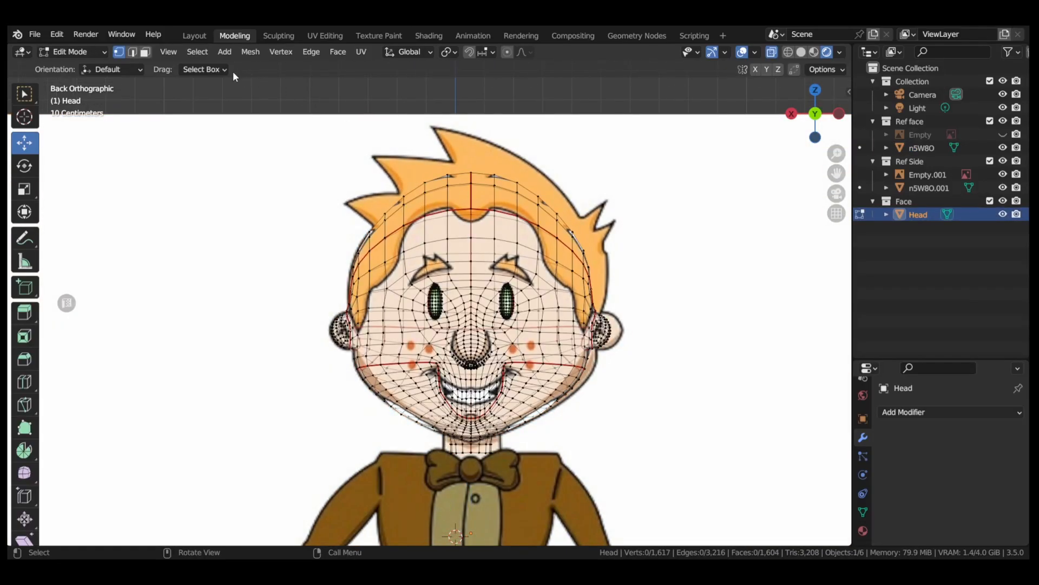
left_click(199, 52)
left_click(212, 72)
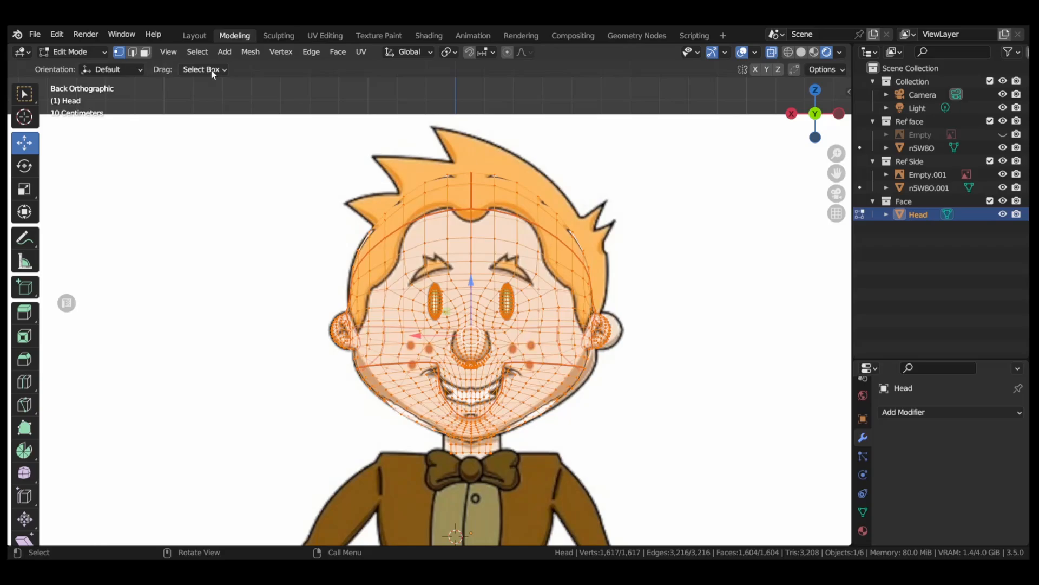
- Try projecting the UVs of the head alone from the back view with bounds, and leave Edit Mode
left_click(360, 54)
left_click(418, 189)
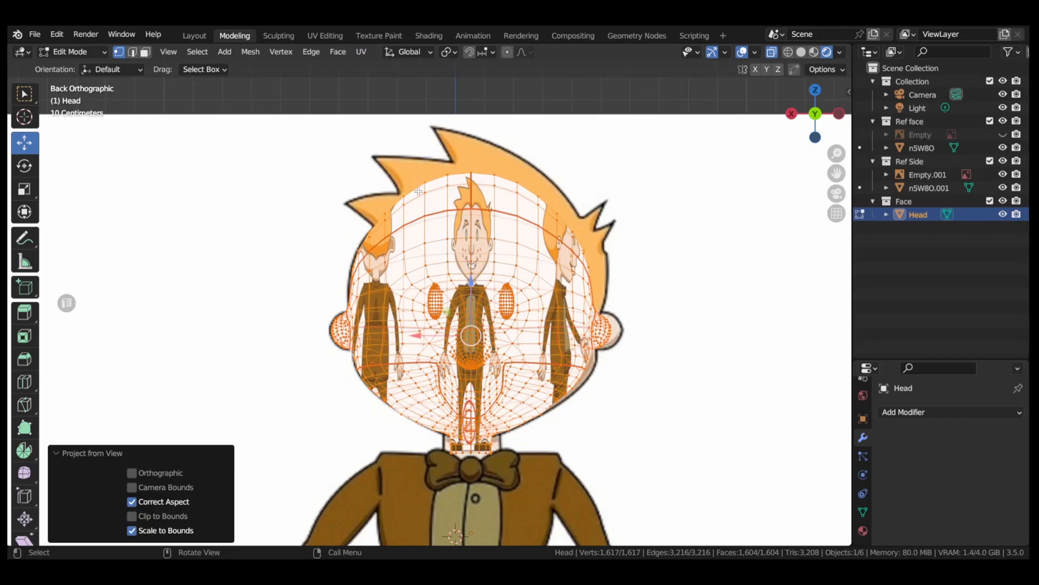
scroll(418, 191, "down", 5)
key("Tab")
- Edit the n5W8O plane and the full head together close to the face, project their UVs from view with bounds, and leave Edit Mode
left_click(583, 248)
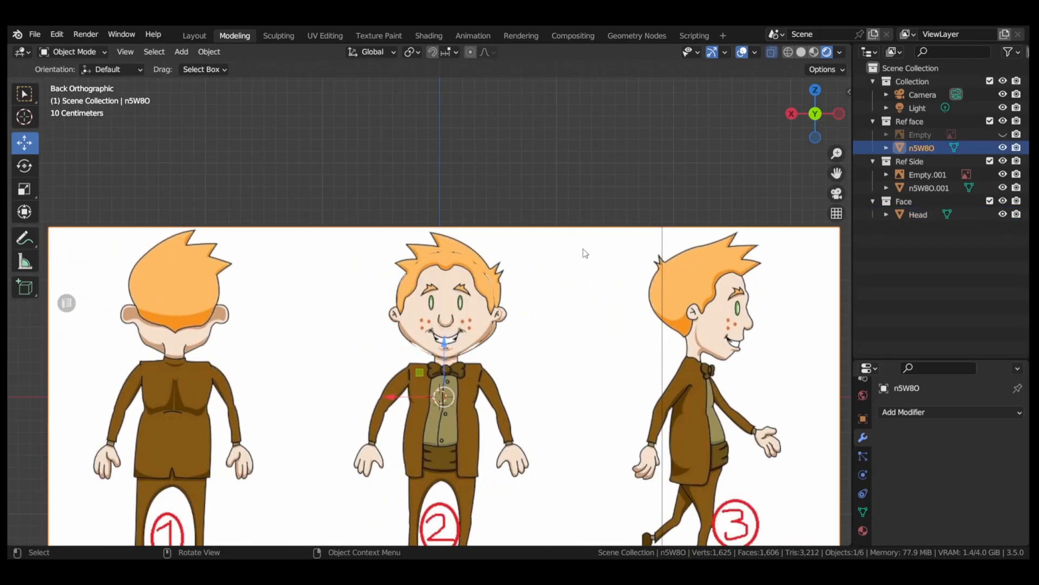
left_click(440, 249)
key("Tab")
scroll(456, 268, "up", 5)
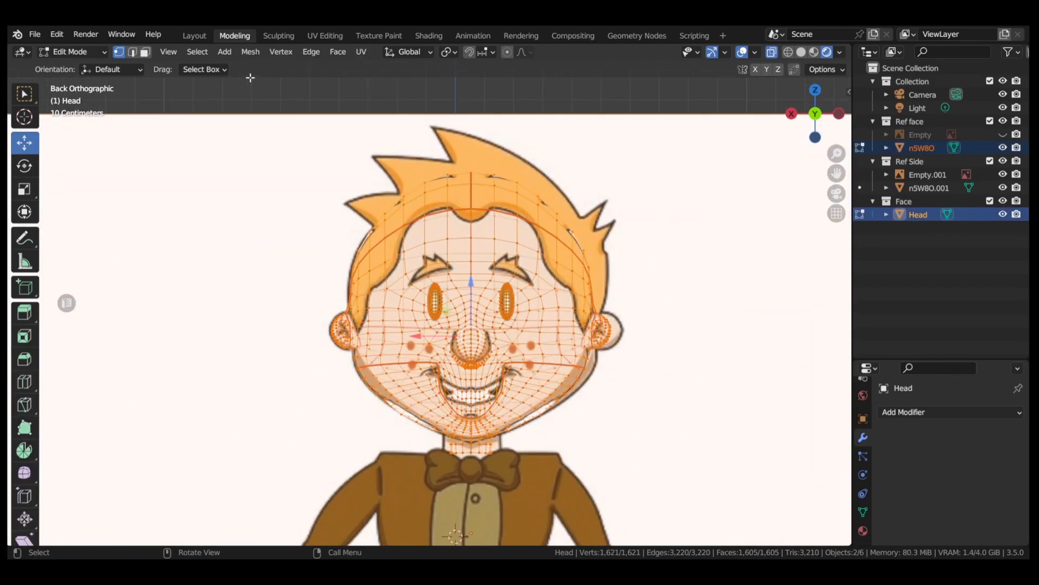
left_click(242, 52)
left_click(361, 52)
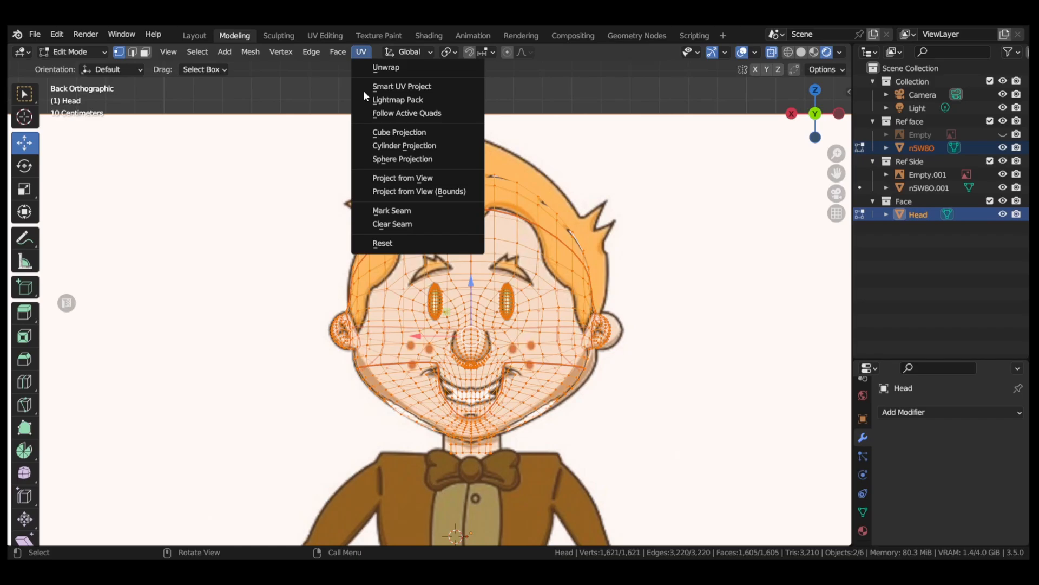
left_click(400, 193)
key("Tab")
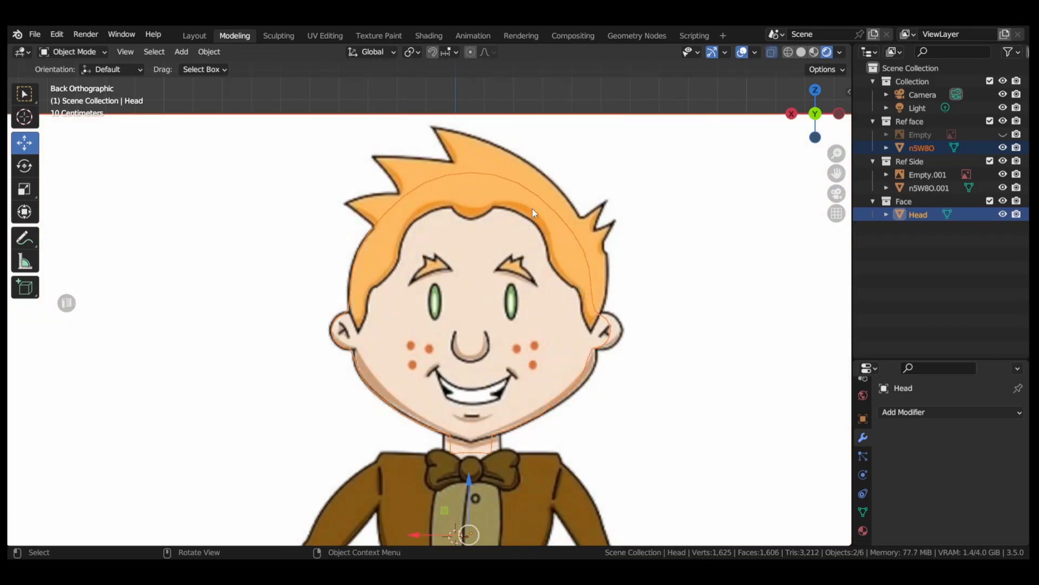
- Save the file and inspect the projected face texture on the head from an angled close-up view
left_click(657, 209)
key("ctrl+s")
middle_click_drag(651, 209, 494, 281)
scroll(582, 250, "up", 4)
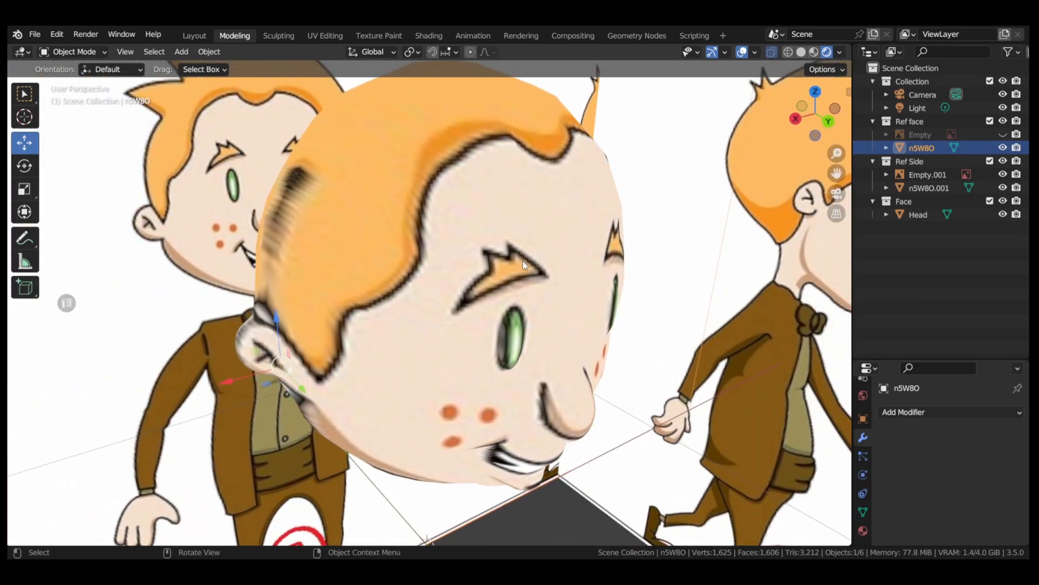
middle_click_drag(592, 255, 518, 249)
- Edit only the head in the back orthographic view close to the eyebrows, with X-ray turned off
left_click(815, 120)
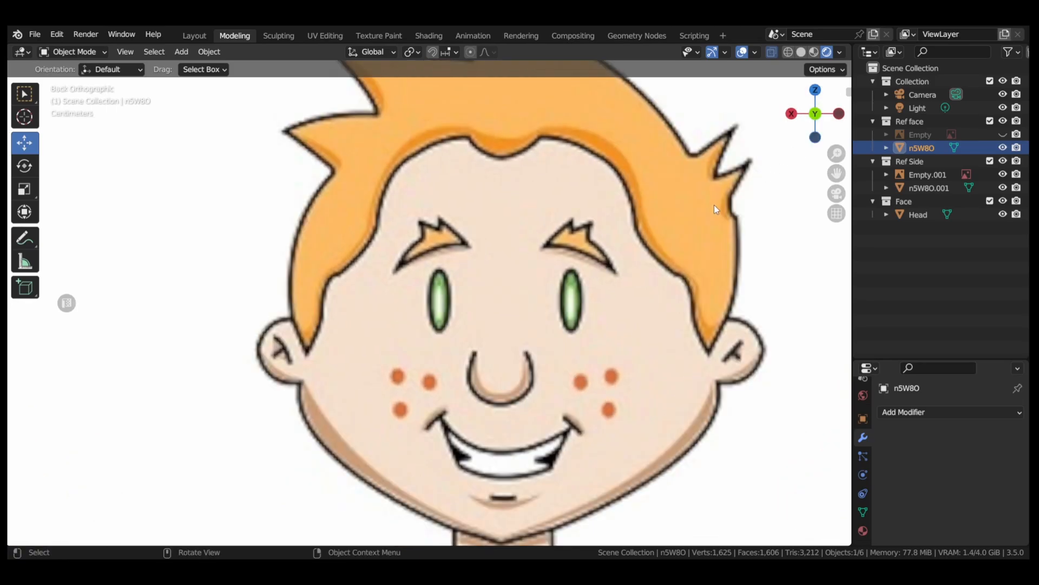
scroll(713, 205, "up", 3)
left_click_drag(837, 173, 826, 223)
left_click(577, 248)
key("Tab")
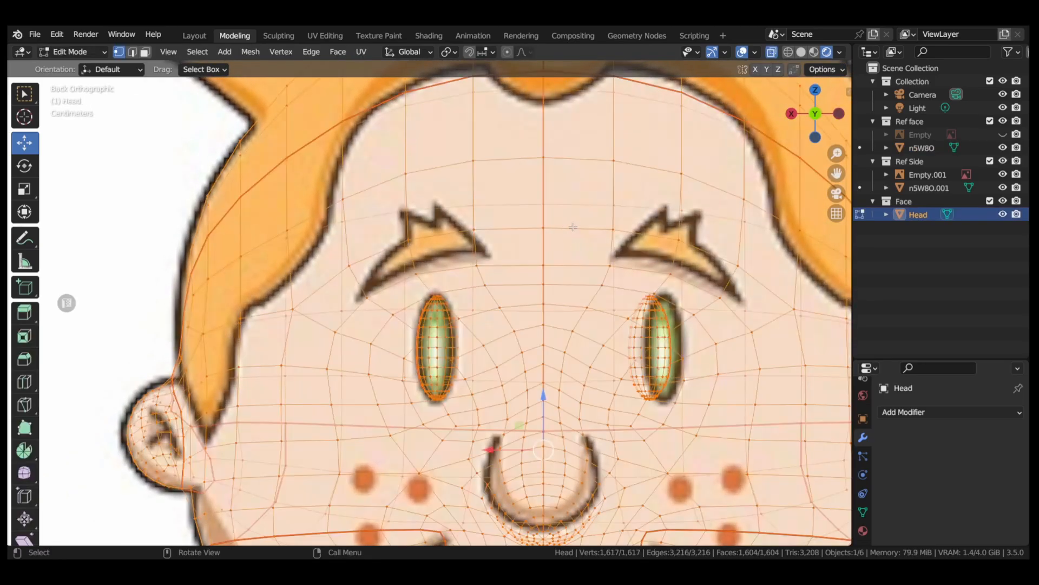
scroll(514, 217, "up", 3)
scroll(478, 208, "down", 5)
scroll(478, 208, "up", 5)
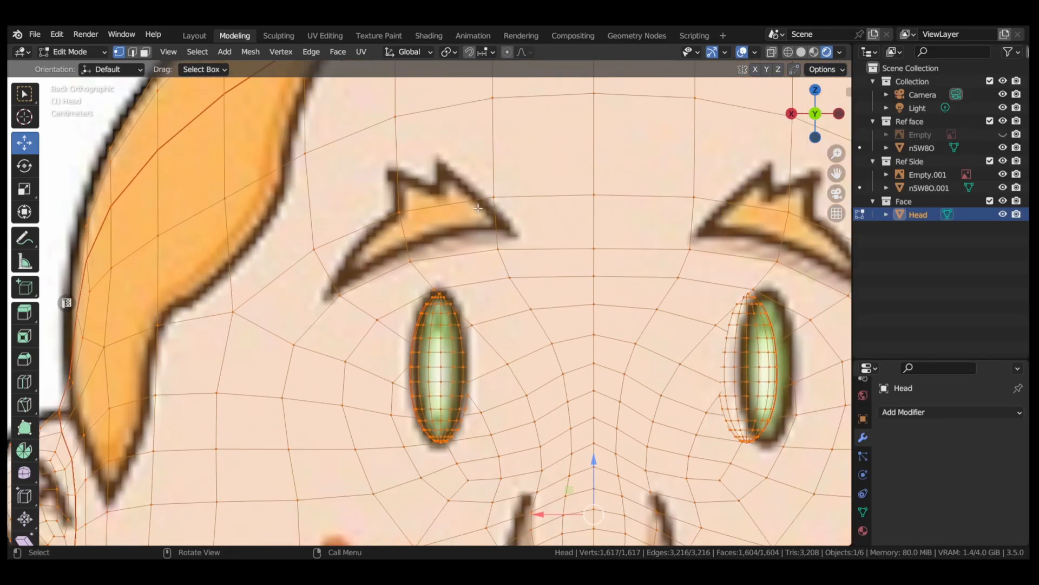
- Slide the vertex above the left-hand eye up along its edge onto the eyebrow, with a factor of about 0.269
left_click(411, 263)
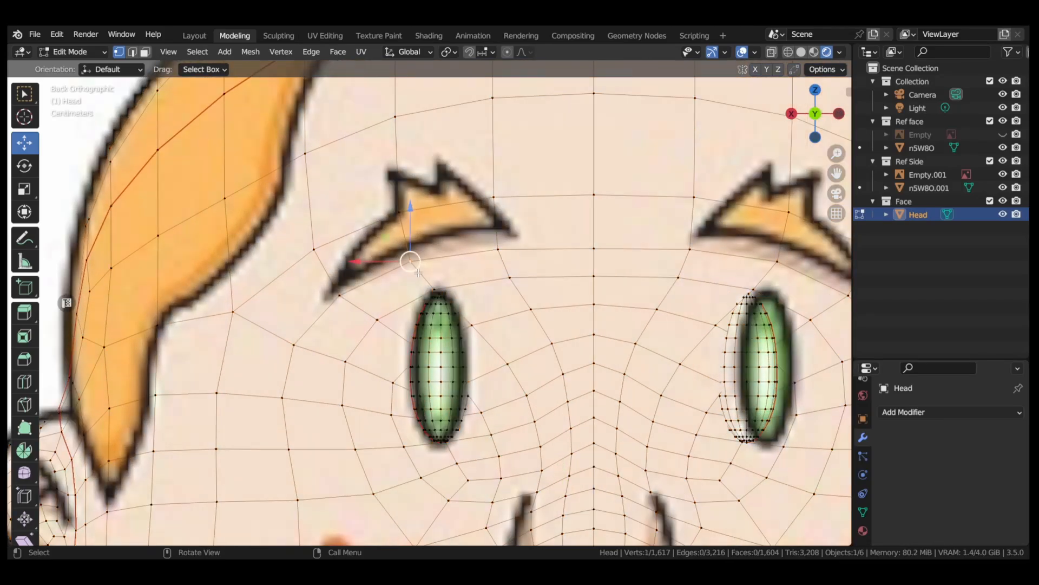
key("shift+v")
left_click(420, 250)
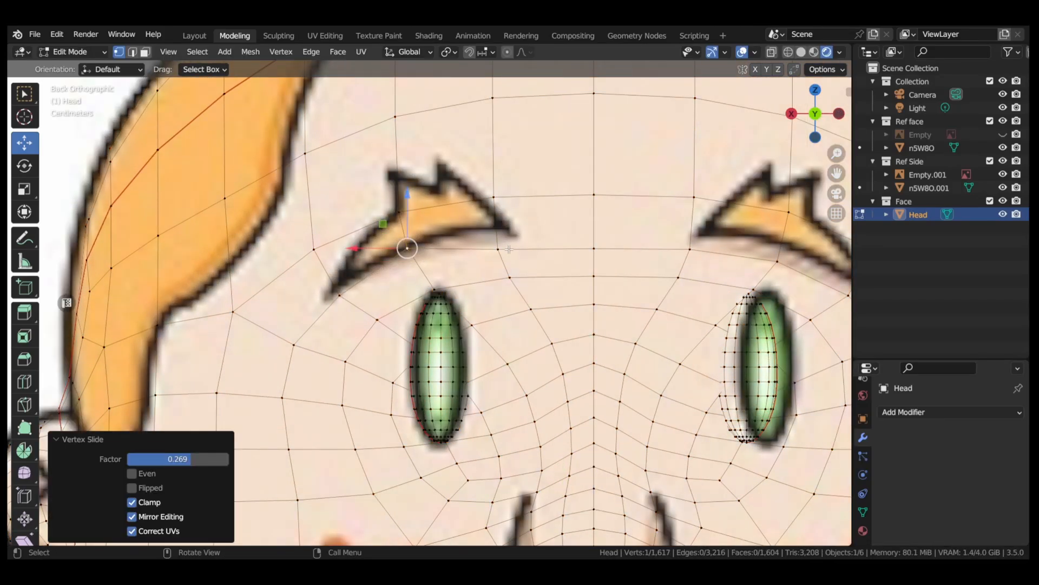
- Slide the vertex beneath the same eyebrow's inner end repeatedly until it meets the upper outline near the inner tip, with a final factor of about 0.042
left_click(501, 248)
key("shift+v")
left_click(524, 228)
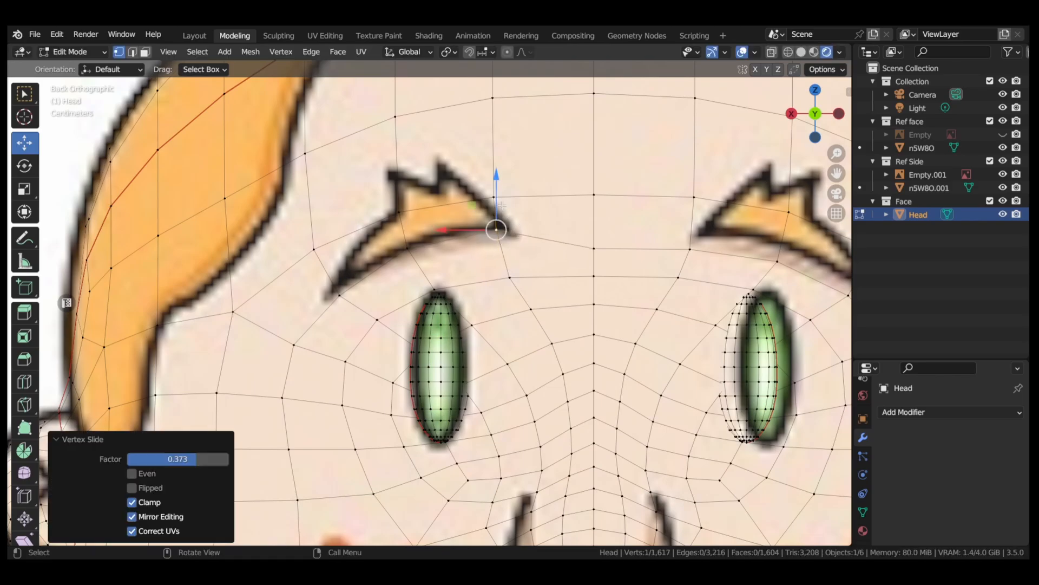
key("shift+v")
left_click(496, 210)
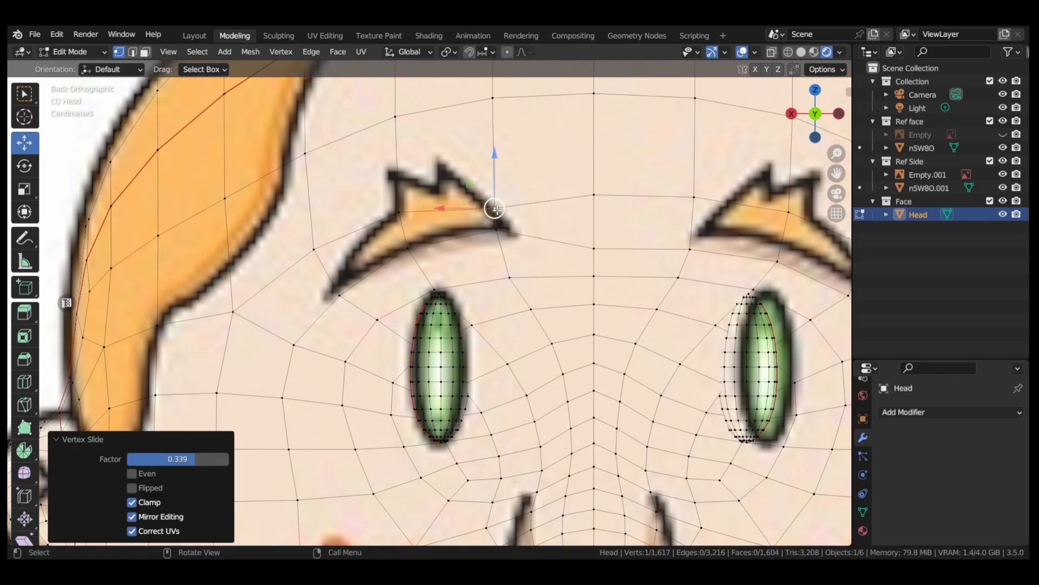
key("shift+v")
left_click(510, 229)
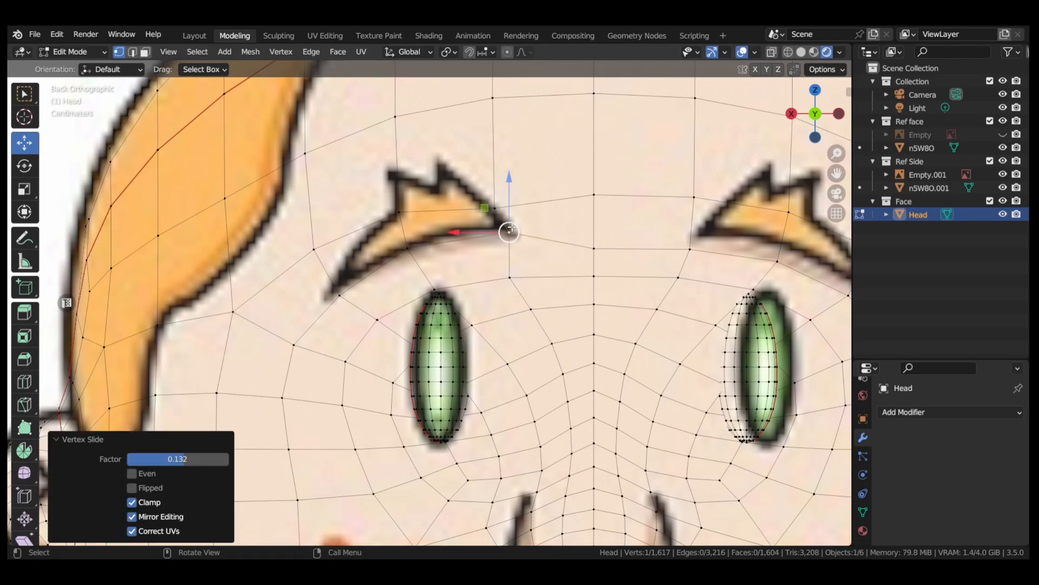
key("shift+v")
left_click(500, 209)
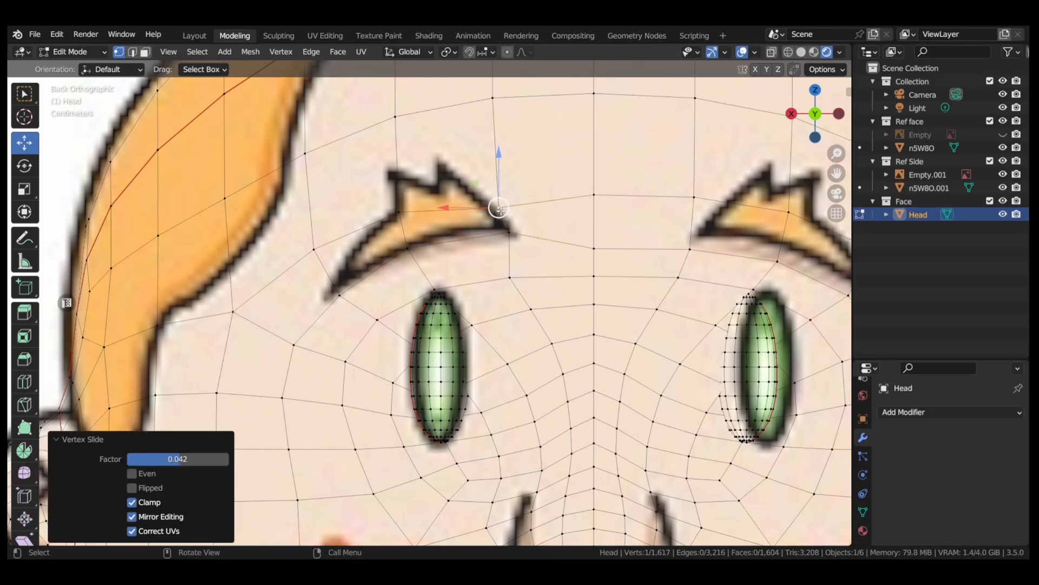
- Slide the vertex near the left-hand eyebrow's outer end repeatedly until it meets the outer tip, with a final factor of about 0.717
left_click(336, 297)
key("shift+v")
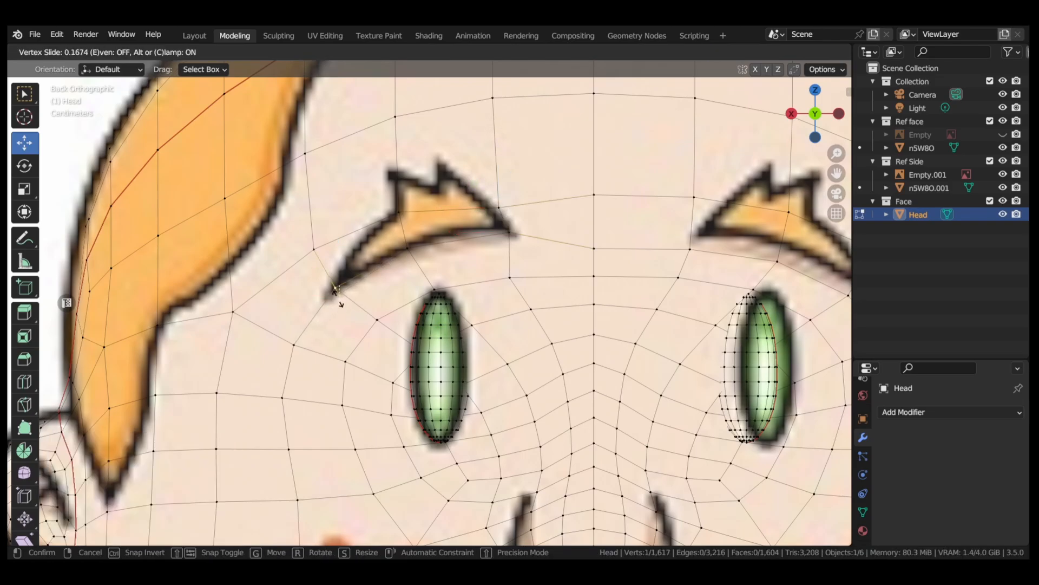
left_click(335, 291)
key("shift+v")
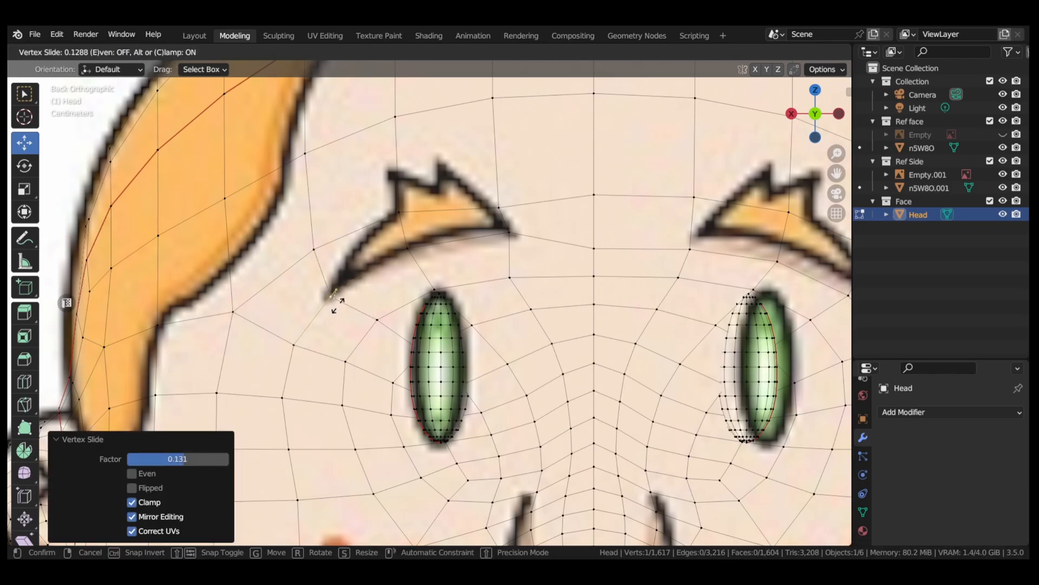
left_click(338, 302)
key("shift+v")
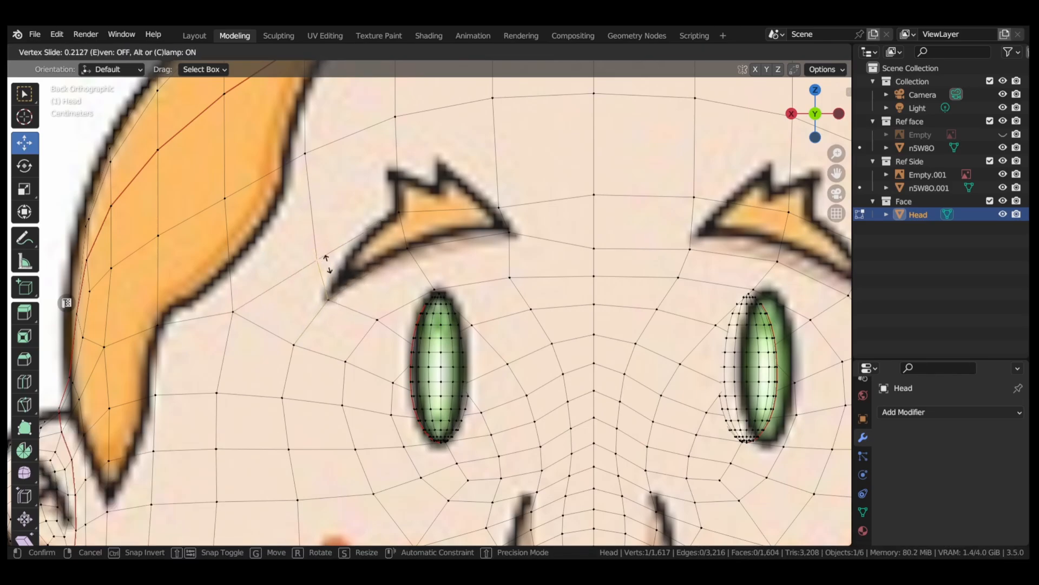
left_click(339, 285)
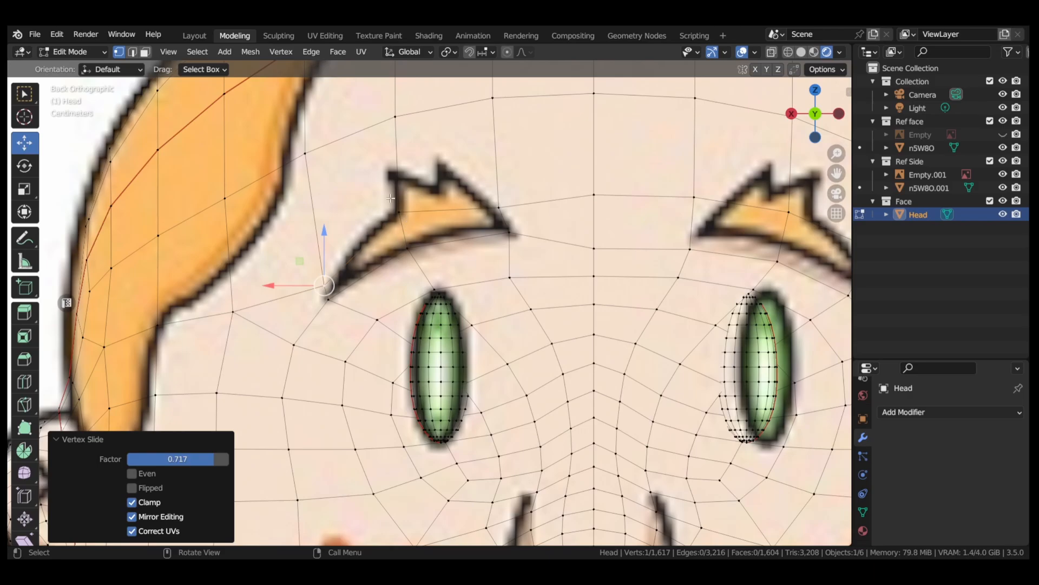
- Slide the vertex on the upper outline near the same eyebrow's inner end slightly outward, with a factor of about 0.085
left_click(498, 205)
key("shift+v")
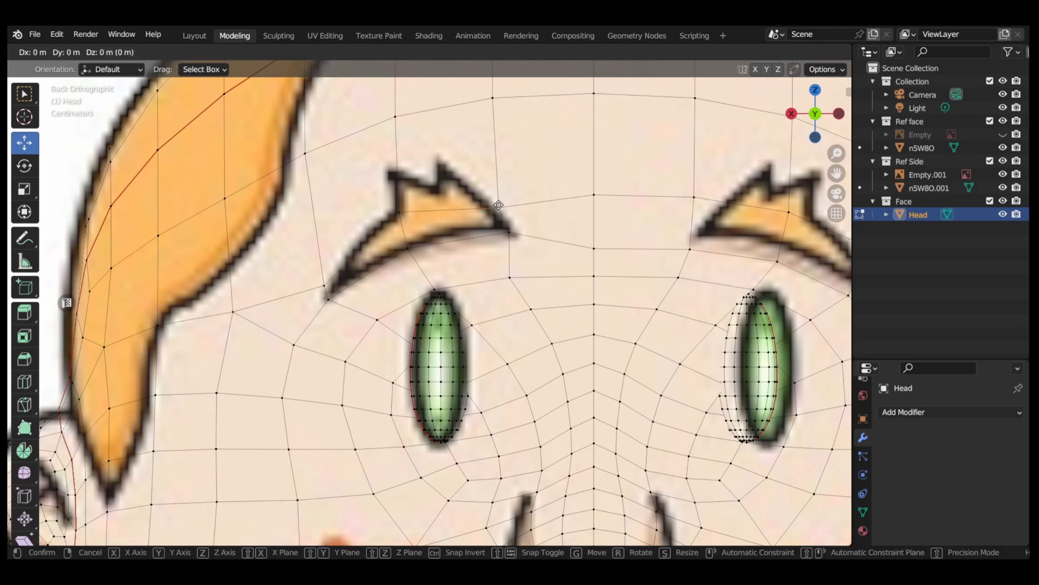
left_click(490, 205)
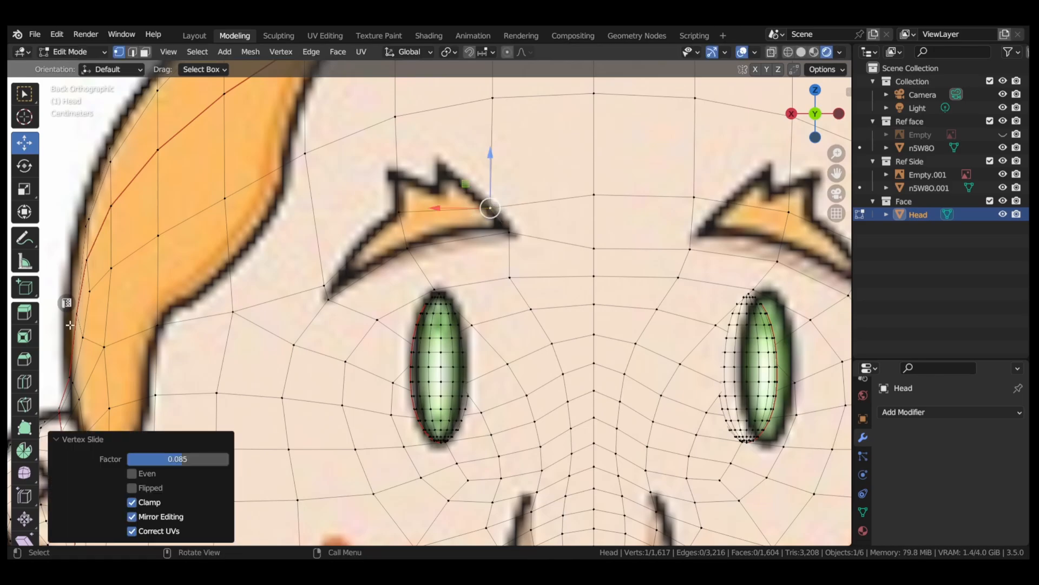
- Knife-cut the head along the eyebrow's jagged upper outline, from the inner peak to the vertex near its inner end
key("k")
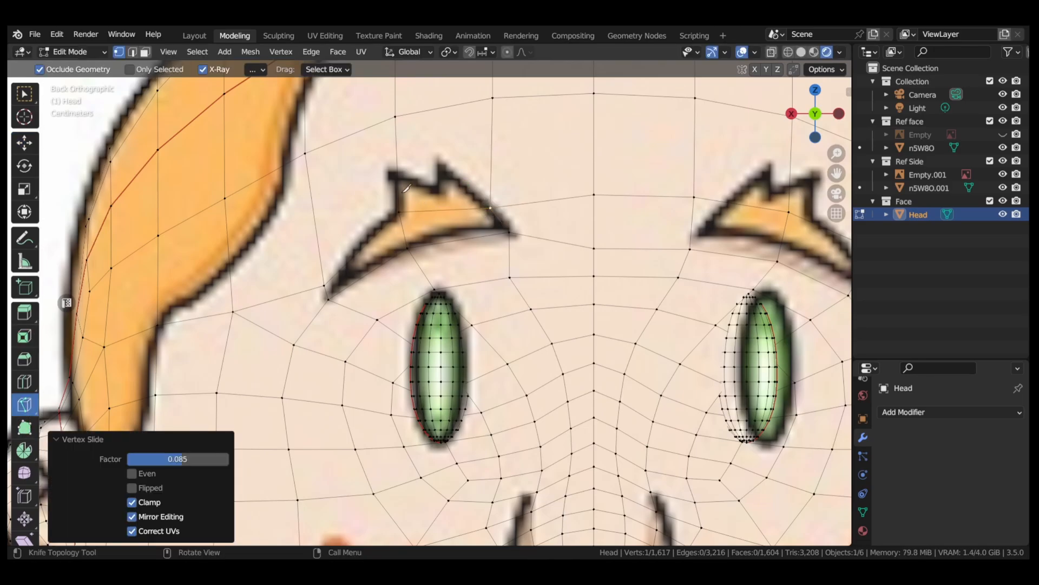
left_click(397, 170)
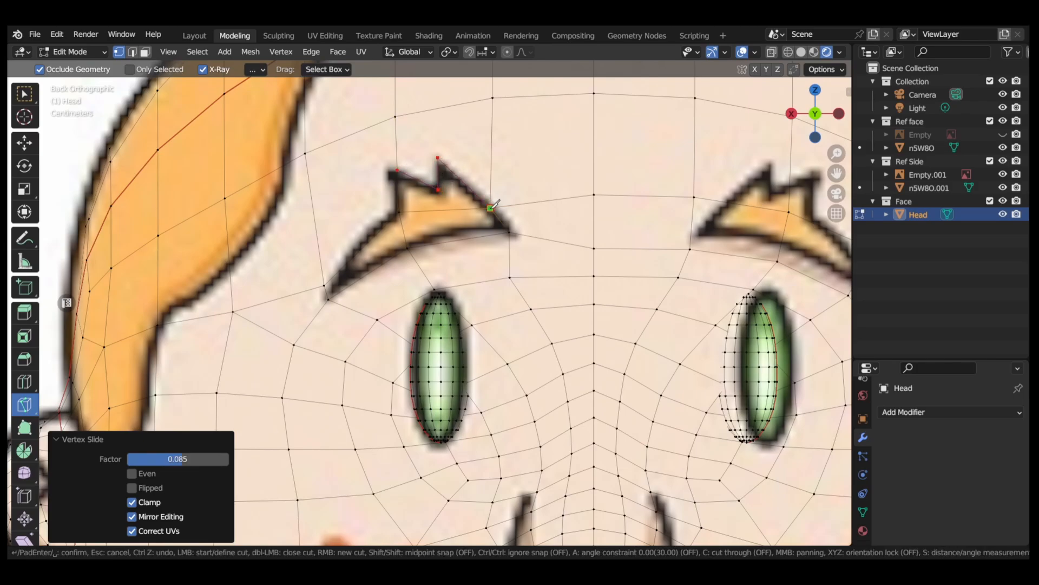
key("Return")
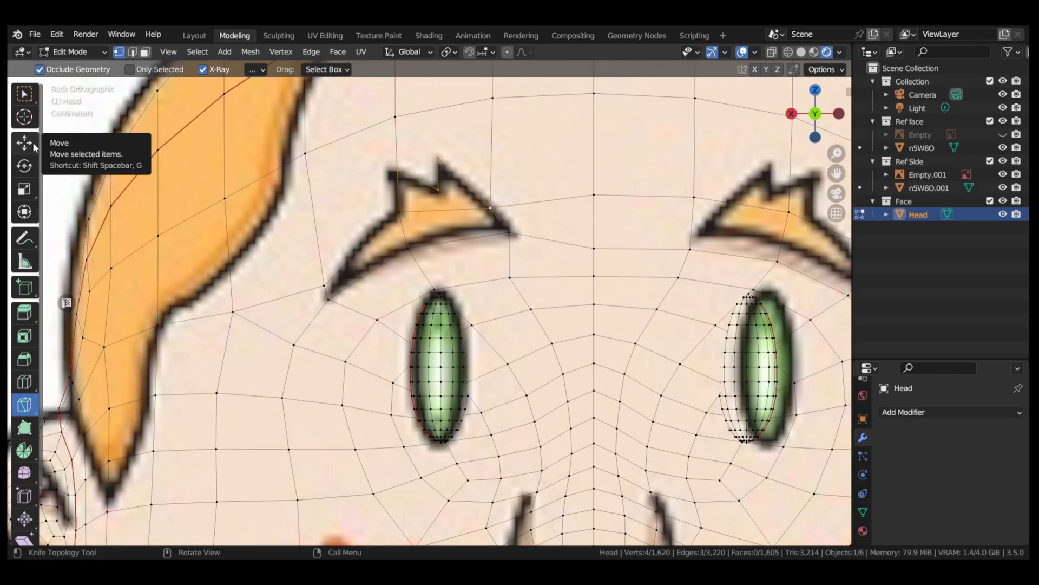
- Undo the knife cut and the recent vertex slides around the left-hand eyebrow
key("ctrl+z")
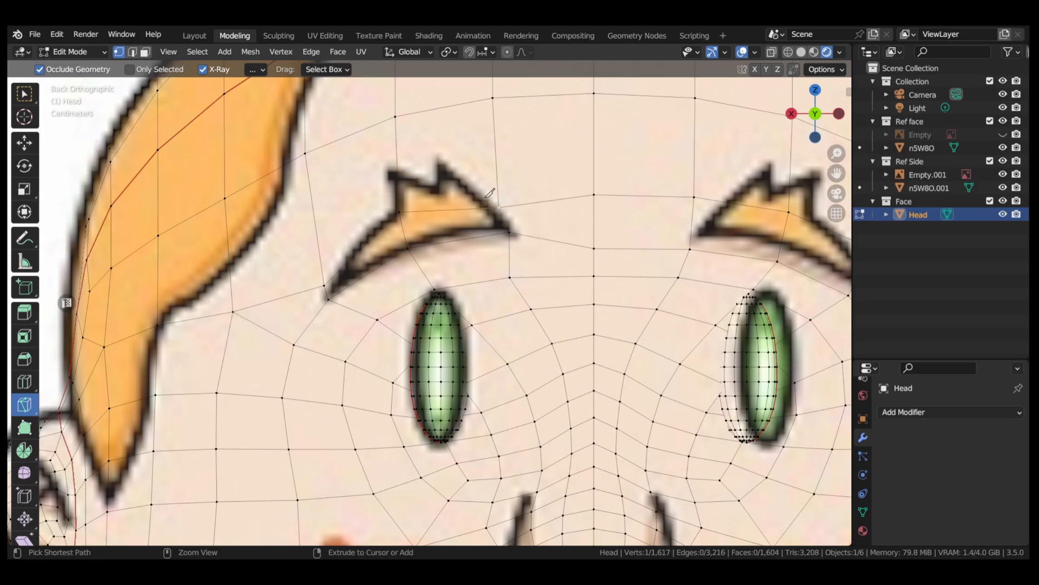
key("ctrl+z")
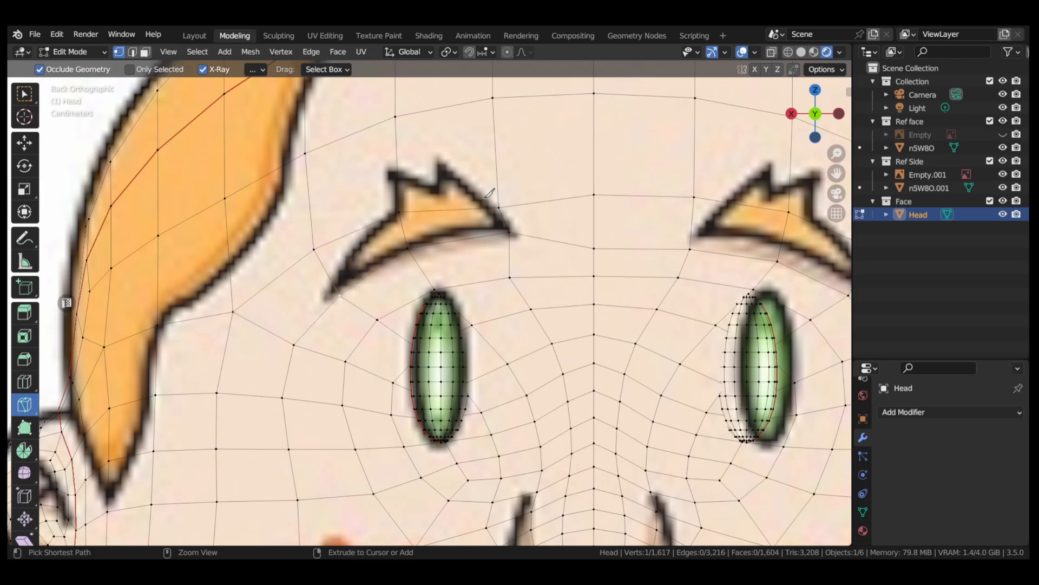
key("ctrl+z")
key("ctrl+z")
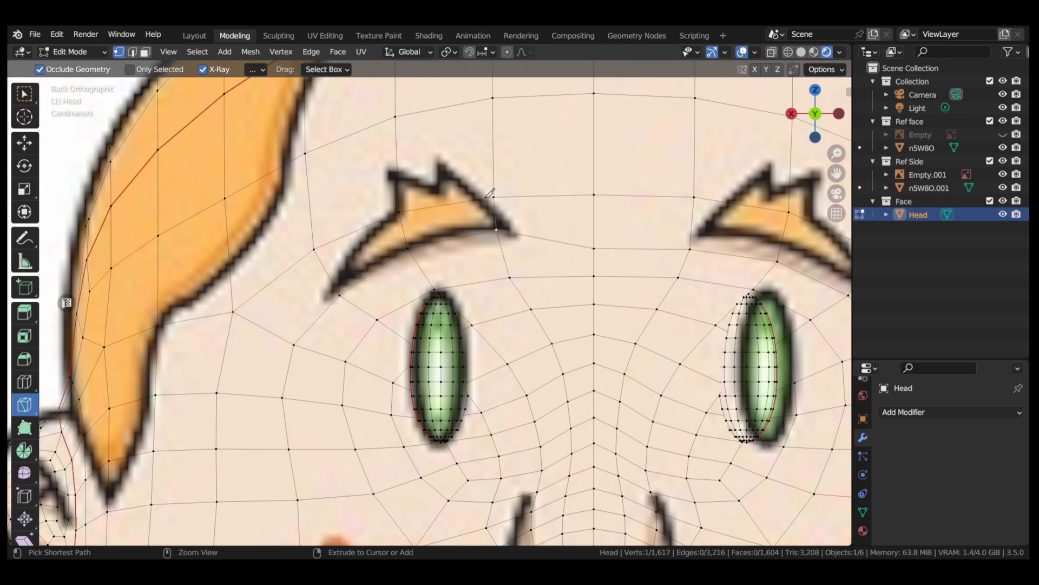
- Return the head to Object Mode and save the file
left_click_drag(63, 44, 68, 51)
left_click(69, 51)
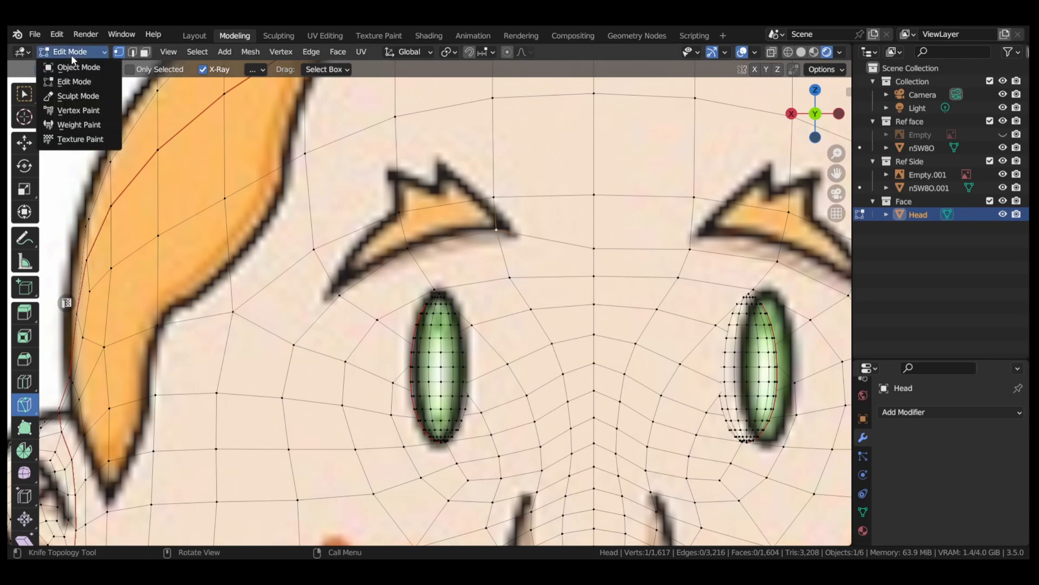
left_click(73, 67)
key("ctrl+s")
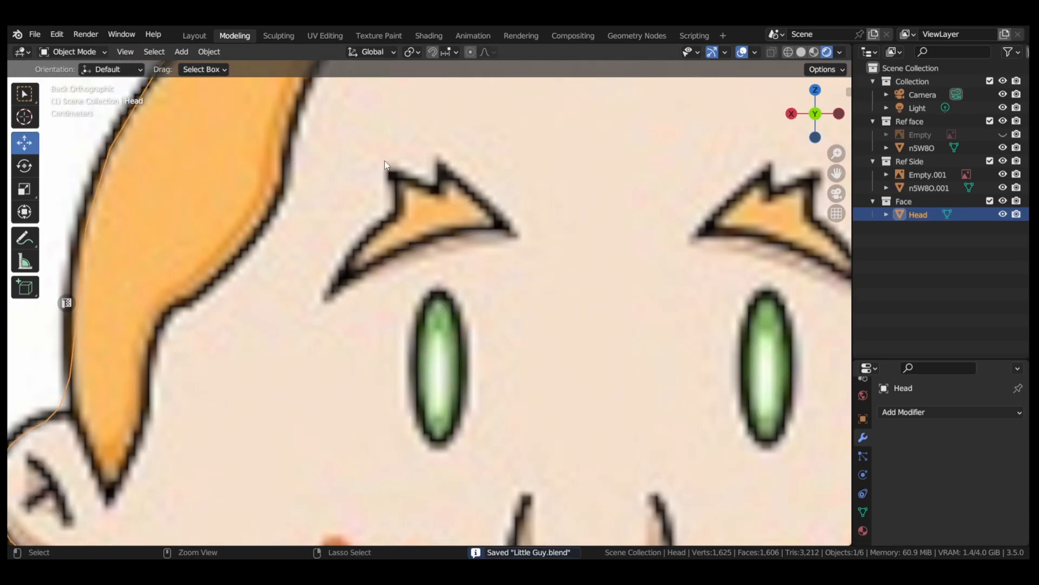
scroll(385, 161, "down", 7)
middle_click_drag(384, 160, 658, 141)
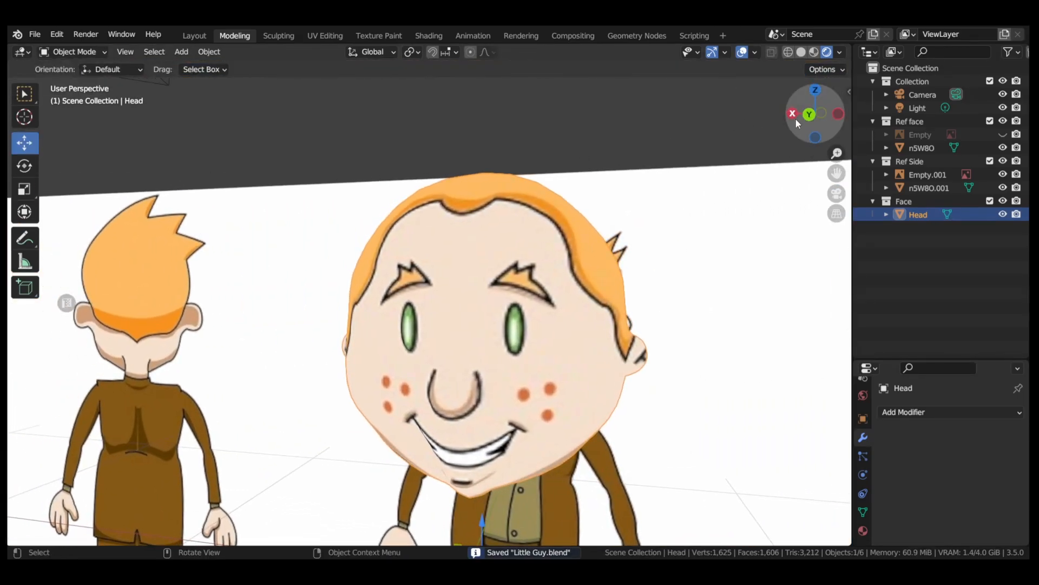
left_click(810, 114)
key("Tab")
scroll(460, 252, "up", 4)
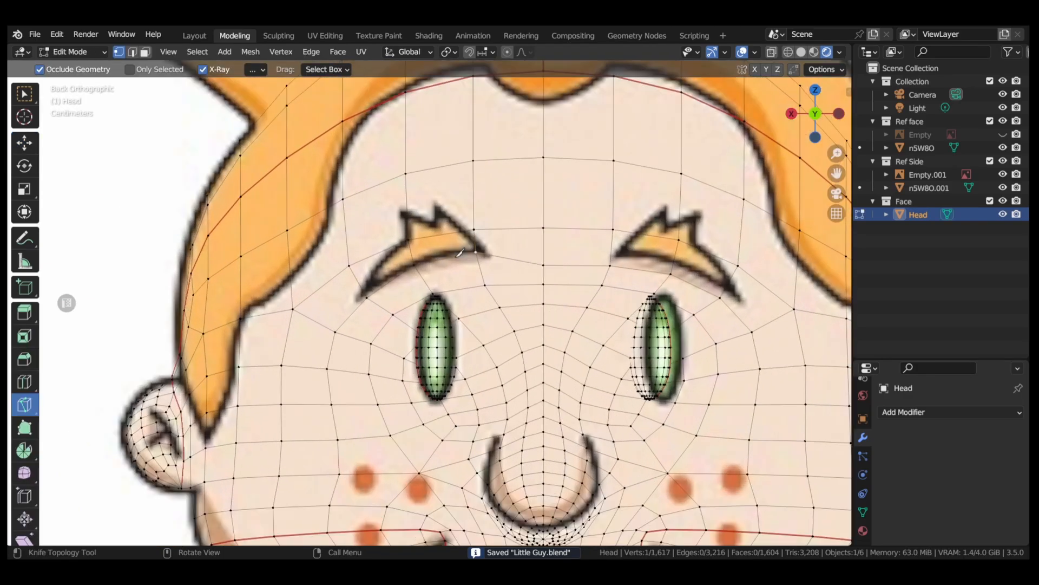
key("Tab")
- Add a 2 m mesh plane at the world origin as a separate object
left_click(181, 52)
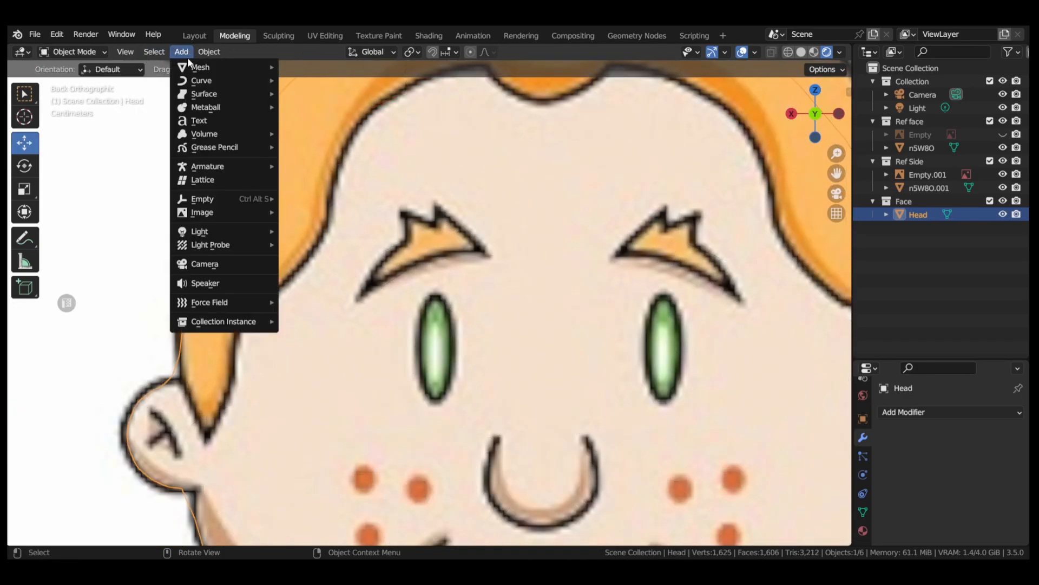
mouse_move(200, 66)
left_click(298, 66)
scroll(310, 225, "down", 6)
middle_click_drag(310, 225, 705, 219)
left_click(802, 112)
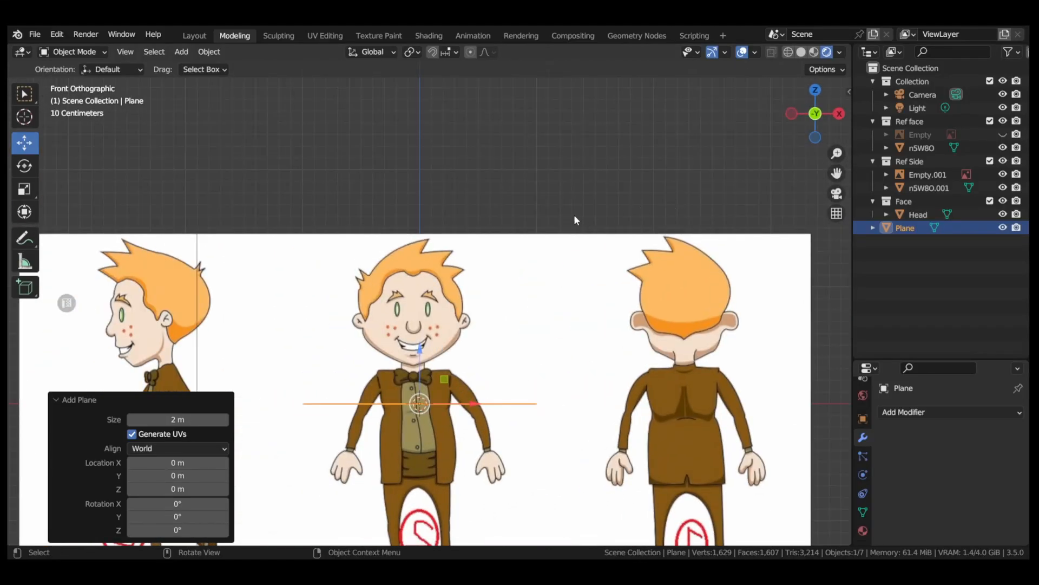
- Stand the plane upright by rotating it exactly 90° in the right orthographic view, and save the file
middle_click_drag(575, 216, 458, 219)
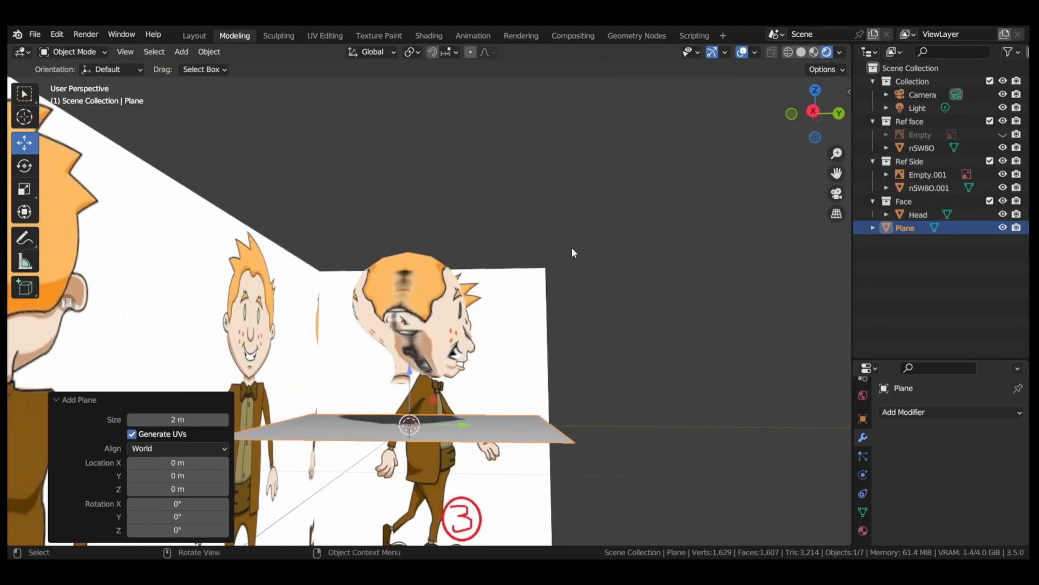
key("r")
key("Escape")
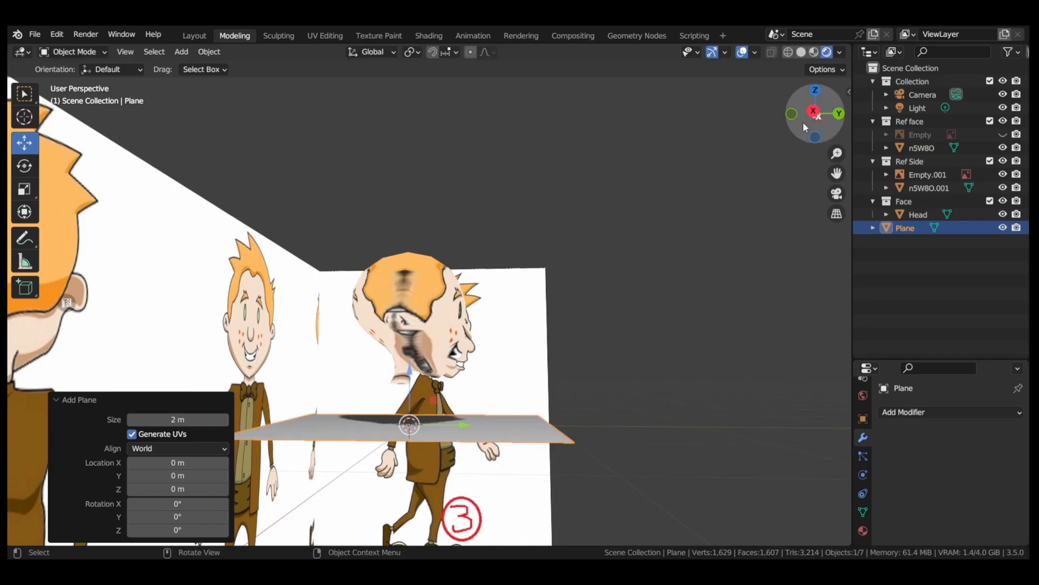
left_click(812, 112)
key("r")
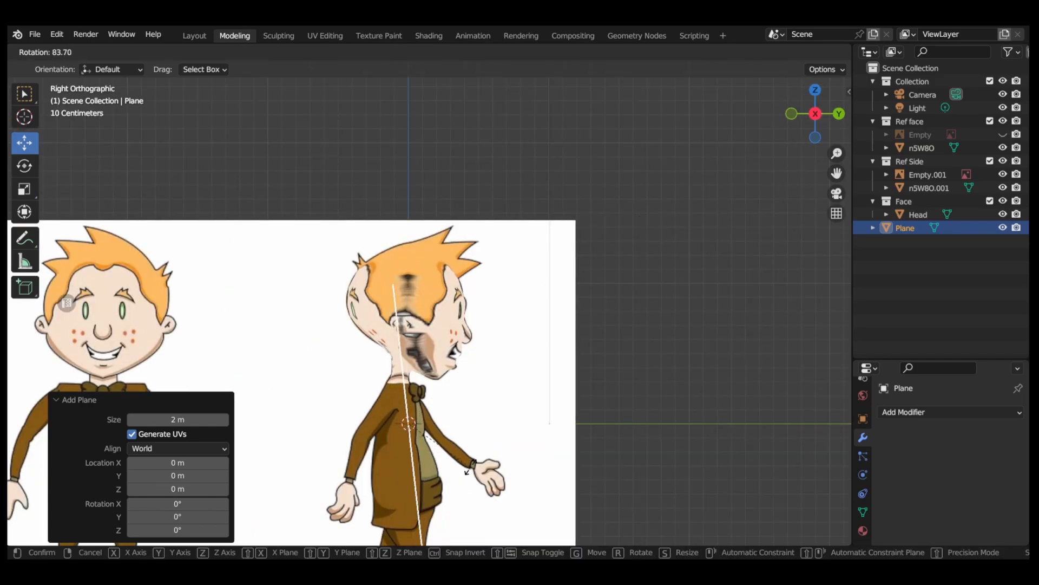
left_click(467, 471)
left_click(186, 471)
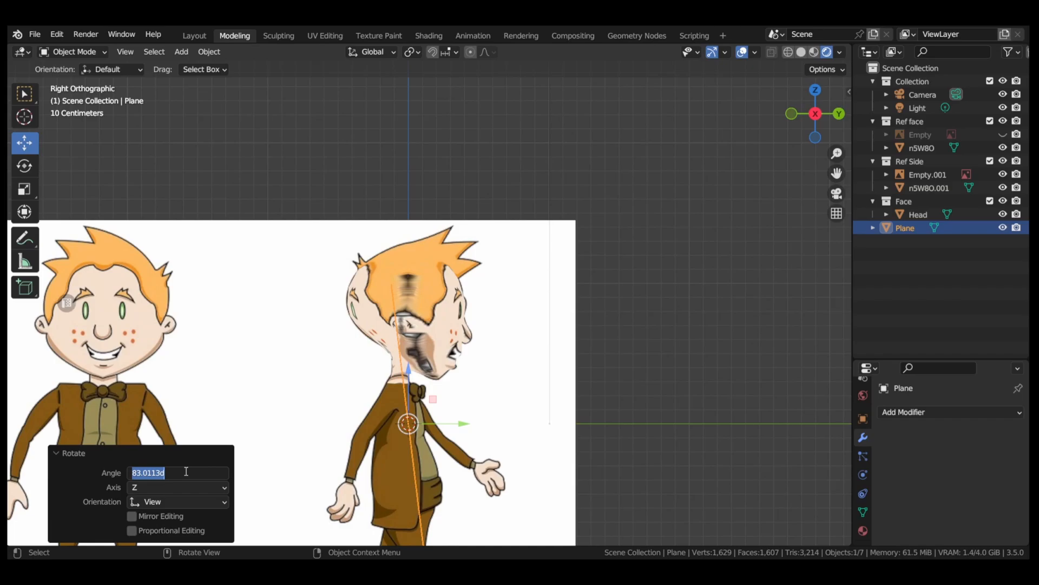
type("90")
key("Return")
key("ctrl+s")
- Move the upright plane up and in front of the face in the side view, scaling it to about half size
key("g")
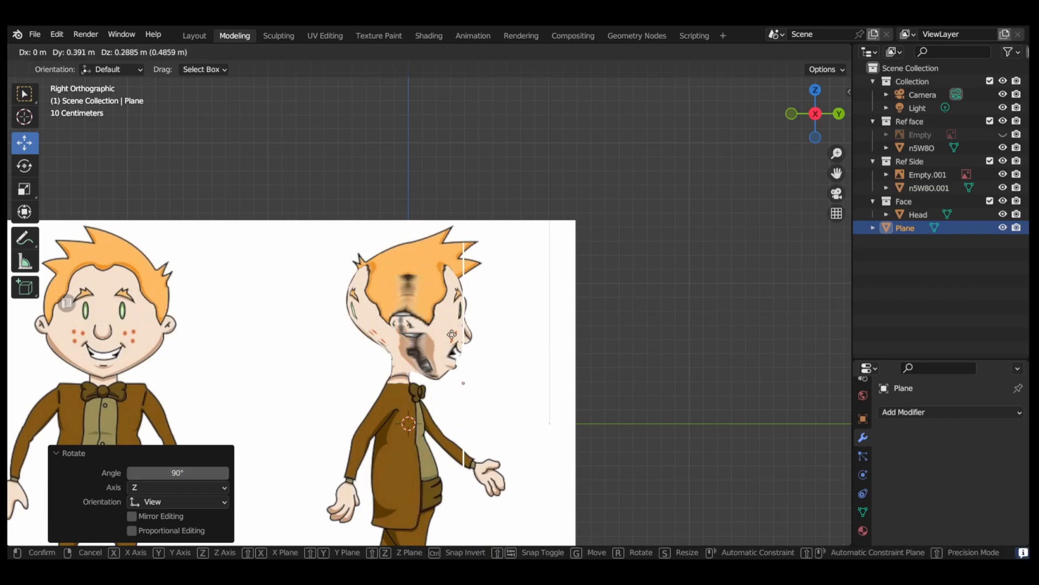
left_click(648, 314)
key("s")
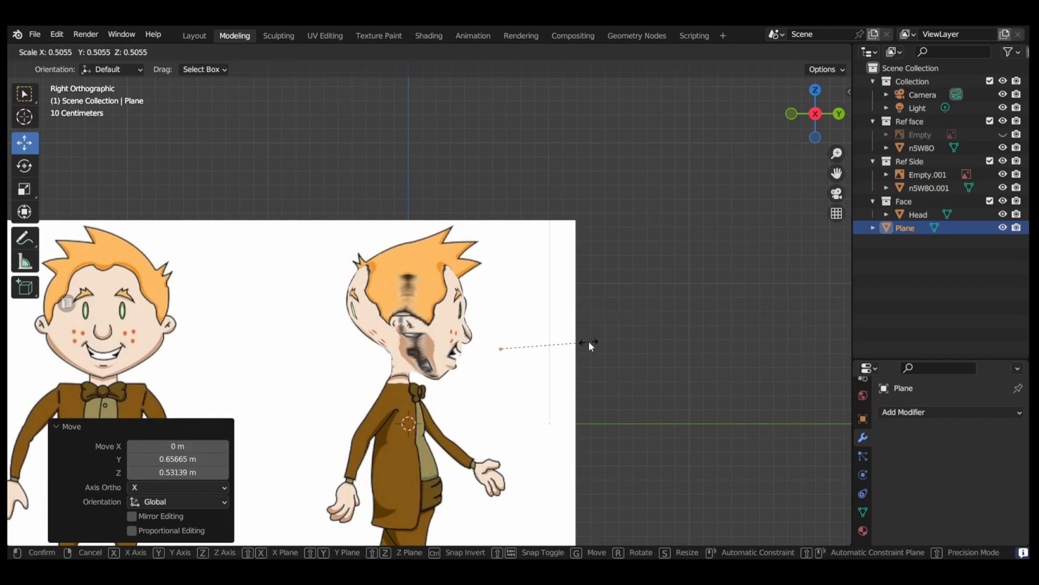
left_click(589, 342)
key("g")
left_click(563, 312)
middle_click_drag(603, 313, 510, 306)
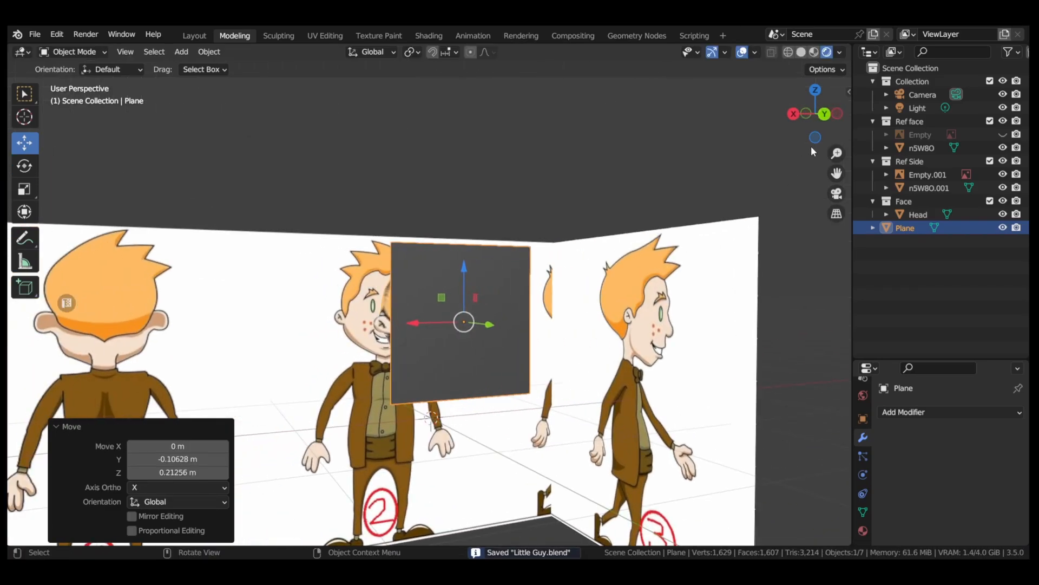
- In the back orthographic view, shrink the plane by about 0.360 and then 0.364, moving it close to the left-hand eyebrow
key("ctrl+KP_1")
key("KP_Decimal")
key("s")
left_click(520, 320)
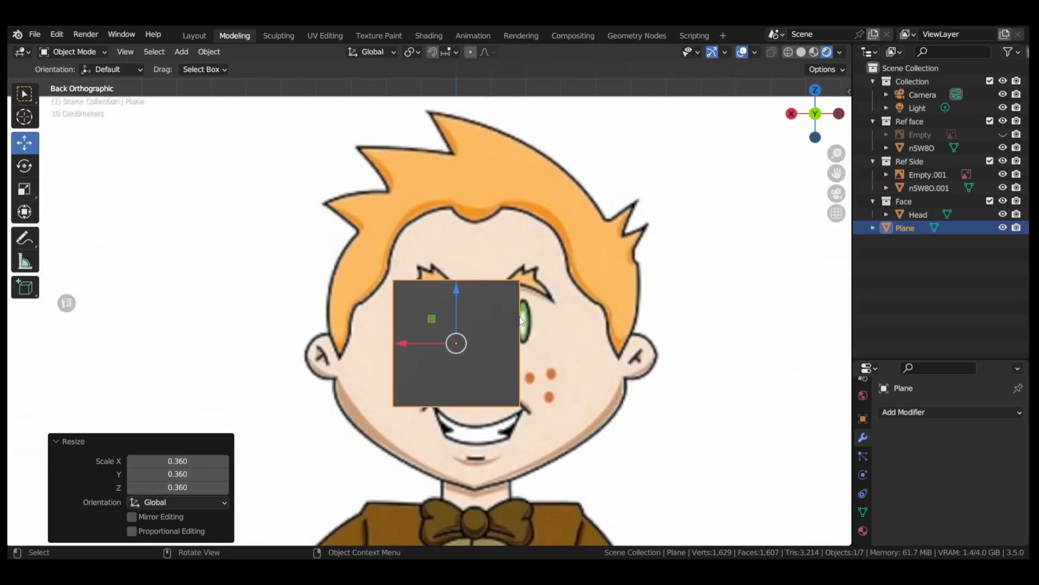
key("g")
left_click(505, 266)
scroll(622, 210, "up", 6)
key("s")
left_click(538, 243)
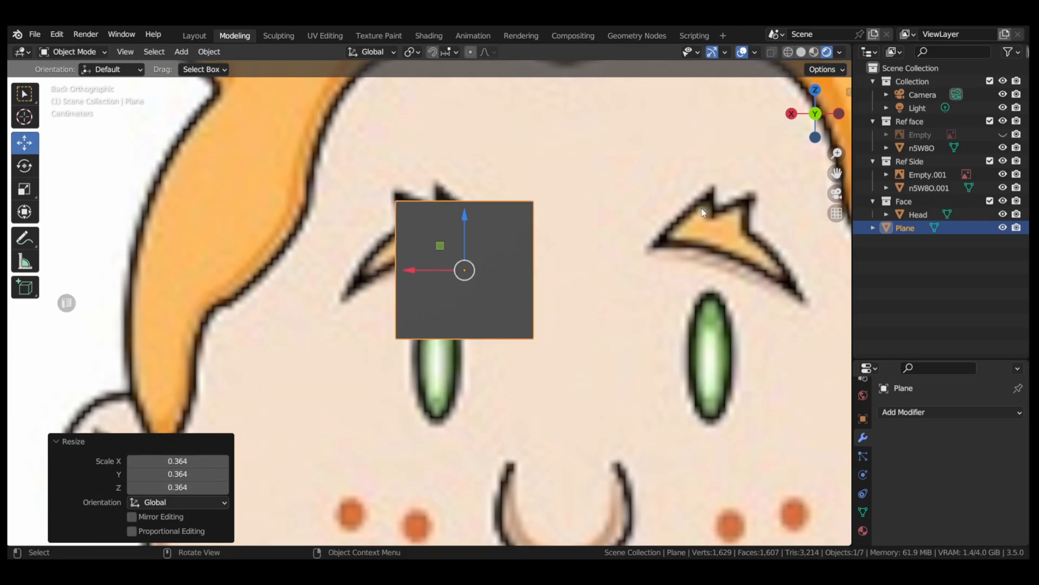
- Position the plane over the middle of the left-hand eyebrow and scale it down until it fits inside, with a final factor of about 0.584
left_click_drag(836, 173, 852, 248)
scroll(623, 234, "up", 1)
key("s")
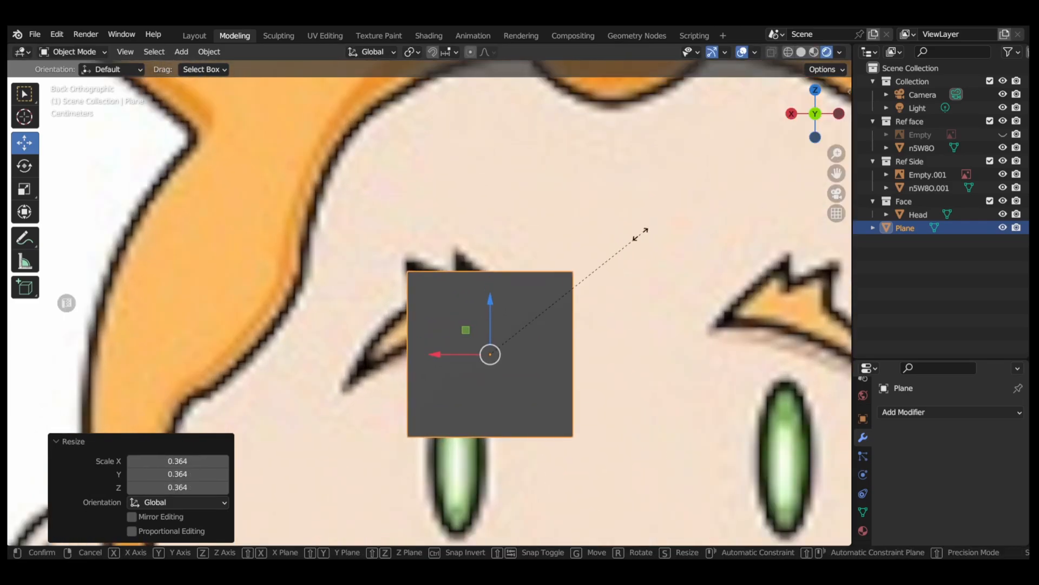
left_click(534, 320)
key("g")
left_click(491, 265)
scroll(477, 245, "up", 4)
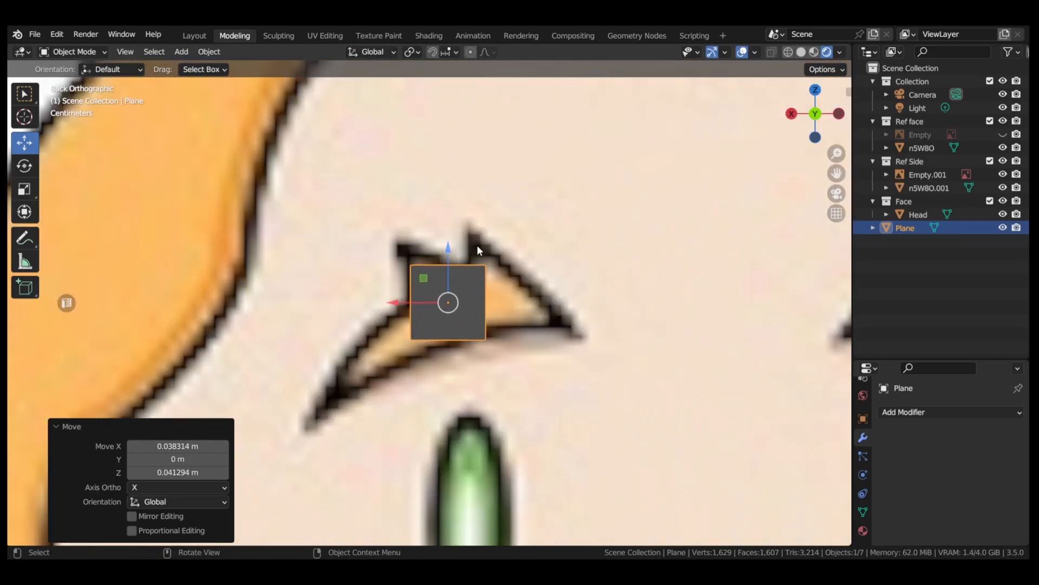
key("s")
left_click(486, 266)
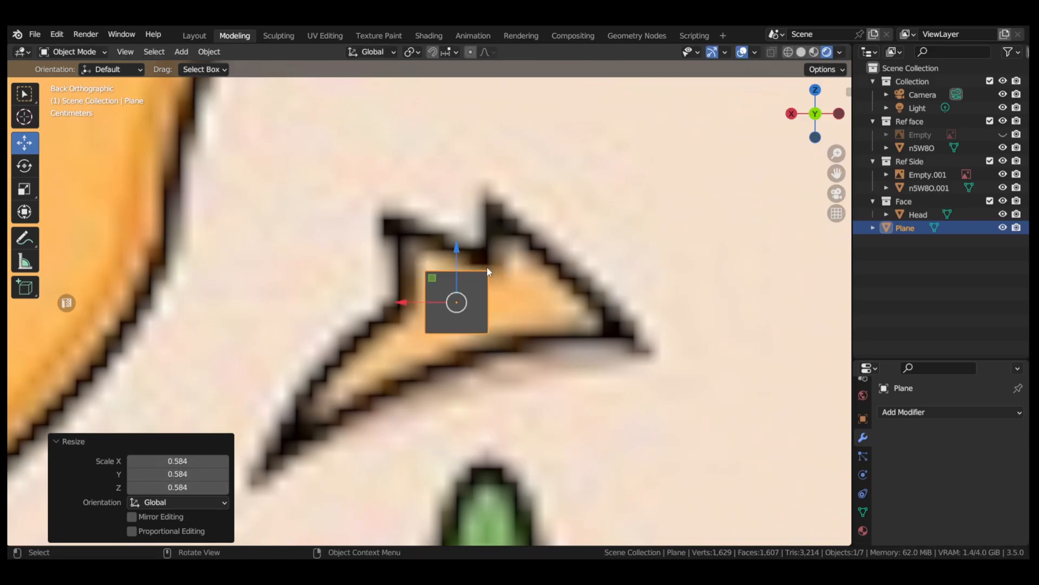
- Rotate the small plane by about -1.27° and then 10.8°, moving it against the notch beneath the eyebrow's outer peak
key("r")
left_click(494, 233)
key("g")
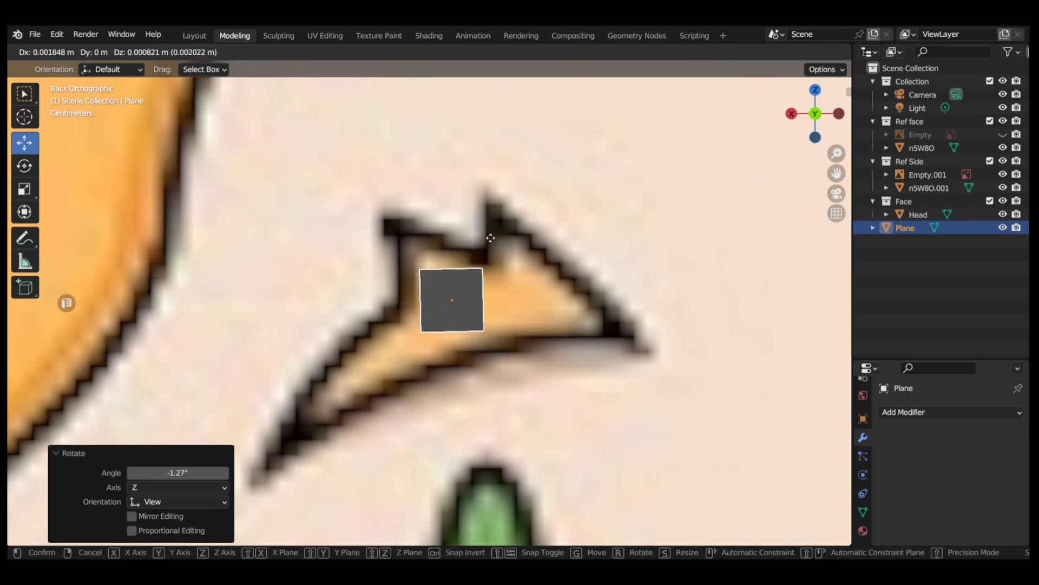
left_click(482, 224)
key("r")
left_click(490, 235)
key("g")
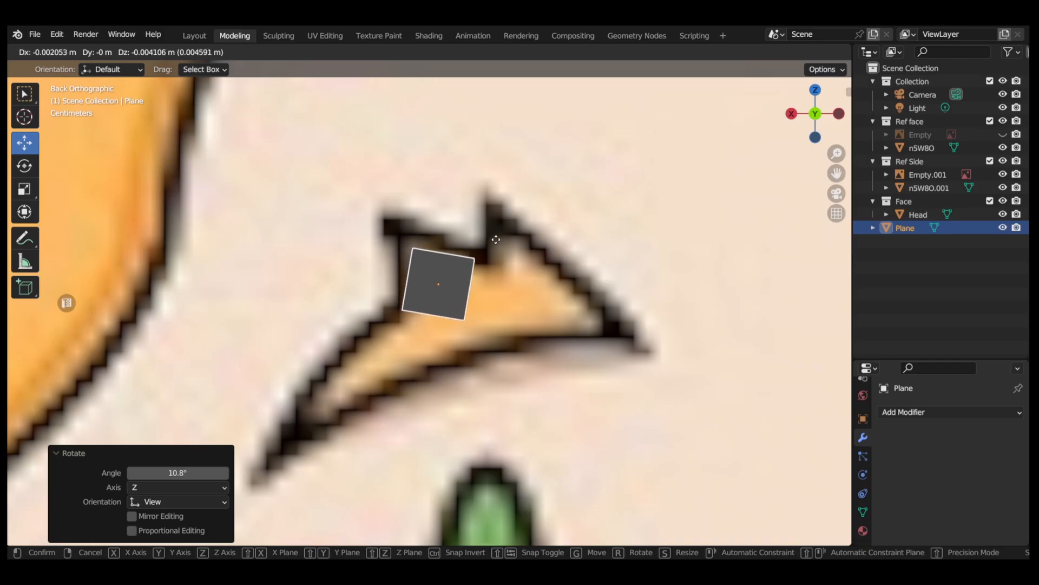
left_click(497, 250)
- Extrude the square's edge nearest the eyebrow's taller peak, placing the new vertices below the notch and on the lower outline
key("Tab")
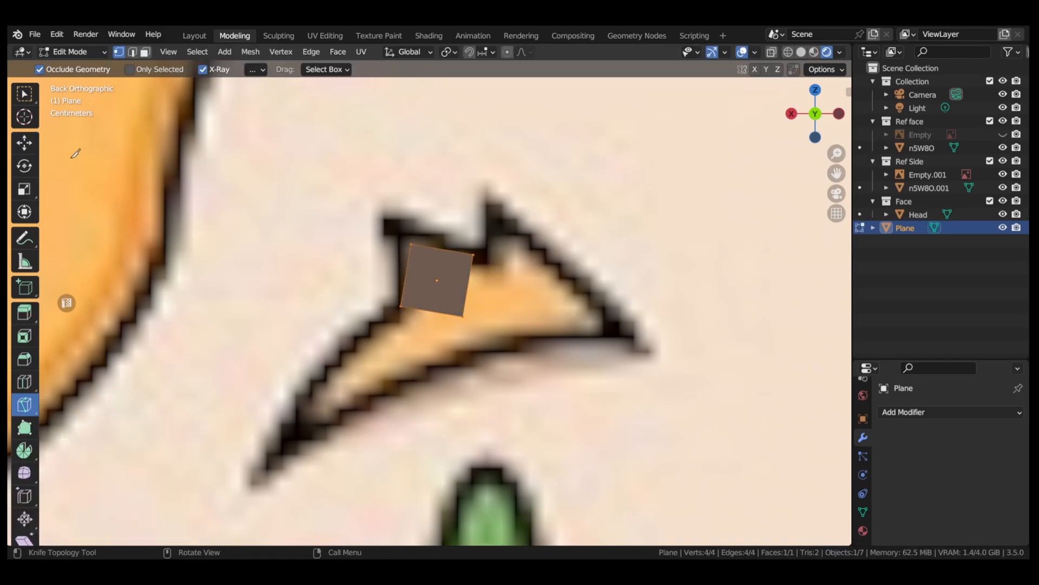
left_click(24, 142)
left_click(469, 270)
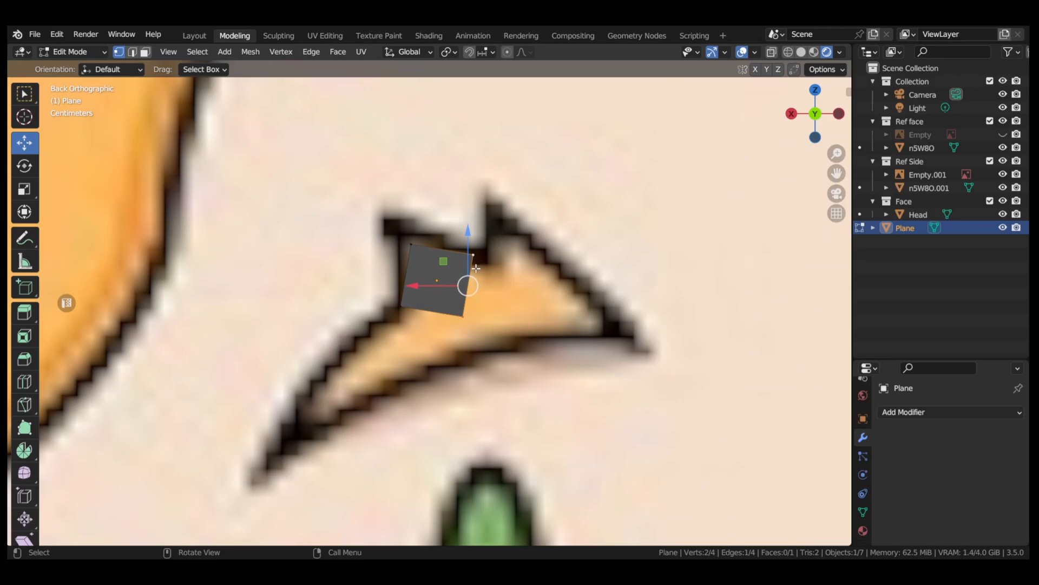
key("e")
left_click(499, 325)
key("g")
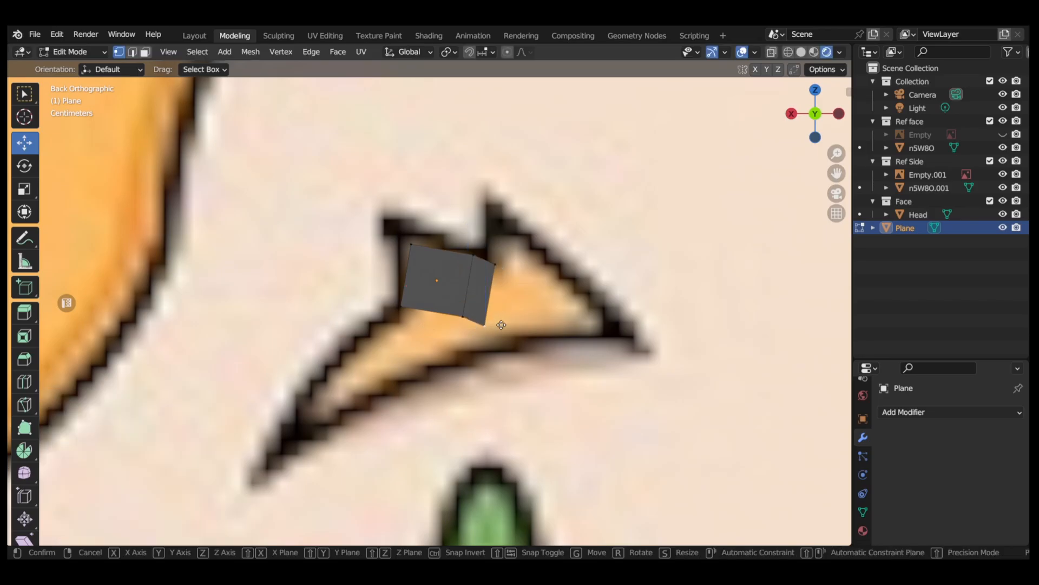
left_click(534, 338)
left_click(516, 273, "shift")
key("g")
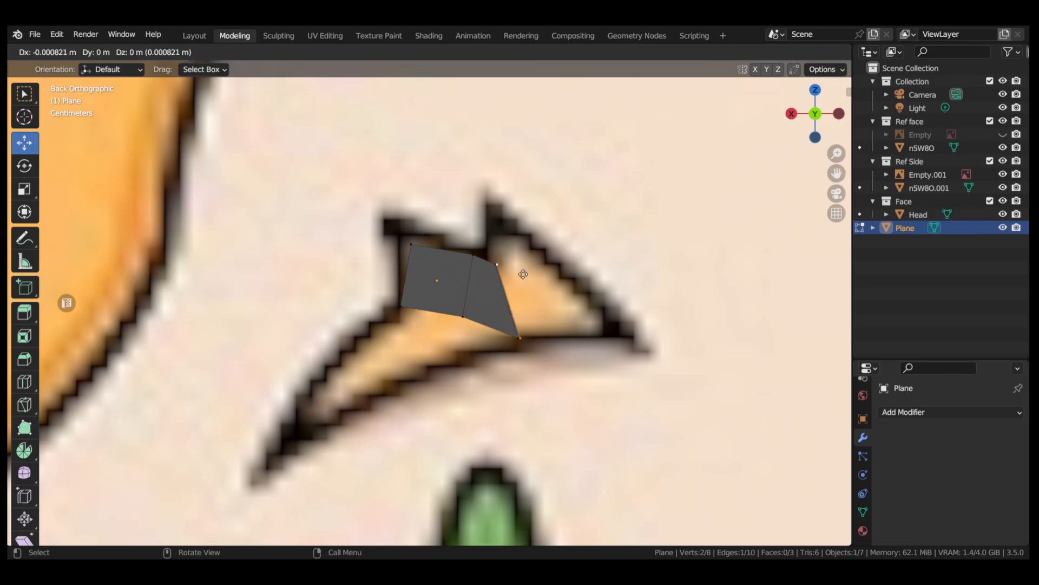
left_click(523, 274)
- Extrude the new end edge toward the eyebrow's right-hand corner, moving its lower vertex into that corner
key("e")
left_click(553, 261)
key("g")
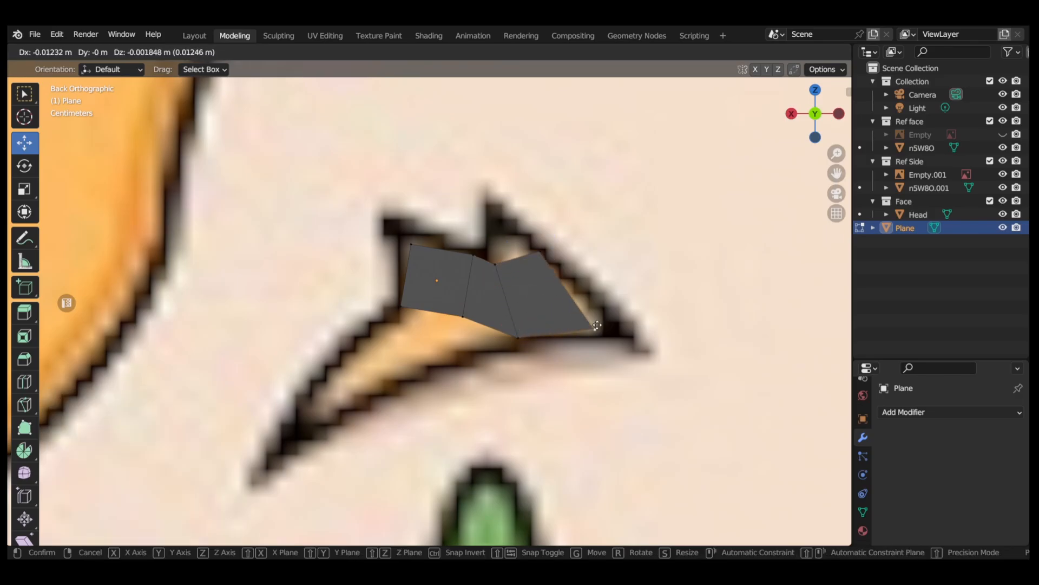
left_click(608, 327)
- Extrude the edge beneath the taller peak up into it, shrinking the new edge by about 0.254 and narrowing it to the peak's tip
left_click(497, 265)
key("e")
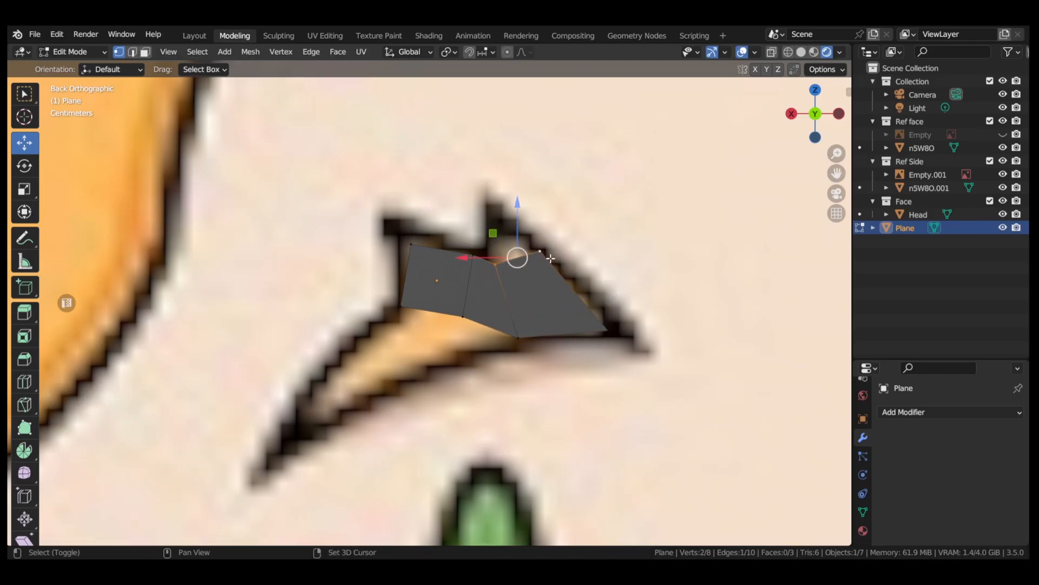
left_click(493, 210)
key("s")
left_click(502, 209)
key("g")
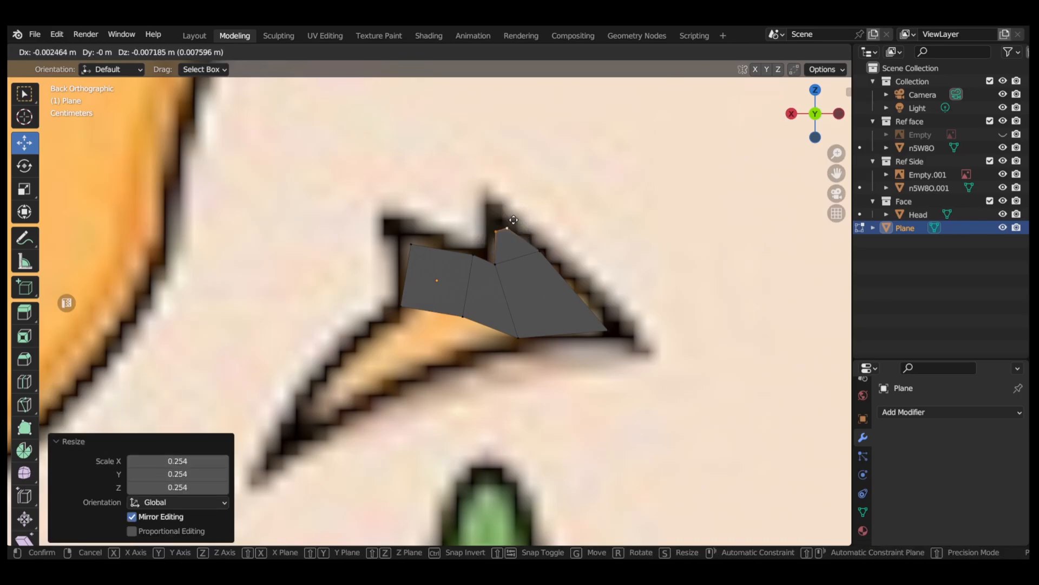
left_click(506, 212)
key("s")
left_click(509, 219)
- Move the vertex at the base of the taller peak slightly sideways onto the notch outline
left_click(495, 264)
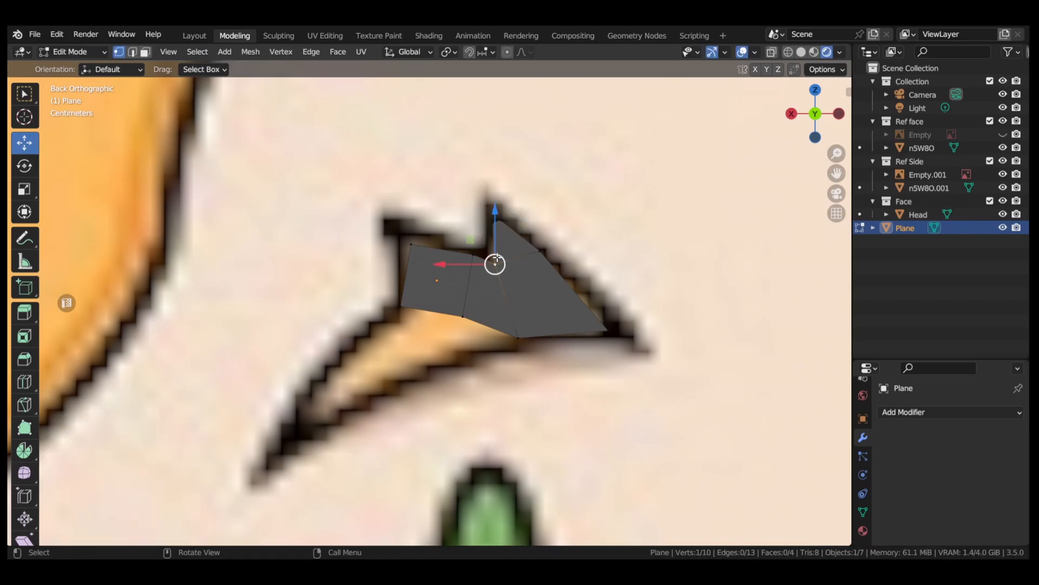
key("g")
left_click(447, 328)
- Extrude the original square's lower edge down along the eyebrow's long tail, pulling its two end vertices close together near the tip
left_click(455, 320)
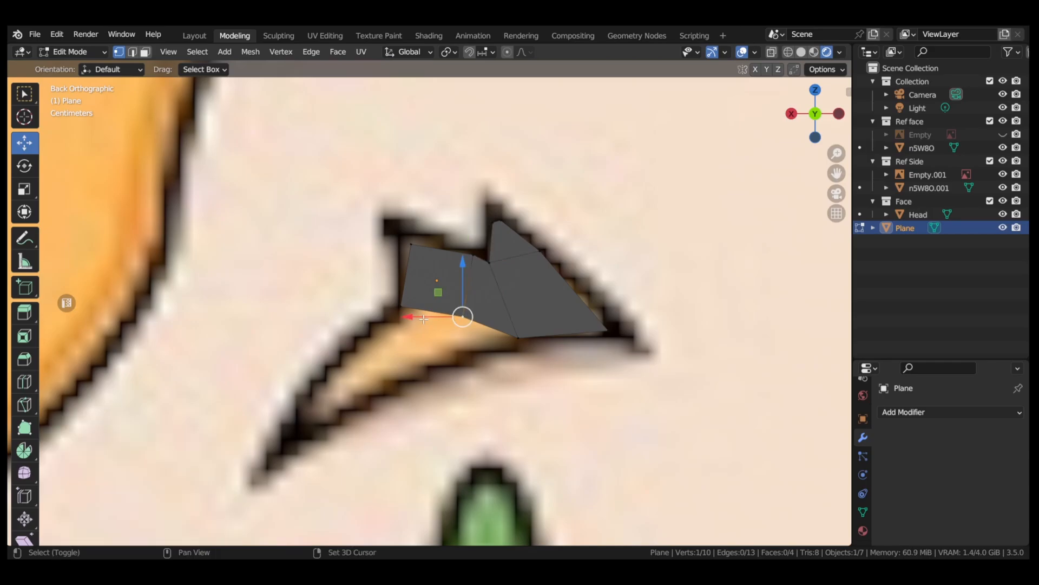
left_click(415, 315, "shift")
key("e")
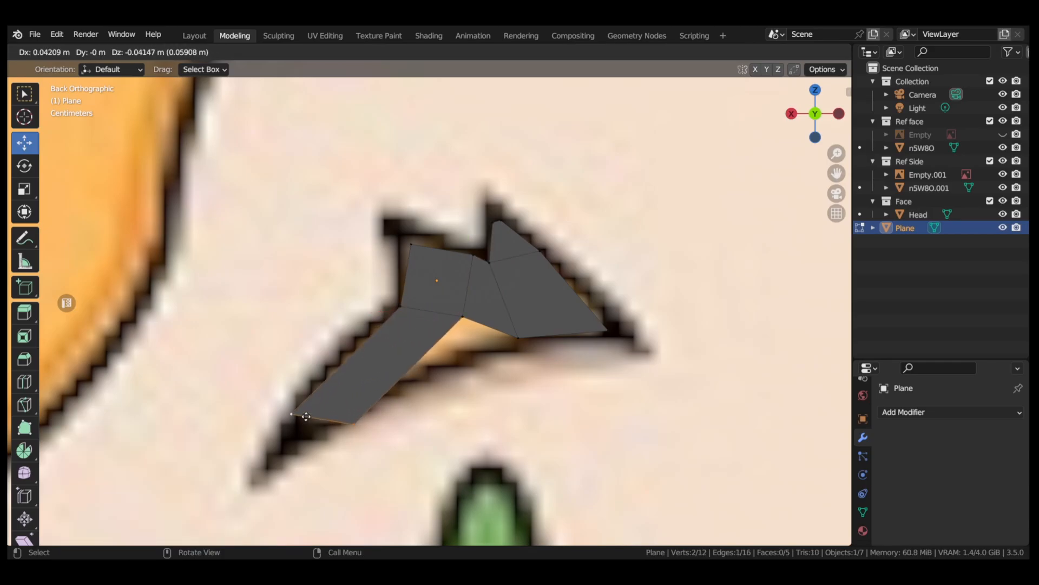
left_click(308, 412)
key("e")
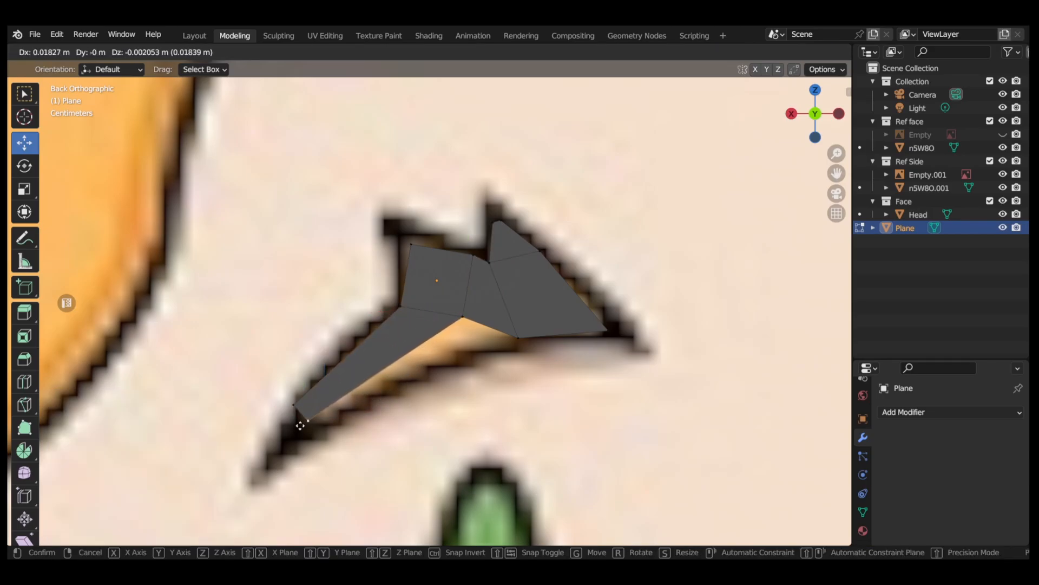
left_click(291, 434)
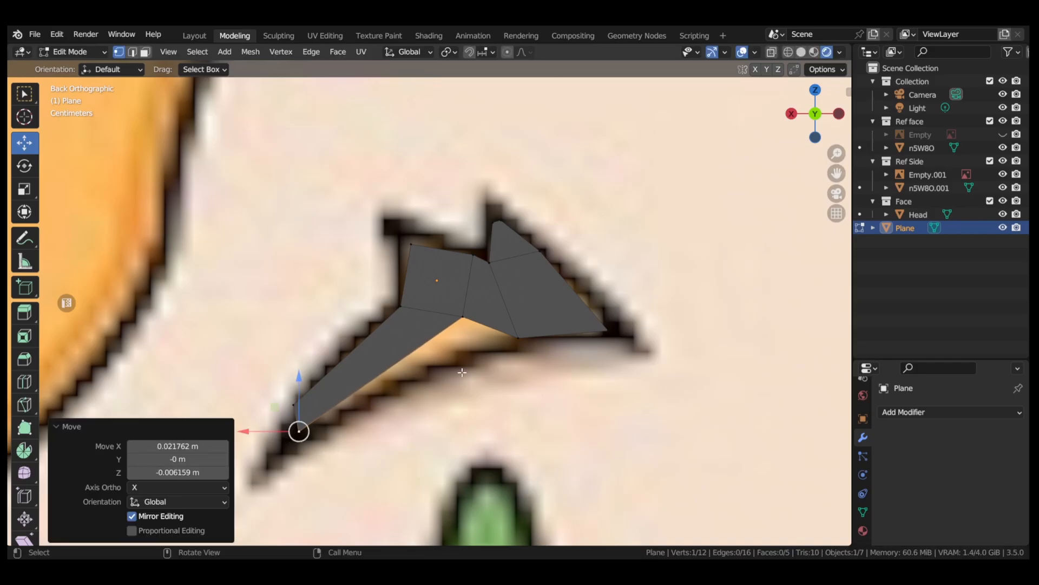
- Extrude the remaining lower middle edge toward the tail's tip and open the Merge options for the two adjacent end vertices there
left_click(513, 342)
left_click(464, 317, "shift")
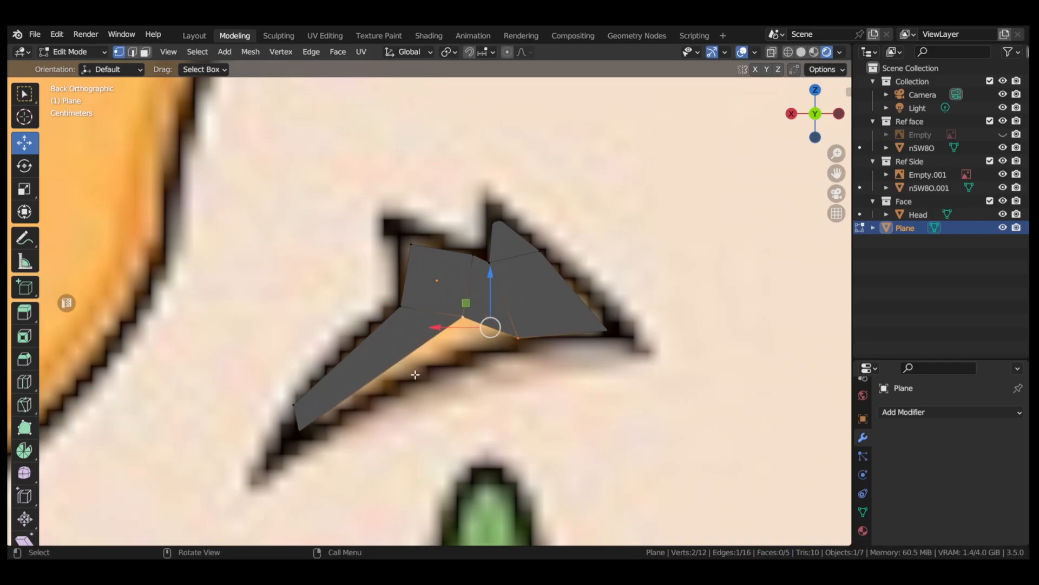
key("e")
left_click(252, 477)
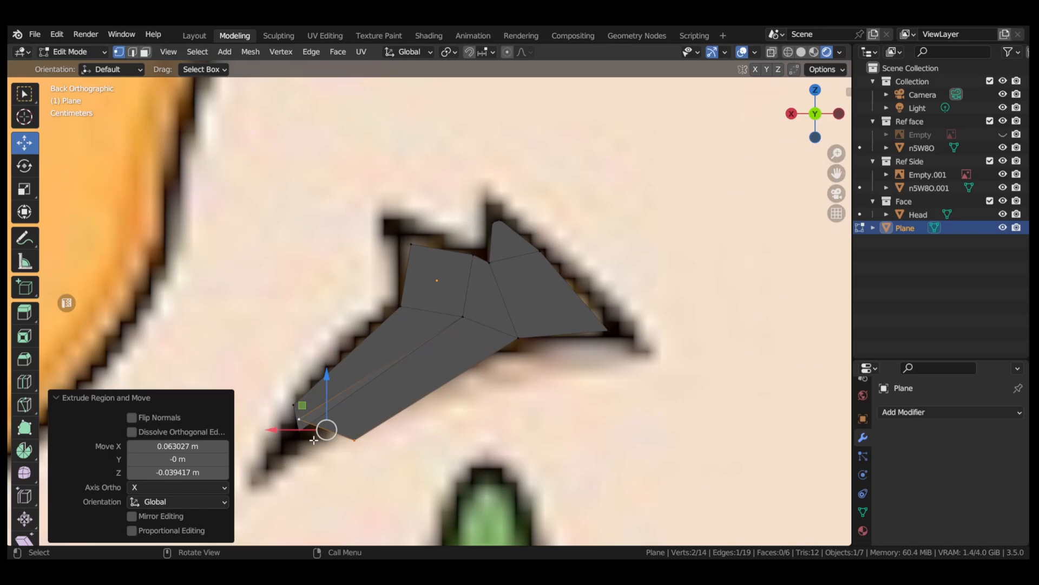
left_click(300, 423)
key("m")
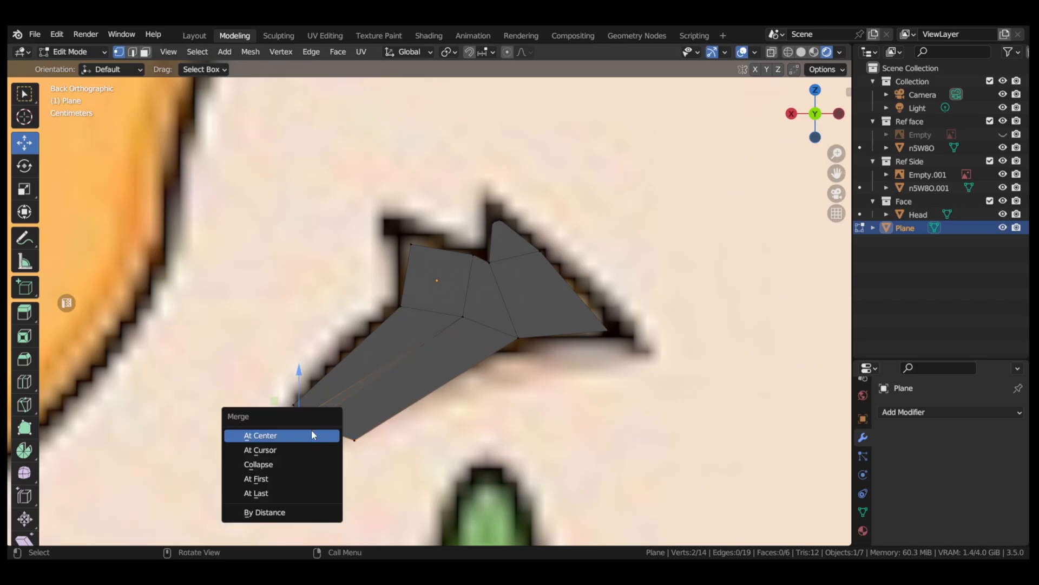
- Merge the two selected vertices at the eyebrow's outer tip at their center and move the adjacent lower-edge vertex onto the reference outline
left_click(310, 429)
key("g")
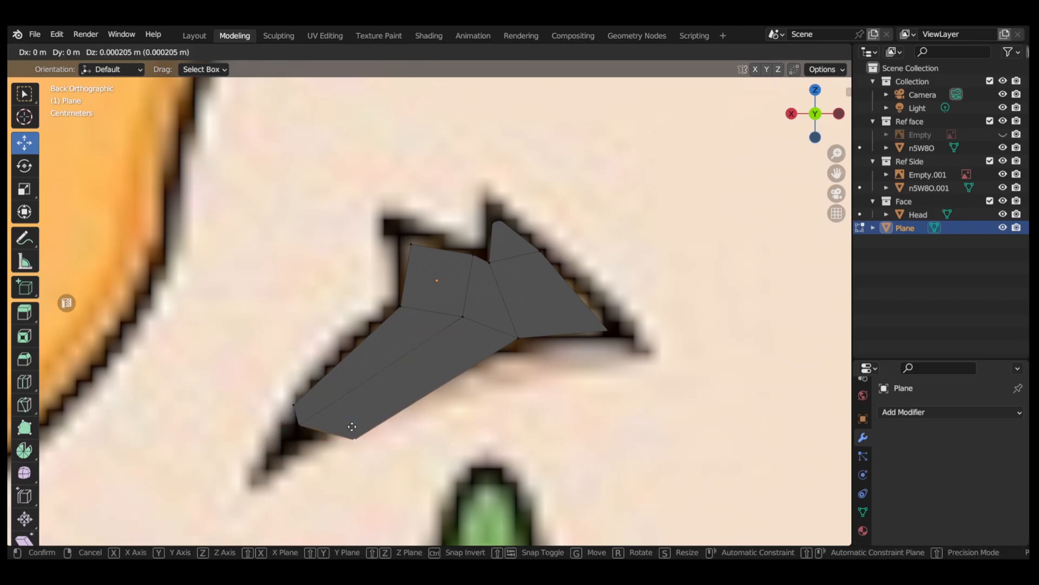
left_click(333, 411)
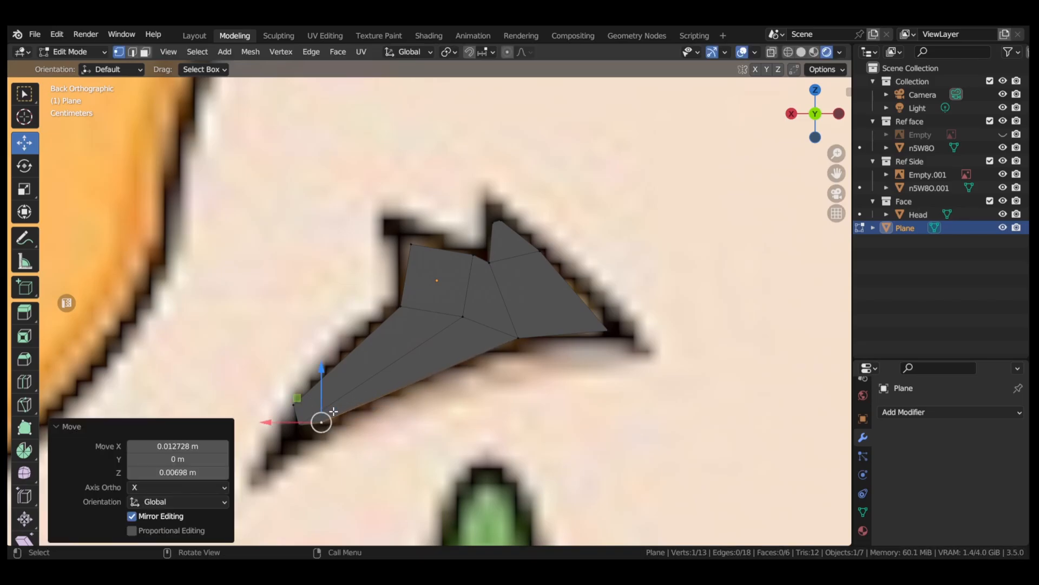
- Move the middle vertex of the eyebrow's lower edge about 0.006 m along X to follow the reference, and save the file
left_click(507, 349)
key("g")
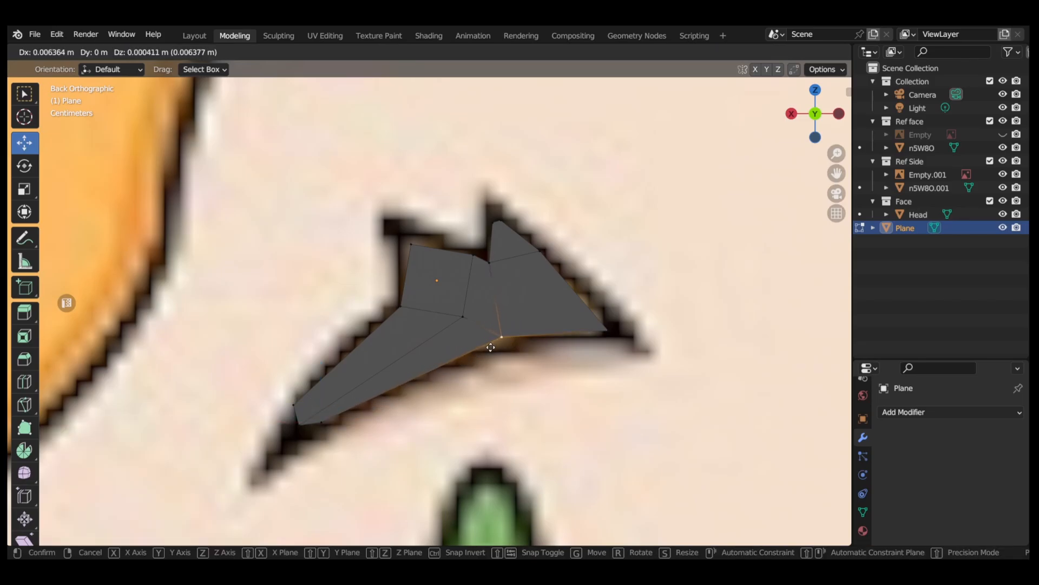
left_click(492, 349)
scroll(501, 339, "down", 6)
key("ctrl+s")
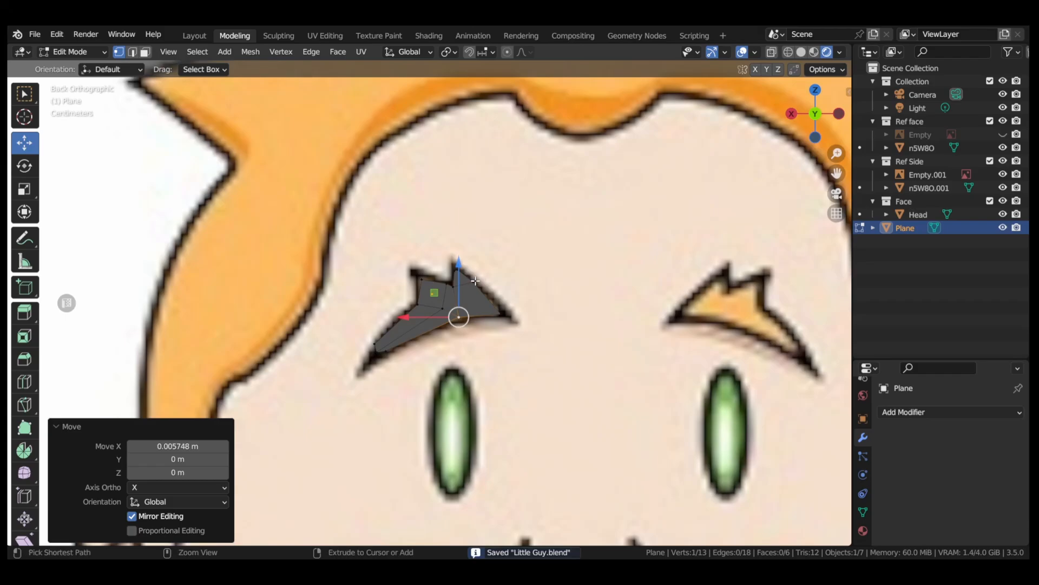
- Return to Object Mode and add an X-axis Mirror modifier to the eyebrow with the Head as mirror object
scroll(457, 314, "up", 2)
middle_click_drag(457, 313, 519, 293)
scroll(519, 293, "down", 5)
key("Tab")
middle_click_drag(642, 308, 836, 187)
scroll(833, 325, "up", 3)
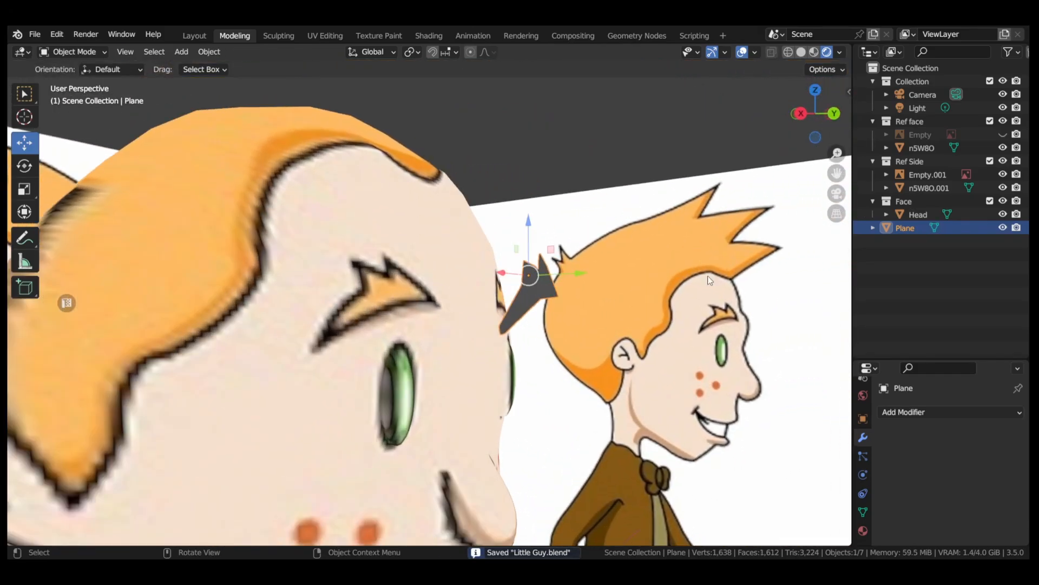
left_click(920, 411)
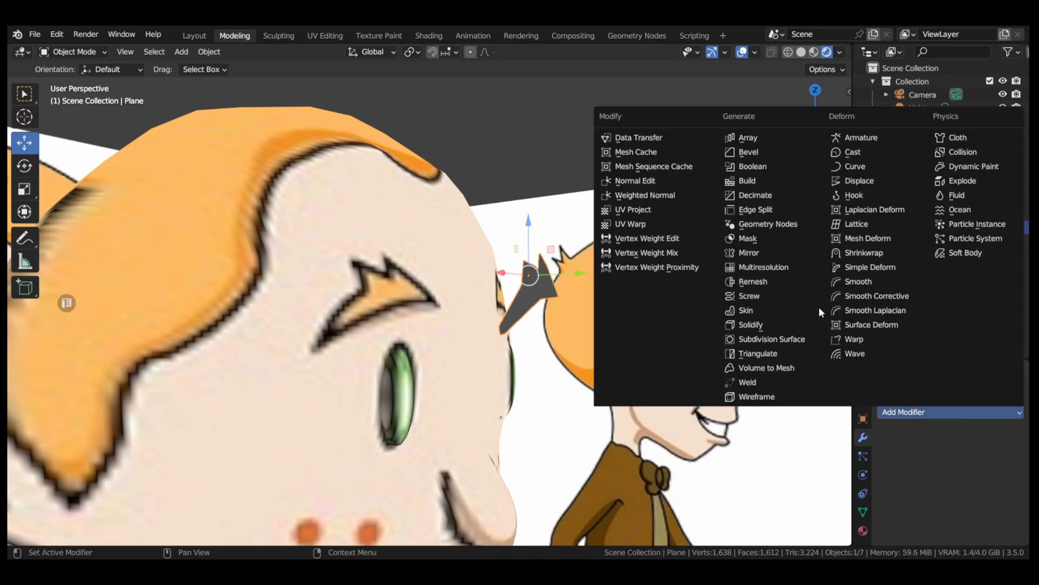
left_click(791, 253)
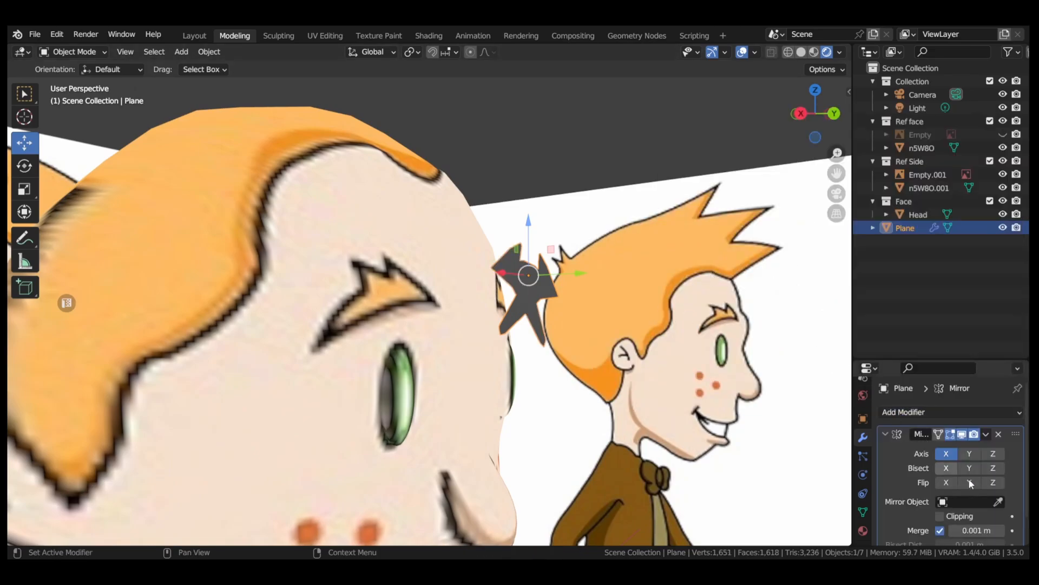
left_click(998, 503)
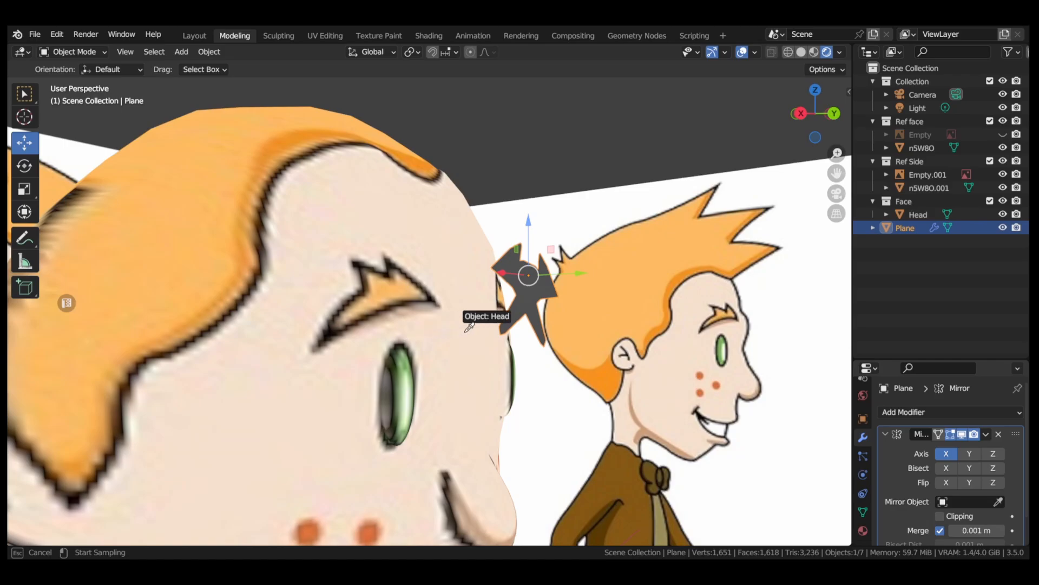
left_click(457, 306)
left_click(896, 435)
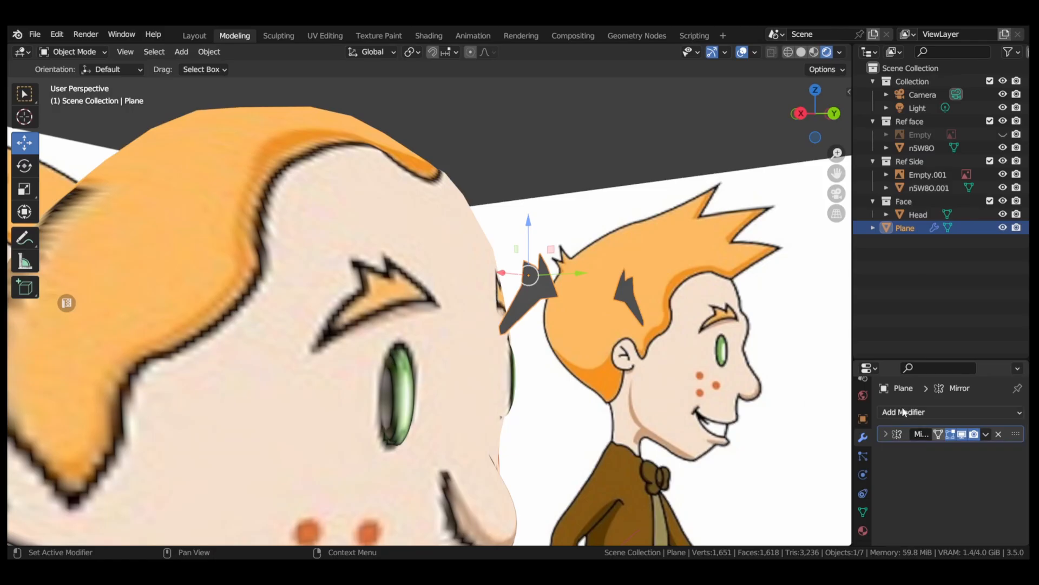
- Add a Solidify modifier with a thickness of -0.01 m to the eyebrow and apply all of its transforms
left_click(920, 412)
left_click(771, 311)
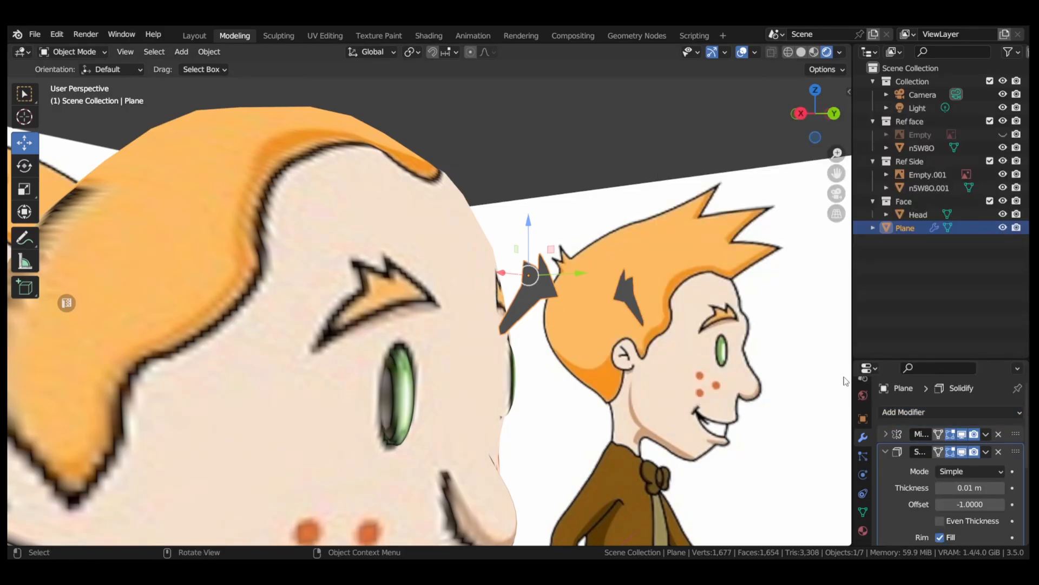
key("Tab")
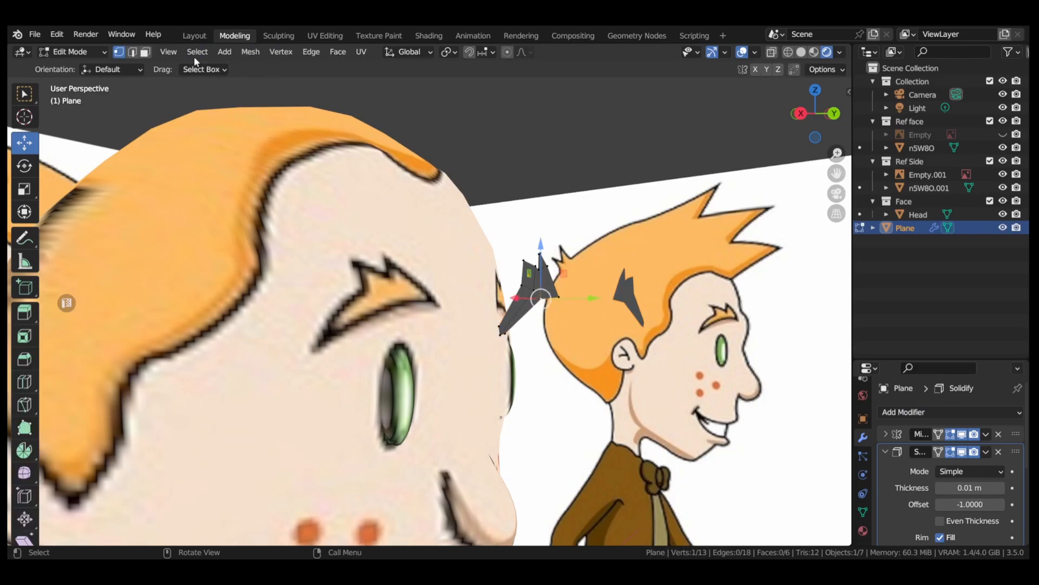
key("Tab")
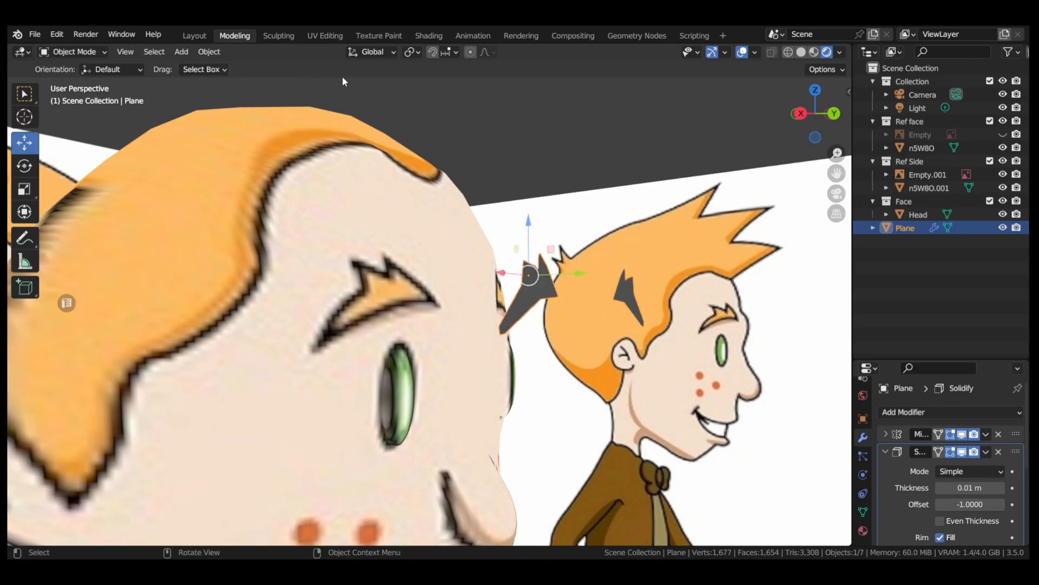
left_click(209, 52)
mouse_move(239, 121)
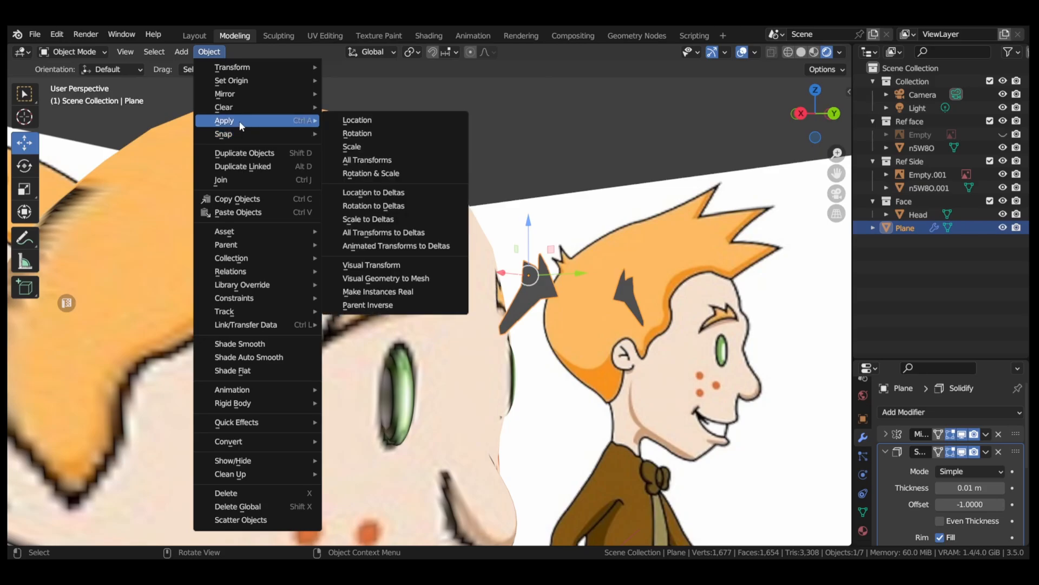
left_click(359, 157)
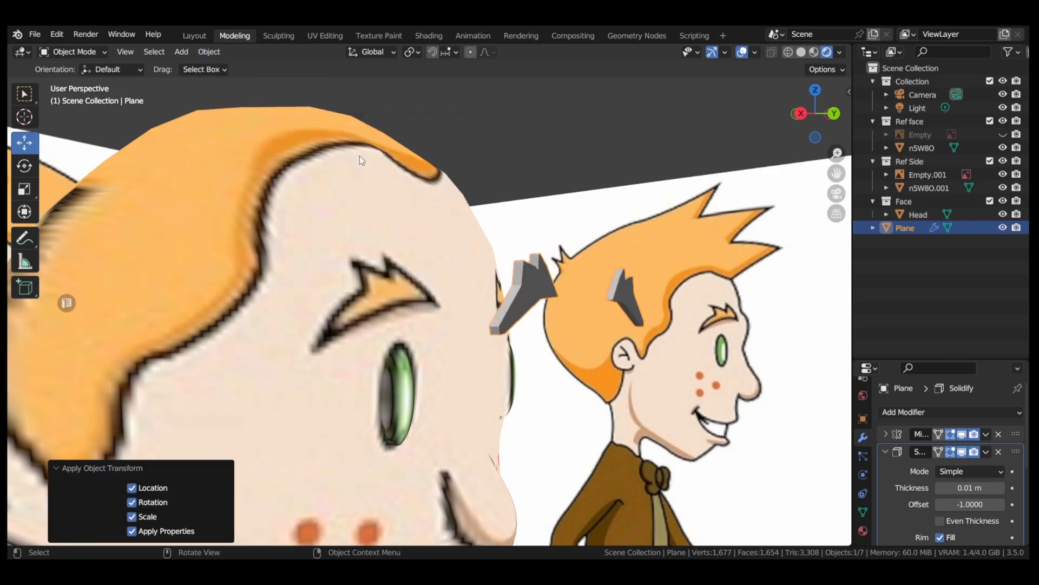
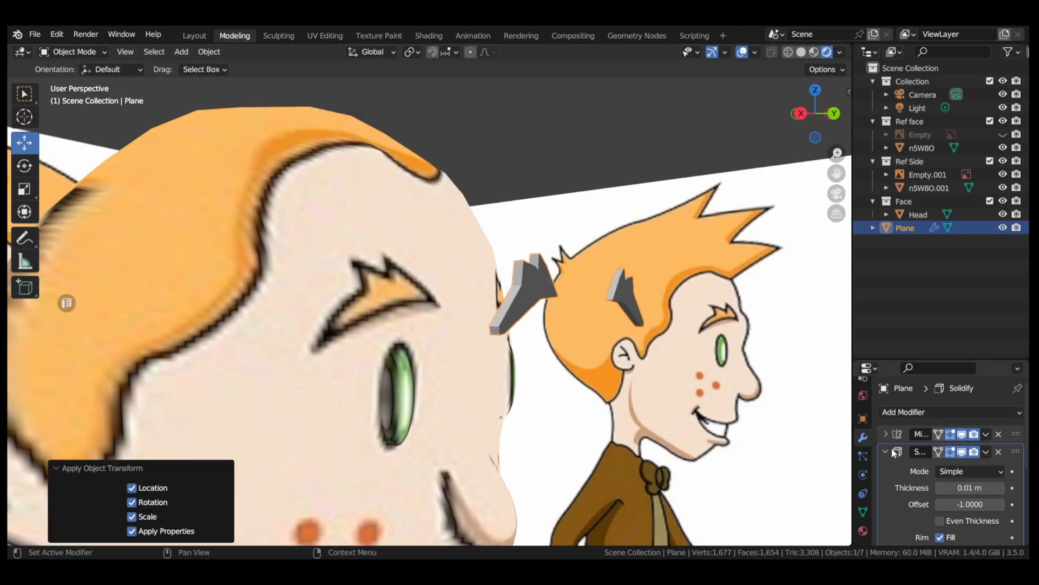
mouse_move(969, 487)
left_mouse_down()
mouse_move(942, 487)
mouse_move(969, 487)
left_mouse_up()
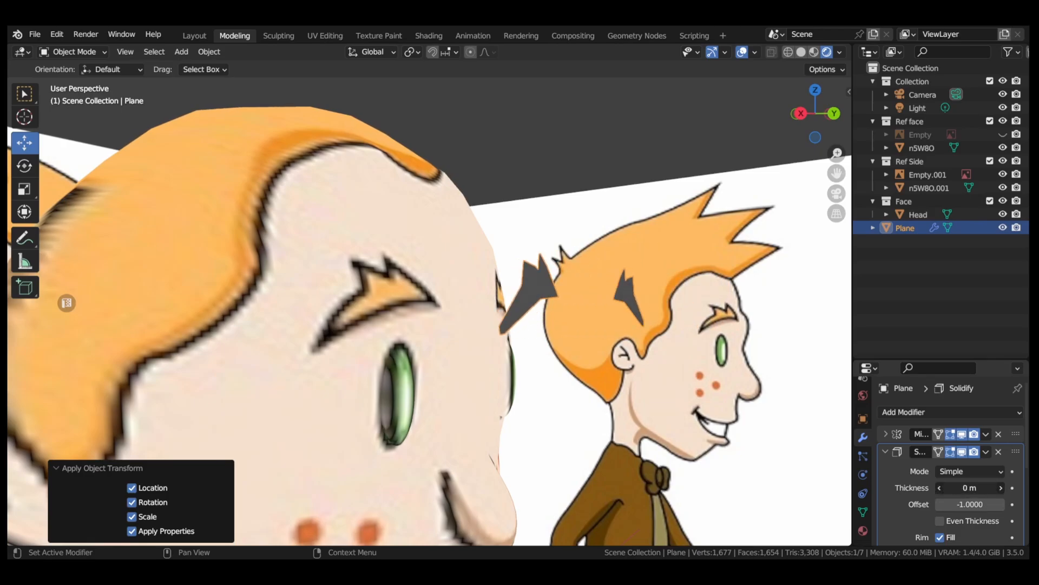
left_click(940, 488)
- Set the eyebrow object's origin to its geometry
left_click_drag(815, 126, 786, 135)
left_click(808, 120)
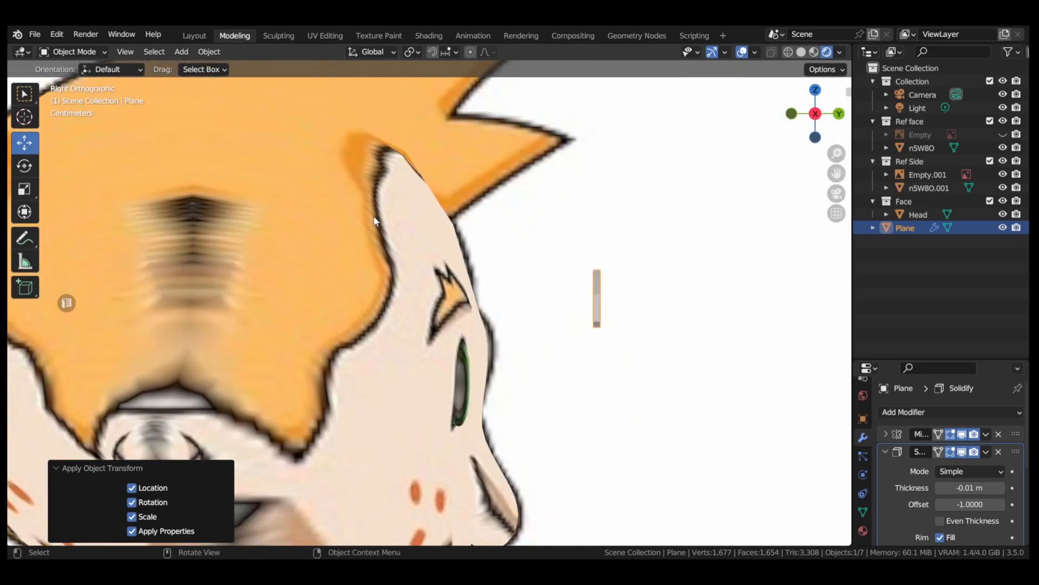
scroll(545, 265, "down", 7)
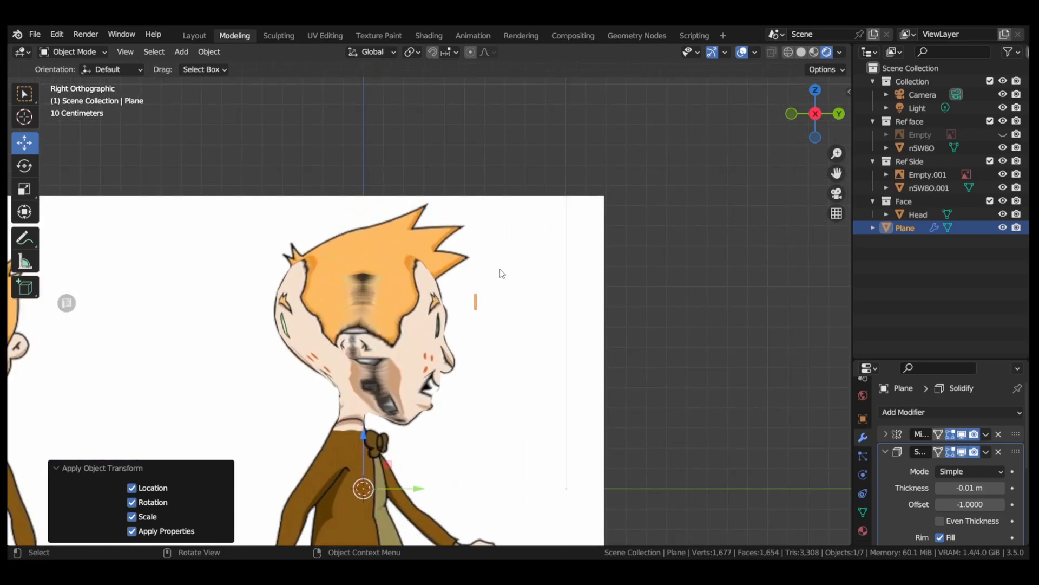
middle_click_drag(501, 273, 460, 270)
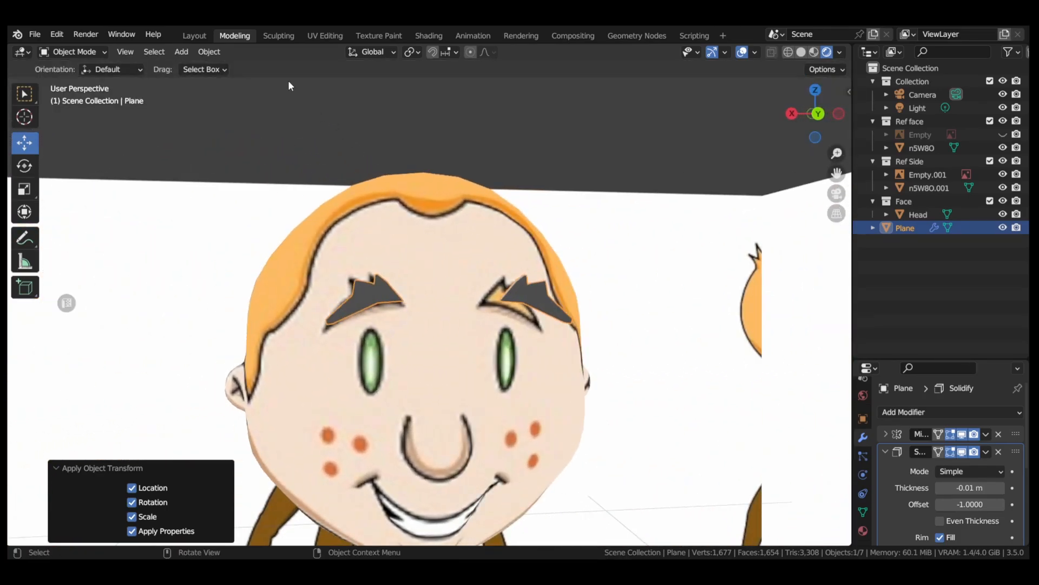
left_click(215, 53)
mouse_move(234, 81)
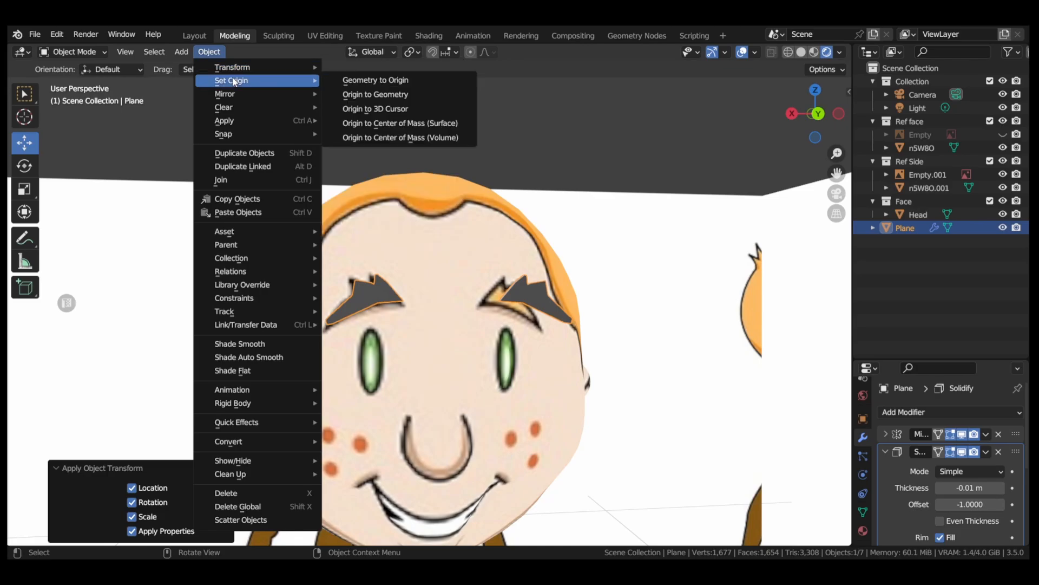
left_click(375, 97)
- In the right orthographic view, move the eyebrow about -0.177 m along Y against the forehead, and save the file
middle_click_drag(375, 97, 786, 112)
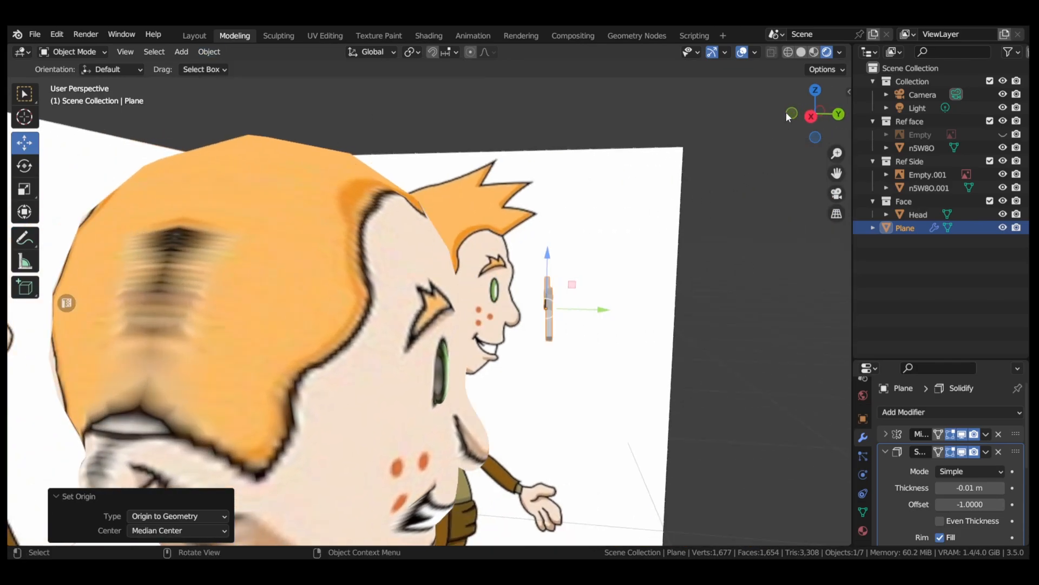
left_click(812, 117)
left_click_drag(654, 294, 520, 292)
key("ctrl+s")
scroll(485, 90, "up", 2)
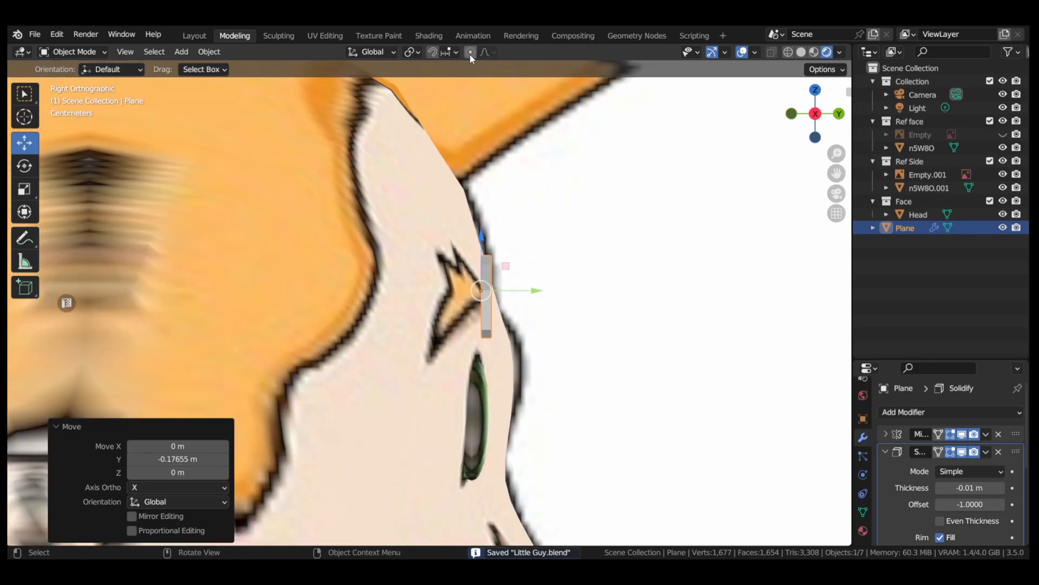
- Turn on proportional editing with Sharp falloff and pull the eyebrow's outer tip back along Y to follow the head in Edit Mode
left_click(489, 52)
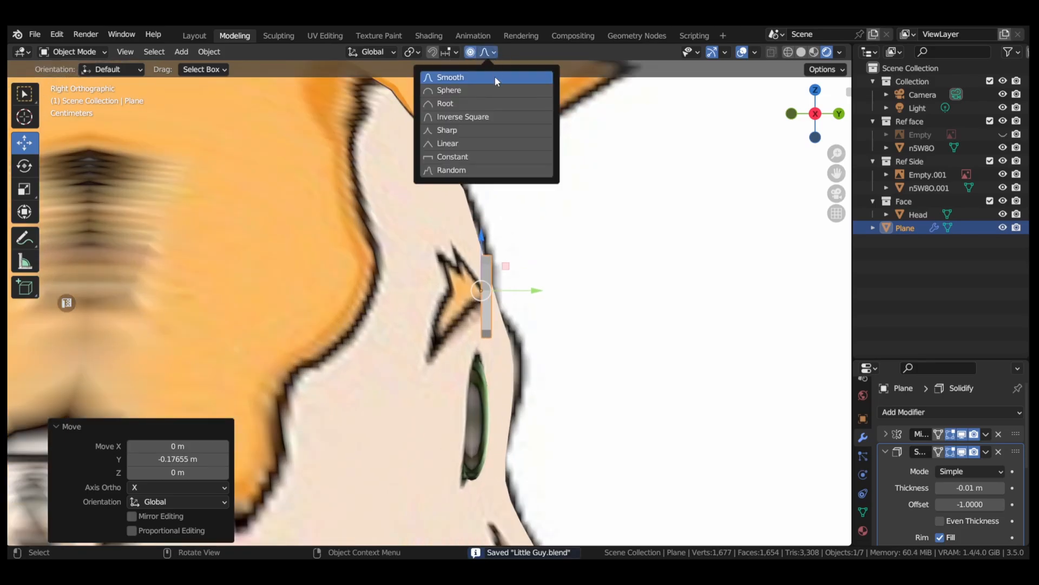
left_click(468, 129)
key("Tab")
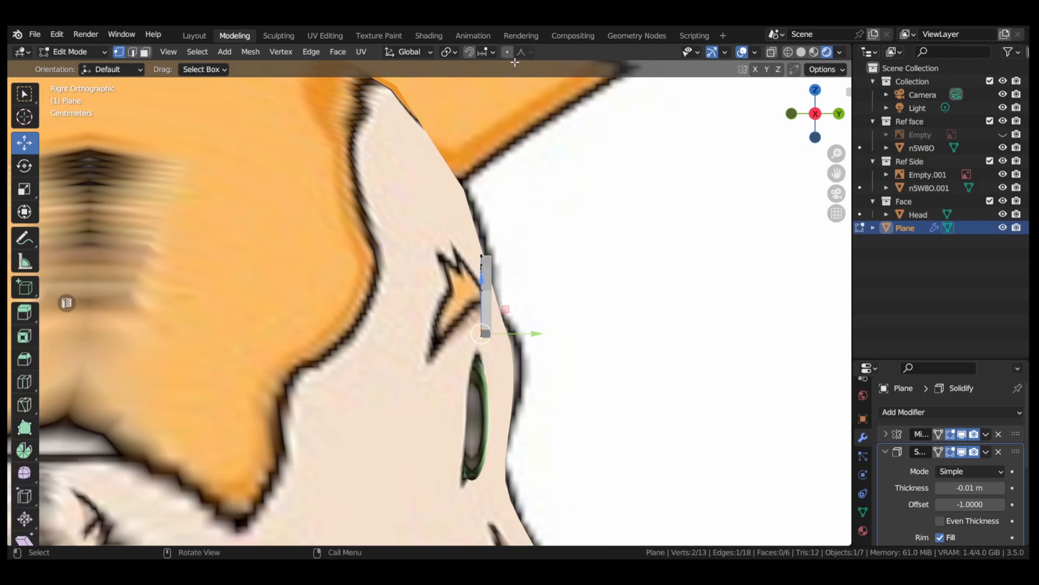
left_click_drag(527, 338, 487, 339)
scroll(489, 339, "down", 2)
scroll(490, 339, "down", 2)
- Move the eyebrow's upper vertex about -0.027 m along Y with proportional editing, and save the file
left_click(474, 263)
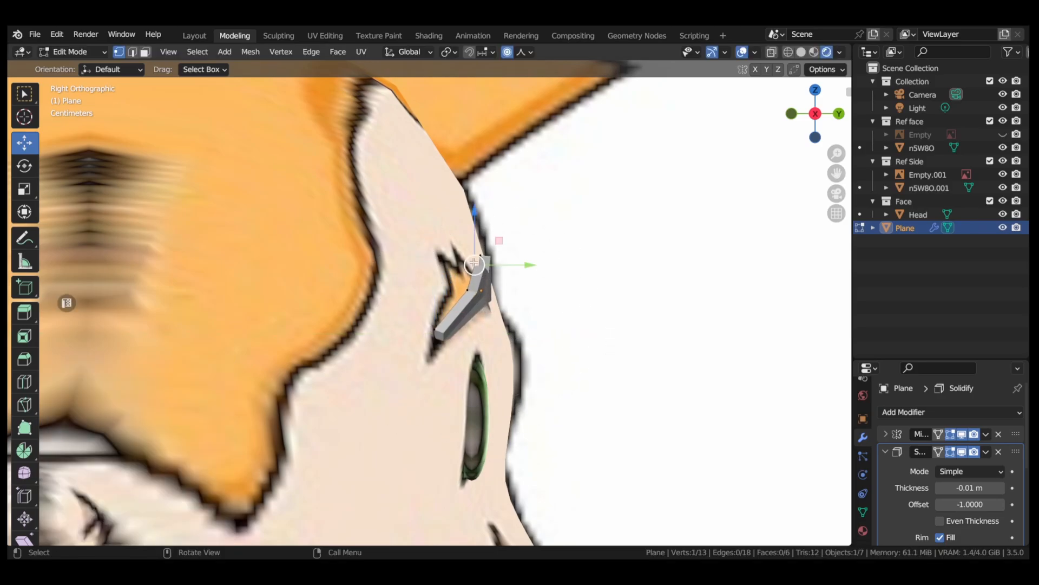
left_click_drag(538, 269, 503, 263)
middle_click_drag(560, 279, 731, 171)
key("ctrl+s")
- Return to Object Mode in the back orthographic view and apply the eyebrow's Mirror modifier
left_click(810, 116)
scroll(450, 239, "up", 2)
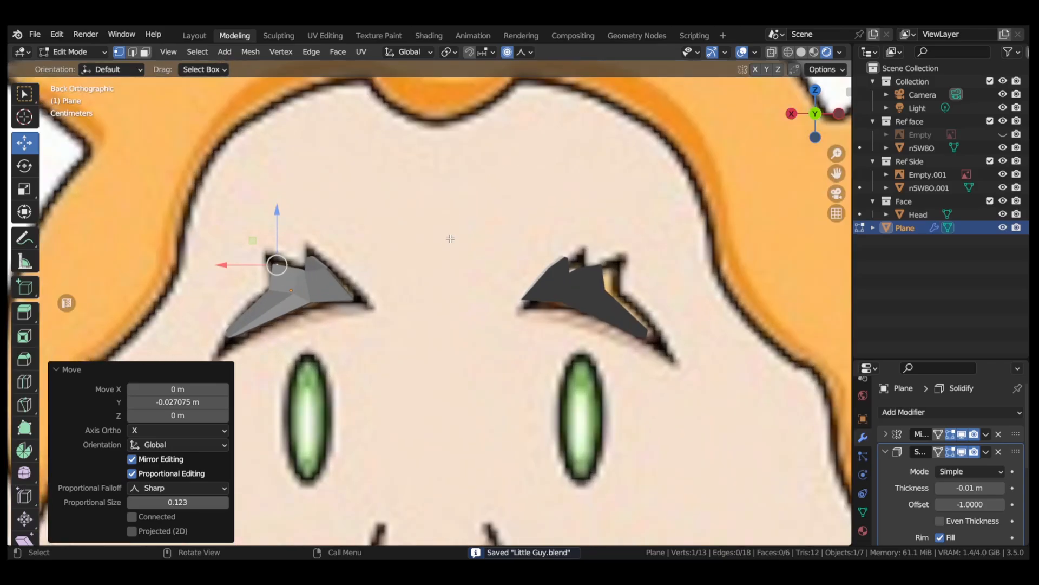
key("Tab")
scroll(461, 239, "down", 2)
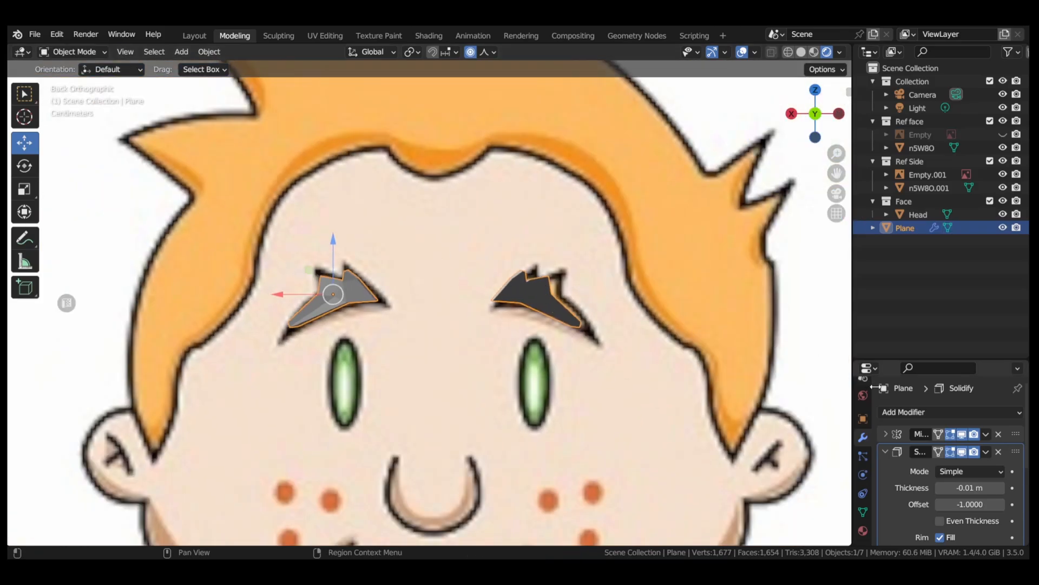
left_click(986, 434)
left_click(948, 451)
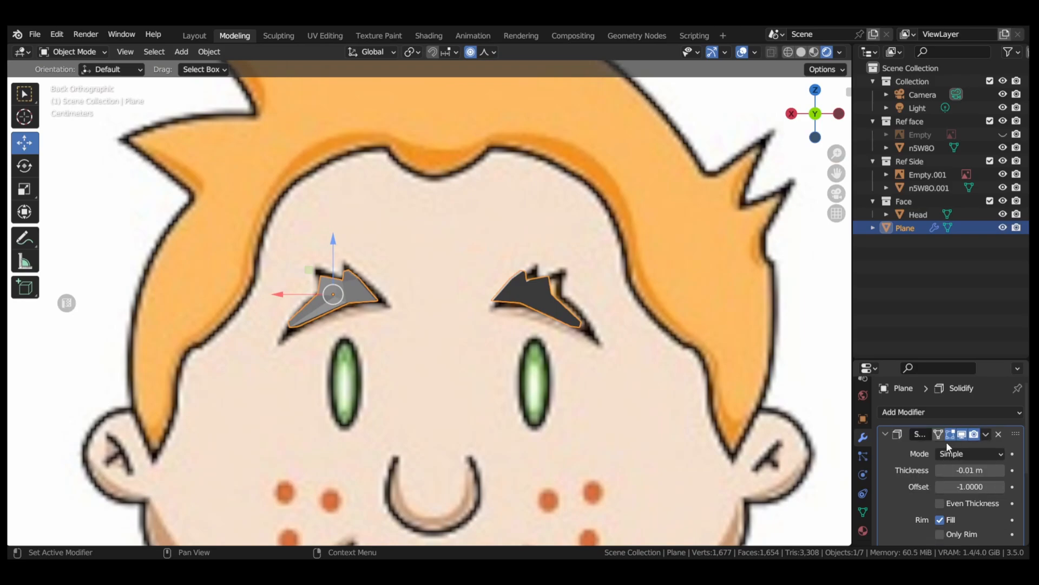
- Select all linked geometry of the mirrored eyebrow in Edit Mode
key("Tab")
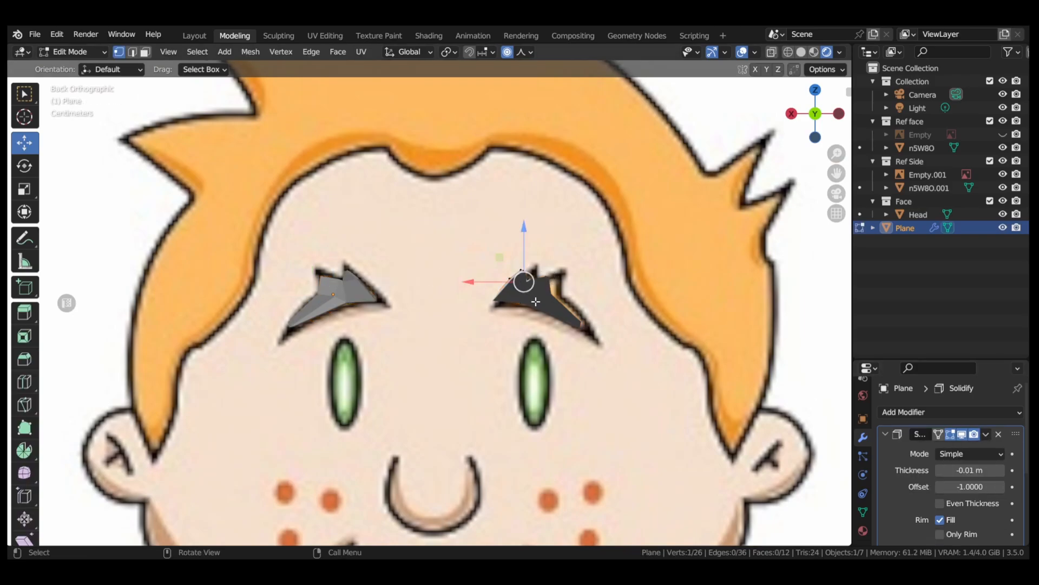
key("ctrl+l")
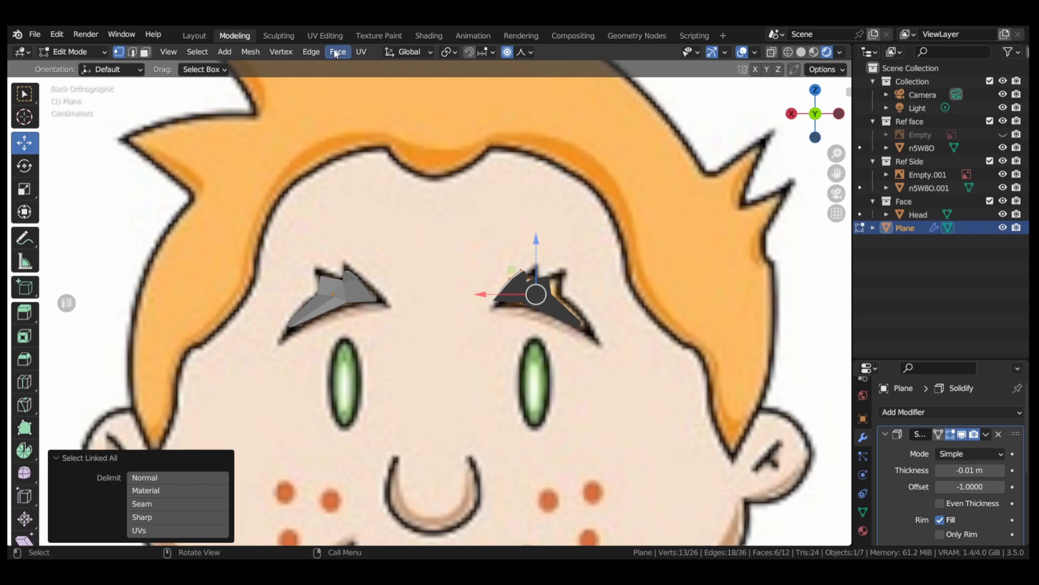
- Try mirroring the selected eyebrow along the global X axis, and undo it
left_click(252, 53)
mouse_move(296, 82)
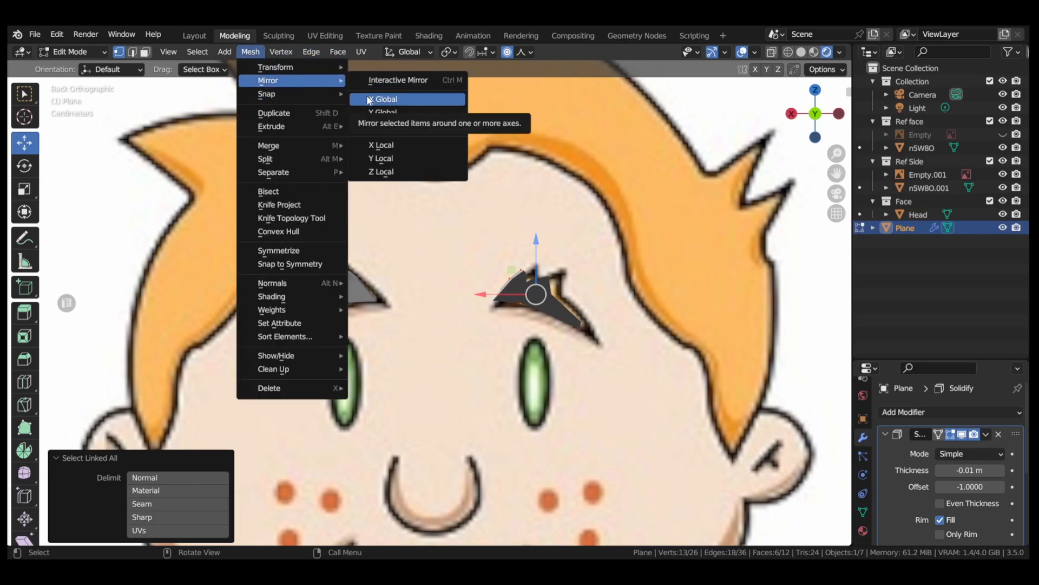
left_click(370, 100)
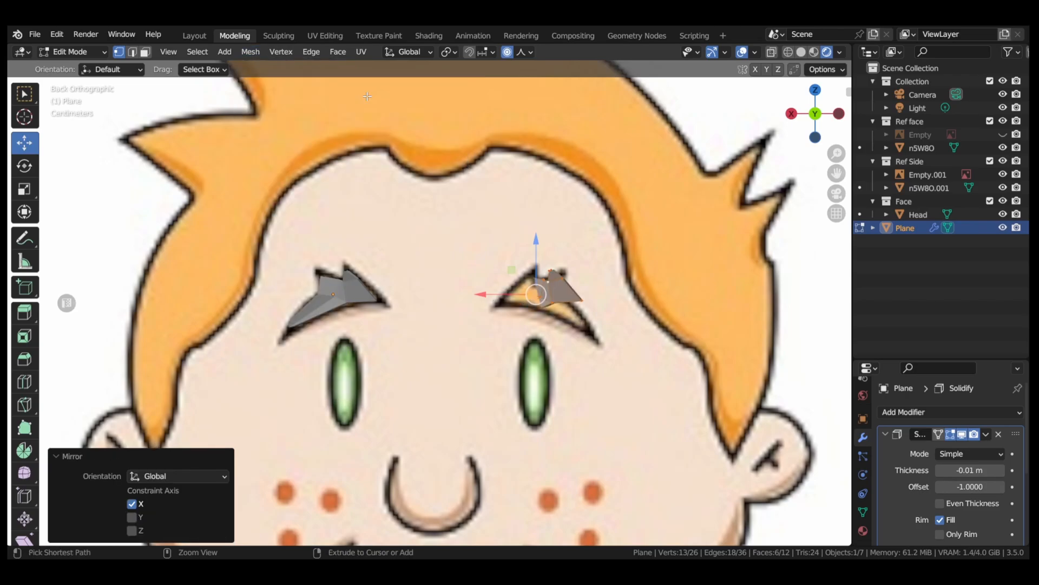
key("ctrl+z")
- Flip the normals of the selected mirrored eyebrow and return to Object Mode
left_click(249, 52)
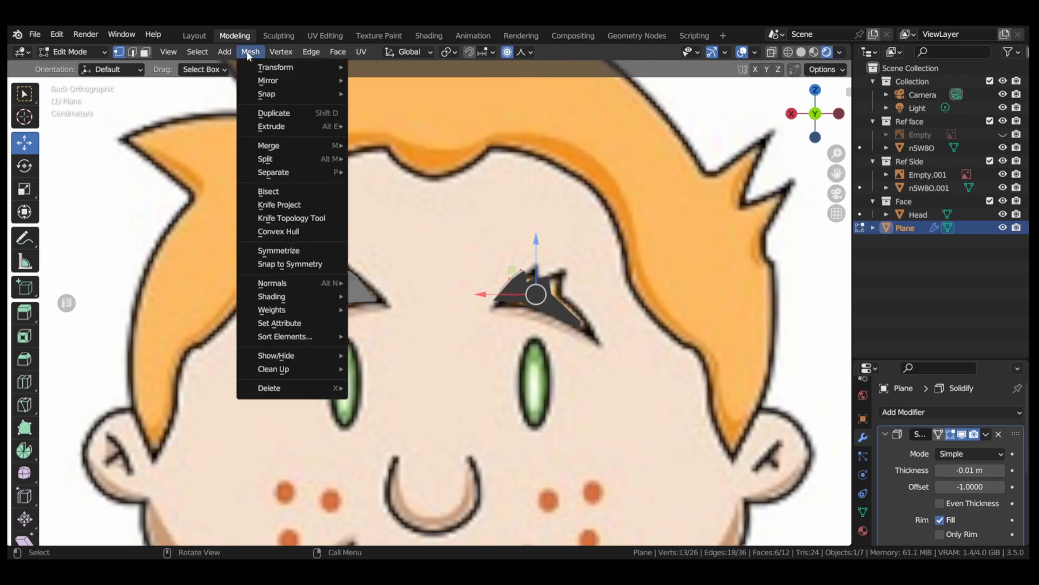
mouse_move(301, 283)
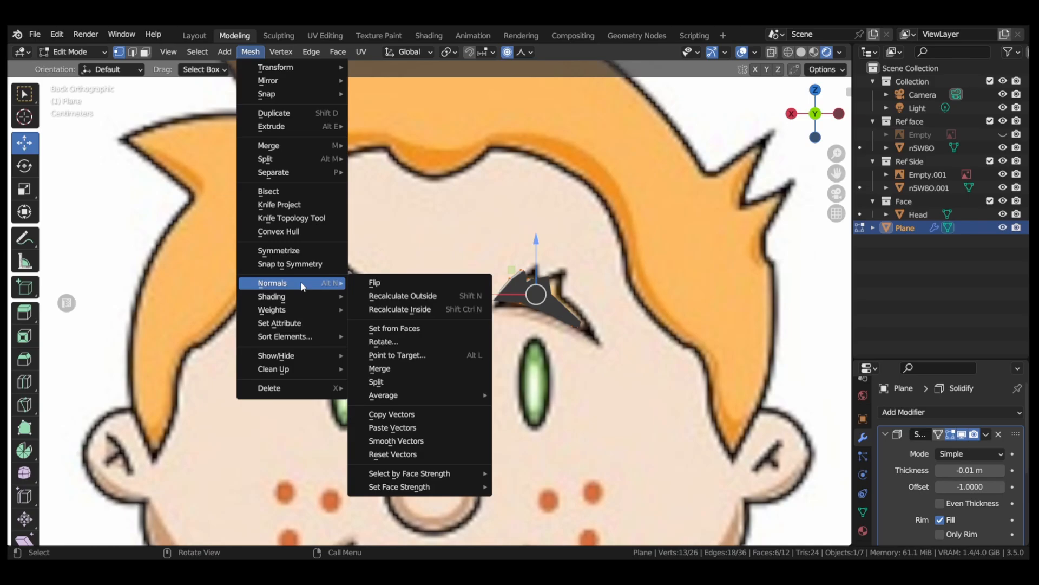
left_click(397, 281)
middle_click_drag(563, 273, 542, 290)
left_click_drag(563, 298, 569, 299)
middle_click_drag(570, 299, 413, 251)
key("Tab")
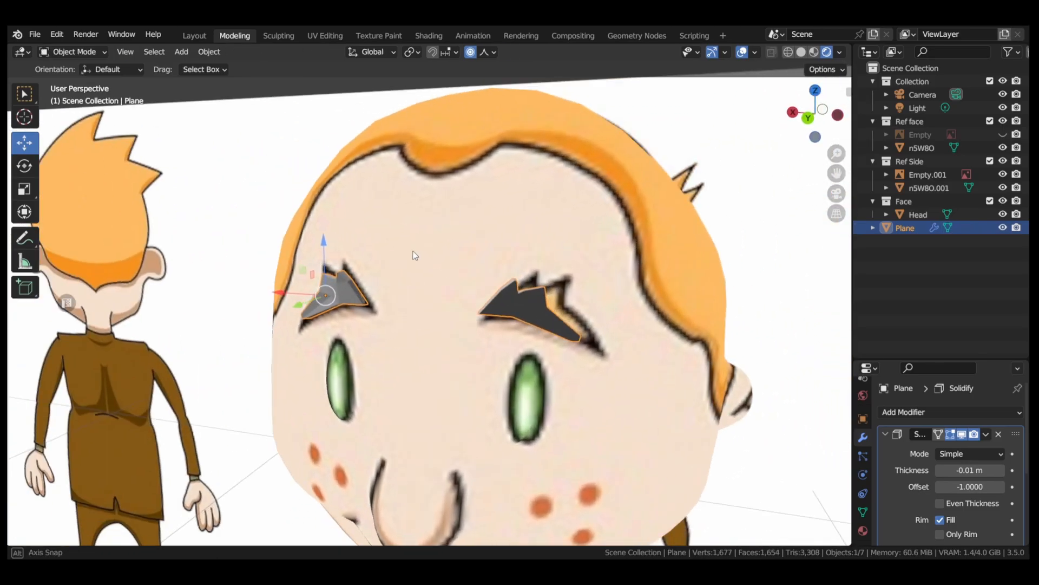
- Turn on the display of normals in the viewport overlays for the eyebrow mesh in Edit Mode
key("Tab")
left_click(755, 52)
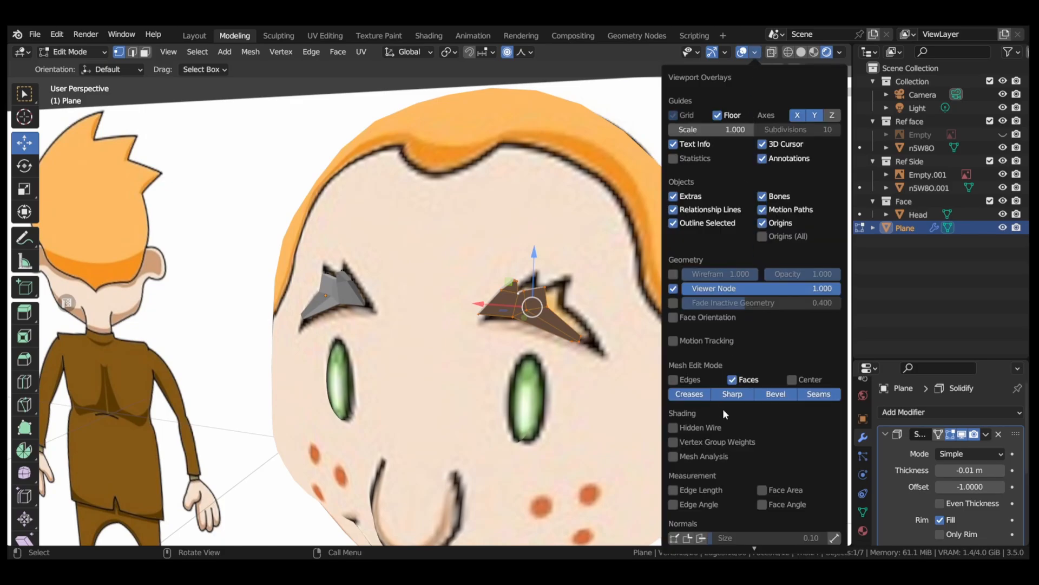
scroll(704, 542, "down", 2)
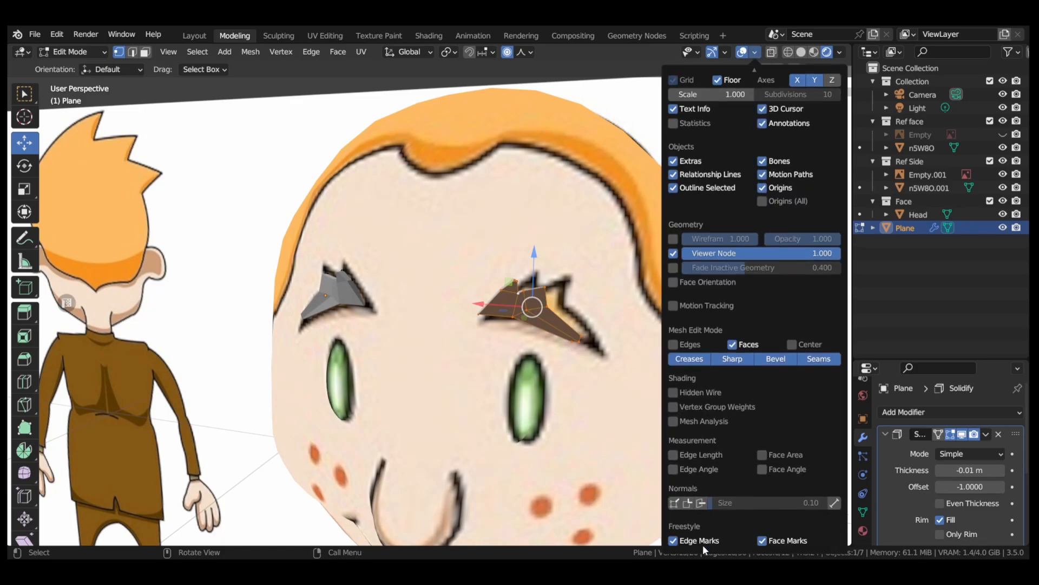
left_click(700, 504)
key("Tab")
key("Tab")
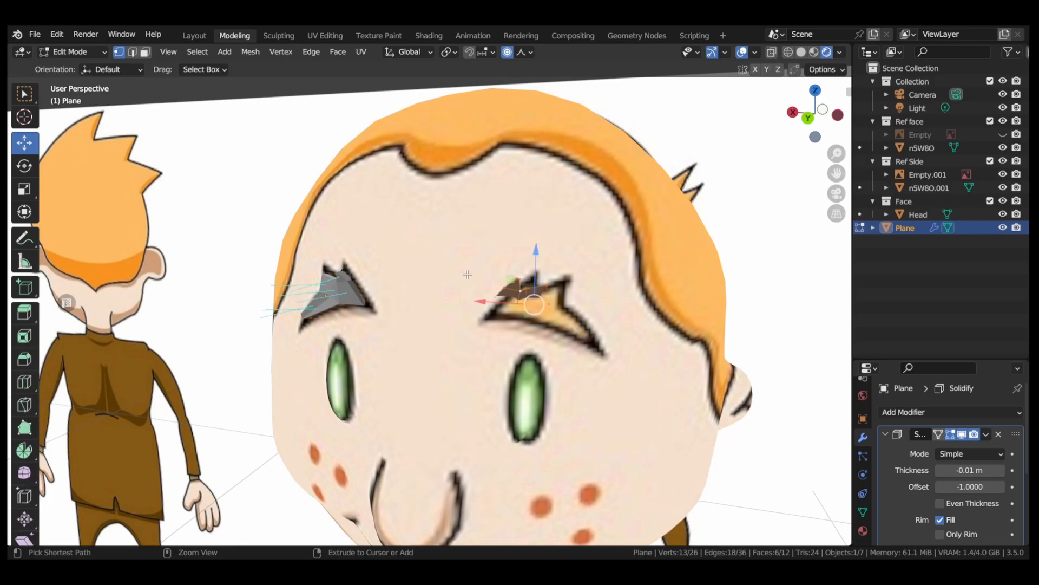
- Undo the last change to the eyebrow mesh and save the file, returning to Object Mode in the back orthographic view
key("ctrl+z")
middle_click_drag(497, 265, 523, 262)
scroll(523, 262, "down", 5)
key("ctrl+s")
key("Tab")
left_click(812, 115)
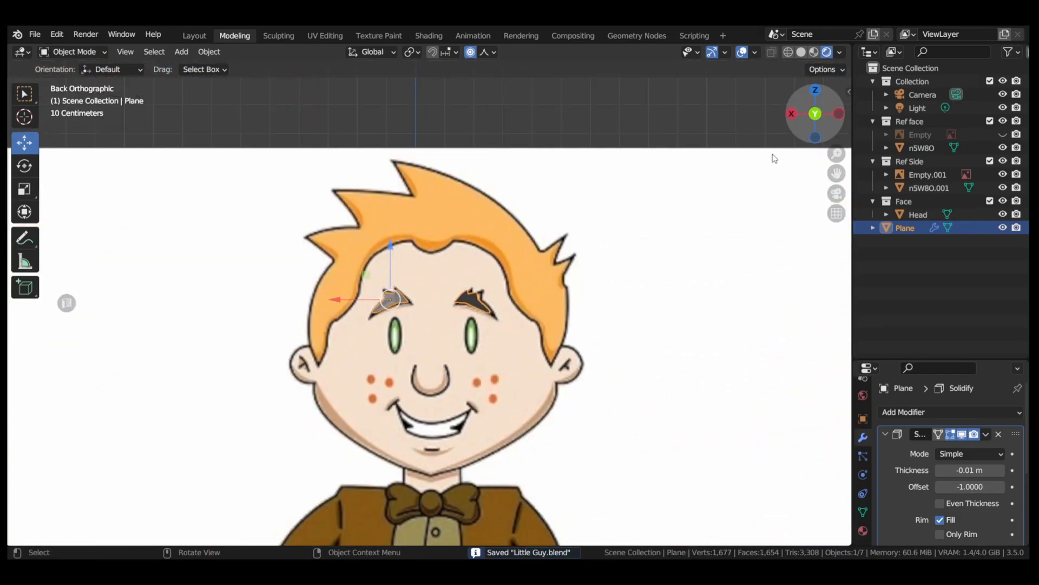
- Inspect the eyebrows from an angled view, return to the back orthographic view, and save the file
left_click(755, 52)
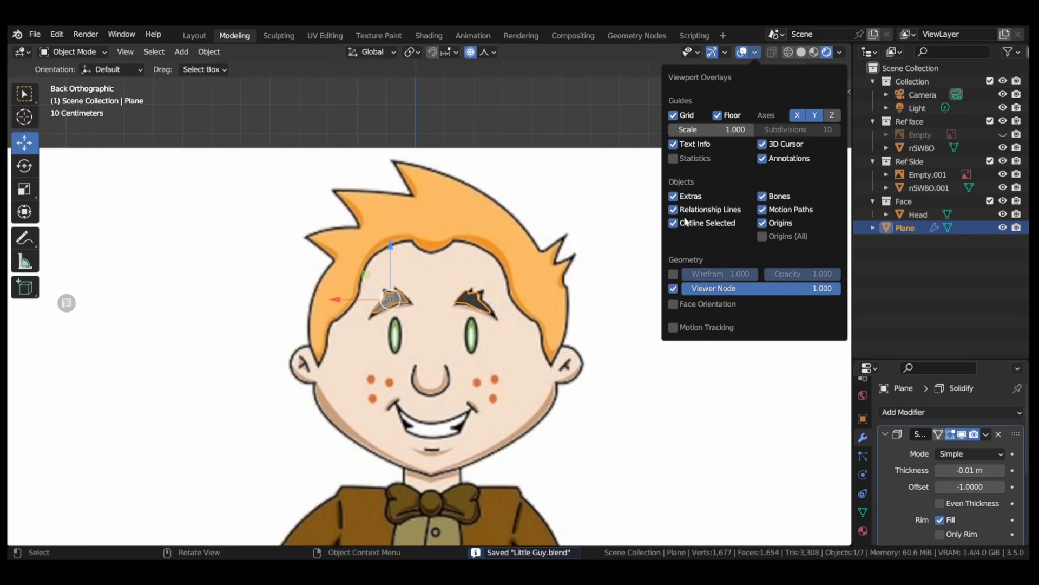
scroll(460, 207, "up", 2)
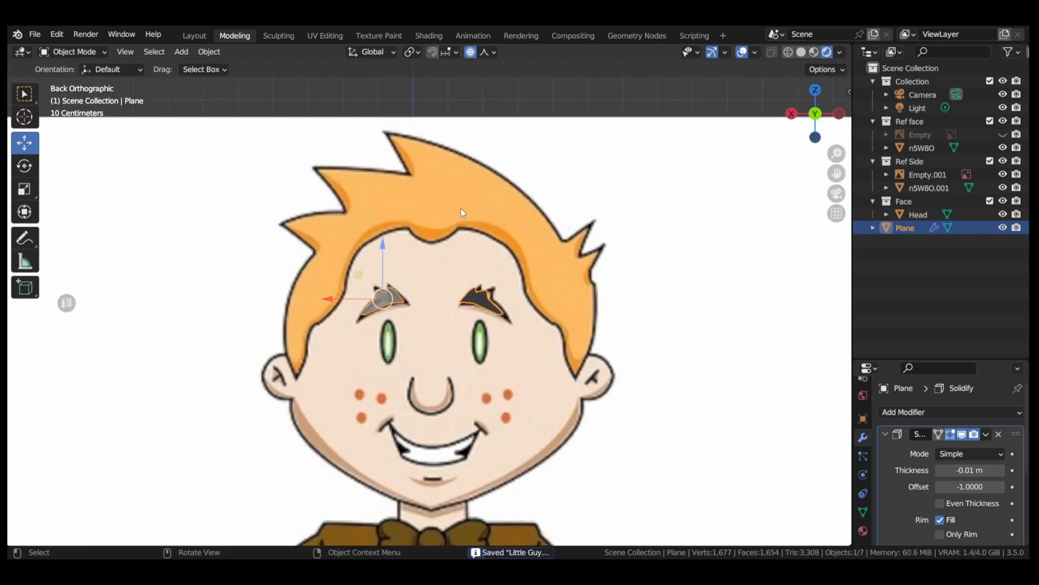
middle_click_drag(464, 251, 600, 233)
left_click(819, 116)
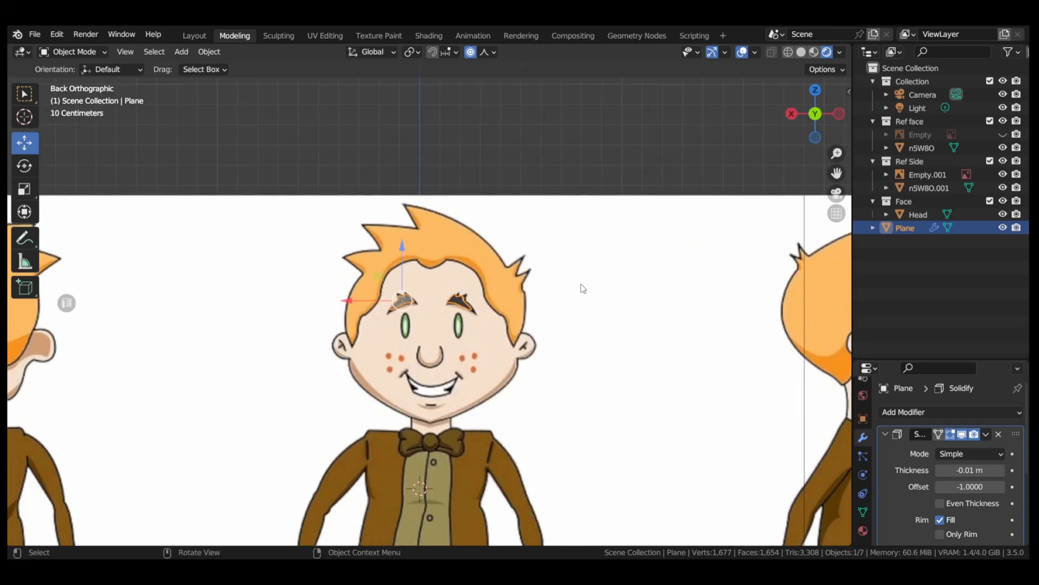
scroll(569, 288, "up", 3)
scroll(436, 294, "up", 3)
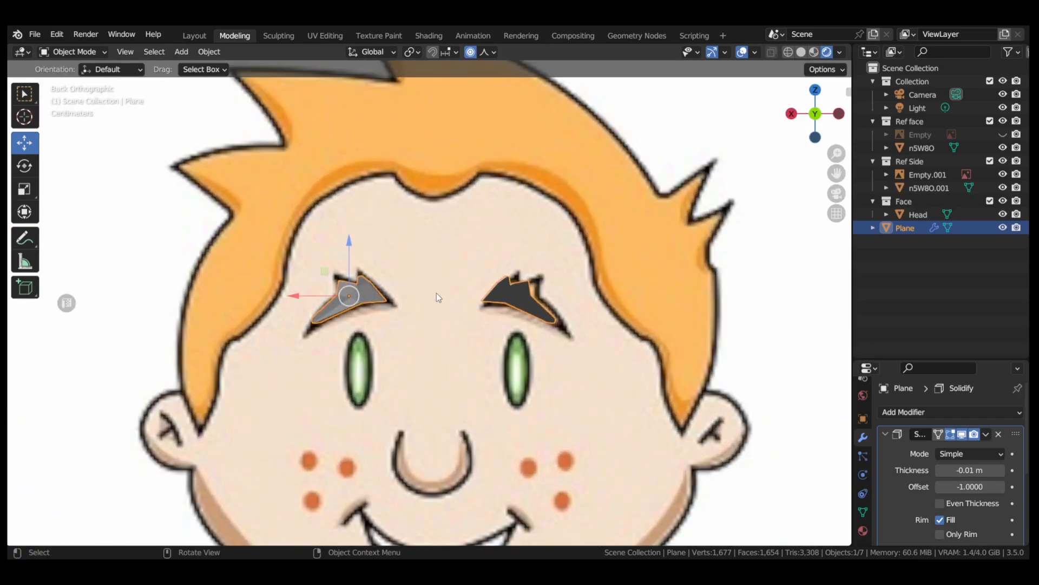
key("ctrl+s")
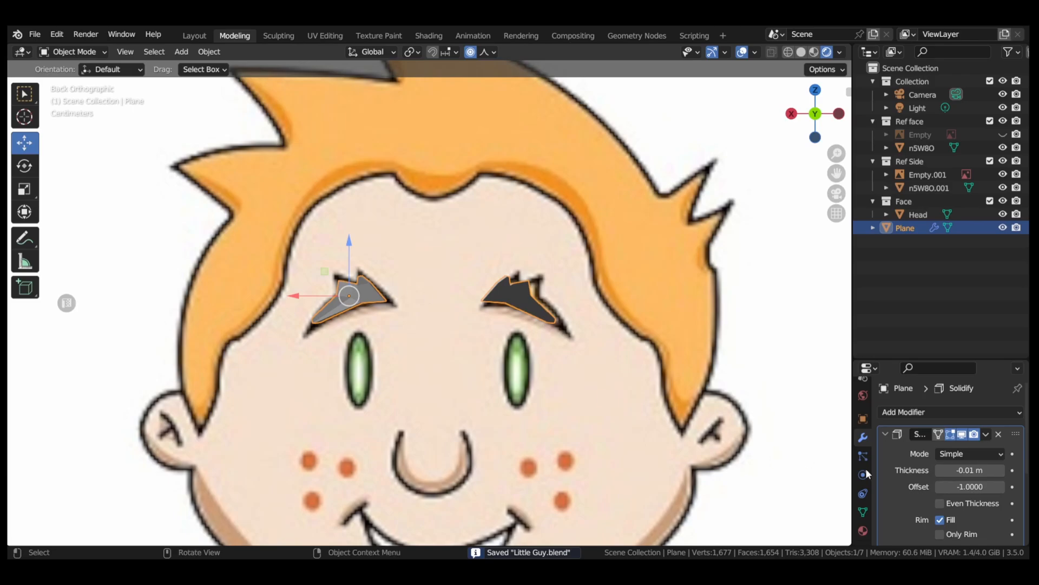
- Assign the existing n5W8O material to the eyebrow mesh
left_click(885, 434)
left_click(863, 512)
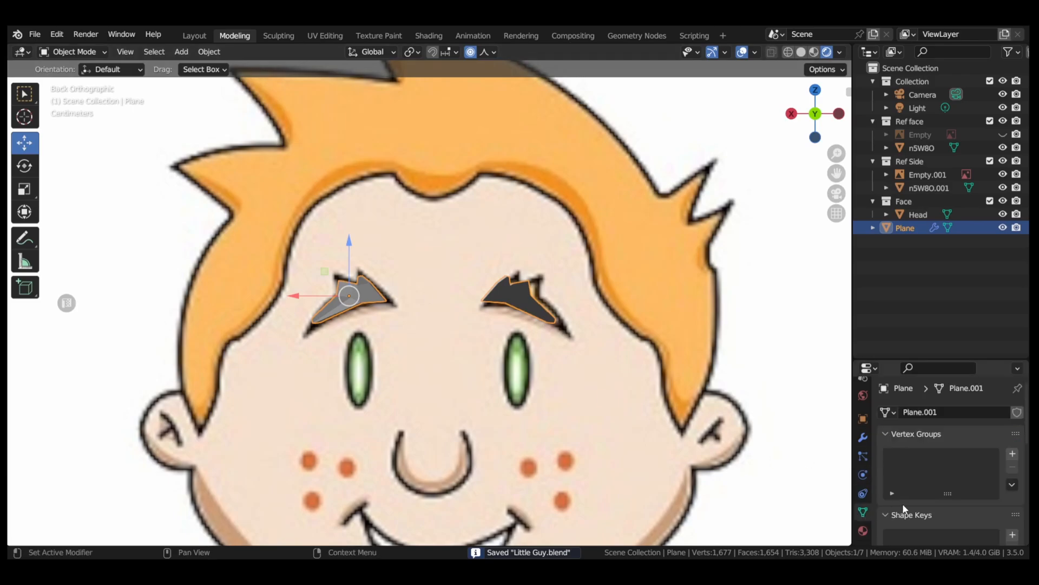
scroll(918, 491, "down", 6)
scroll(917, 481, "up", 2)
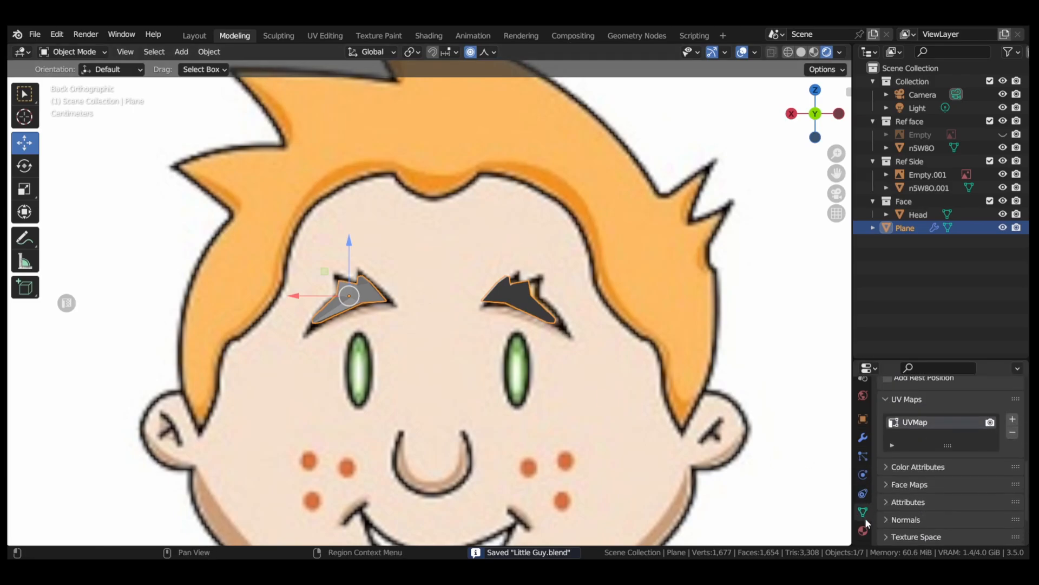
left_click(864, 529)
left_click(899, 467)
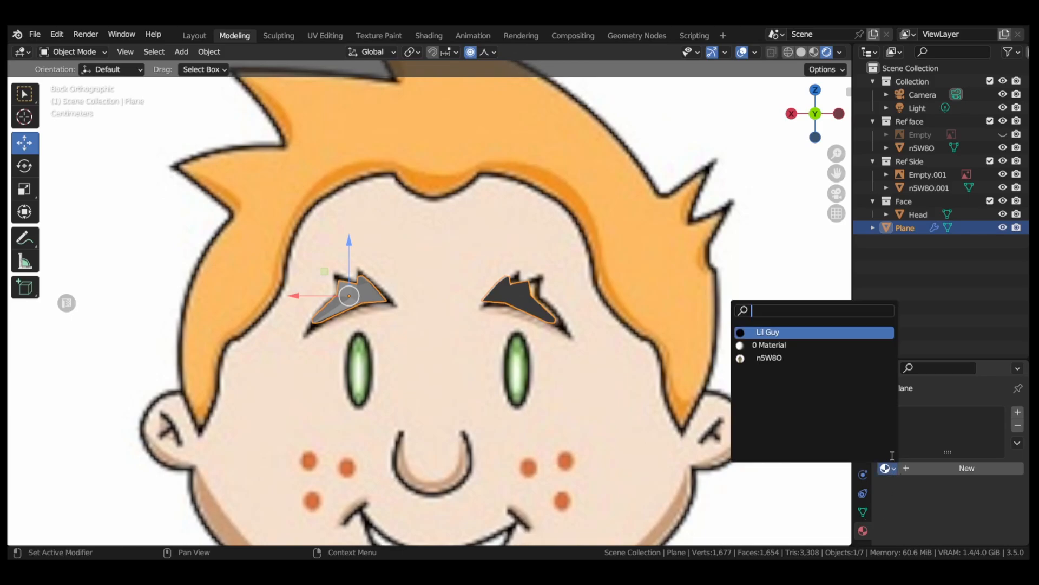
left_click(803, 355)
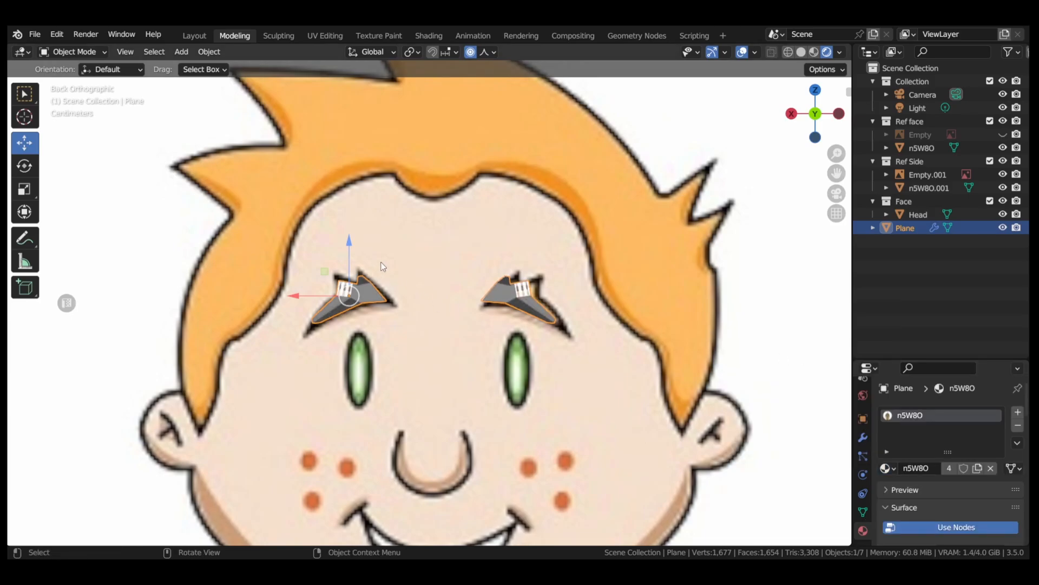
- Select all geometry of the eyebrows and the n5W8O reference plane in Edit Mode and unwrap it with Project from View (Bounds)
left_click(146, 205, "shift")
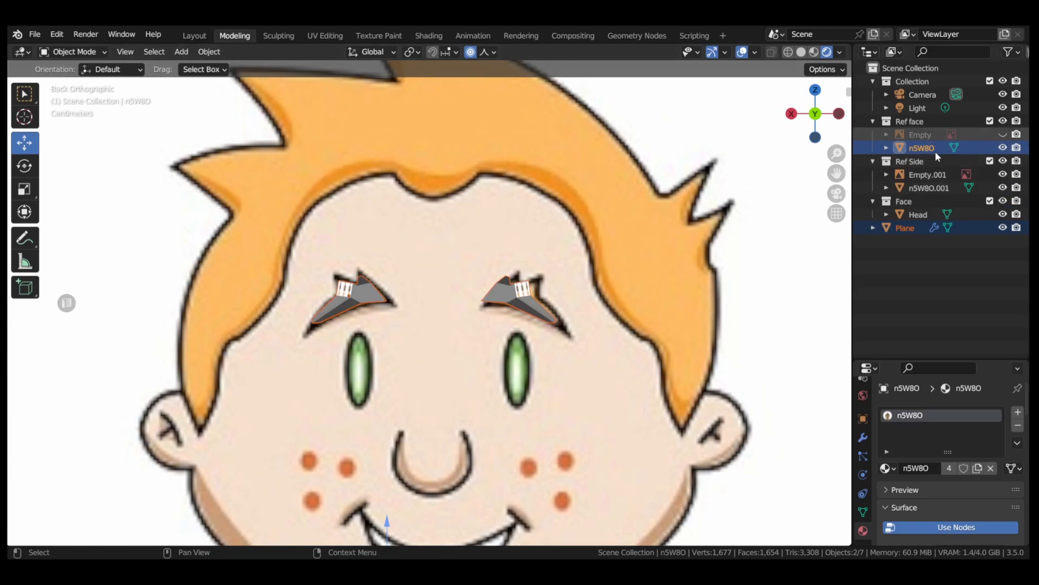
left_click(367, 295, "shift")
key("Tab")
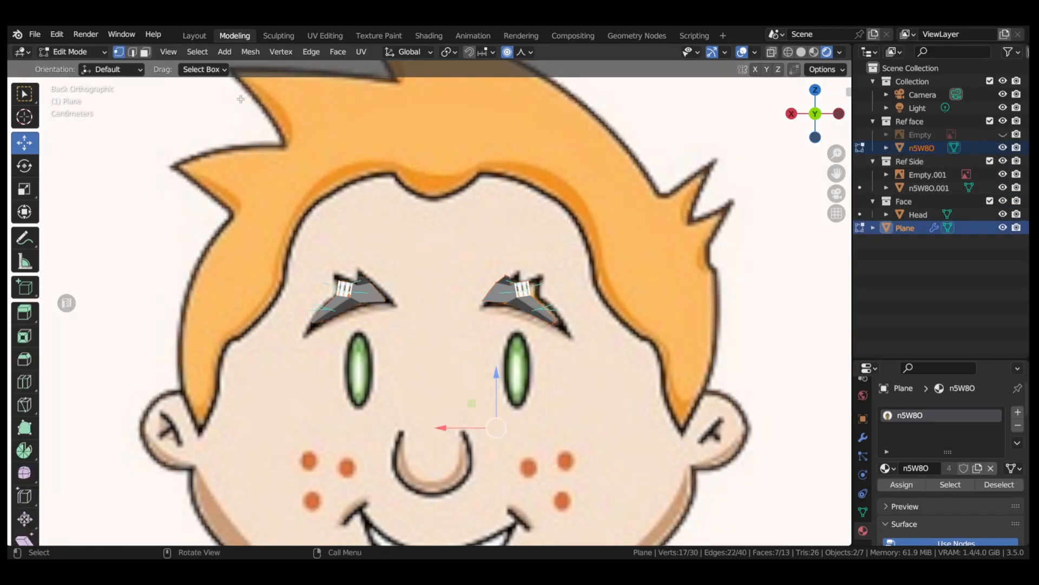
left_click(197, 52)
left_click(198, 67)
left_click(361, 52)
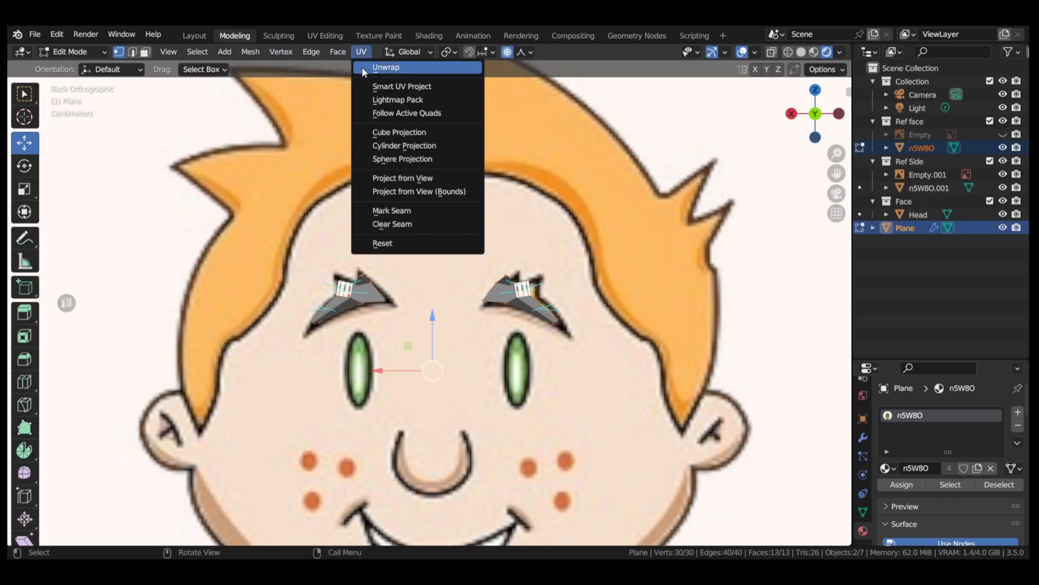
left_click(410, 192)
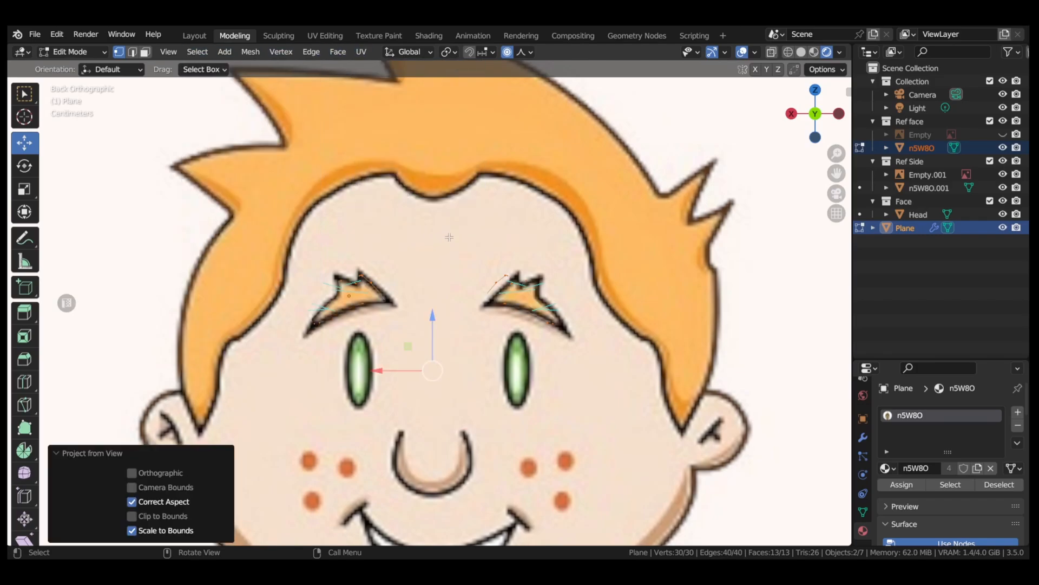
- Return to Object Mode, save the file, and deselect all objects
key("Tab")
key("ctrl+s")
scroll(449, 236, "down", 5)
left_click(537, 187)
middle_click_drag(537, 187, 535, 250)
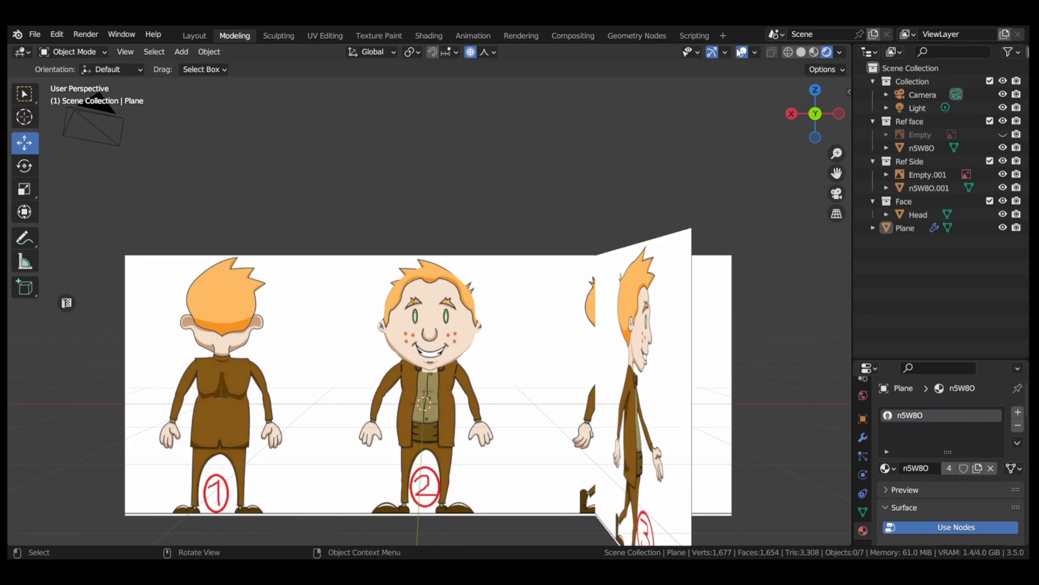
- Turn off the viewport overlays, exclude the Ref face and Ref Side collections from the view layer, and save the file
left_click(990, 121)
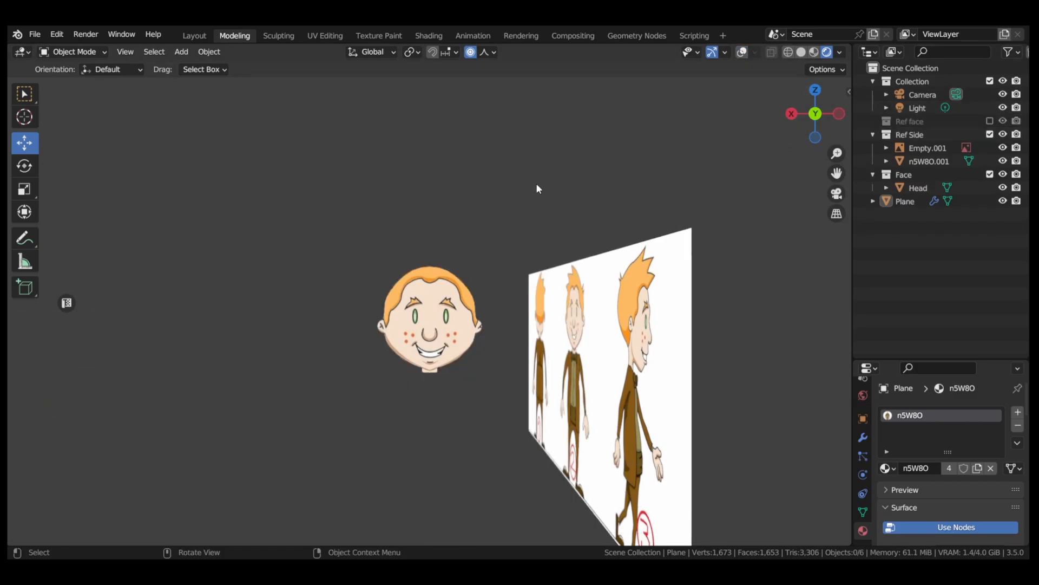
left_click(991, 121)
left_click(990, 121)
left_click(990, 135)
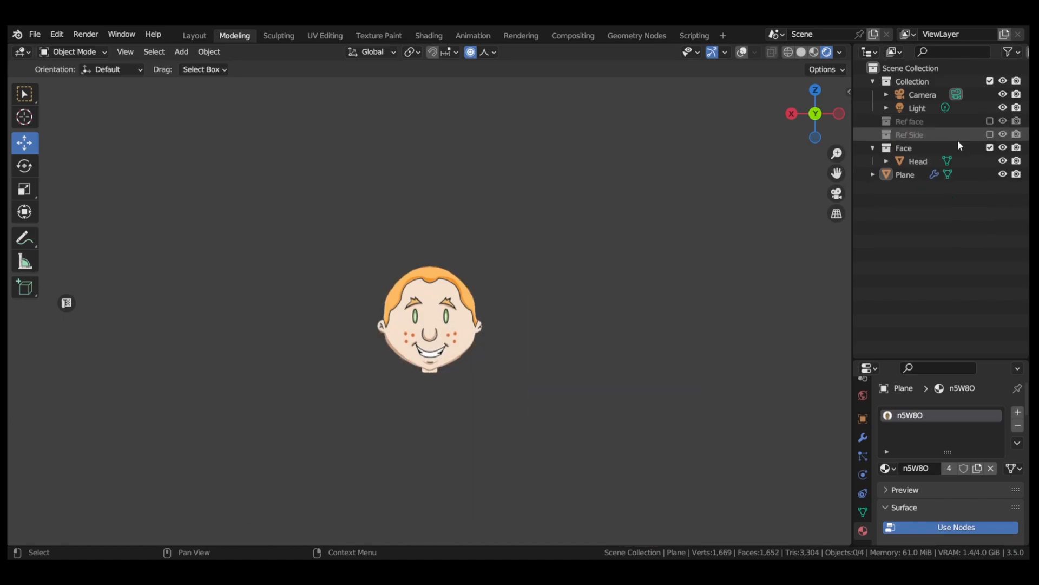
key("ctrl+s")
- Inspect the isolated head and eyebrows from several angles and return to the back orthographic view
middle_click_drag(636, 166, 608, 142)
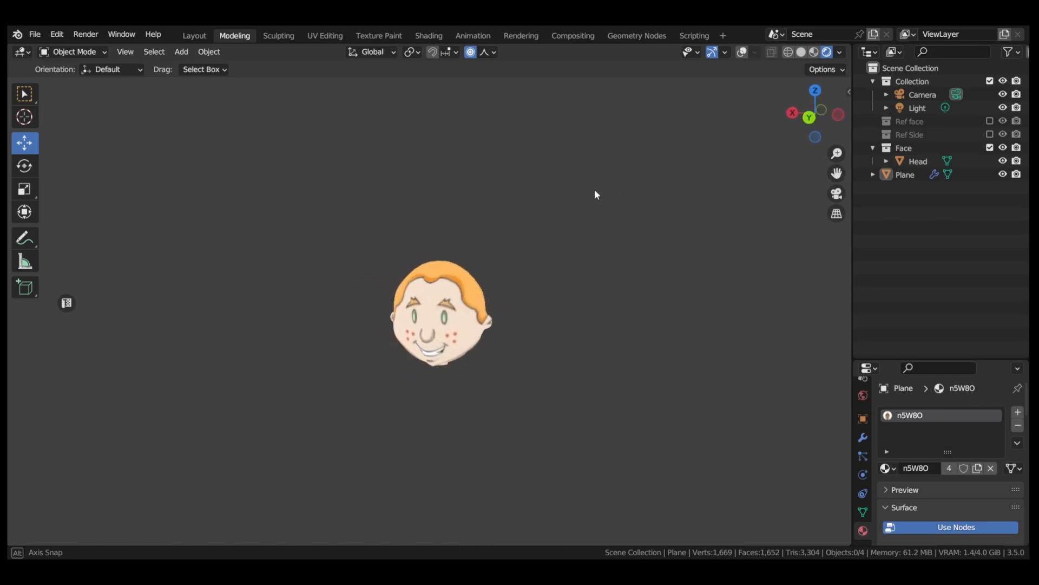
middle_click_drag(476, 194, 827, 126)
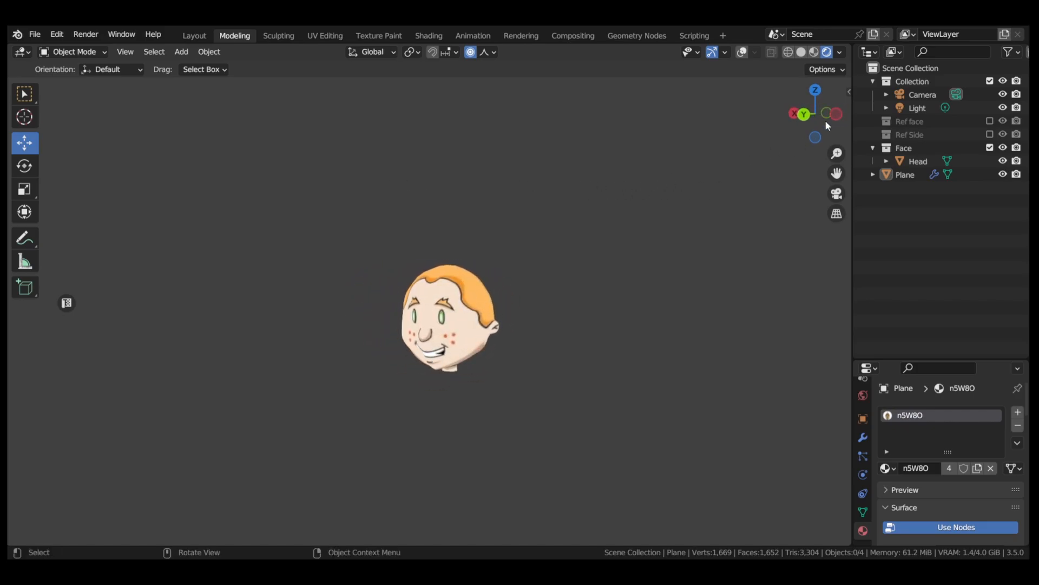
left_click(805, 115)
scroll(521, 304, "up", 4)
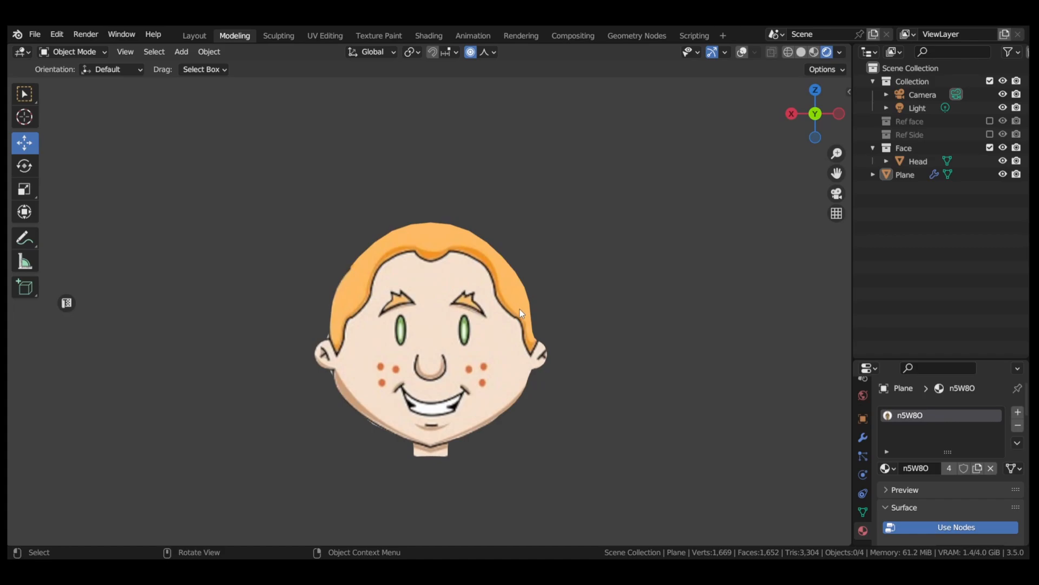
- Include the Ref Side and Ref face collections in the view layer again
left_click(990, 134)
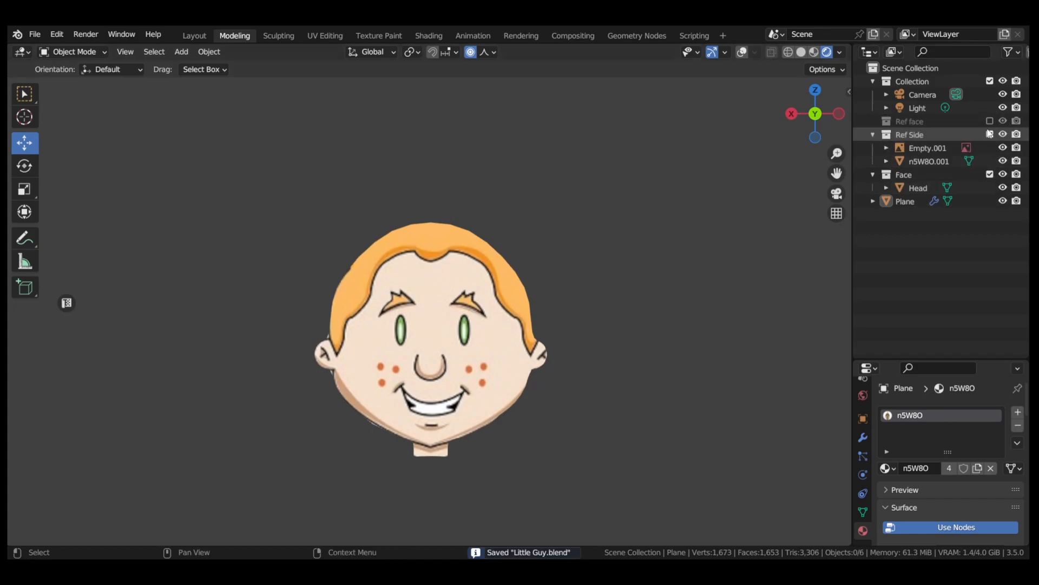
left_click(990, 122)
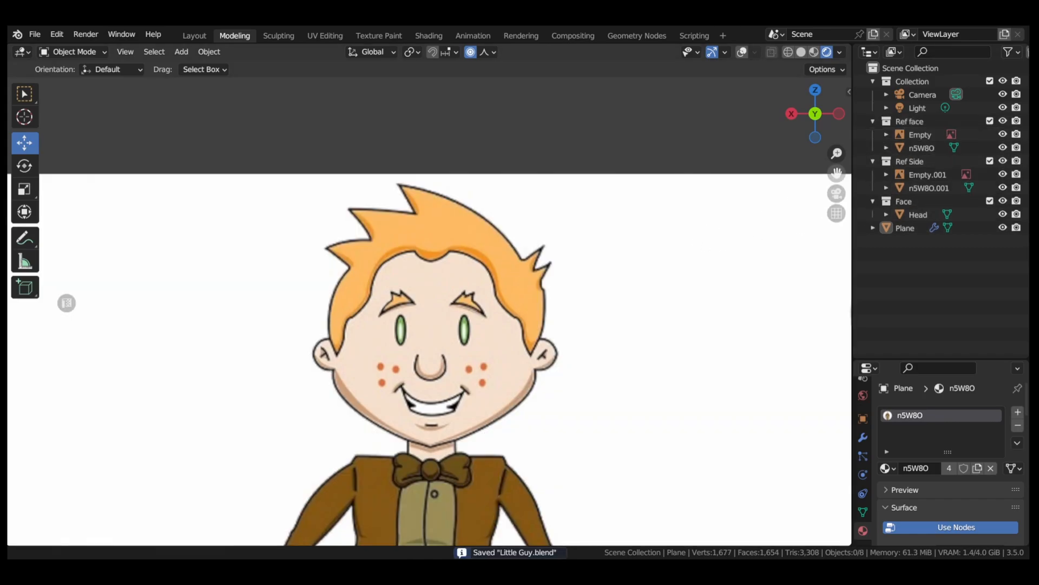
middle_click_drag(538, 256, 528, 220, "shift")
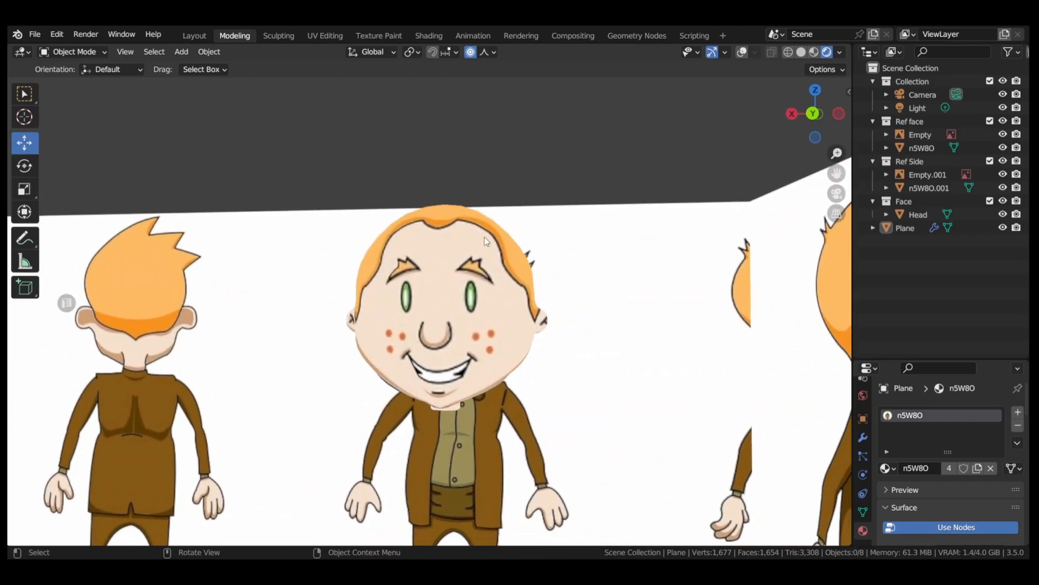
middle_click_drag(452, 280, 427, 322)
scroll(464, 320, "up", 2)
scroll(541, 325, "down", 1)
- Select the head, add a second material slot with a new material named Outline, and save the file
left_click(556, 325)
left_click(519, 324)
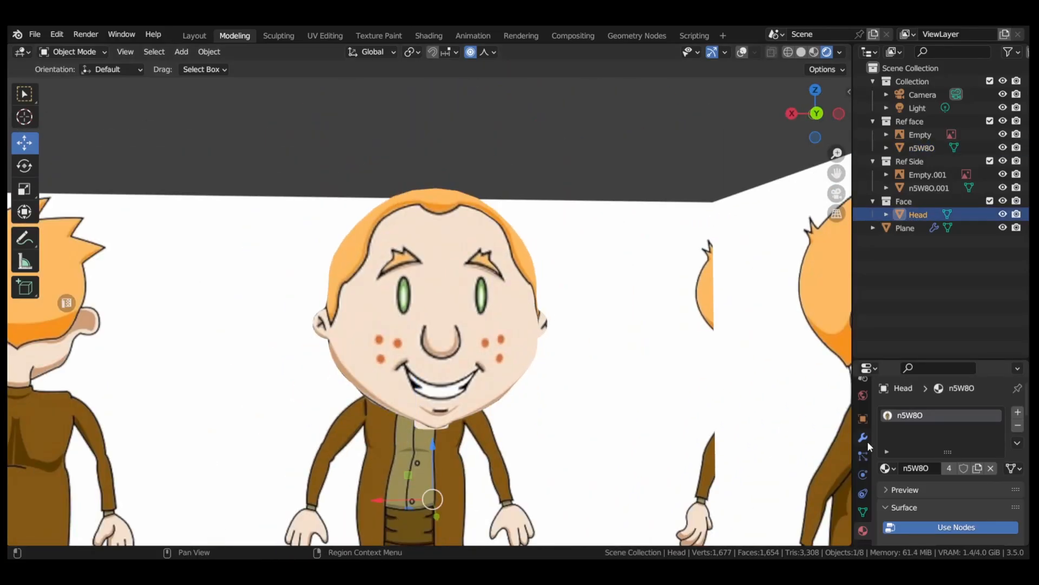
left_click(864, 438)
left_click(941, 407)
left_click(864, 530)
left_click(1017, 412)
left_click(915, 495)
double_click(921, 495)
type("Outline")
key("Return")
key("ctrl+s")
- Add an Emission node to the Outline material in the Shading workspace, connect it to the output's Surface, and return to Modeling
left_click(429, 35)
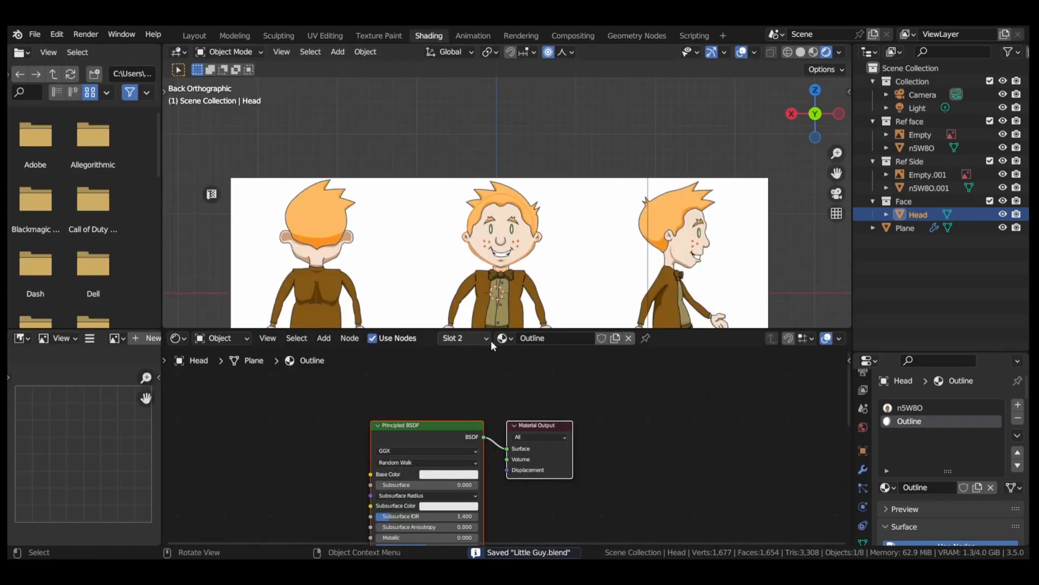
left_click(324, 338)
left_click(335, 356)
type("emi")
left_click_drag(450, 441, 525, 451)
left_click(235, 35)
middle_click_drag(322, 144, 389, 163)
key("ctrl+s")
- Add a Solidify modifier to the head with Flip and High Quality normals enabled and a material offset of 1
left_click(863, 438)
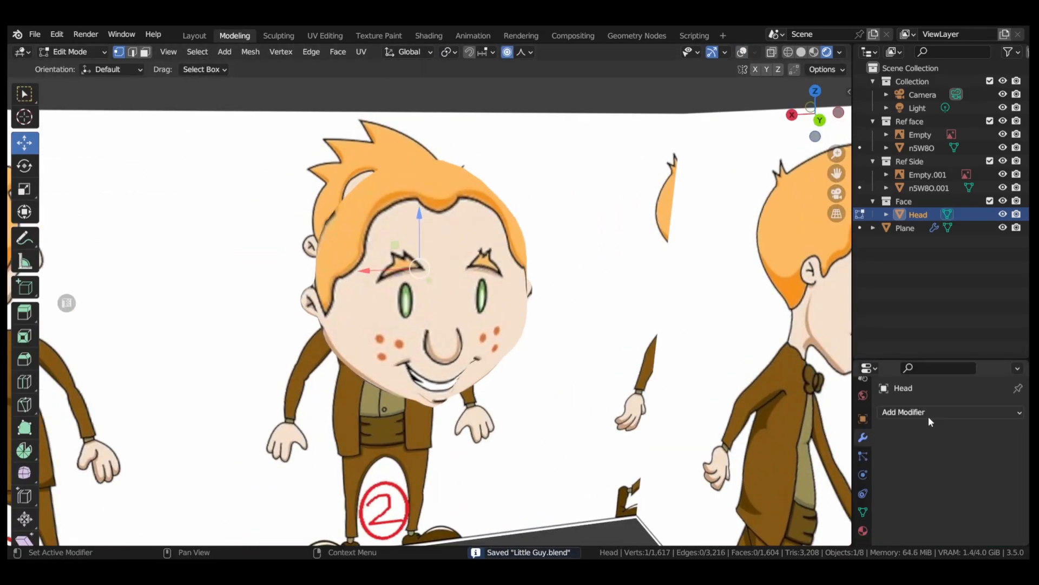
left_click(928, 416)
left_click(762, 324)
scroll(947, 487, "down", 5)
left_click(1014, 507)
left_click(944, 492)
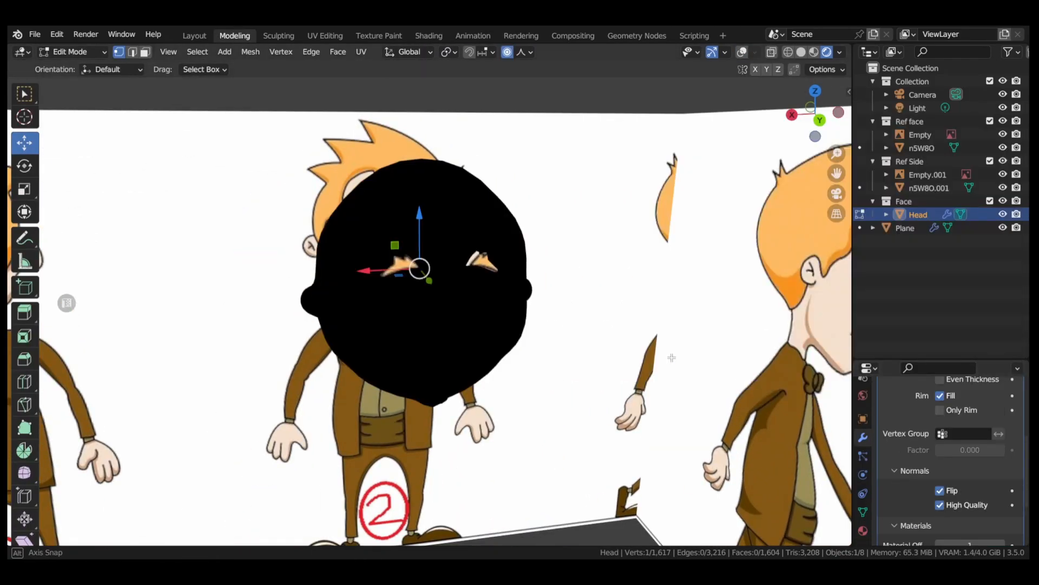
- Enable backface culling on the head's Outline material and save the file
middle_click_drag(673, 355, 720, 349)
left_click(864, 531)
left_click(946, 441)
middle_click_drag(606, 303, 520, 276)
key("ctrl+s")
- Select the eyebrow mesh in Object Mode, apply its Solidify modifier, and open it in Edit Mode in the back orthographic view
key("Tab")
left_click(547, 214)
left_click(863, 438)
middle_click_drag(433, 260, 606, 249)
key("Tab")
left_click(806, 116)
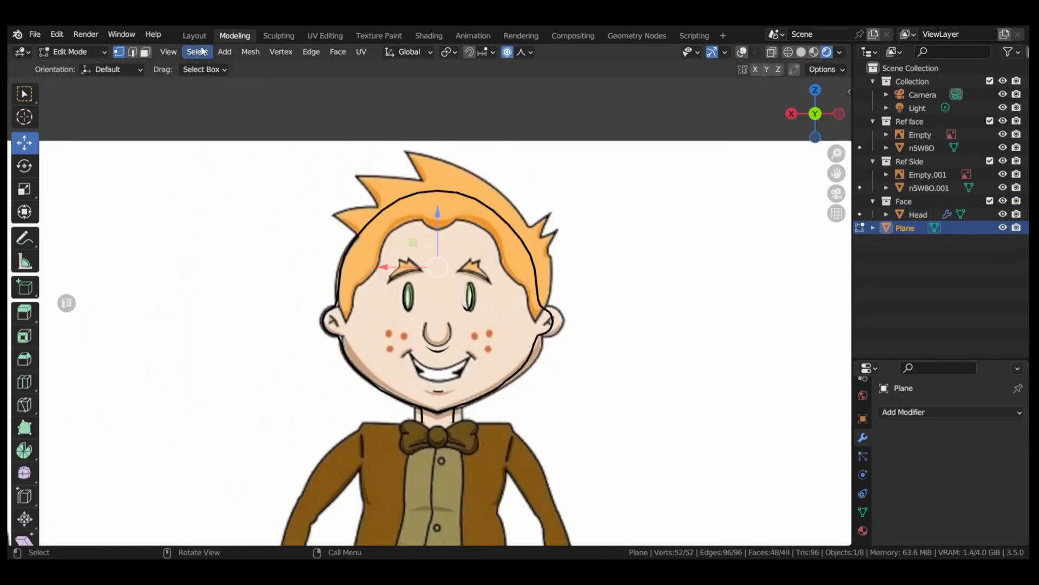
- Turn the viewport overlays back on and join the eyebrow mesh into the head object
key("Tab")
left_click(742, 52)
middle_click_drag(436, 153, 336, 179)
left_click(368, 217, "shift")
left_click(209, 51)
left_click(221, 180)
- Enter Edit Mode on the joined head and turn off the display of normals in the viewport overlays
middle_click_drag(628, 238, 540, 246)
scroll(540, 235, "up", 2)
left_click(863, 531)
scroll(885, 467, "up", 7)
key("Tab")
left_click(754, 52)
left_click(666, 512)
- Select the entire head mesh, recalculate its normals to the outside, and save the file
left_click(252, 52)
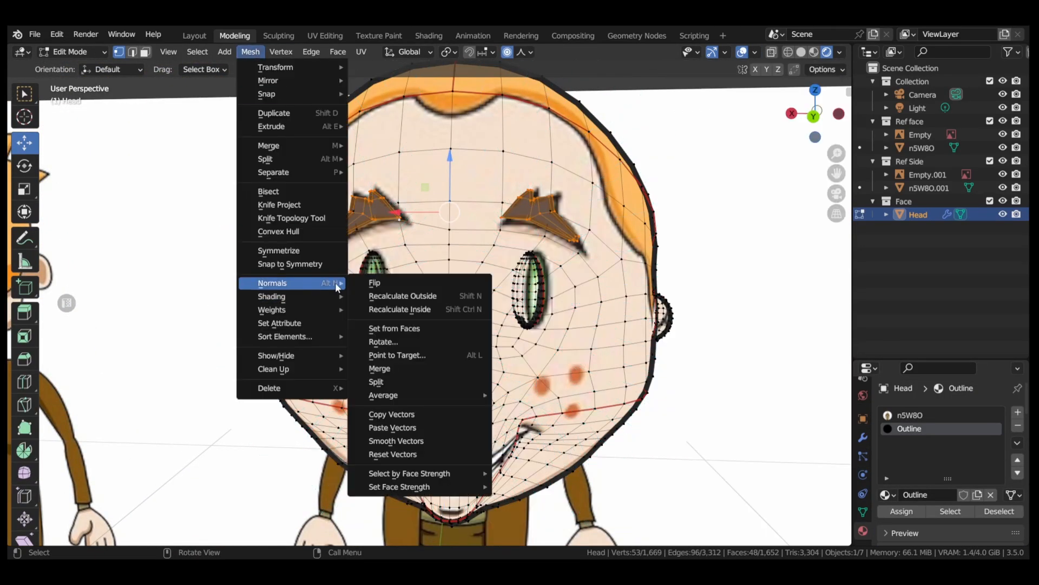
key("a")
left_click(813, 116)
left_click(365, 54)
mouse_move(251, 52)
mouse_move(282, 283)
left_click(385, 283)
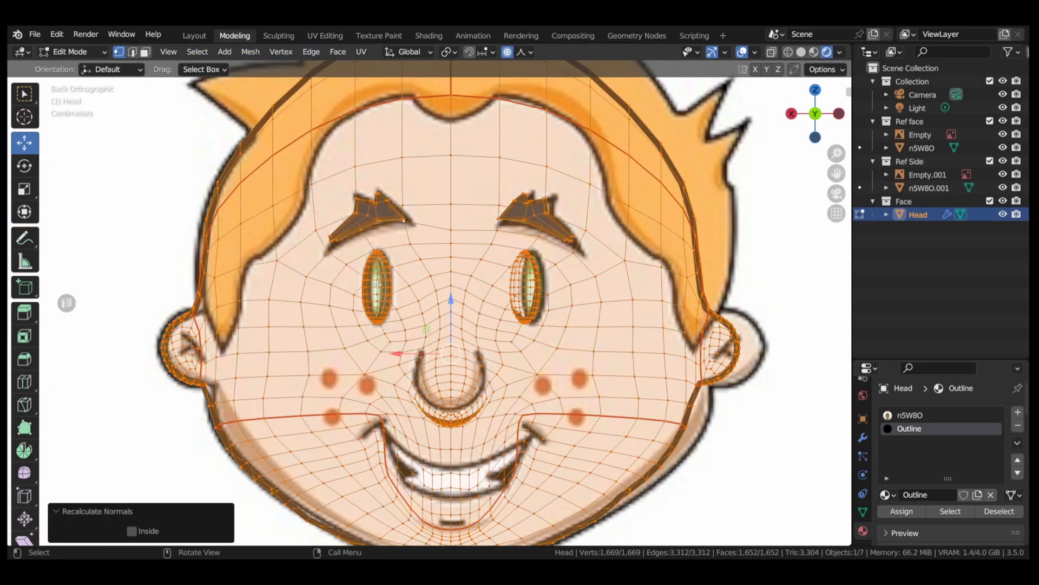
key("ctrl+s")
- Select all linked geometry of both eyebrows within the head mesh
left_click(368, 214)
key("ctrl+l")
left_click(533, 215, "shift")
key("ctrl+l")
- Turn off the viewport display of the head's Solidify modifier and check the UV Editing workspace before returning to Modeling
middle_click_drag(813, 451, 596, 271)
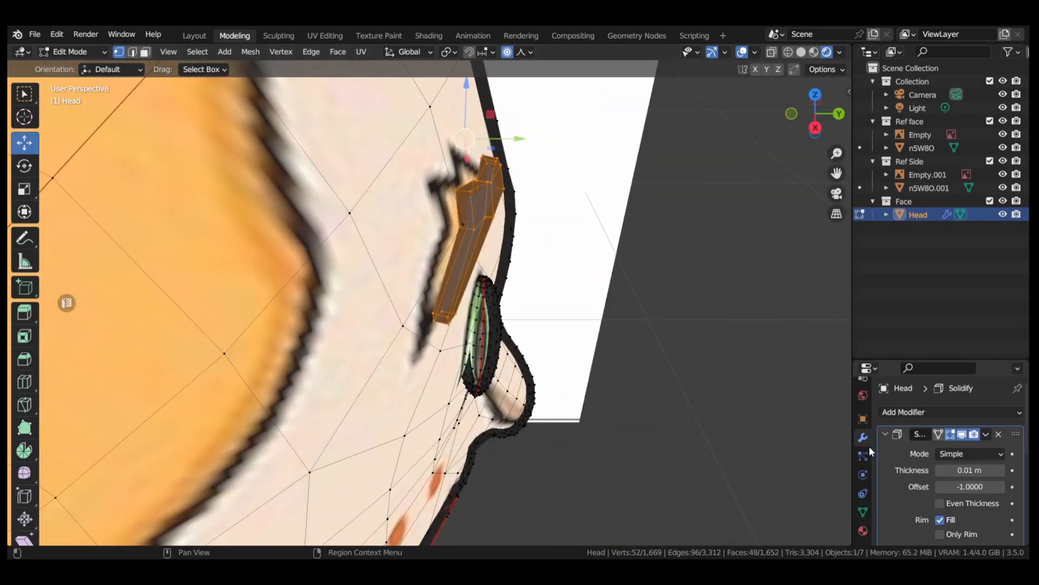
middle_click_drag(595, 271, 565, 269)
scroll(566, 269, "up", 2)
left_click(323, 35)
left_click(231, 37)
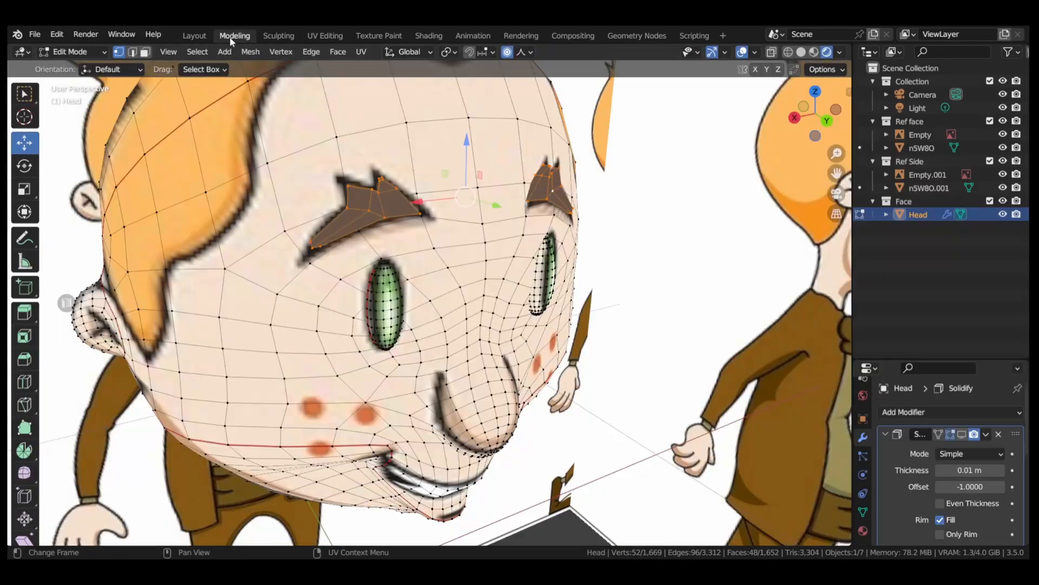
- Add a loop cut around the thickness of one eyebrow in the head mesh
scroll(411, 260, "up", 2)
middle_click_drag(411, 260, 487, 336)
middle_click_drag(162, 368, 15, 387)
middle_click_drag(271, 325, 411, 232)
left_click(373, 250)
left_click(25, 382)
middle_click_drag(303, 336, 390, 325)
left_click(438, 323)
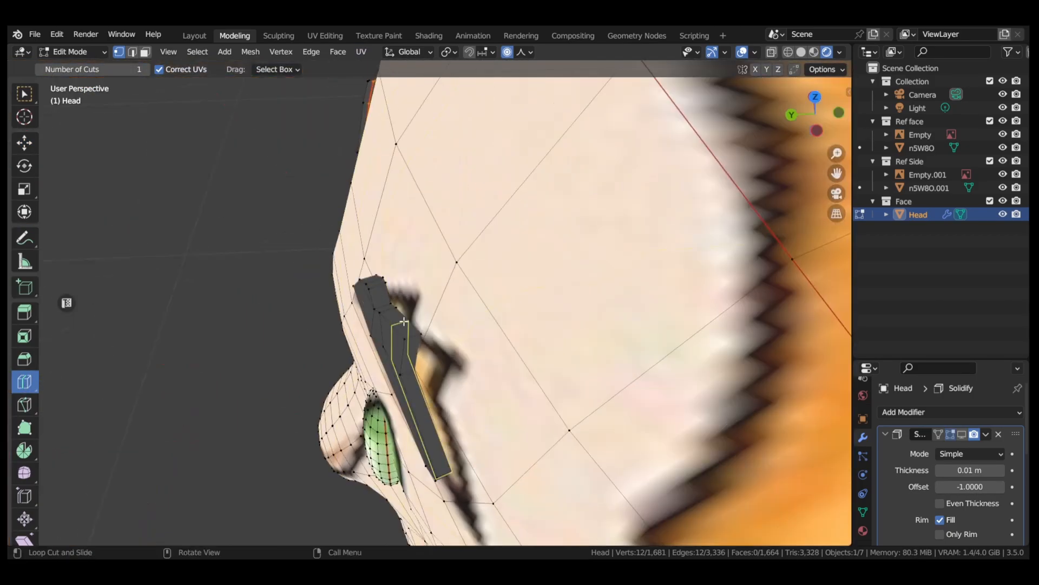
- Project the eyebrow UVs from view and inspect the head's texture in Object Mode
left_click(361, 52)
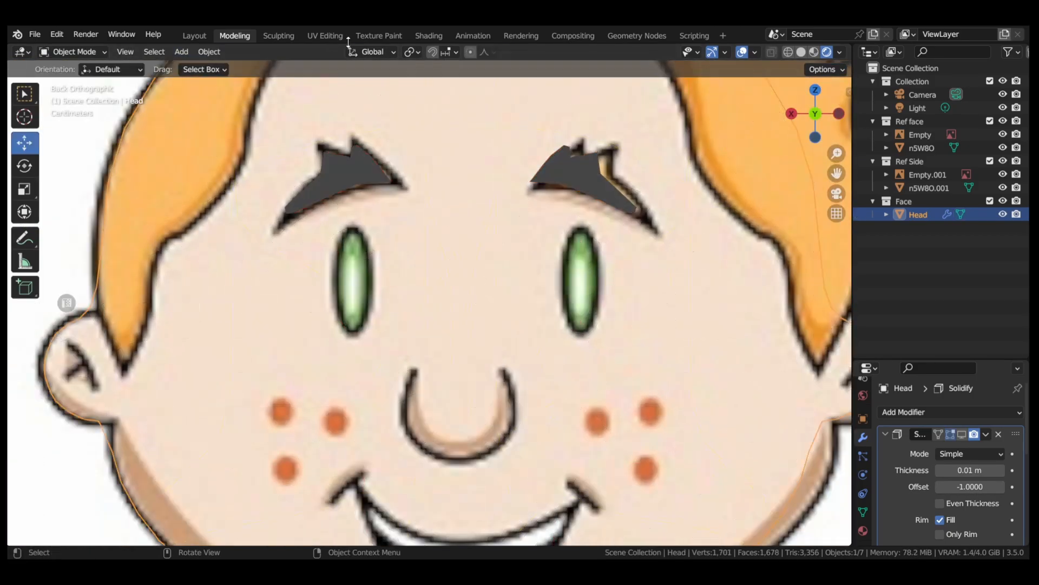
scroll(433, 303, "down", 5)
left_click(495, 414)
middle_click_drag(495, 325, 411, 412)
left_click(444, 260)
key("alt+z")
left_click_drag(520, 353, 326, 241)
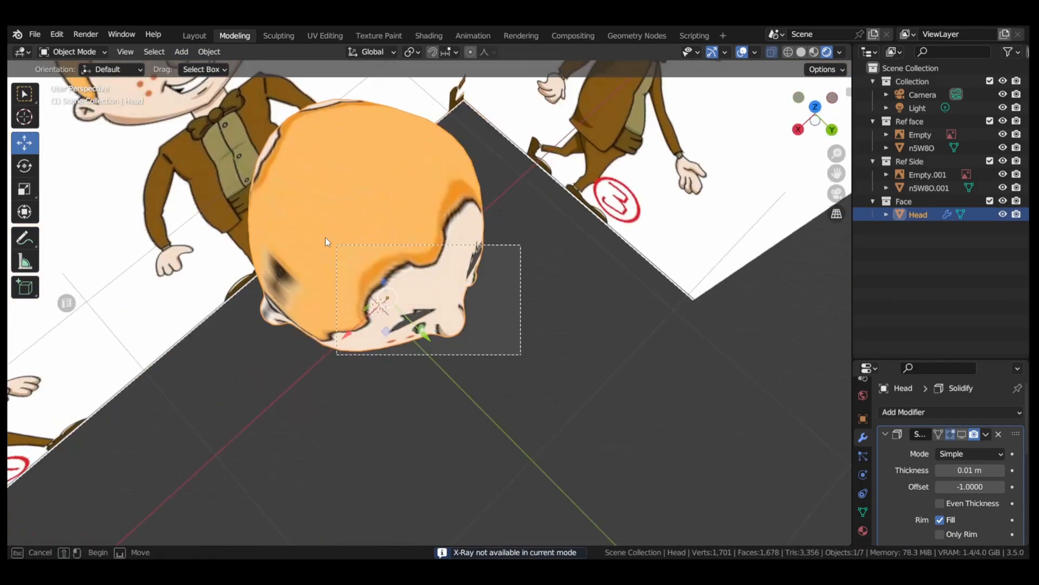
middle_click_drag(378, 303, 482, 243)
scroll(481, 244, "up", 4)
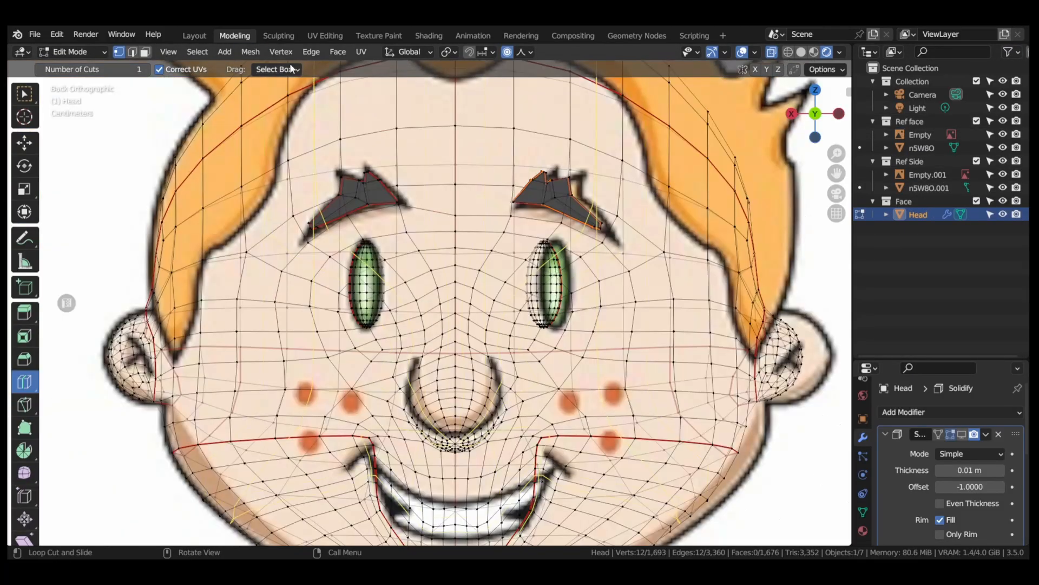
- Try to unwrap the linked geometry of both eyebrows and scale down their UV islands
key("ctrl+l")
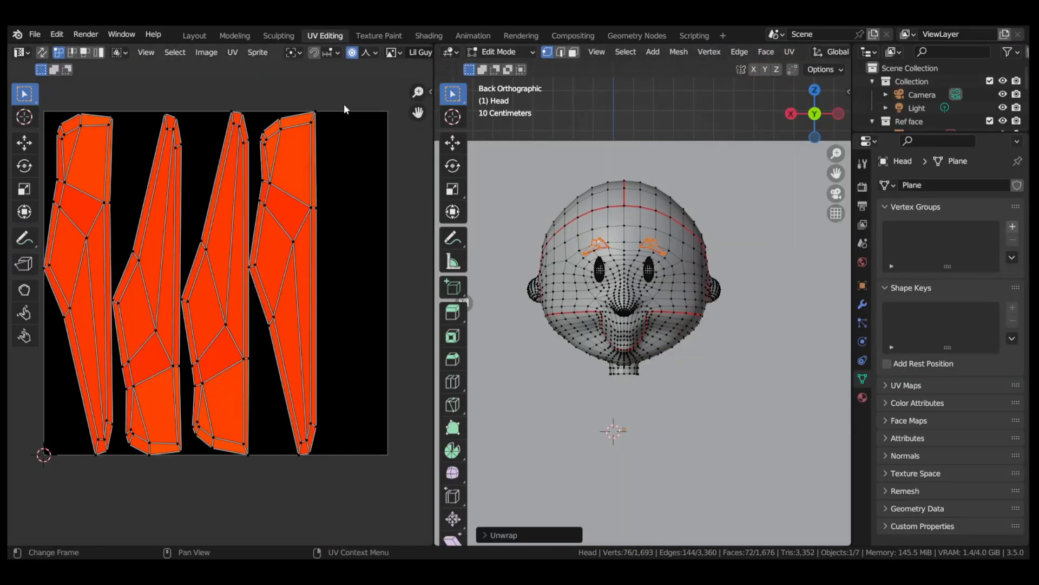
key("s")
left_click(214, 248)
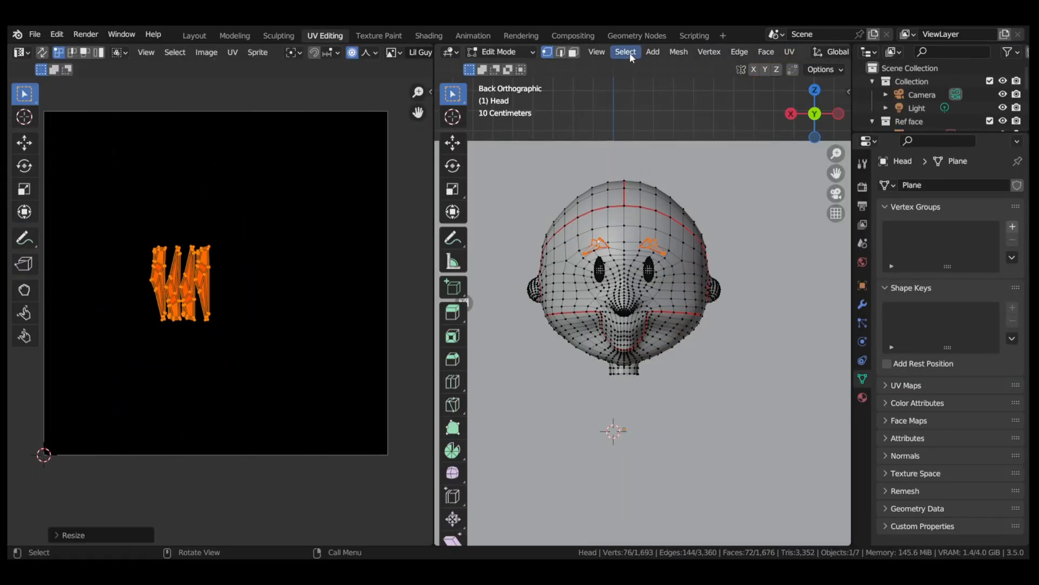
key("a")
scroll(167, 233, "up", 5)
scroll(299, 132, "down", 1)
key("ctrl+z")
key("ctrl+z")
key("ctrl+z")
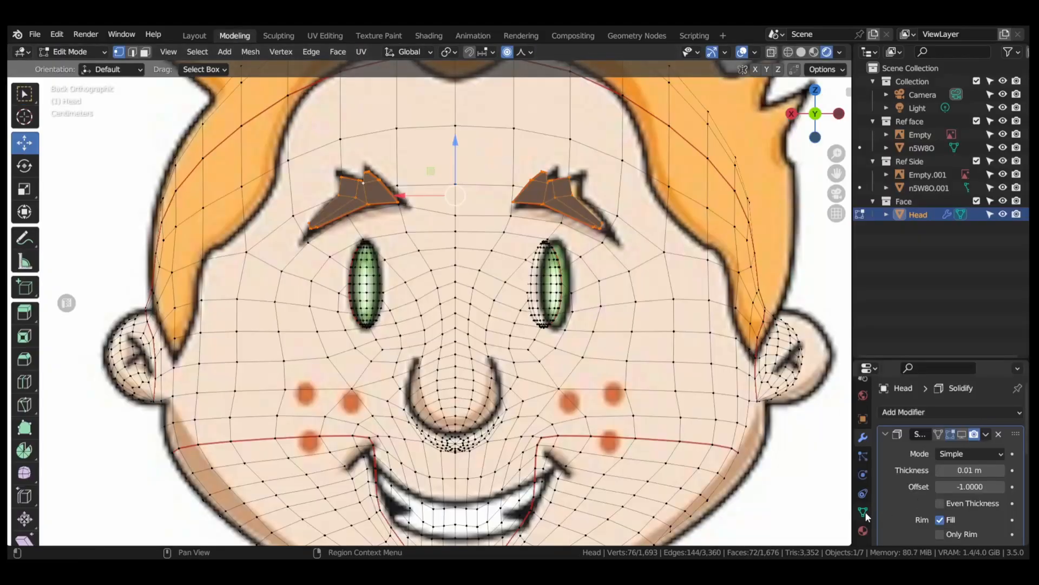
- Set Final UV as the head's active UV map, with Proj as the render map
left_click(991, 432)
left_click(921, 422)
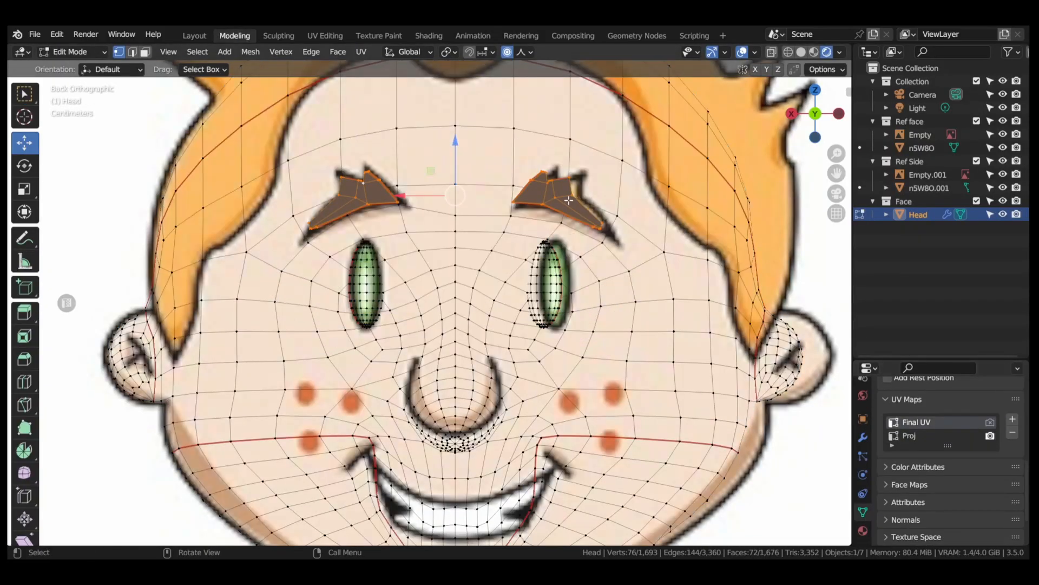
left_click(920, 435)
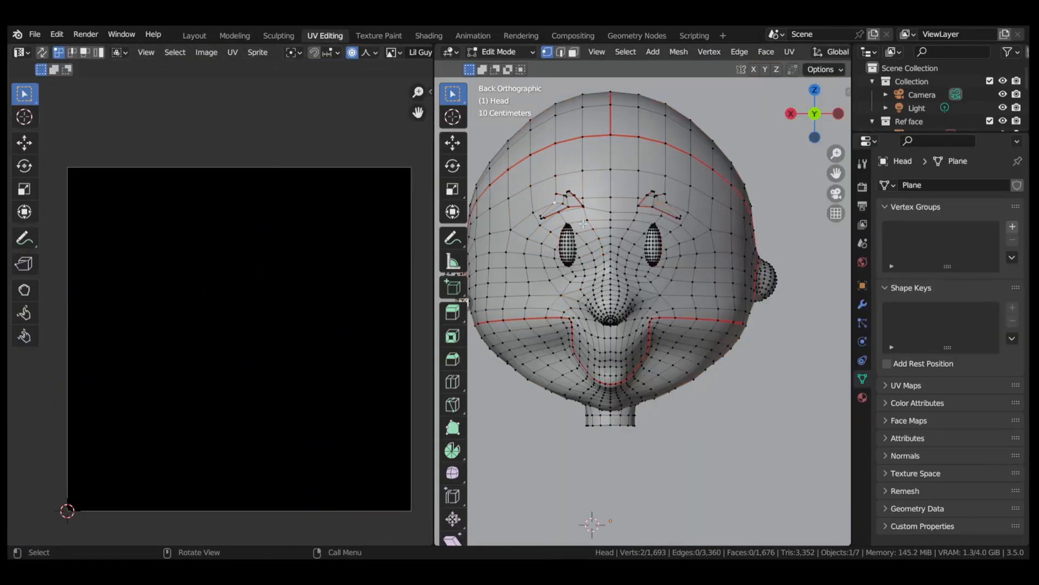
- Unwrap both eyebrows in the UV Editing workspace, scaling down their UV islands and moving them aside
key("ctrl+l")
key("u")
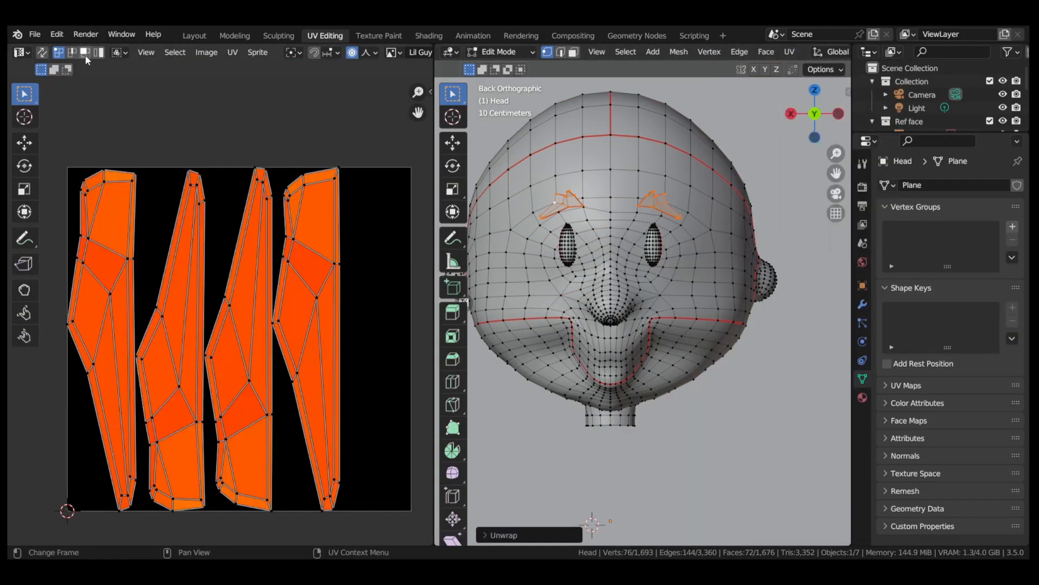
left_click(43, 53)
key("s")
left_click(254, 324)
key("g")
left_click(358, 276)
key("s")
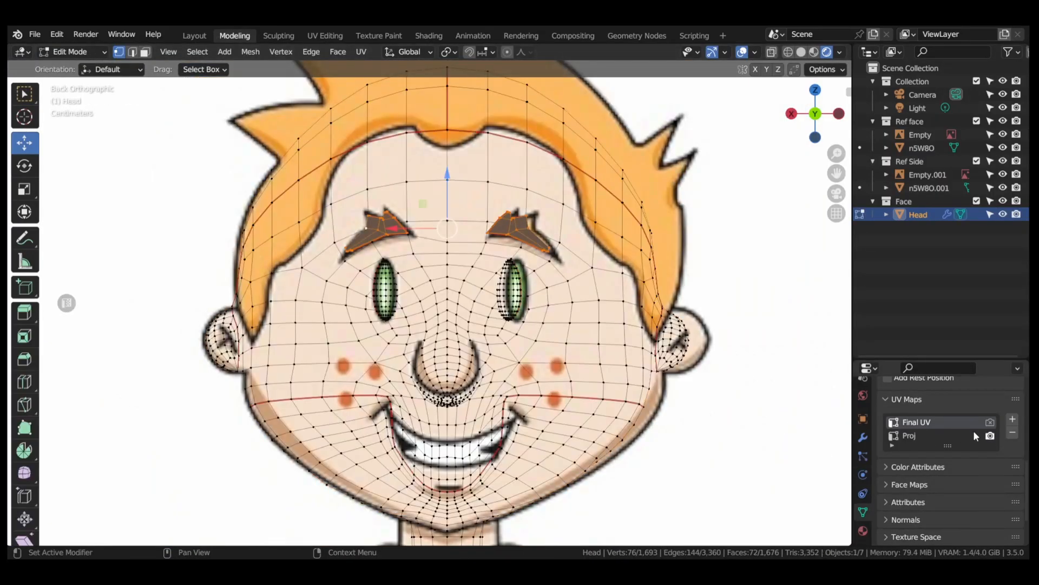
- Try to remove a material slot from the head while in Edit Mode
left_click(862, 530)
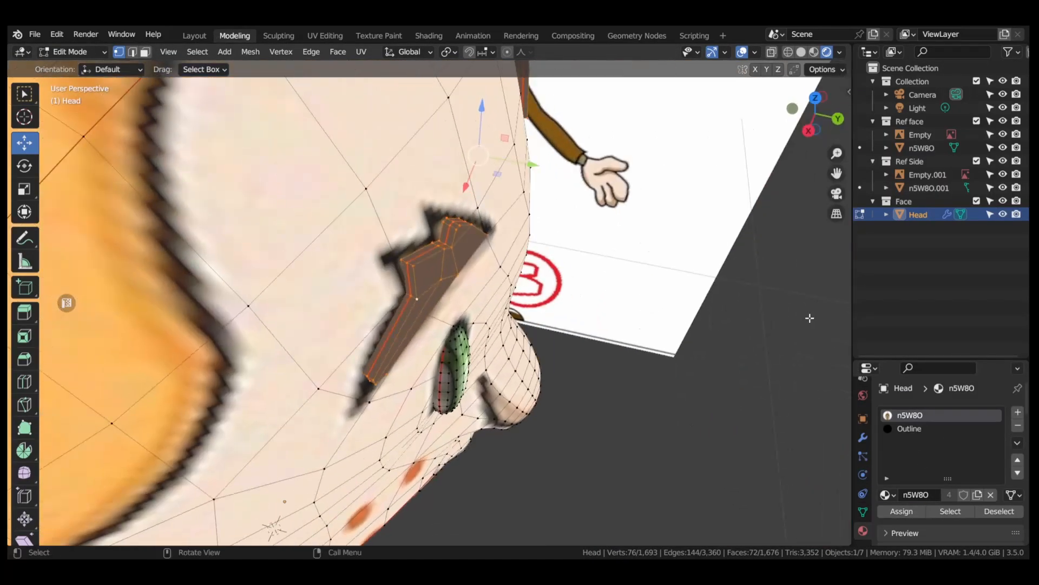
left_click(1018, 422)
key("Tab")
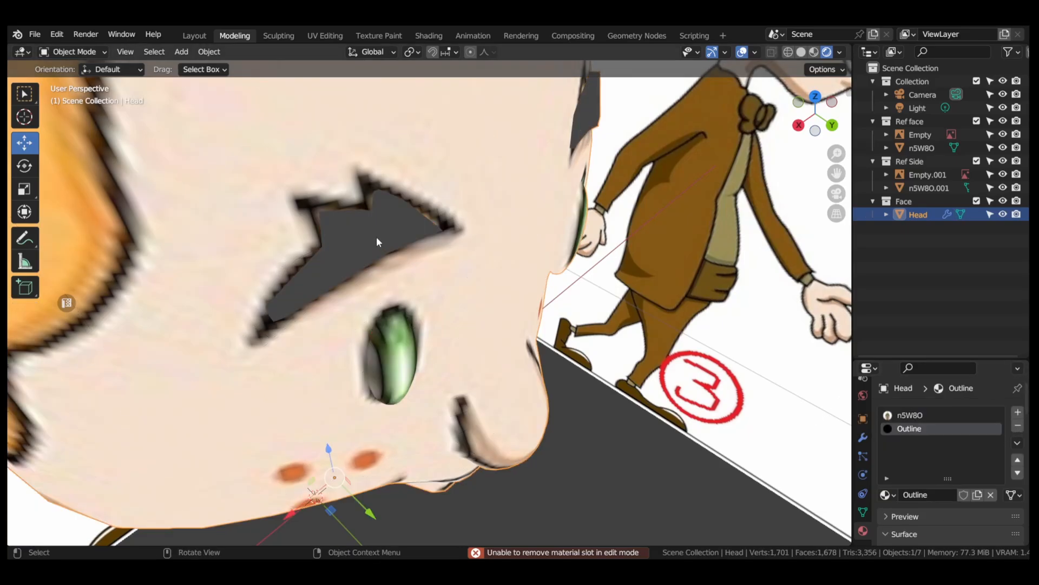
key("Tab")
- Project the eyebrows' UVs from view and make Proj the head's active UV map
left_click(250, 52)
mouse_move(303, 283)
left_click(398, 455)
left_click(361, 52)
middle_click_drag(698, 260, 601, 238, "alt")
left_click(863, 512)
left_click(901, 498)
scroll(920, 493, "down", 1)
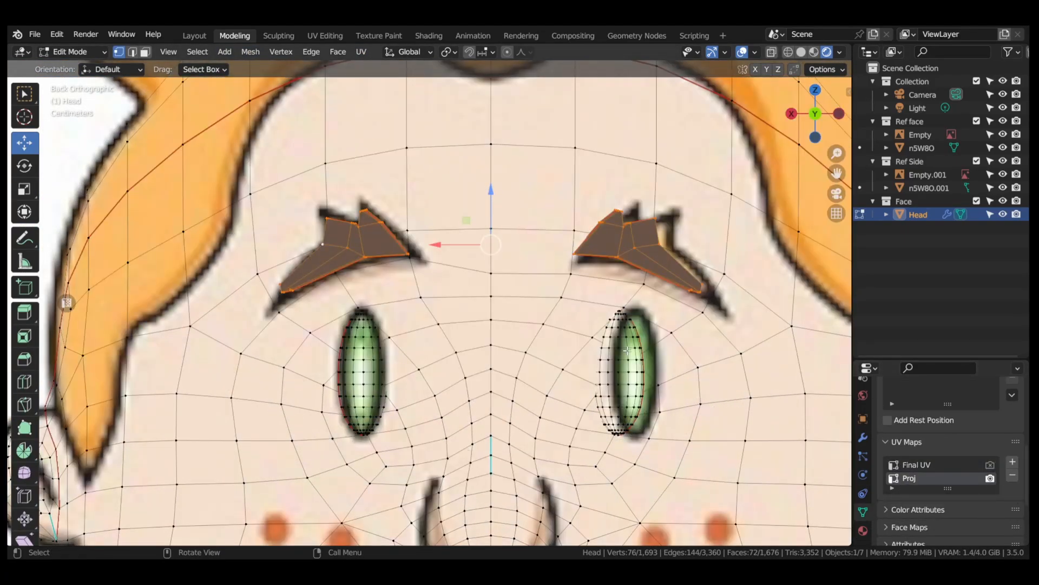
- Project the UVs of the misaligned eye from the back orthographic view so its texture matches the reference
scroll(627, 350, "down", 4)
middle_click_drag(627, 351, 660, 276)
left_click(1004, 215)
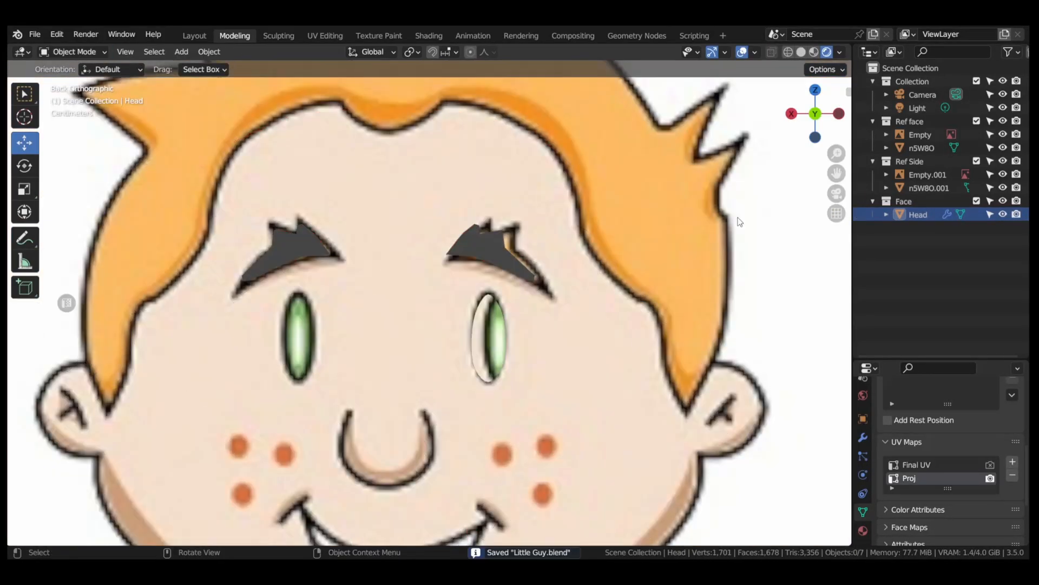
key("Tab")
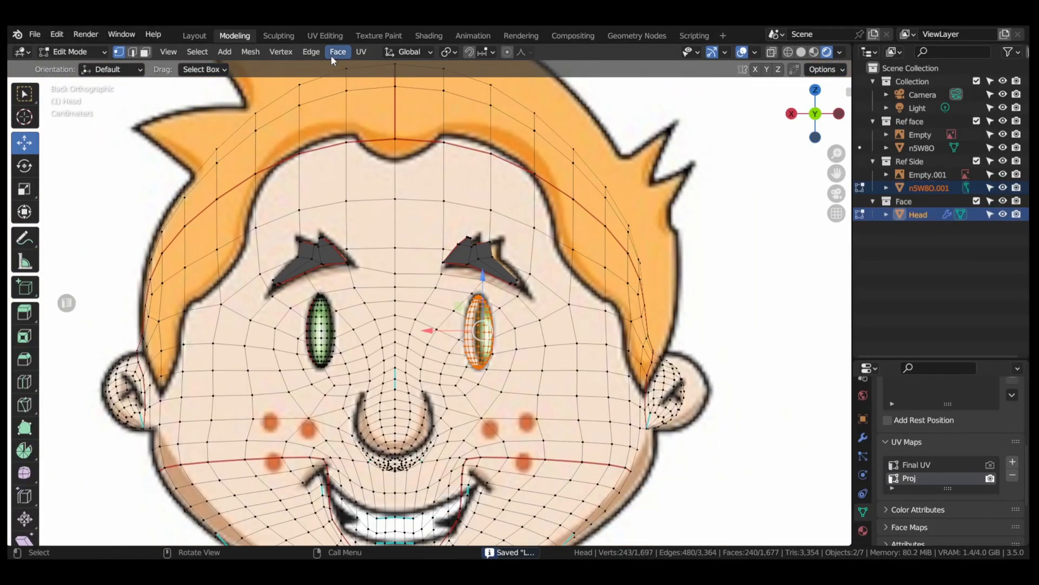
left_click(361, 52)
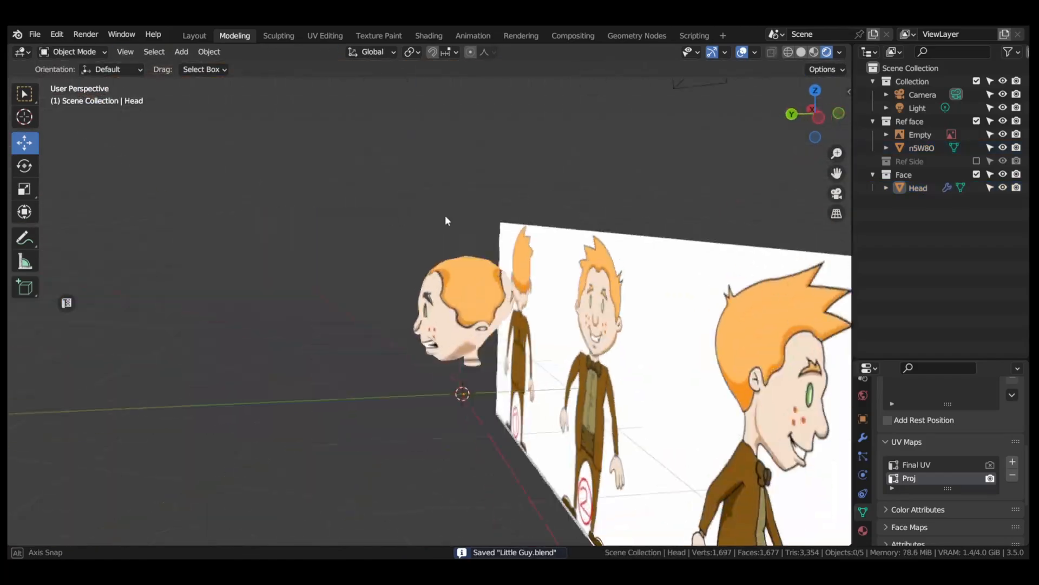
- Set the proportional editing falloff to Smooth for adjusting the nose vertices
middle_click_drag(445, 218, 335, 313)
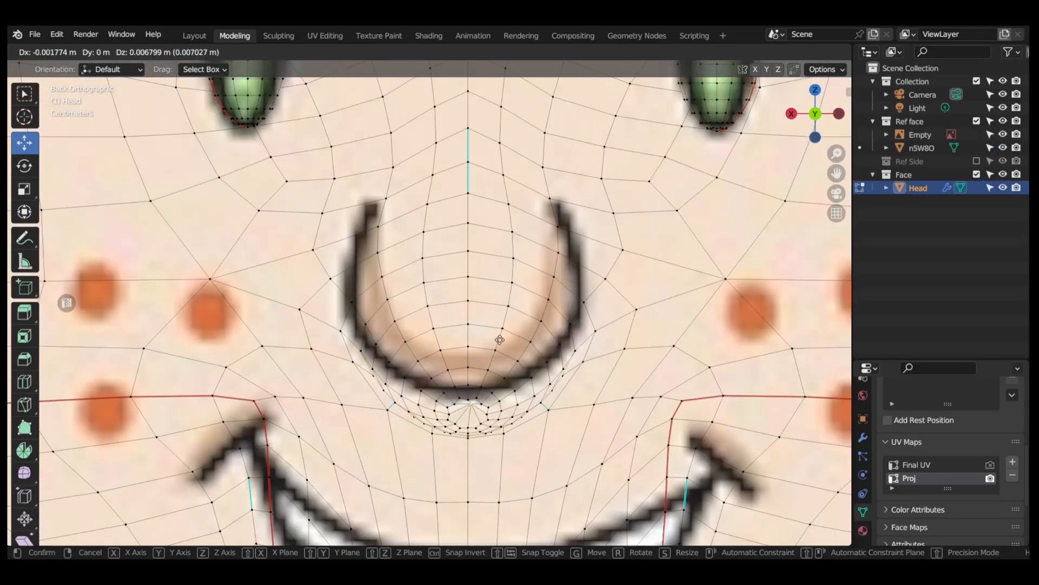
left_click(525, 52)
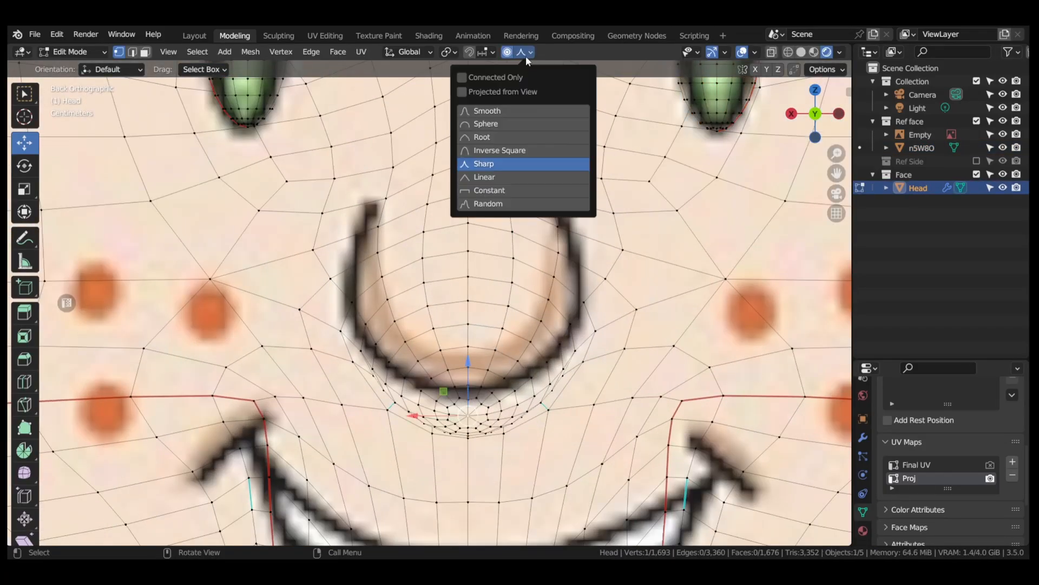
left_click(487, 111)
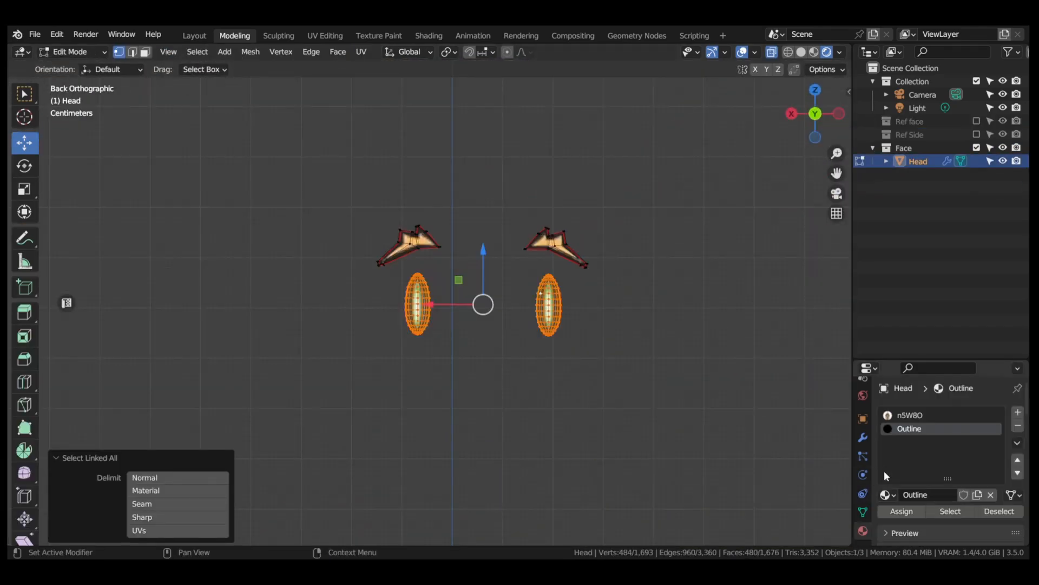
- Make Final UV the head's render UV map, leaving Proj as the active map
left_click(863, 512)
scroll(904, 510, "down", 6)
scroll(905, 511, "up", 3)
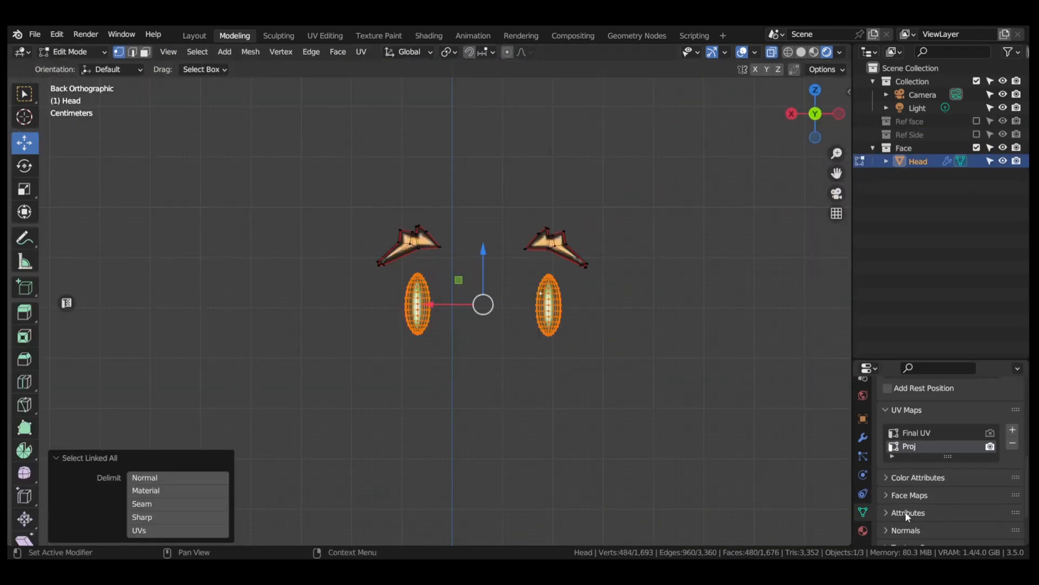
left_click(993, 431)
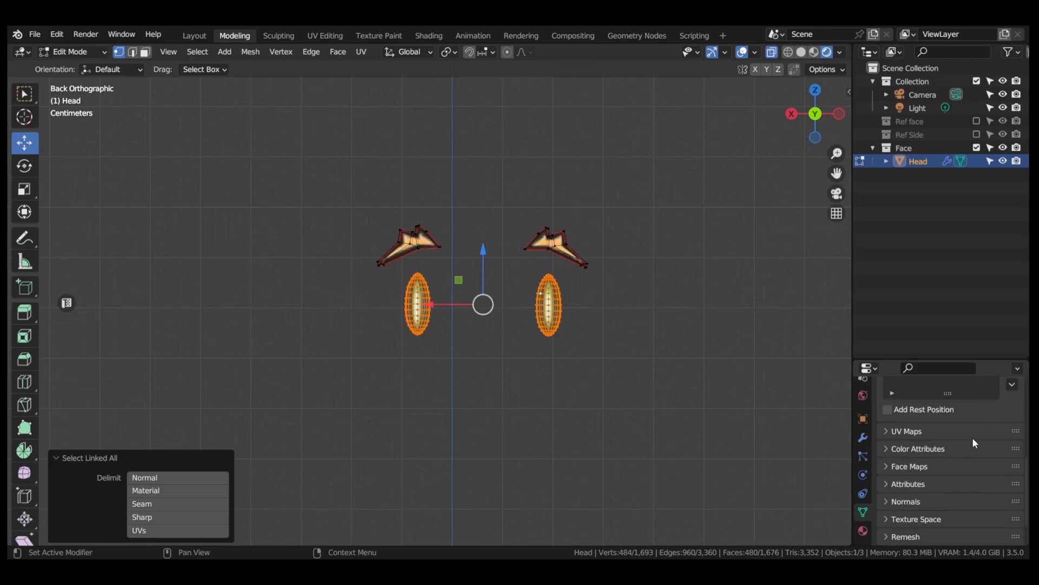
scroll(926, 436, "up", 4)
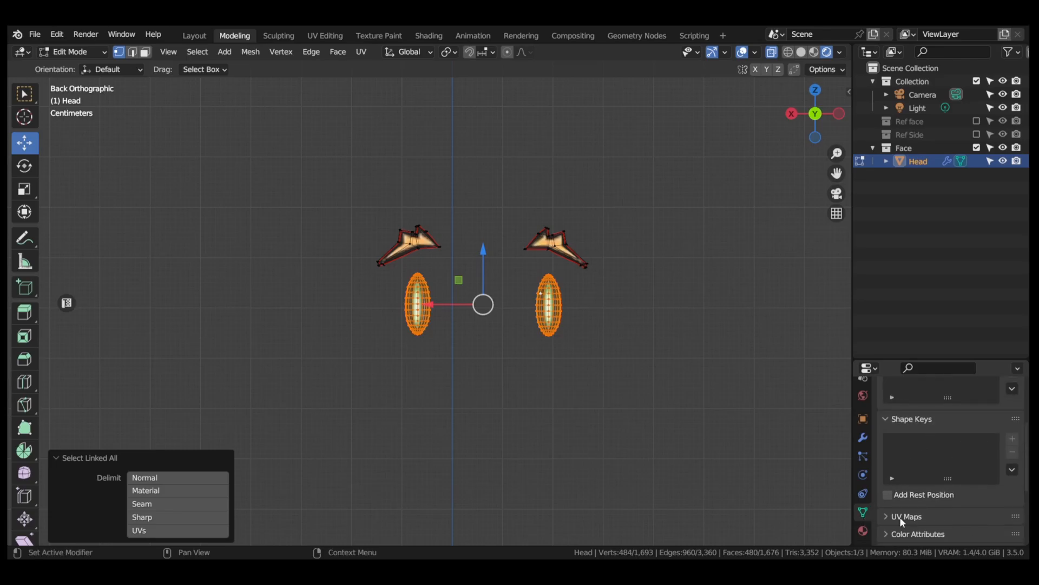
scroll(966, 534, "down", 2)
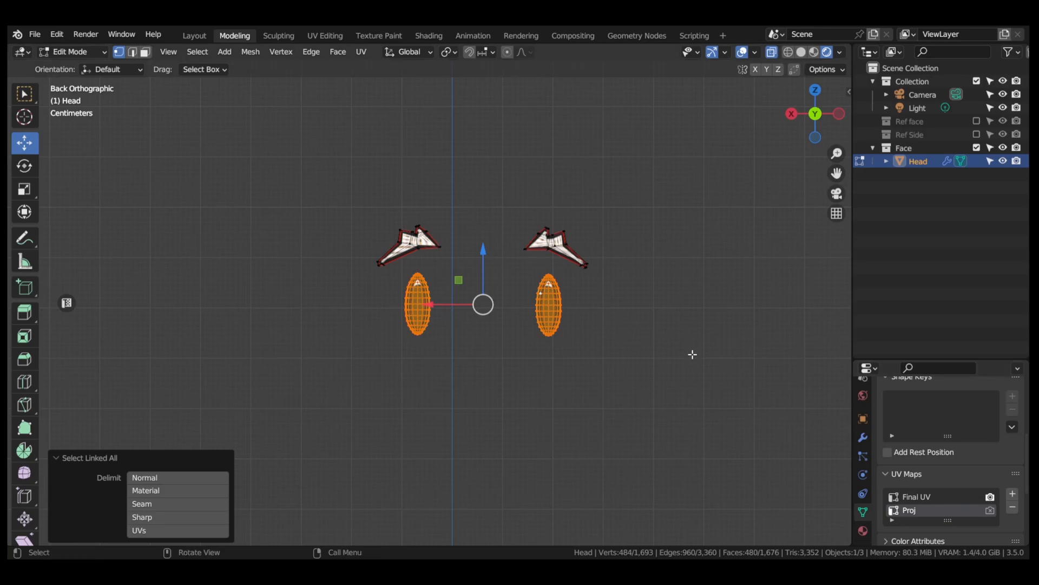
- Select one eye's linked UV island in the UV Editing workspace and move it next to the other eye's island
scroll(556, 271, "up", 3)
left_click(319, 36)
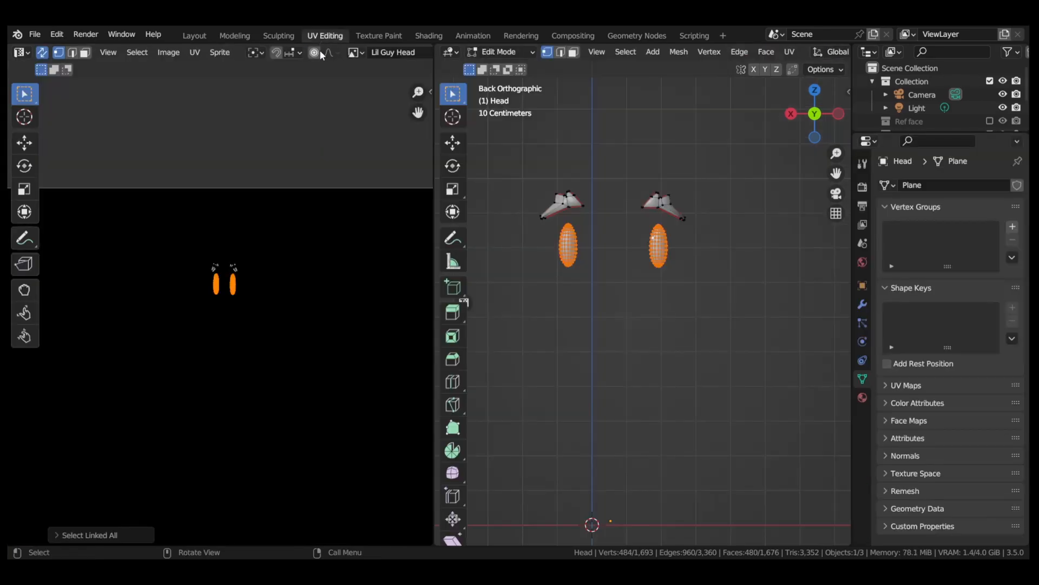
scroll(292, 287, "up", 6)
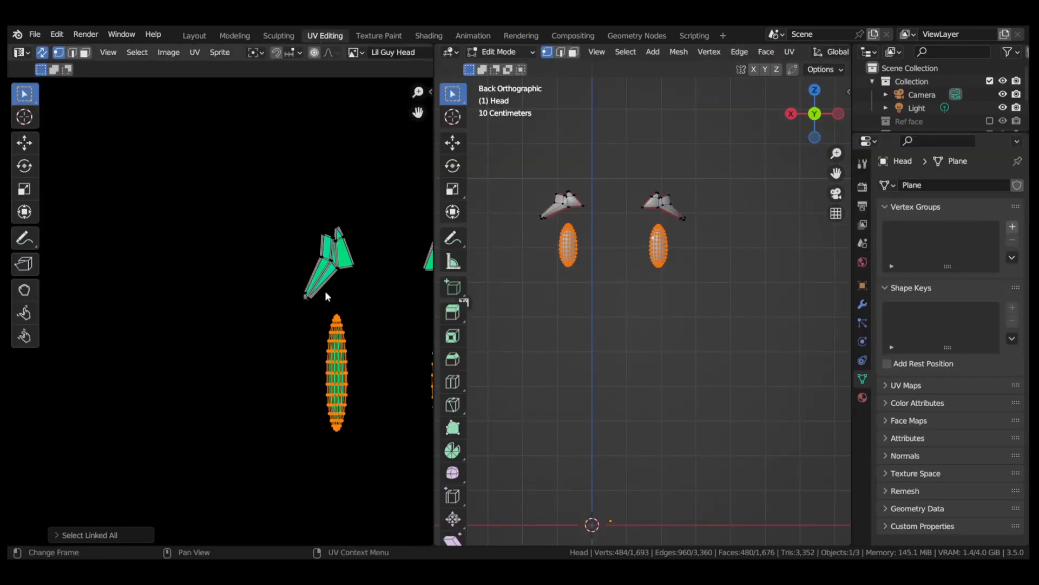
middle_click_drag(431, 324, 300, 267)
scroll(300, 266, "up", 4)
scroll(344, 253, "down", 1)
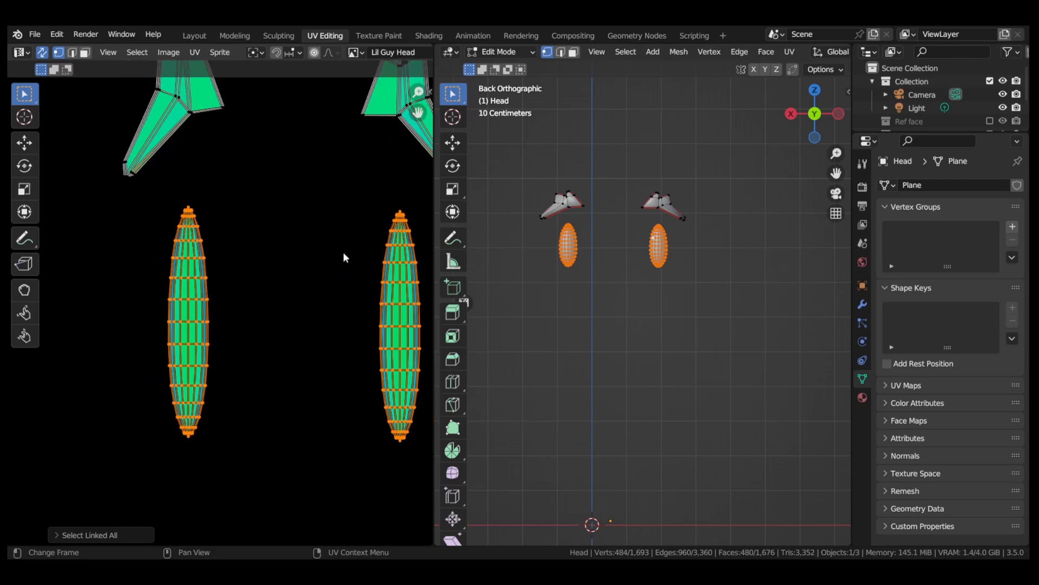
left_click(188, 209)
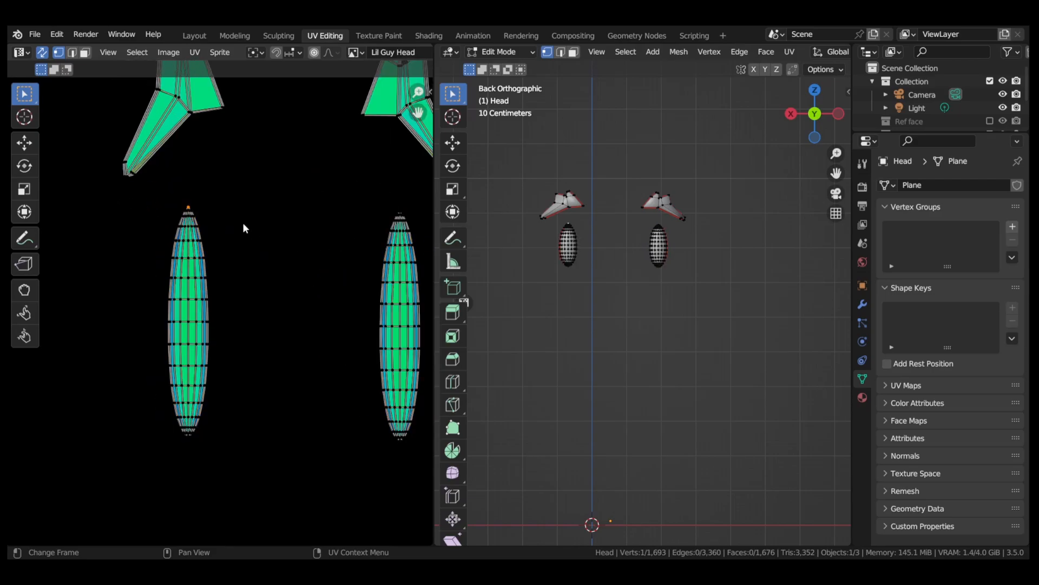
key("ctrl+l")
middle_click_drag(332, 276, 237, 283)
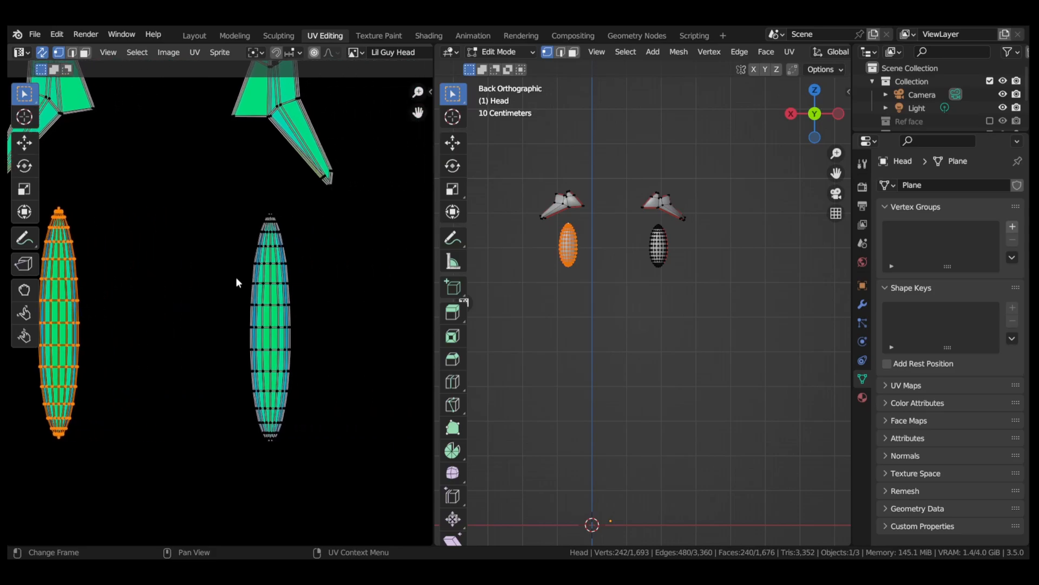
key("g")
left_click(372, 290)
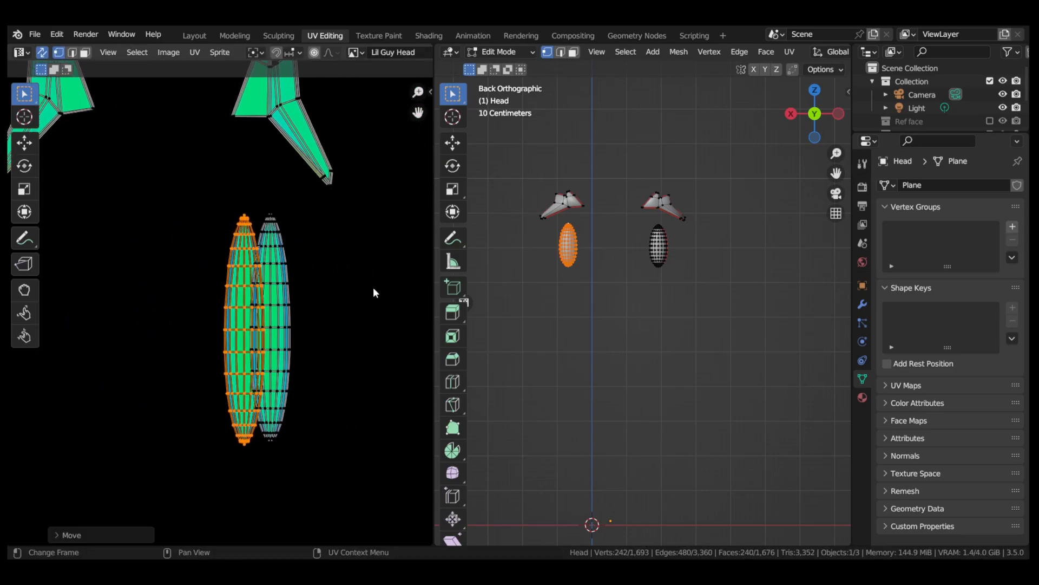
- Align the moved UV island exactly over the other eye's island so both eyes share the same texture area
scroll(329, 294, "up", 3)
middle_click_drag(328, 294, 313, 101)
key("g")
left_click(322, 287)
middle_click_drag(326, 341, 322, 283)
scroll(324, 348, "up", 2)
scroll(325, 352, "up", 6)
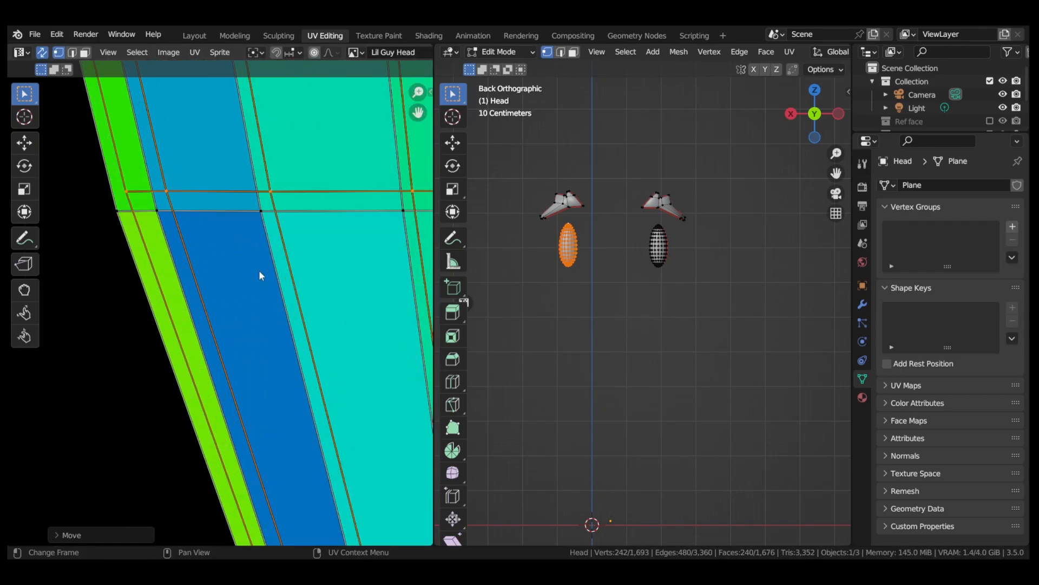
key("g")
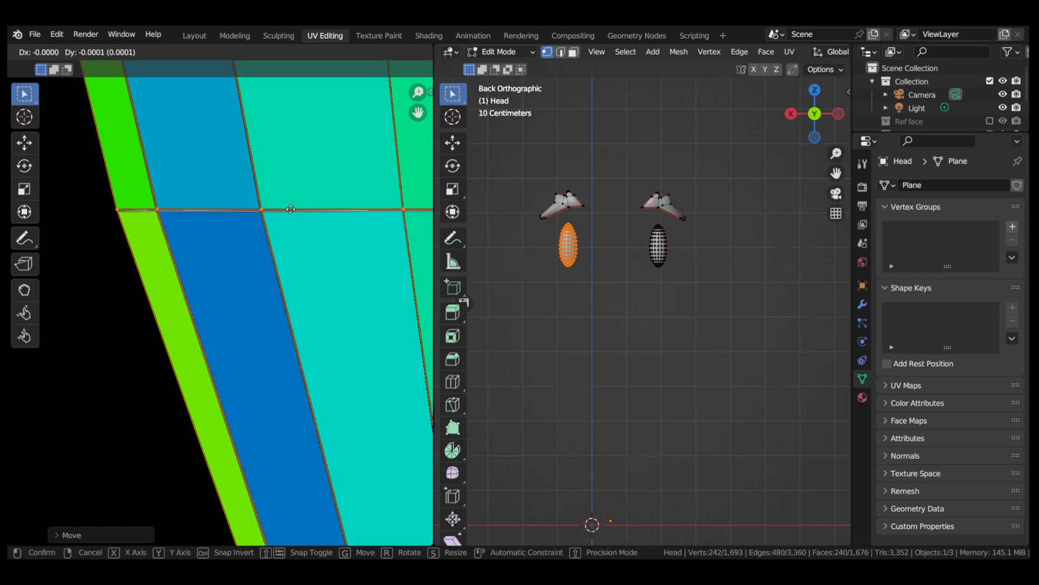
left_click(308, 195)
scroll(310, 190, "down", 8)
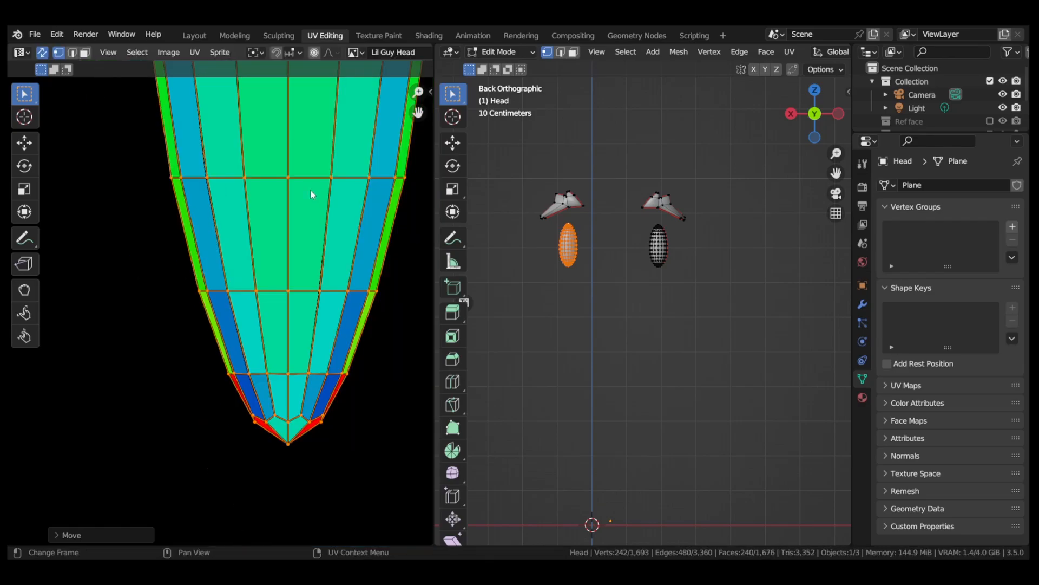
- Save the file and switch the head to Object Mode in the Modeling workspace
key("ctrl+s")
left_click(234, 35)
key("Tab")
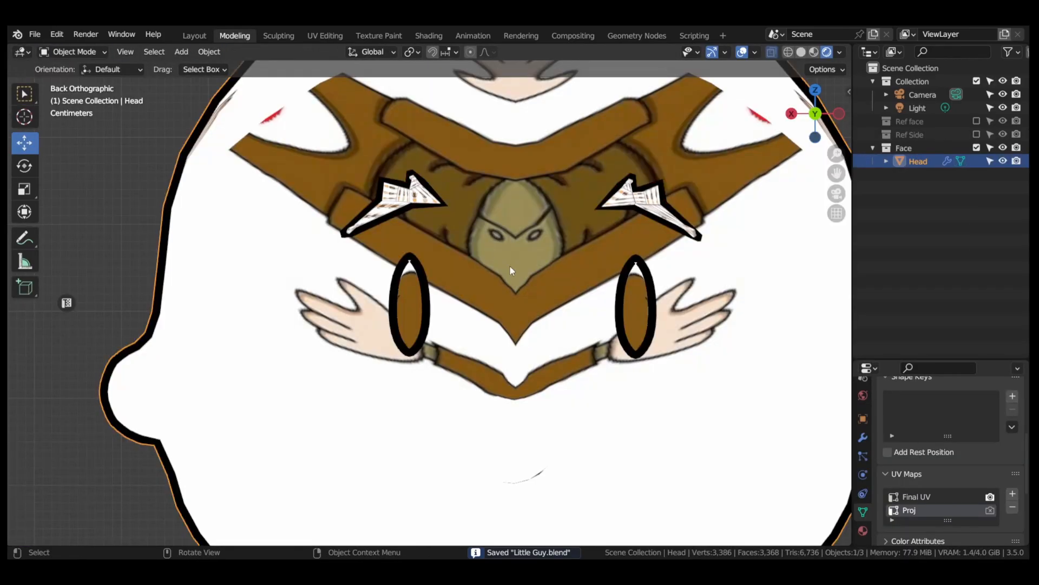
scroll(528, 273, "down", 2)
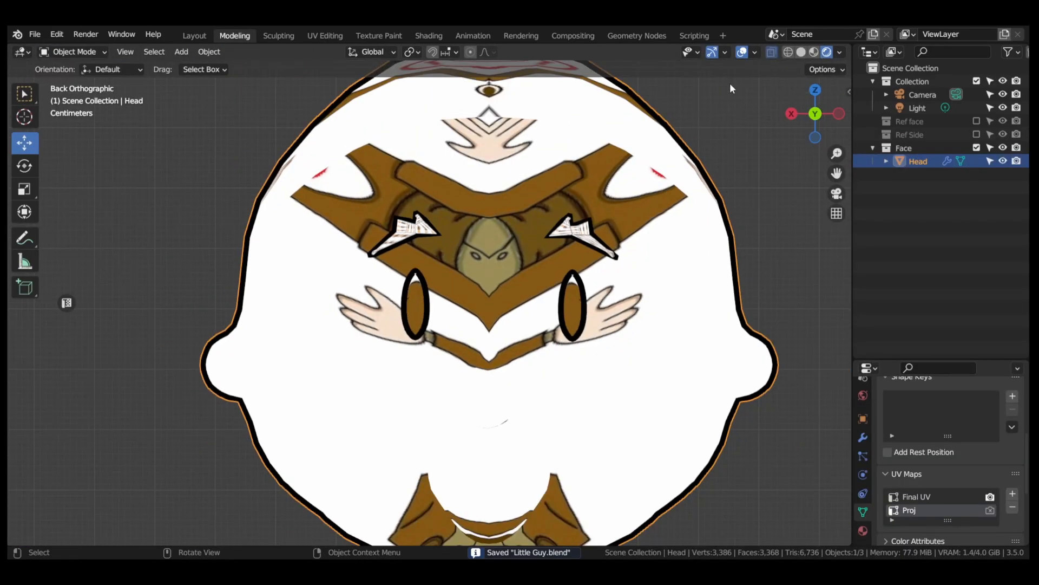
- Make Proj the head's render UV map and check from the side how far the eyes sit from the face
left_click(990, 509)
scroll(586, 311, "down", 5)
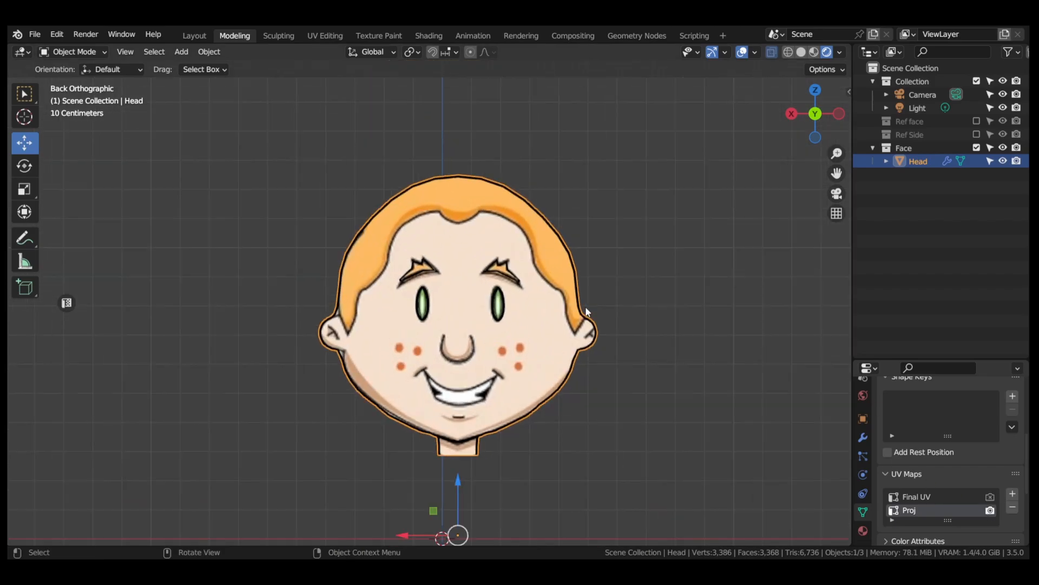
middle_click_drag(585, 312, 543, 317)
scroll(483, 315, "up", 5)
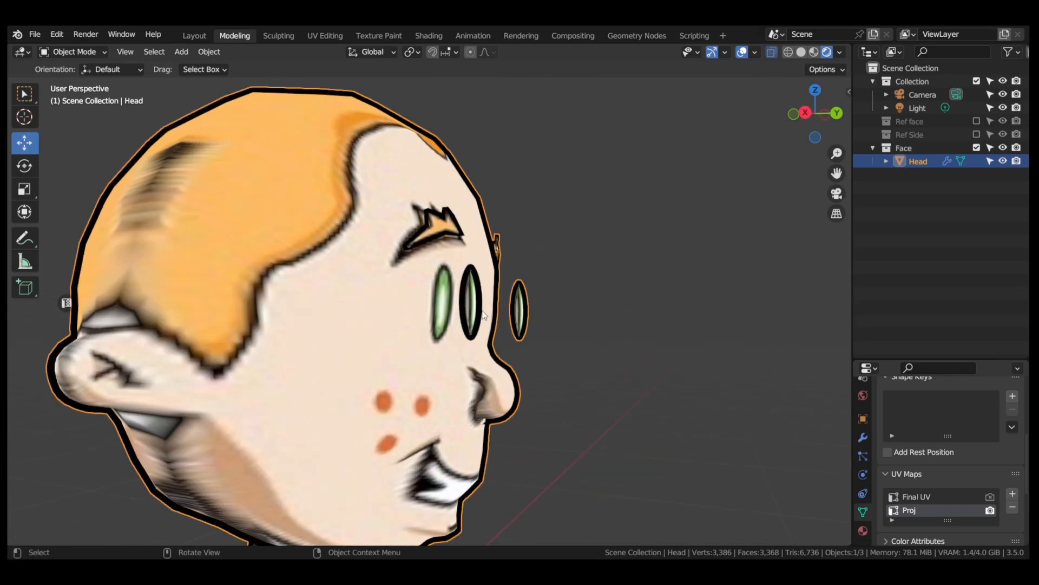
scroll(518, 306, "up", 4)
- Reveal the hidden head geometry in Edit Mode and move both linked eyes about 0.042 m back along Y into the face
key("Tab")
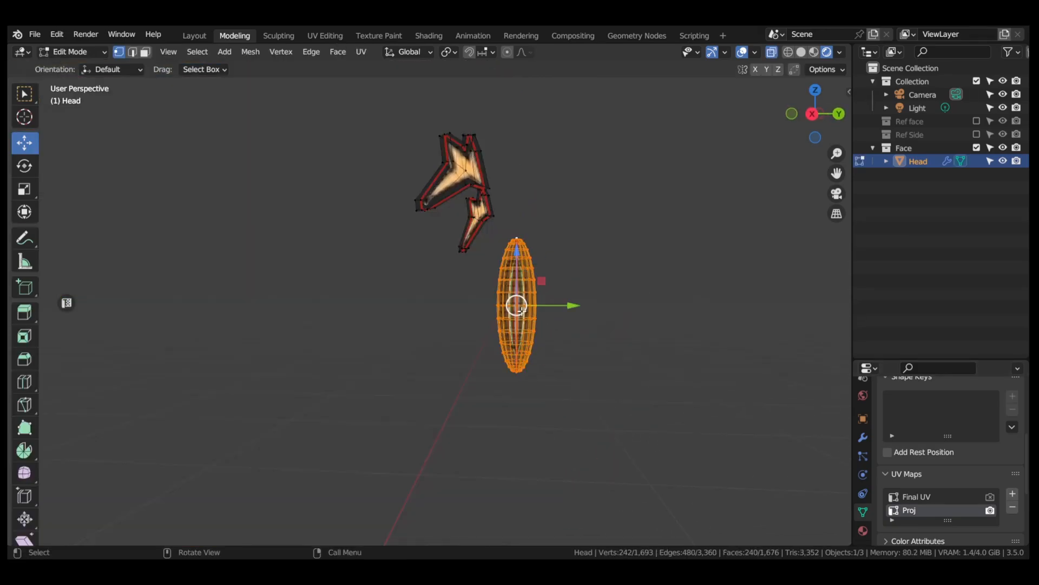
key("alt+h")
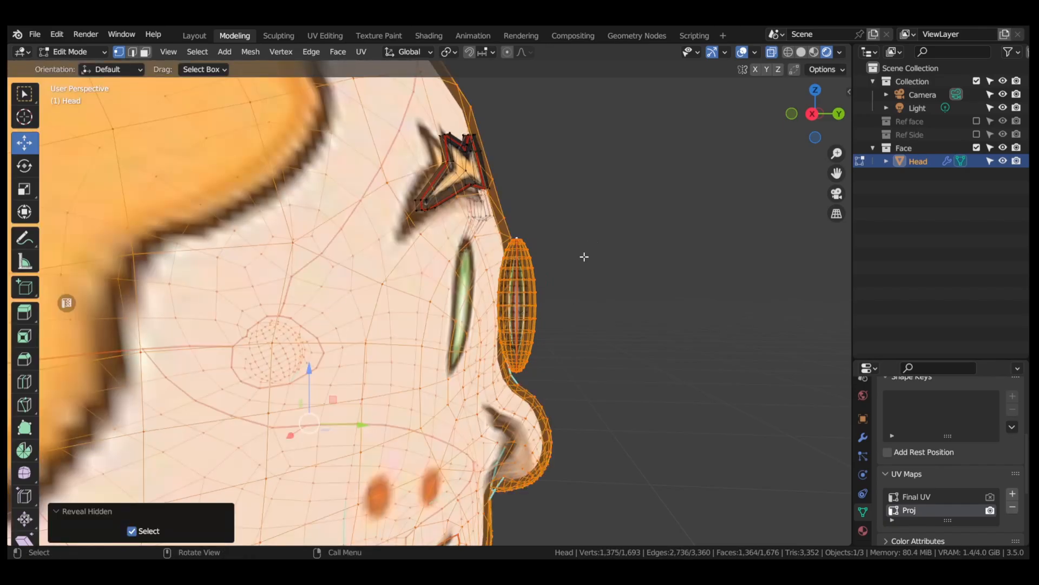
left_click(559, 307)
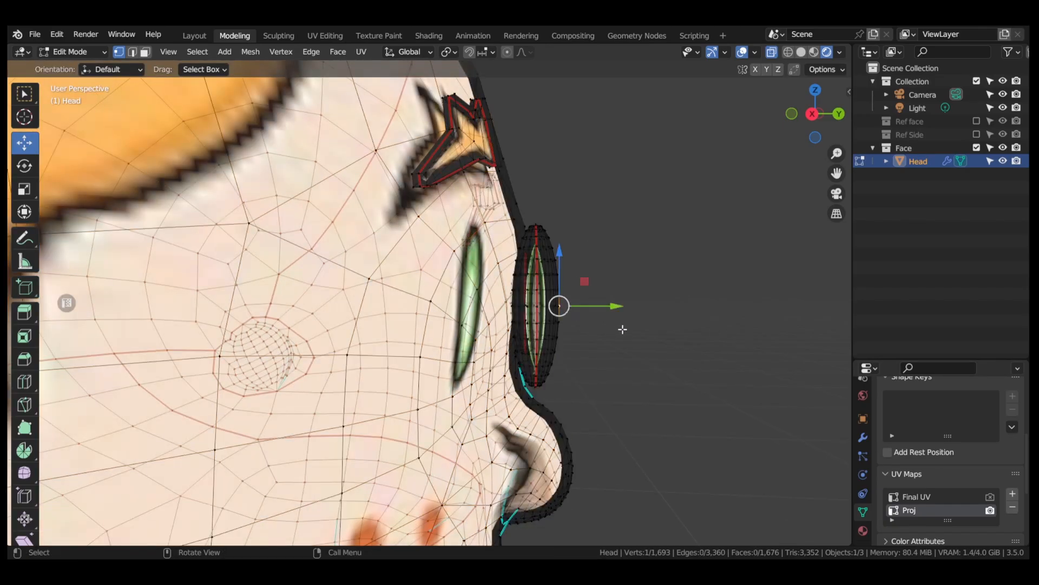
middle_click_drag(622, 329, 615, 303)
key("ctrl+l")
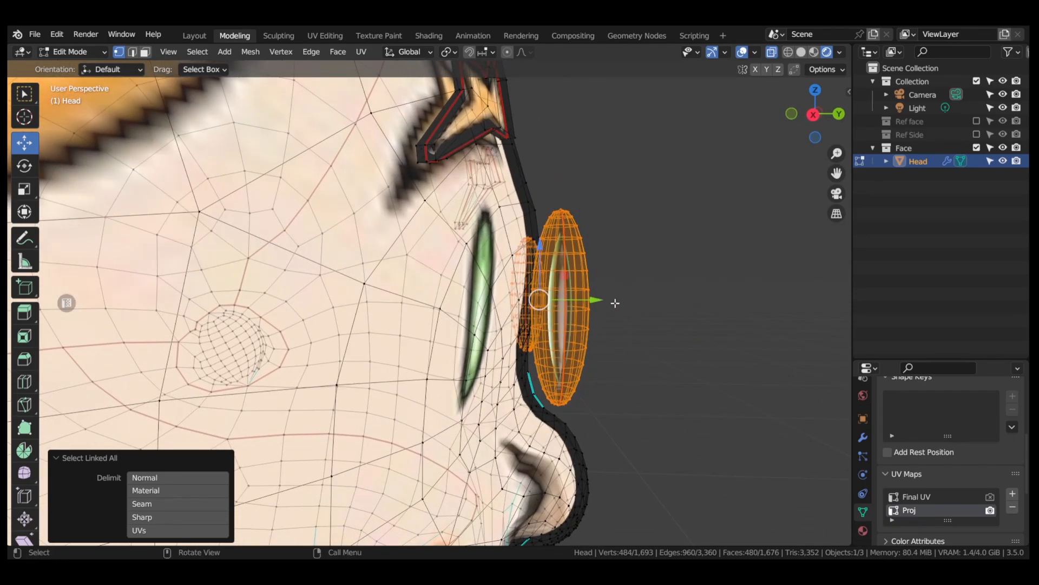
left_click_drag(598, 302, 540, 301)
- In the right side view, tilt both eyes by about 3.62° and another 1.92°, shifting them about 0.006 m back along Y to follow the face
left_click(815, 125)
key("r")
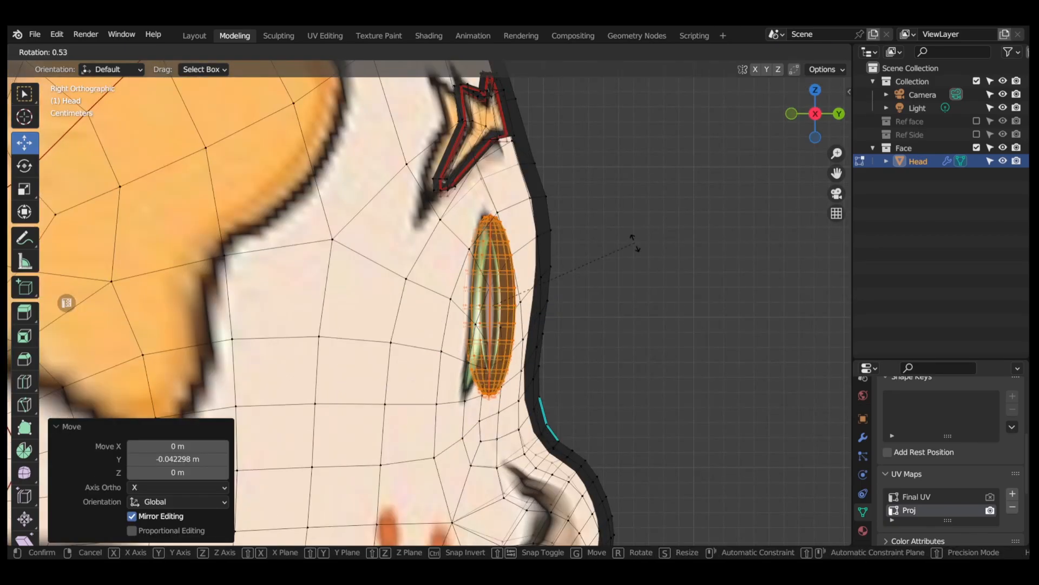
left_click(636, 251)
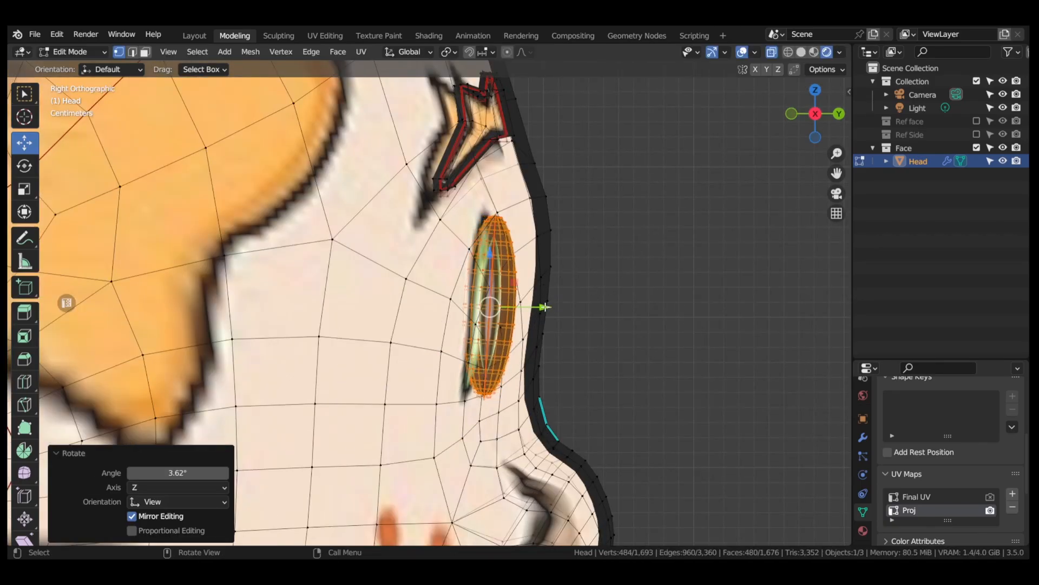
left_click_drag(544, 307, 528, 306)
key("r")
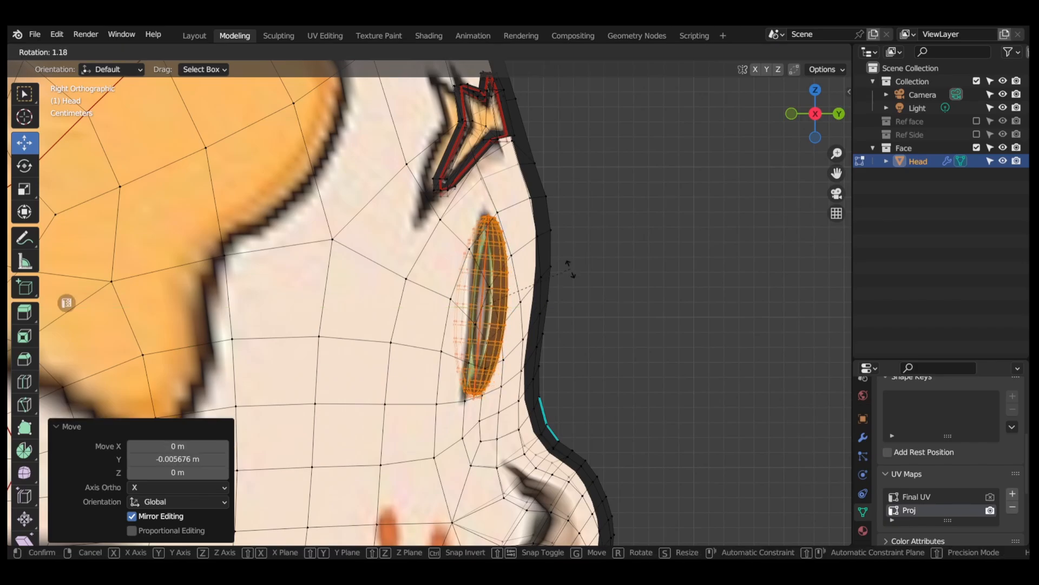
left_click(561, 277)
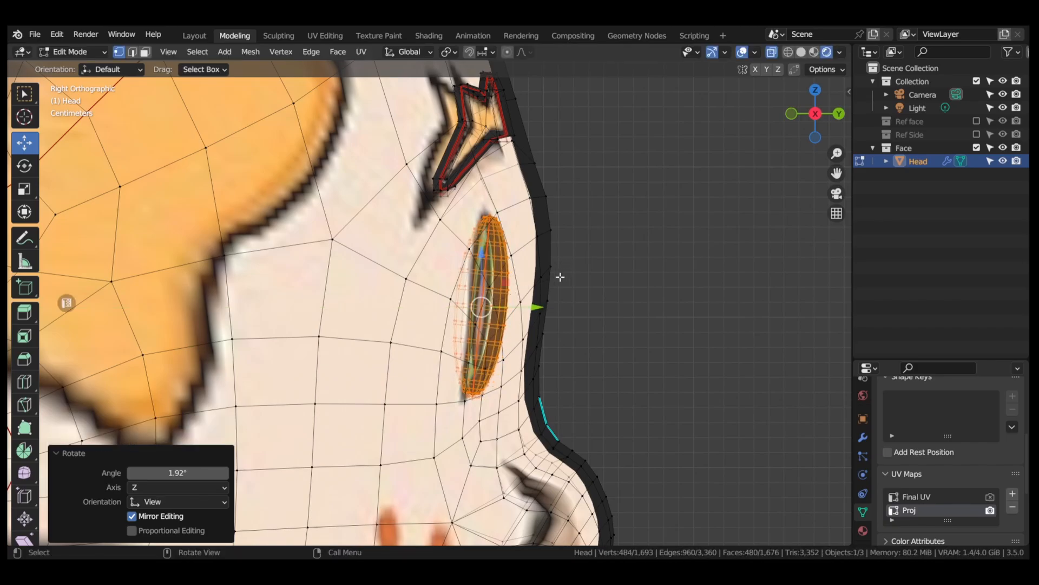
left_click_drag(541, 307, 539, 306)
left_click(677, 308)
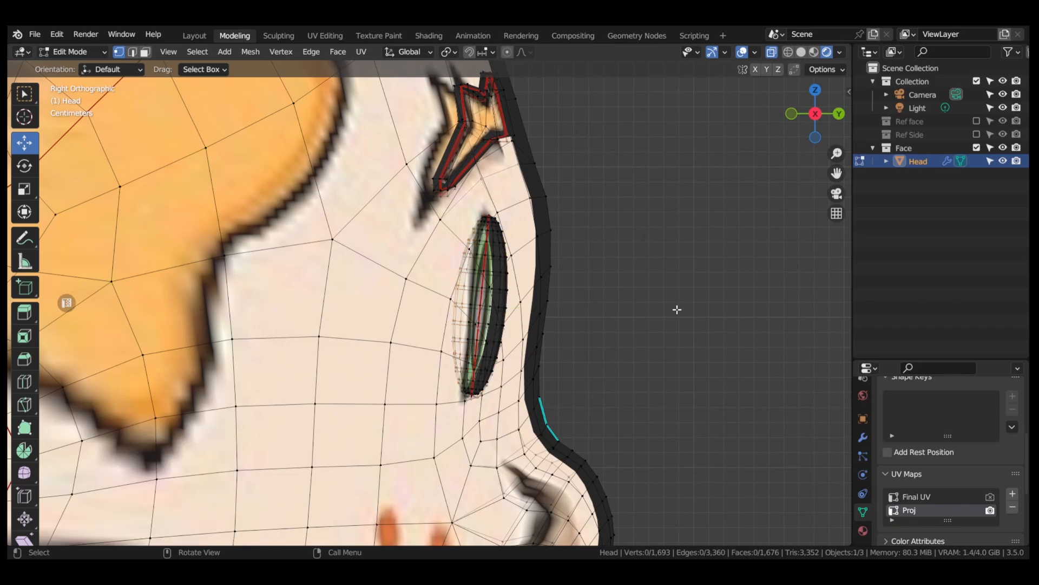
- Return the head to Object Mode and save the file
scroll(676, 310, "down", 6)
key("Tab")
middle_click_drag(672, 316, 508, 310)
scroll(519, 304, "down", 5)
key("ctrl+s")
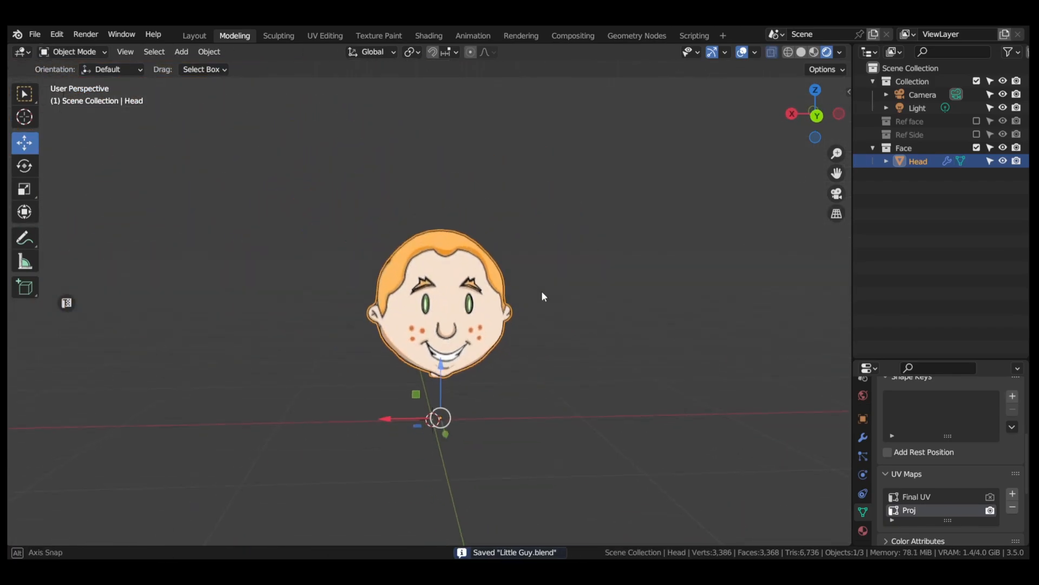
- Examine the projected face and the repositioned eyes, both at an angle and straight on
scroll(545, 294, "up", 2)
scroll(545, 293, "down", 5)
middle_click_drag(509, 303, 473, 299)
scroll(473, 299, "up", 5)
scroll(701, 176, "up", 2)
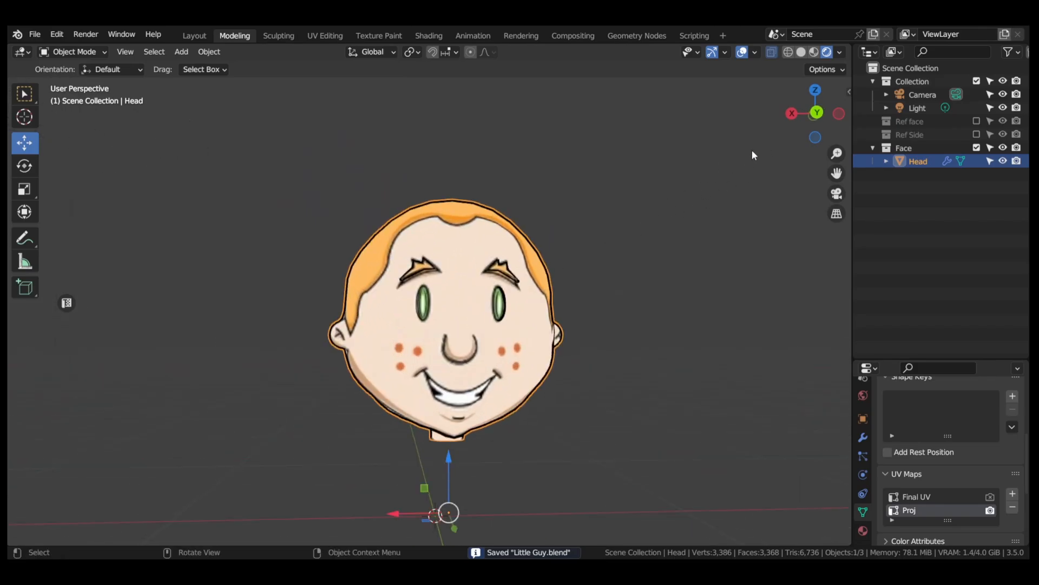
left_click(824, 115)
scroll(574, 303, "up", 3)
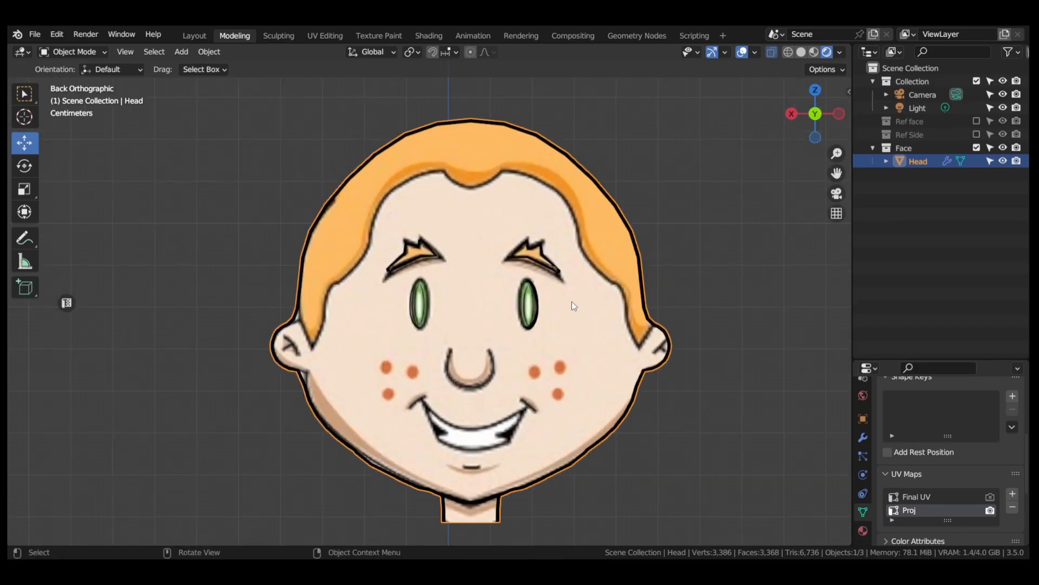
key("Tab")
key("Tab")
scroll(602, 284, "down", 5)
scroll(604, 285, "up", 2)
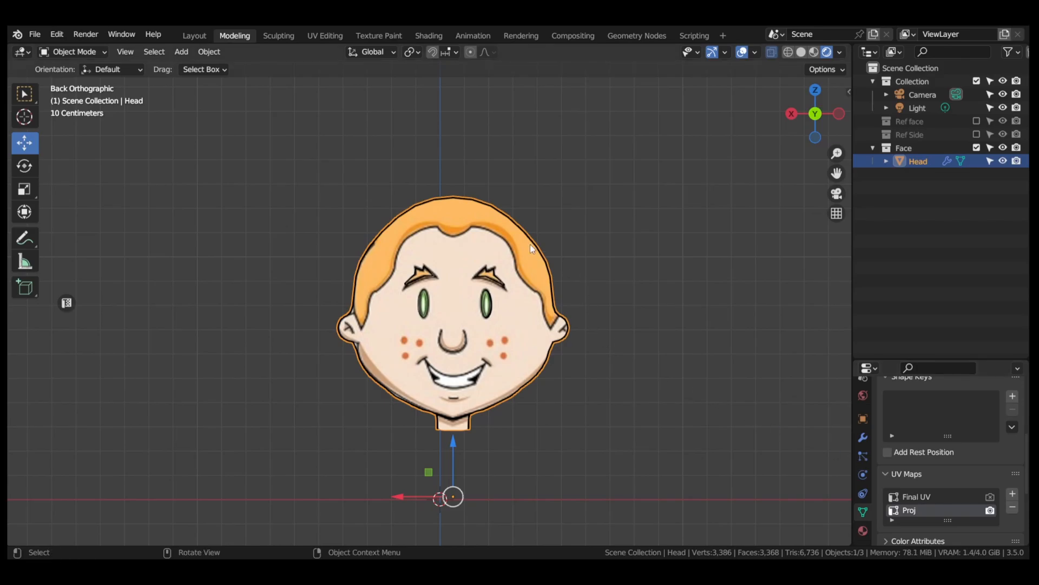
- Show the BPainter tools in the viewport and switch the head to Texture Paint mode
left_click(848, 92)
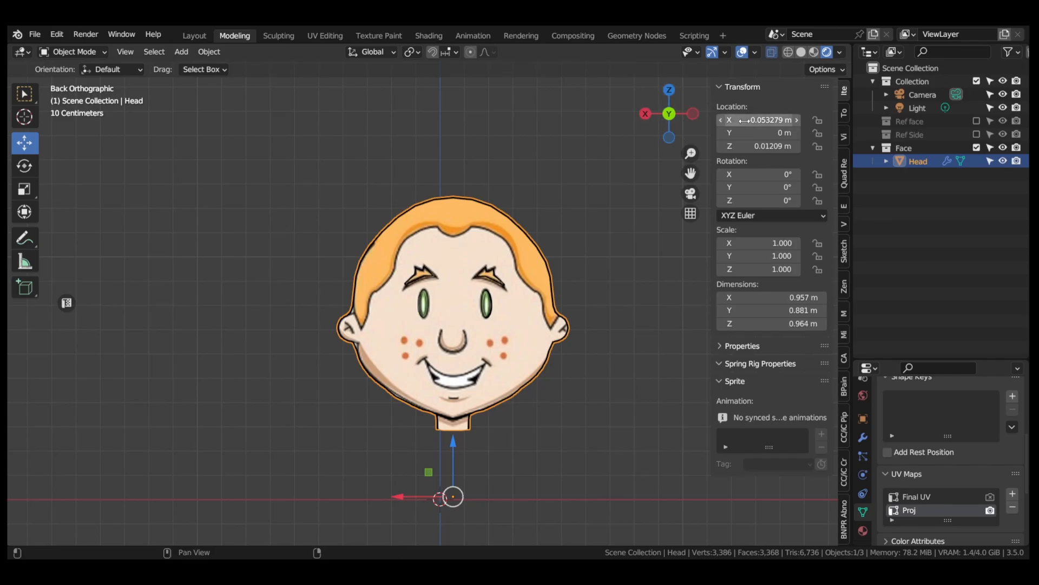
left_click(843, 386)
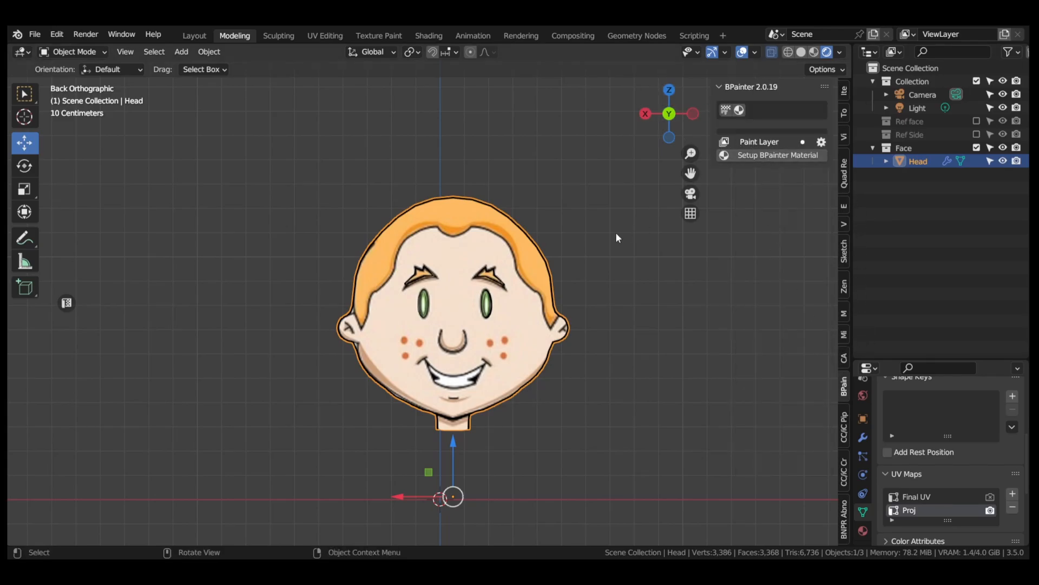
left_click(99, 52)
key("Tab")
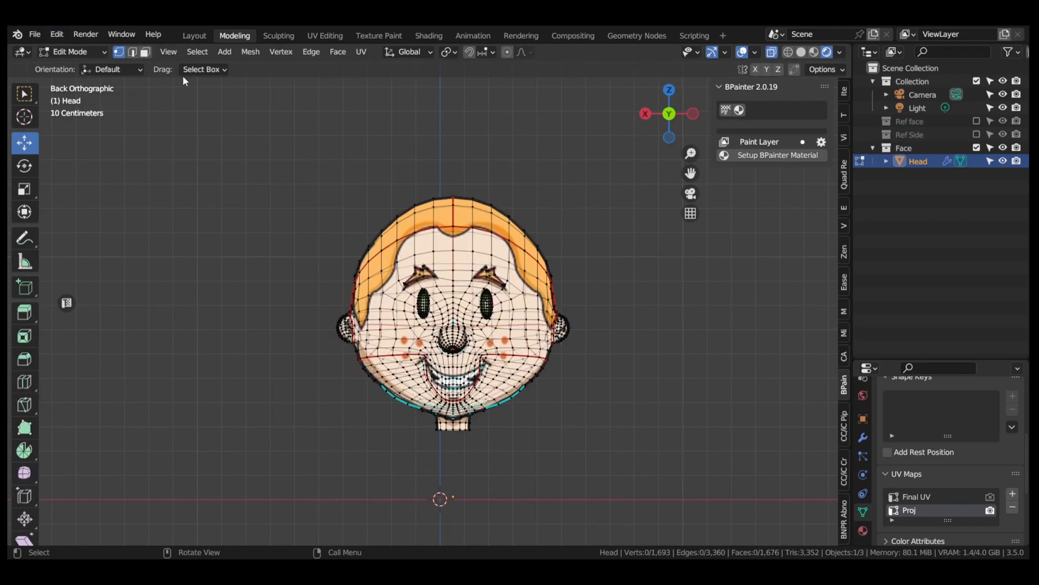
left_click(76, 51)
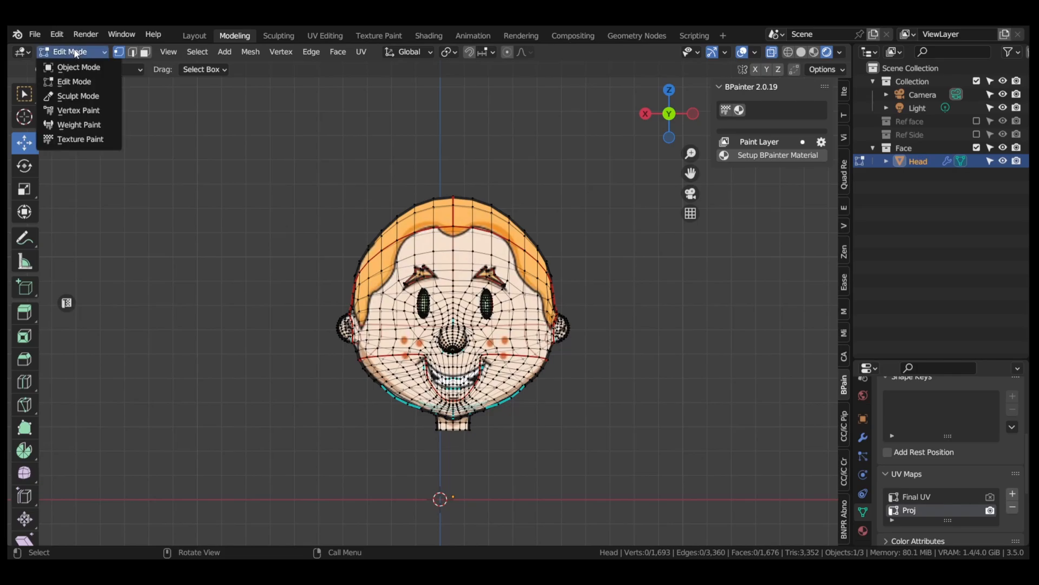
left_click(81, 139)
scroll(506, 223, "up", 2)
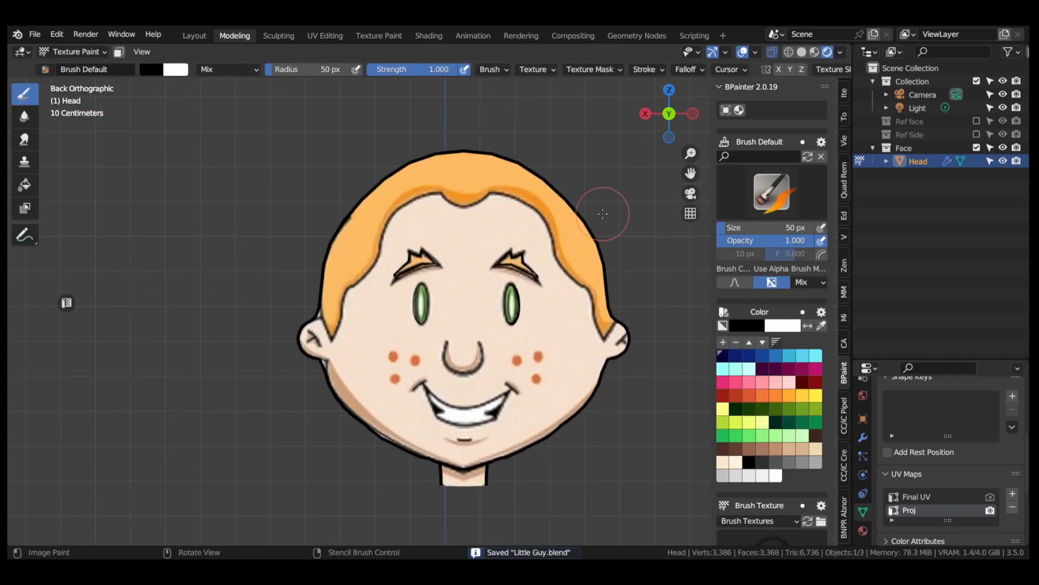
- Make Final UV the head's render UV map
scroll(607, 215, "down", 3)
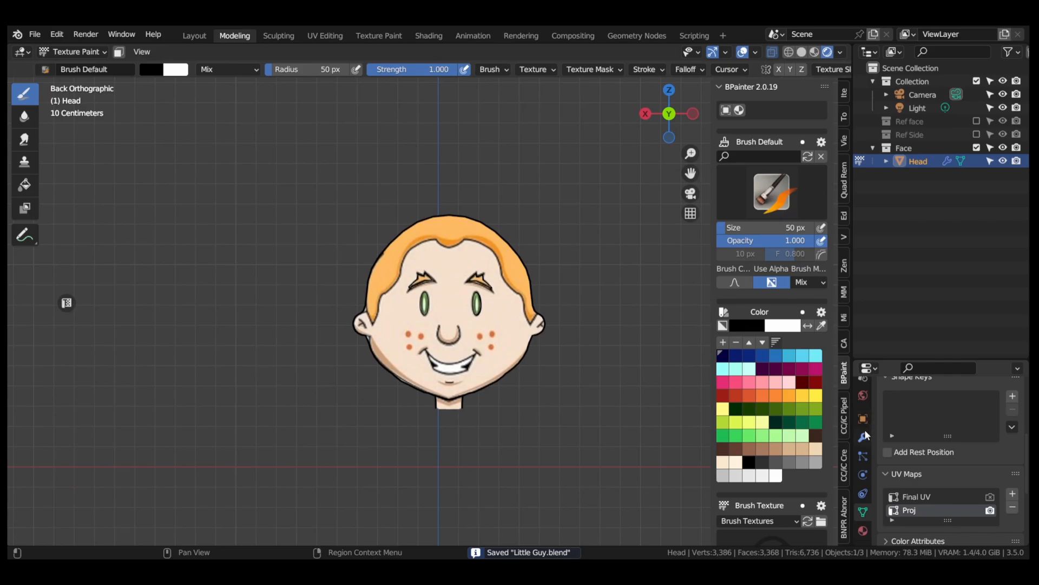
scroll(865, 431, "down", 2)
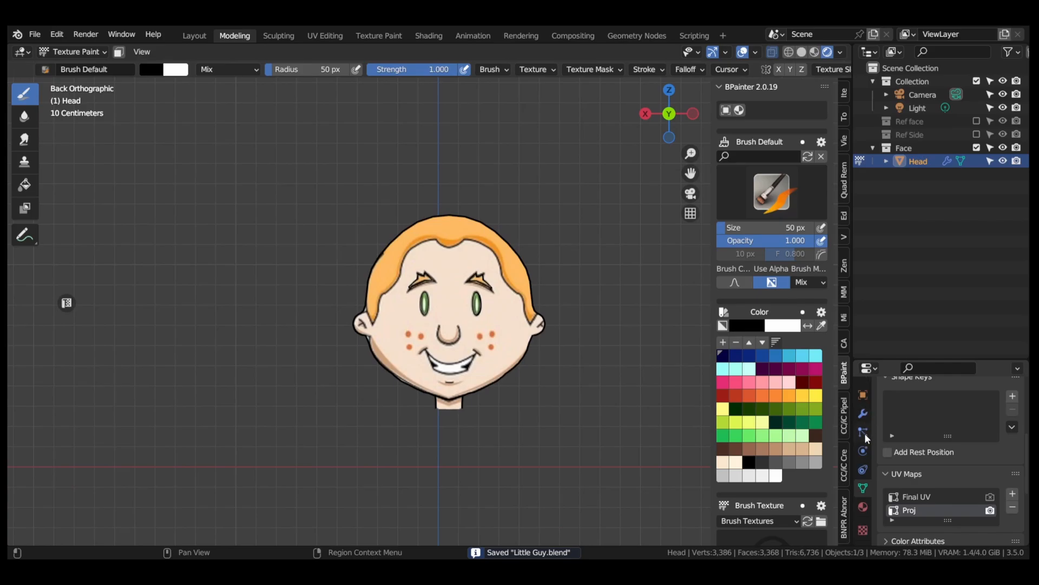
left_click(990, 497)
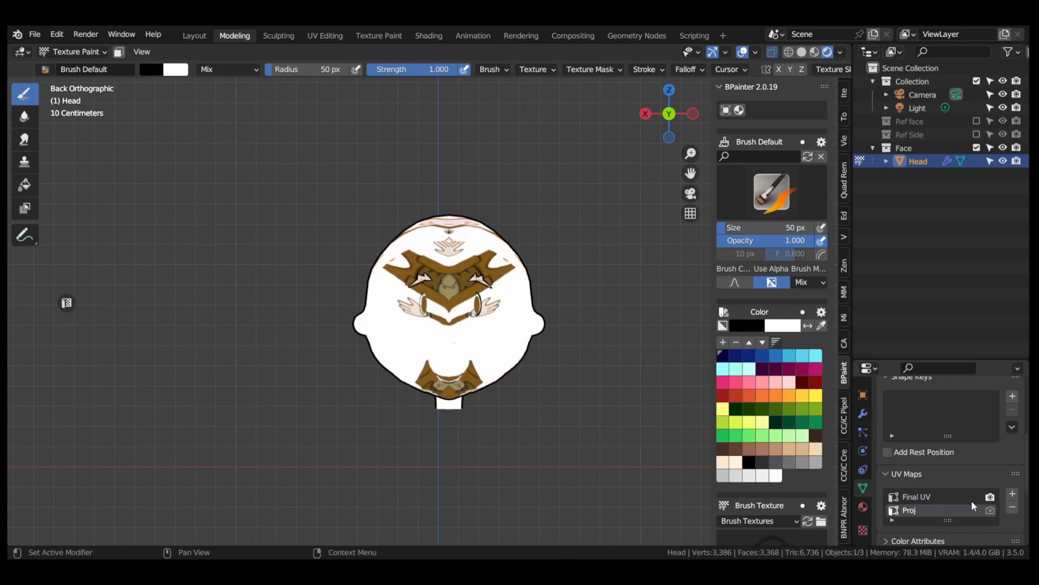
- Replace the n5W8O material in the head's first material slot with Lil Guy
left_click(862, 512)
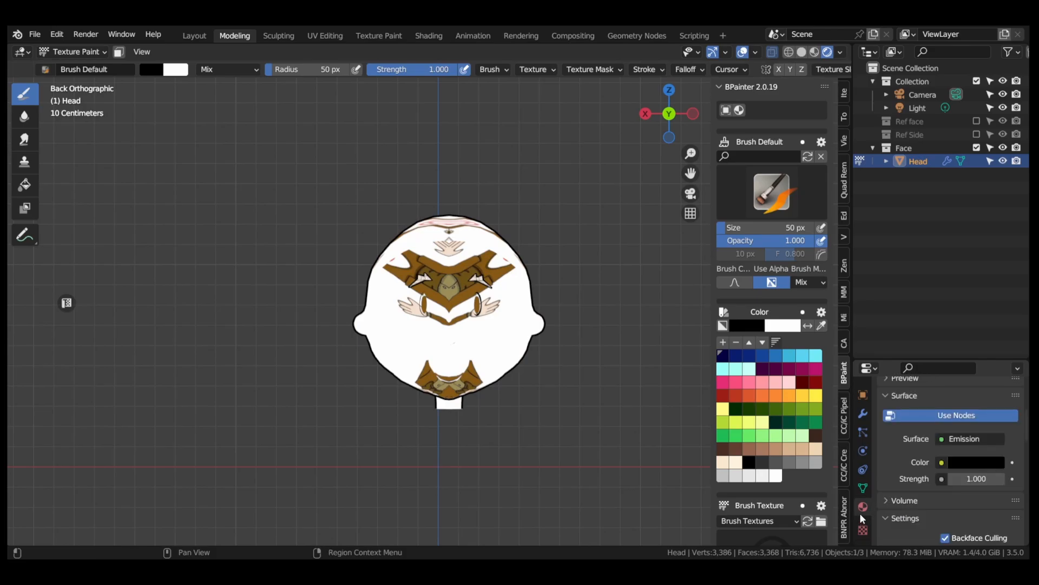
scroll(889, 476, "up", 5)
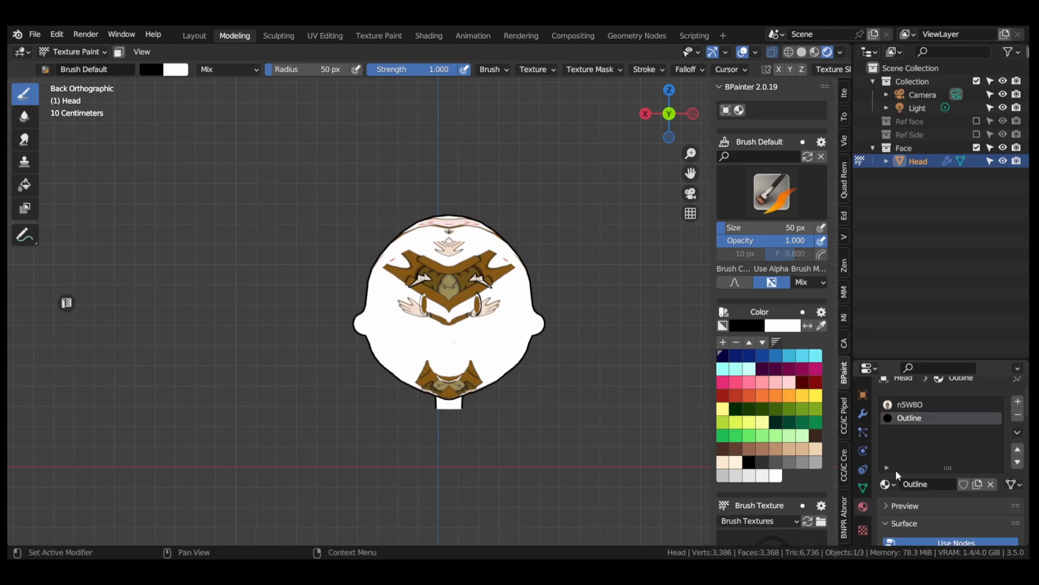
left_click(962, 412)
left_click(888, 495)
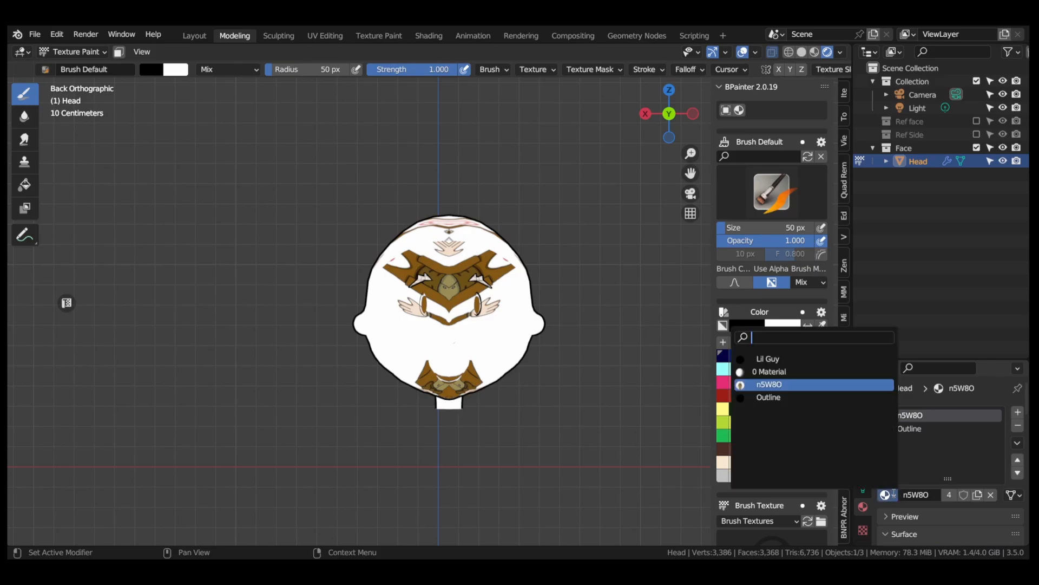
left_click(774, 359)
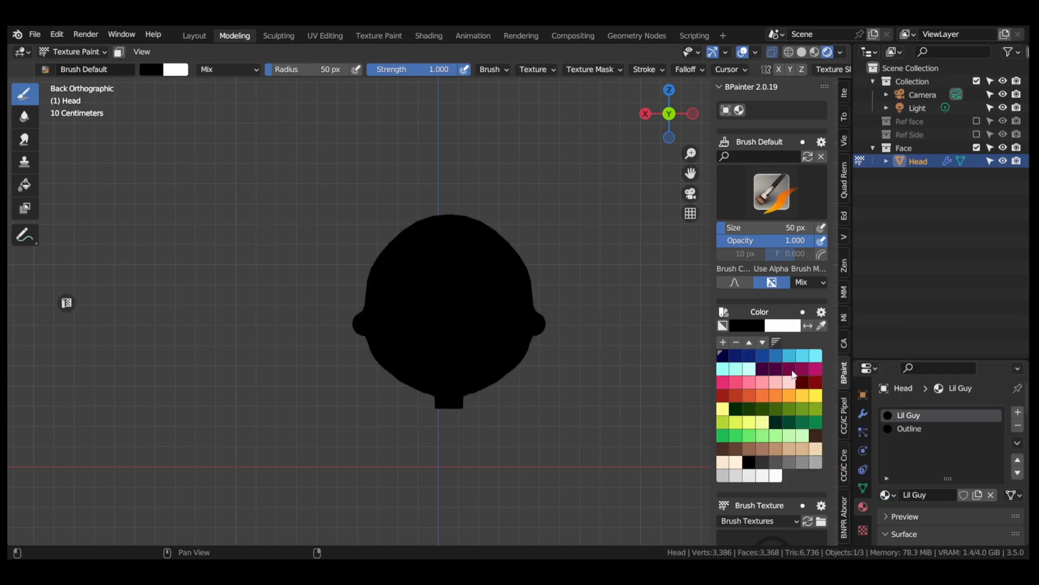
- Set the painting texture slot to Single Image mode, using the Lil Guy Head image and the Final UV map
scroll(792, 372, "down", 2)
scroll(791, 369, "up", 2)
scroll(861, 445, "up", 5)
left_click(863, 390)
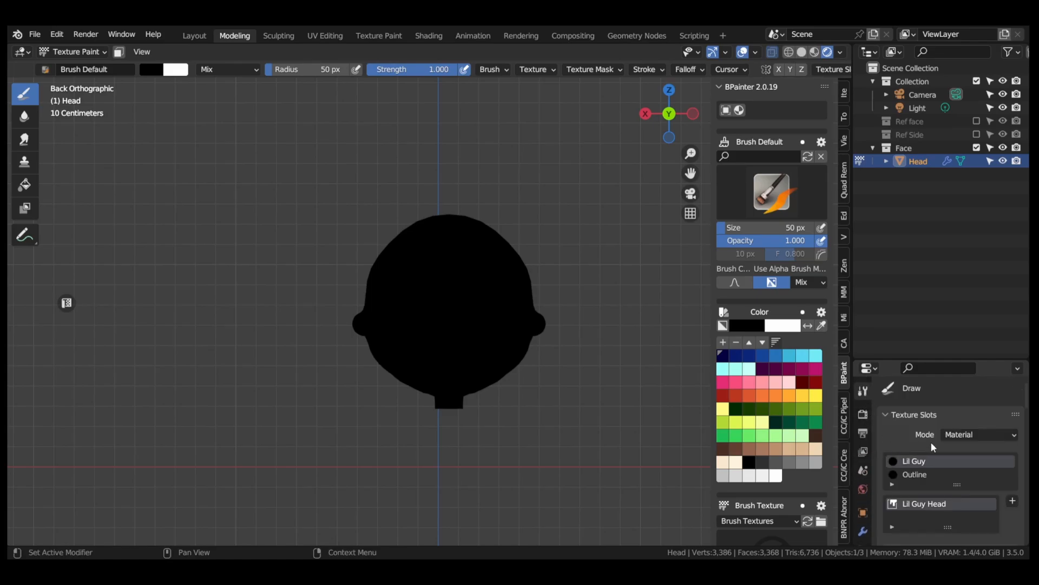
scroll(931, 441, "down", 1)
left_click(966, 415)
left_click(958, 443)
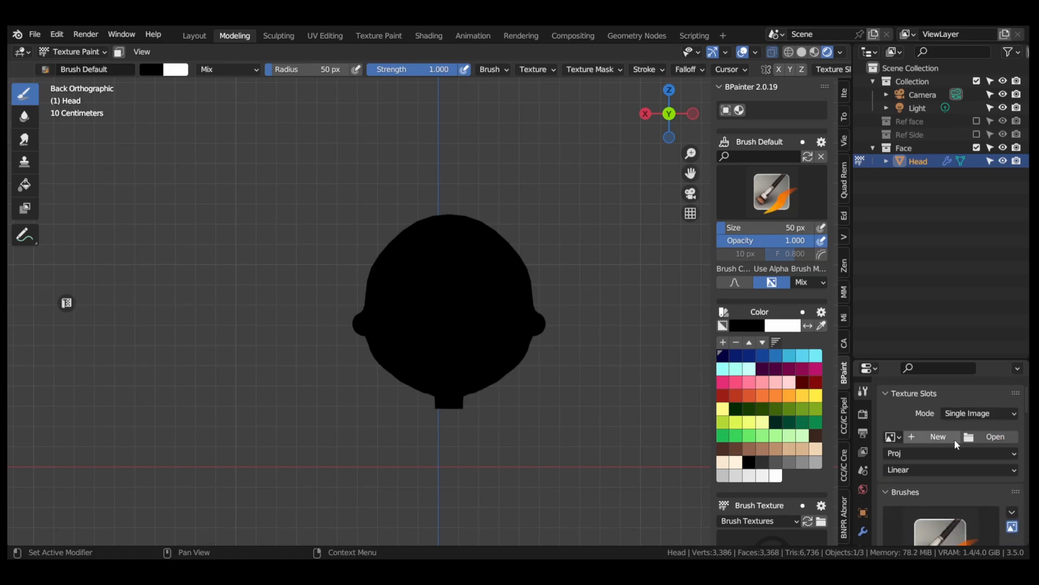
left_click(892, 436)
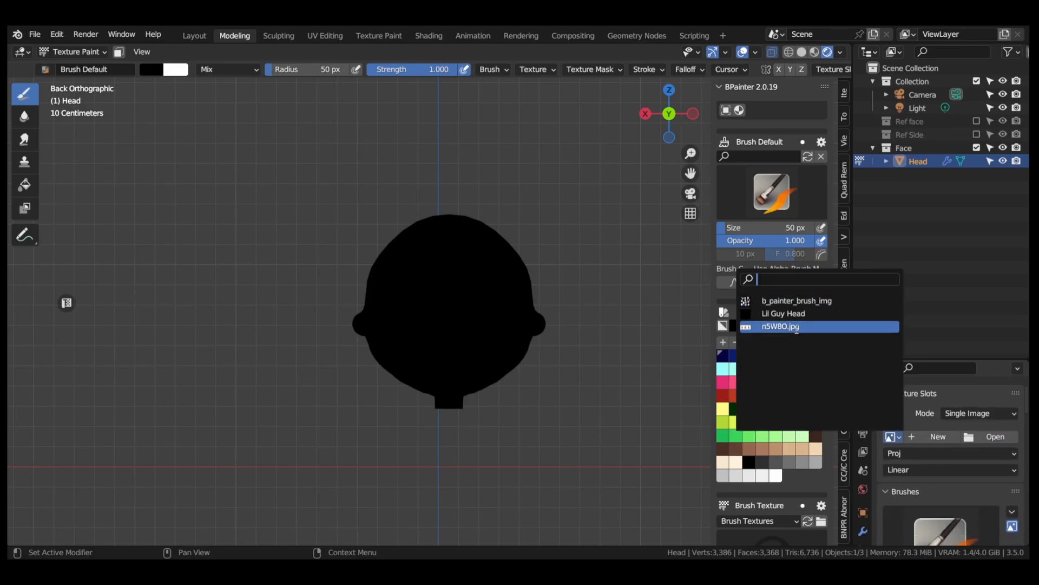
left_click(790, 313)
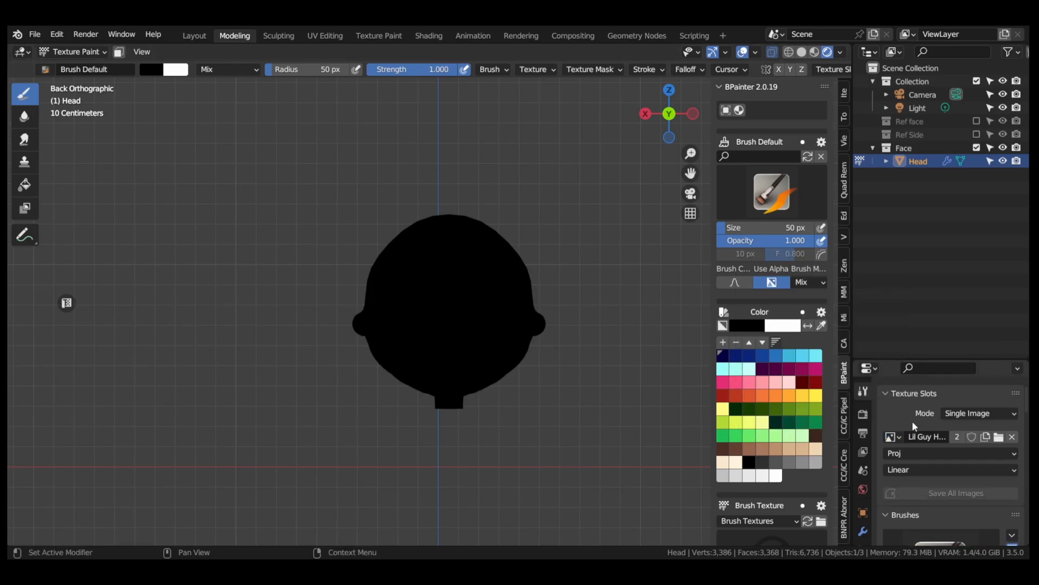
left_click(921, 453)
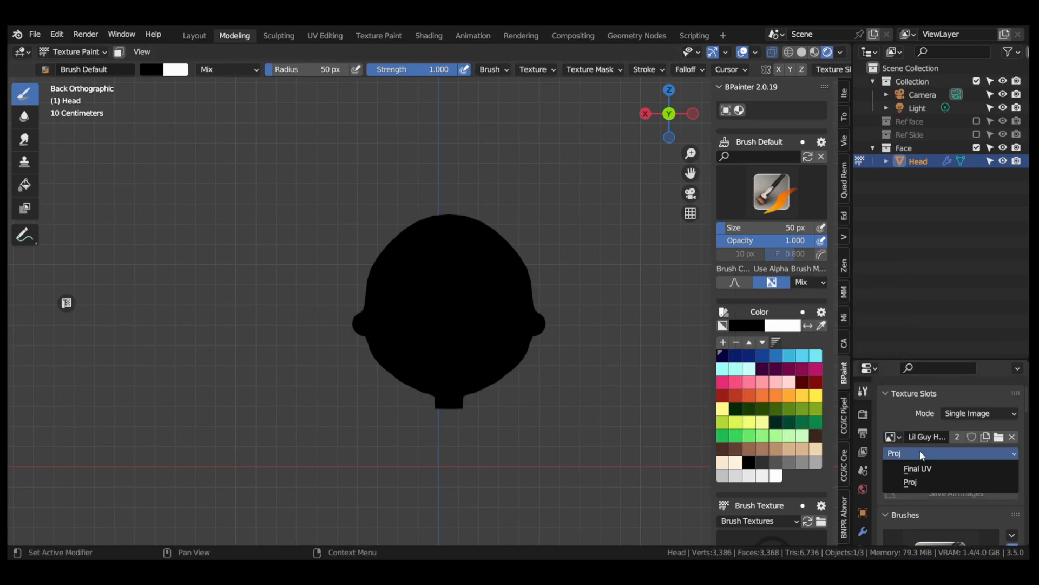
left_click(918, 469)
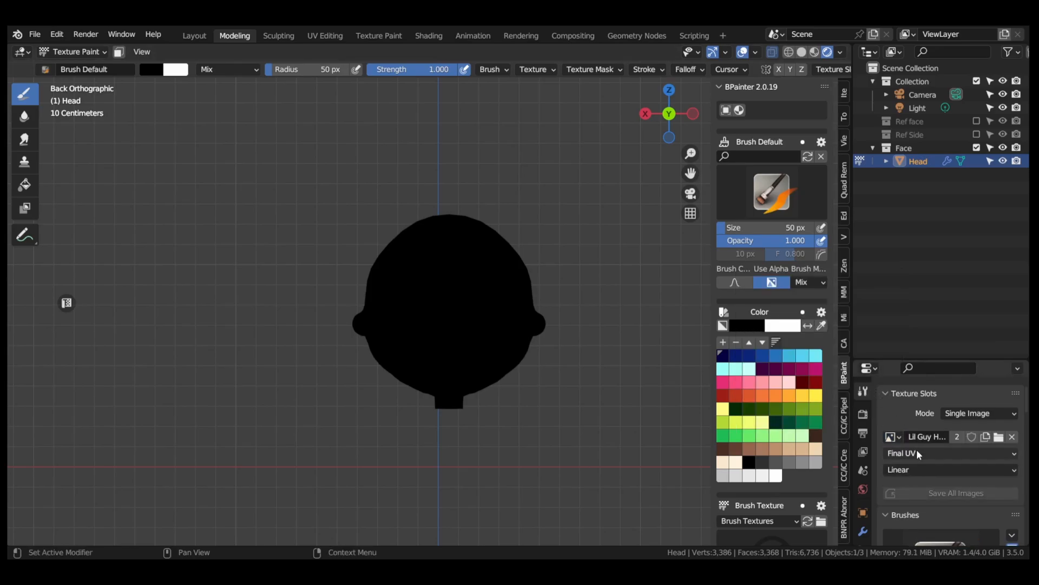
- Look through the Draw brush settings for a way to clone from another paint slot
scroll(917, 465, "down", 10)
scroll(917, 468, "down", 10)
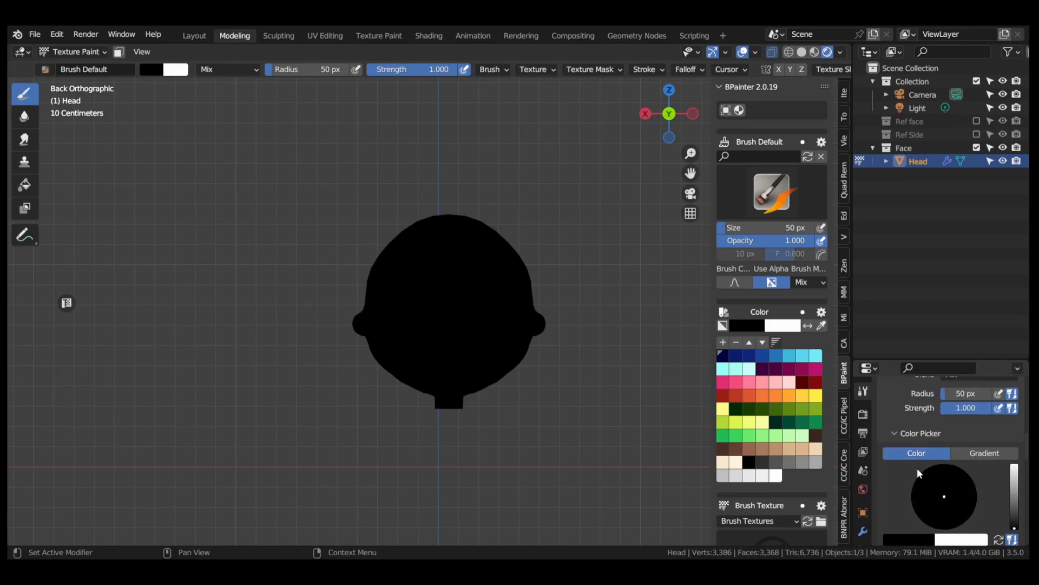
scroll(914, 476, "down", 4)
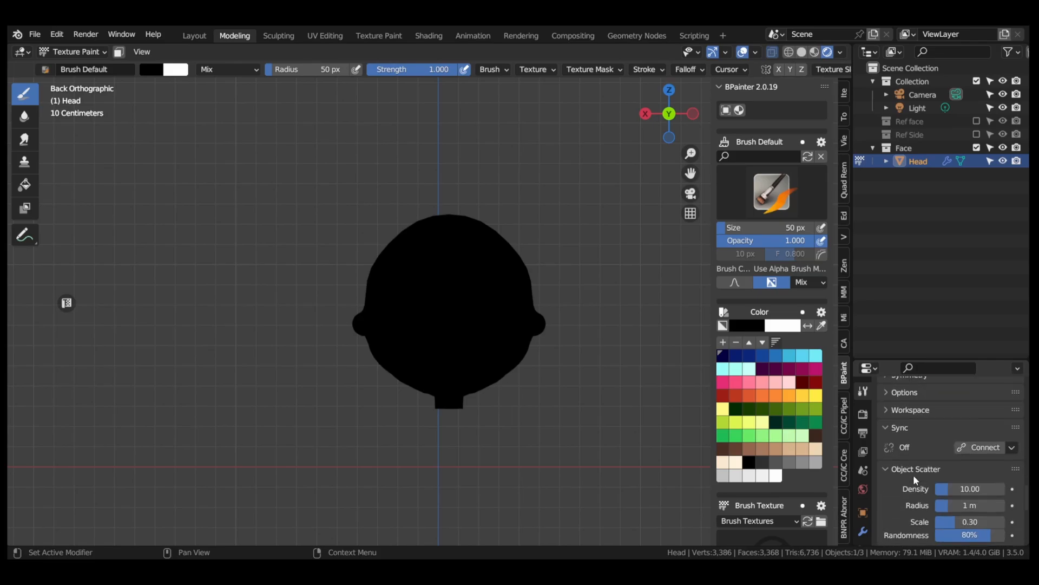
scroll(914, 476, "up", 7)
scroll(914, 474, "up", 1)
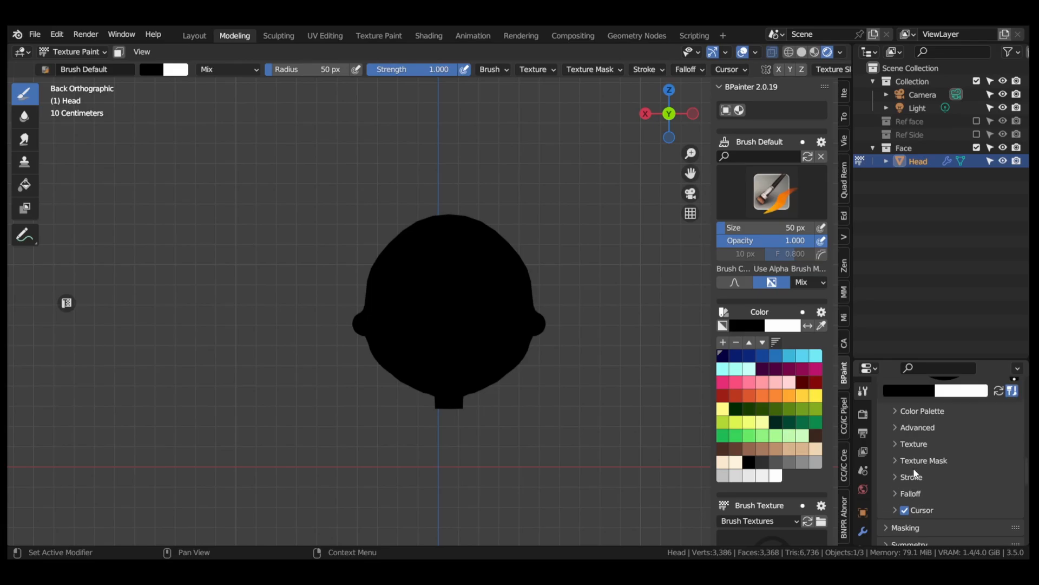
left_click(896, 428)
left_click(895, 428)
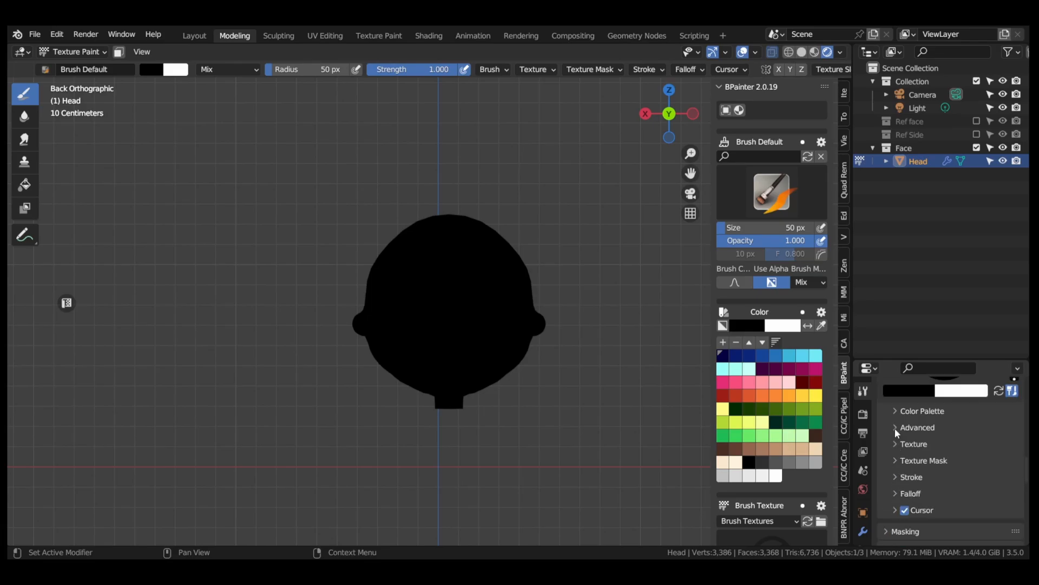
scroll(902, 460, "up", 4)
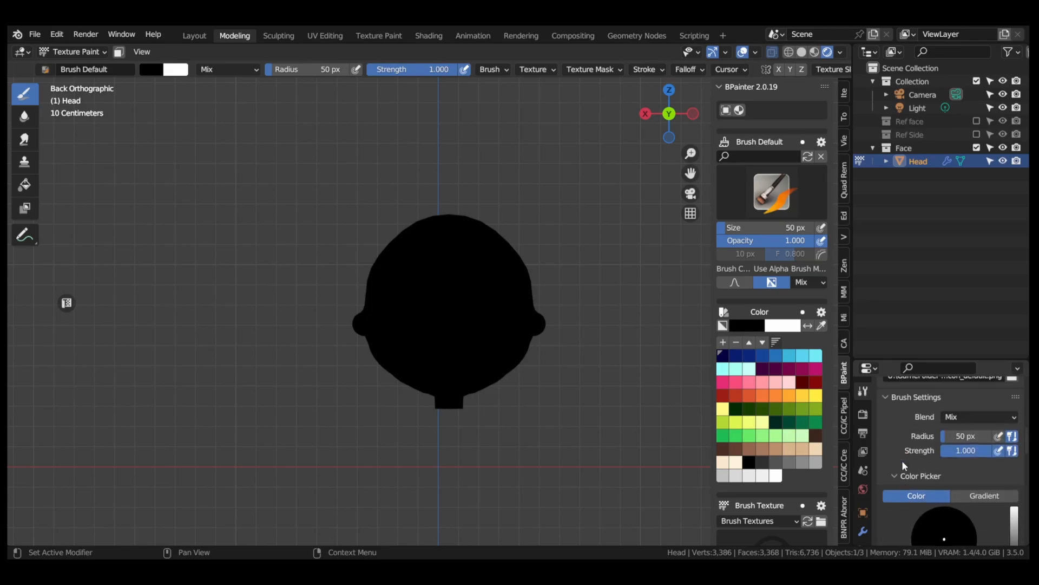
scroll(902, 460, "down", 6)
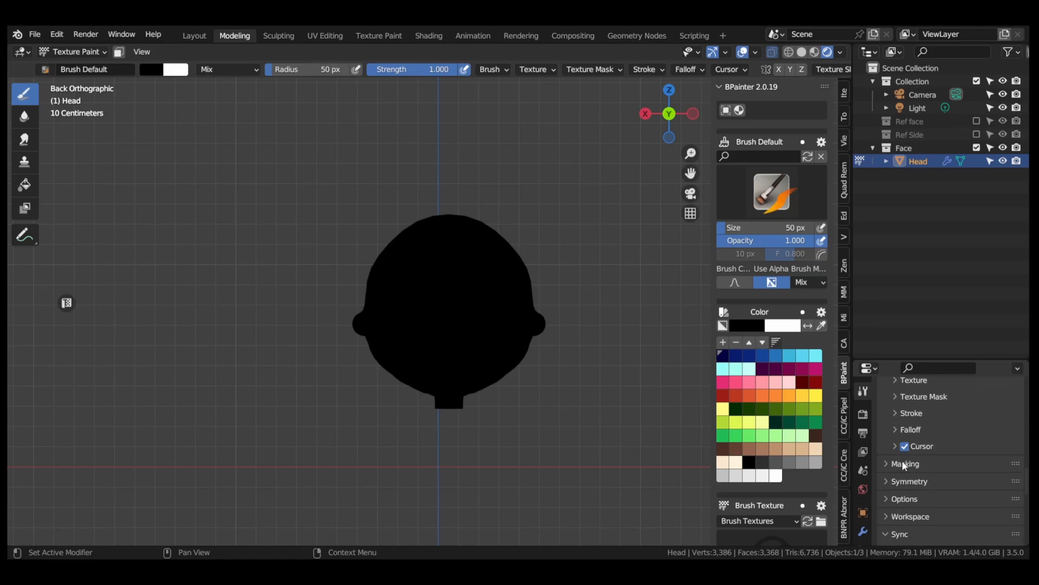
- Switch to the Clone brush and enable Clone from Paint Slot for it
left_click(23, 164)
scroll(931, 489, "up", 6)
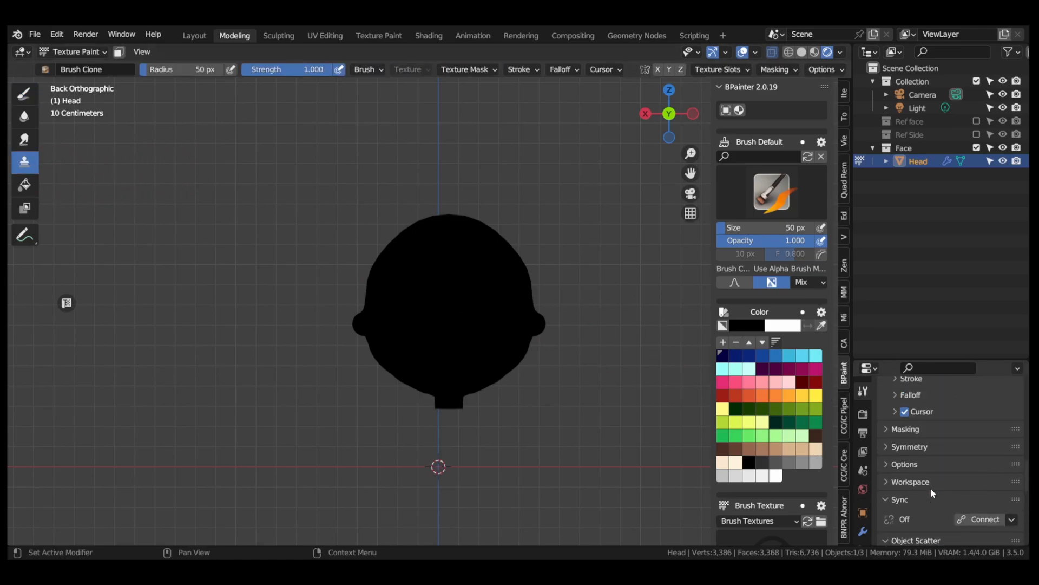
scroll(931, 492, "up", 2)
left_click(904, 452)
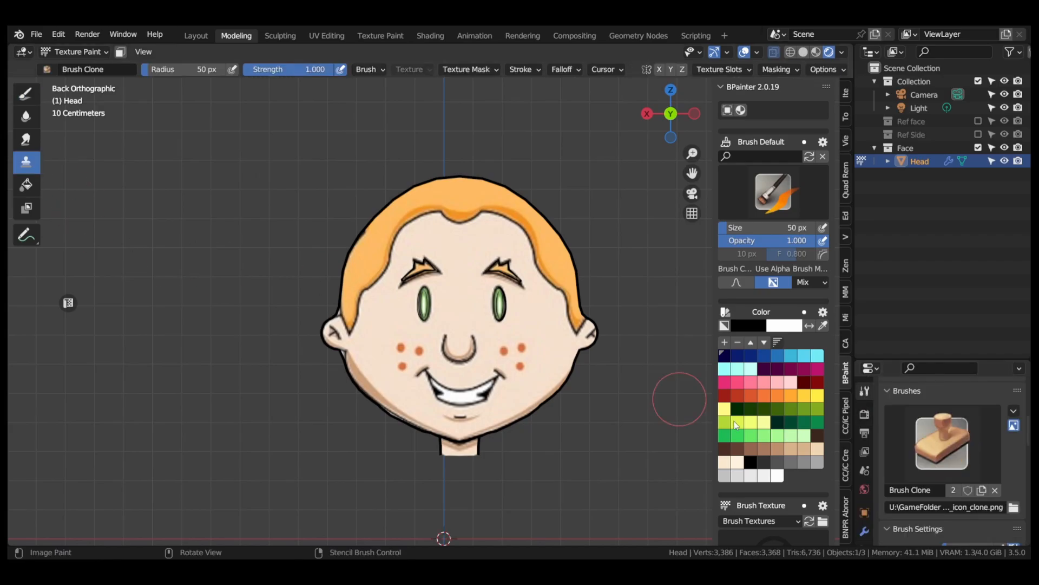
- Assign the Lil Guy material to the head's first material slot and save the file
scroll(935, 491, "up", 5)
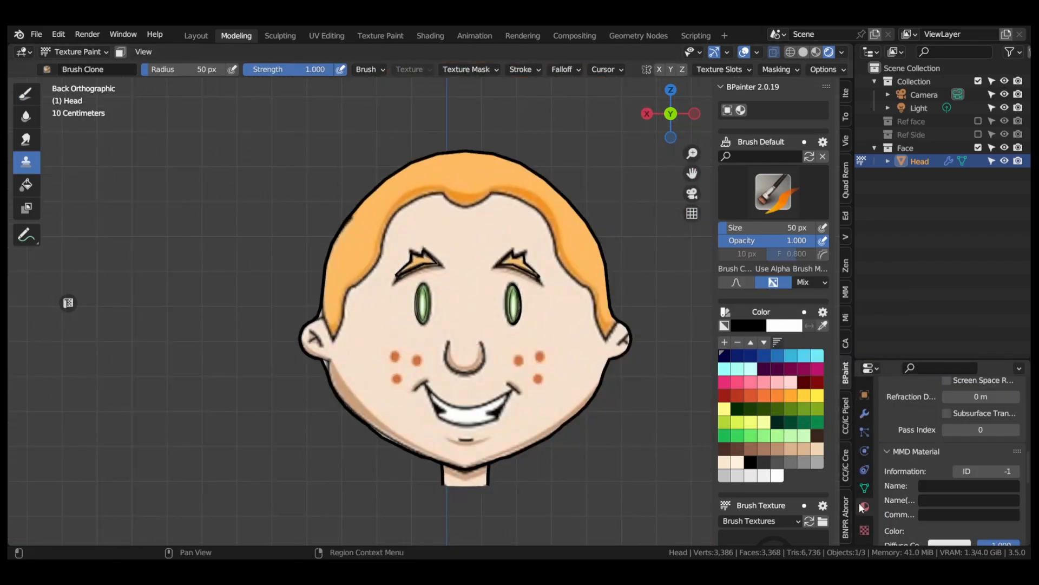
left_click(864, 506)
left_click(887, 495)
left_click(769, 359)
key("ctrl+s")
mouse_move(399, 351)
left_mouse_down()
mouse_move(438, 343)
mouse_move(533, 248)
left_mouse_up()
key("ctrl+z")
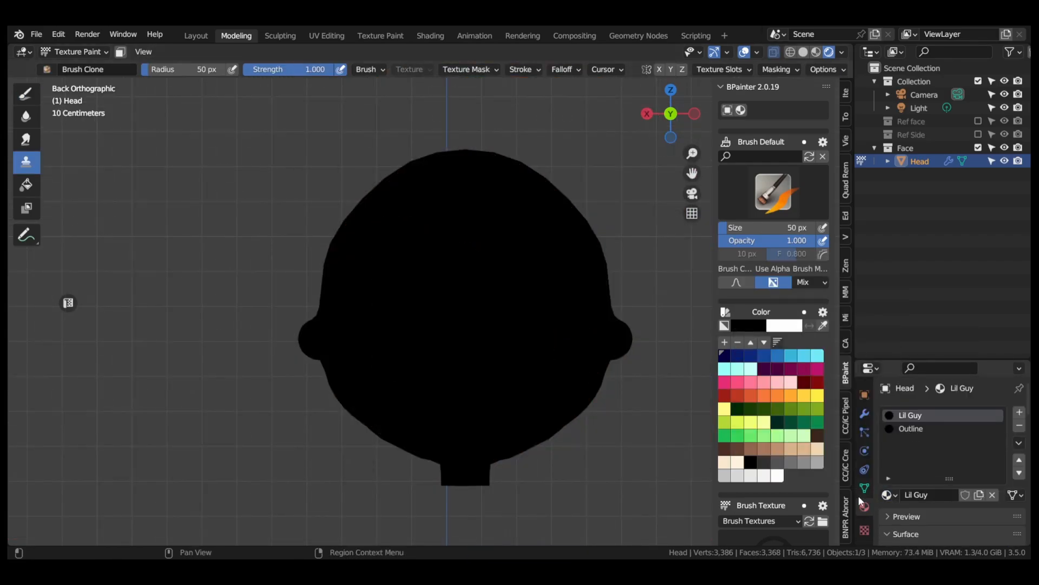
- Set the Clone brush's source UV map to Proj, with n5W8O.jpg as source image, and save the file
scroll(861, 441, "up", 5)
left_click(864, 391)
scroll(921, 468, "down", 5)
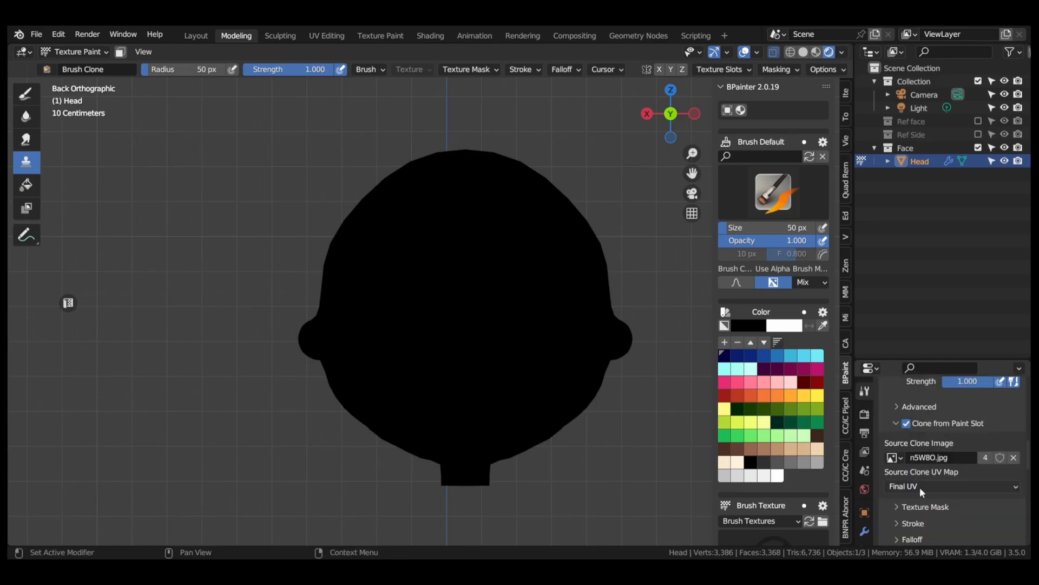
key("ctrl+s")
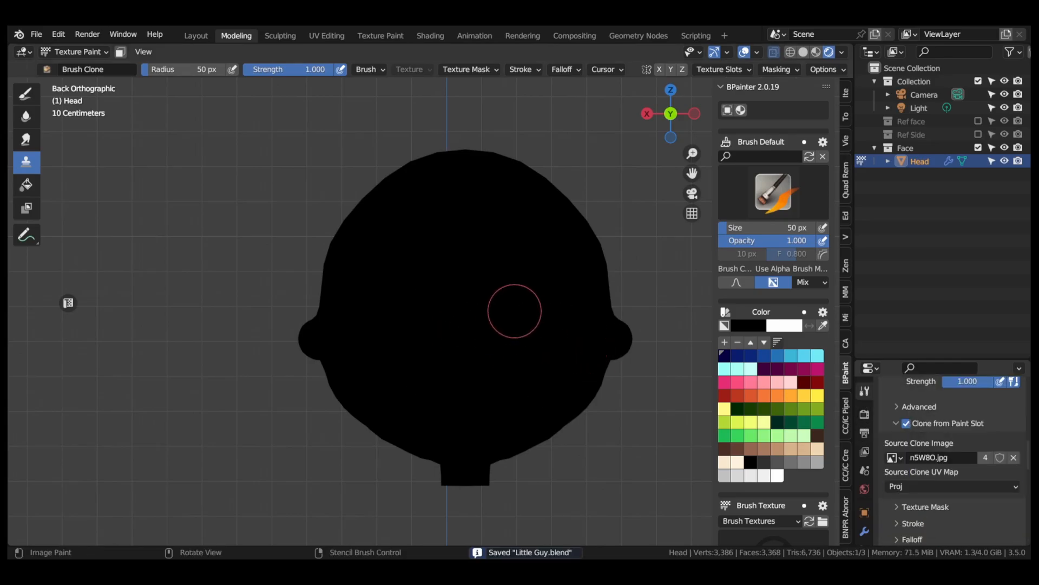
- Examine the head's Solidify modifier and its surface from several sides in solid shading
middle_click_drag(523, 331, 447, 331)
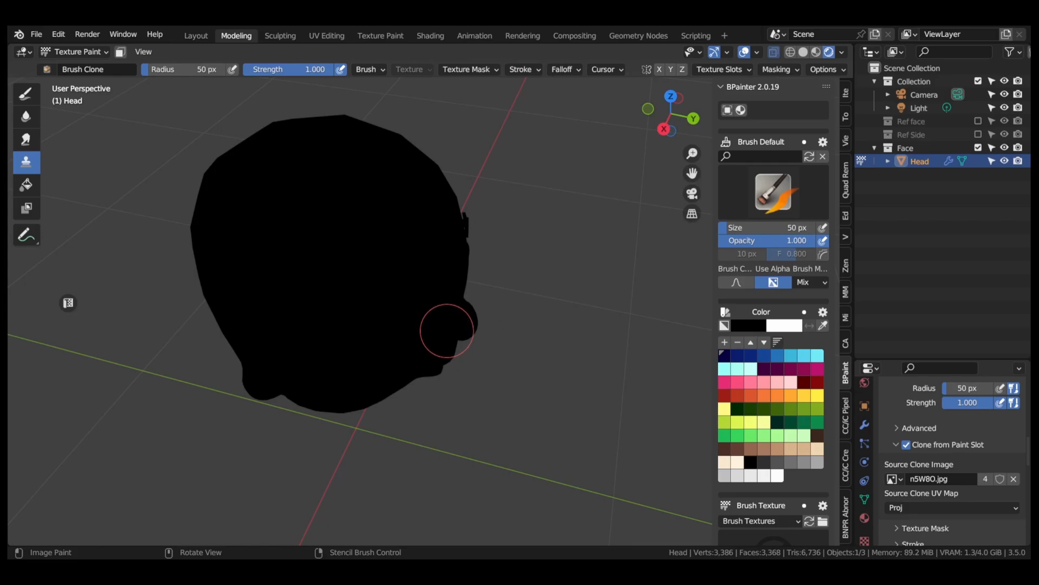
scroll(911, 473, "up", 10)
left_click(864, 424)
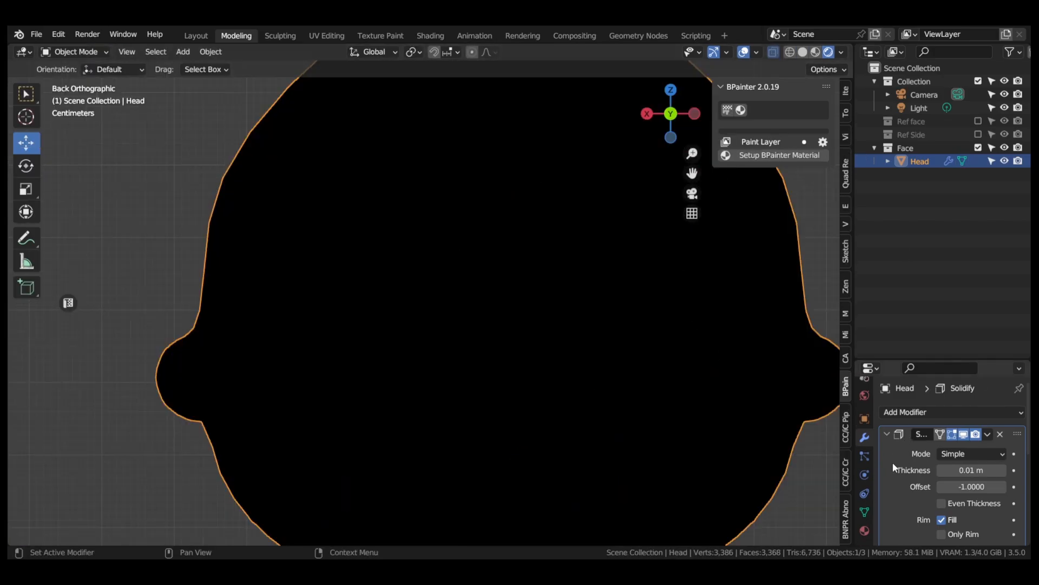
left_click(823, 55)
left_click(822, 53)
left_click(802, 52)
mouse_move(979, 470)
left_mouse_down()
mouse_move(1001, 470)
mouse_move(979, 470)
left_mouse_up()
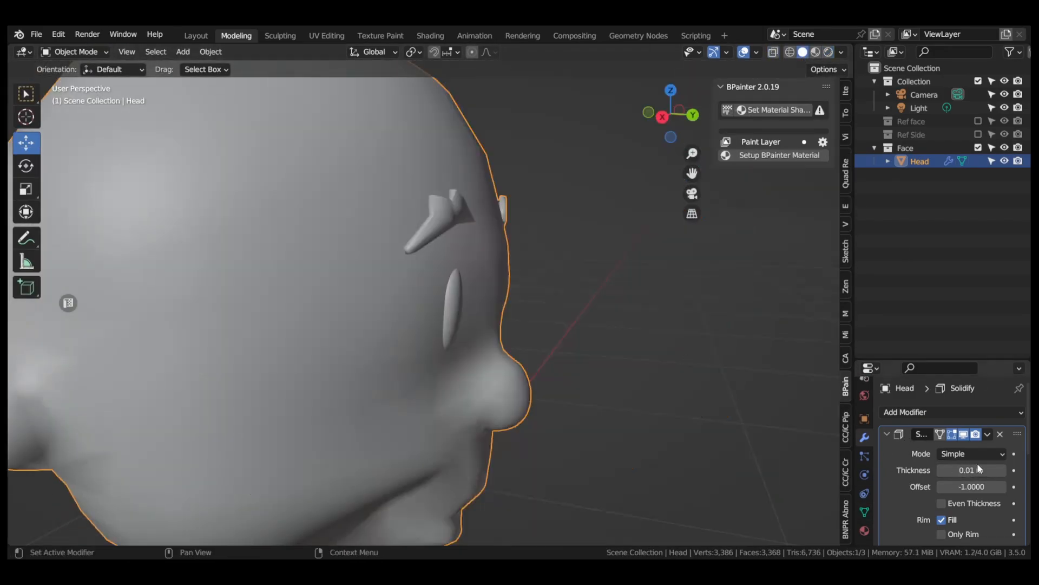
scroll(953, 482, "down", 10)
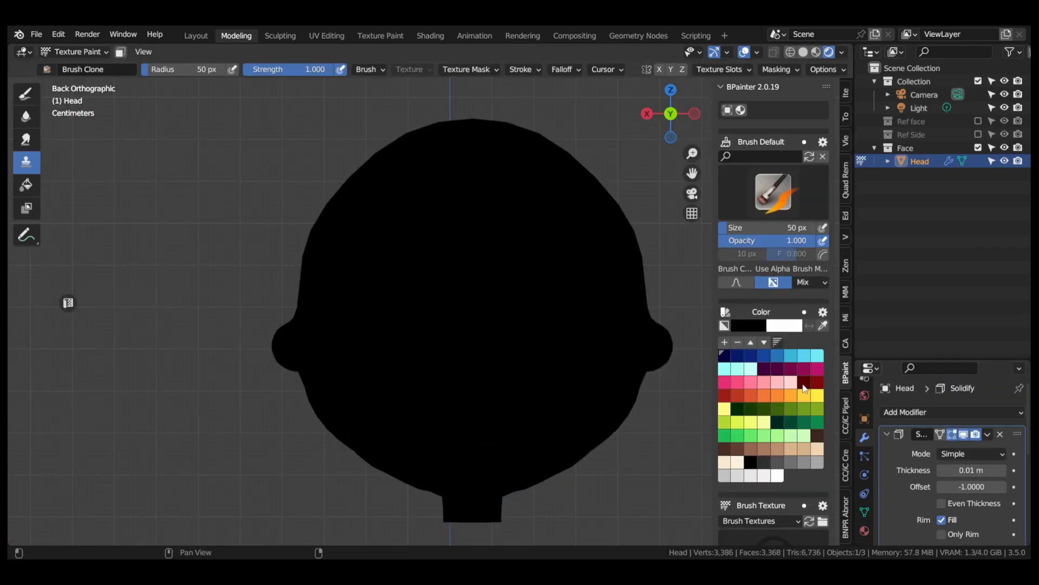
- Reset the source clone UV map, try clone strokes over the head, and undo the strokes
left_click(773, 194)
left_click(325, 257)
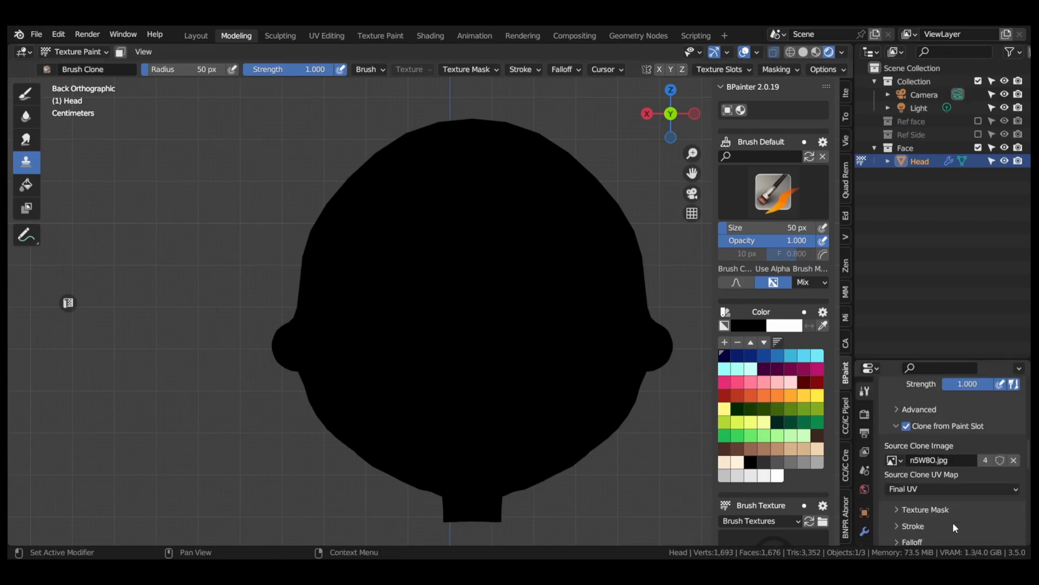
left_click(952, 488)
mouse_move(292, 341)
left_mouse_down()
mouse_move(336, 436)
mouse_move(530, 404)
mouse_move(490, 457)
mouse_move(409, 417)
left_mouse_up()
mouse_move(409, 416)
middle_mouse_down()
mouse_move(489, 379)
mouse_move(427, 186)
mouse_move(347, 216)
mouse_move(461, 228)
mouse_move(482, 206)
middle_mouse_up()
left_click_drag(450, 113, 456, 150)
key("ctrl+z")
key("ctrl+z")
- Open the head's mesh for UV editing and select both complete eyebrow pieces
left_click(76, 52)
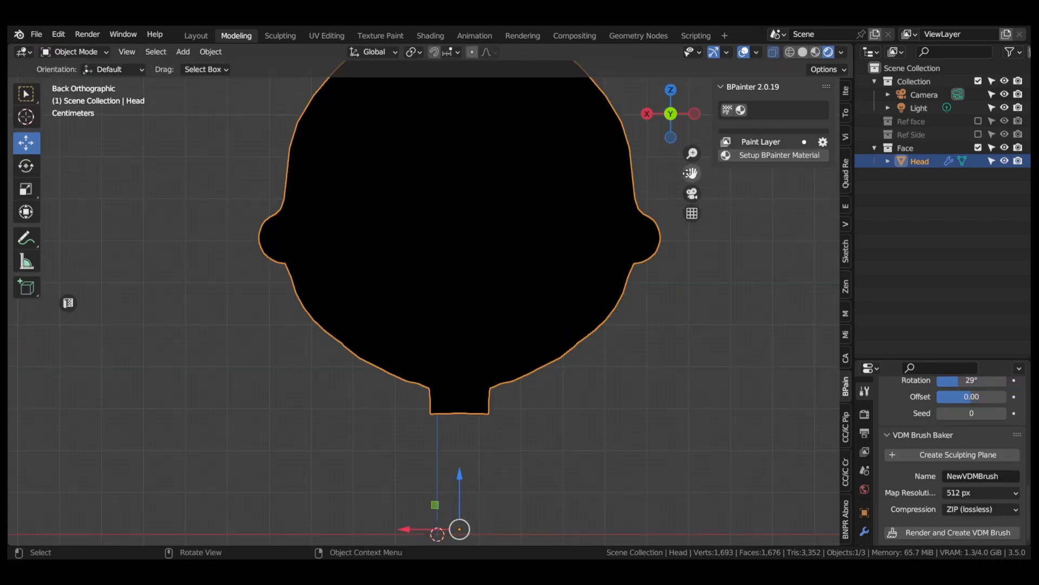
left_click(327, 36)
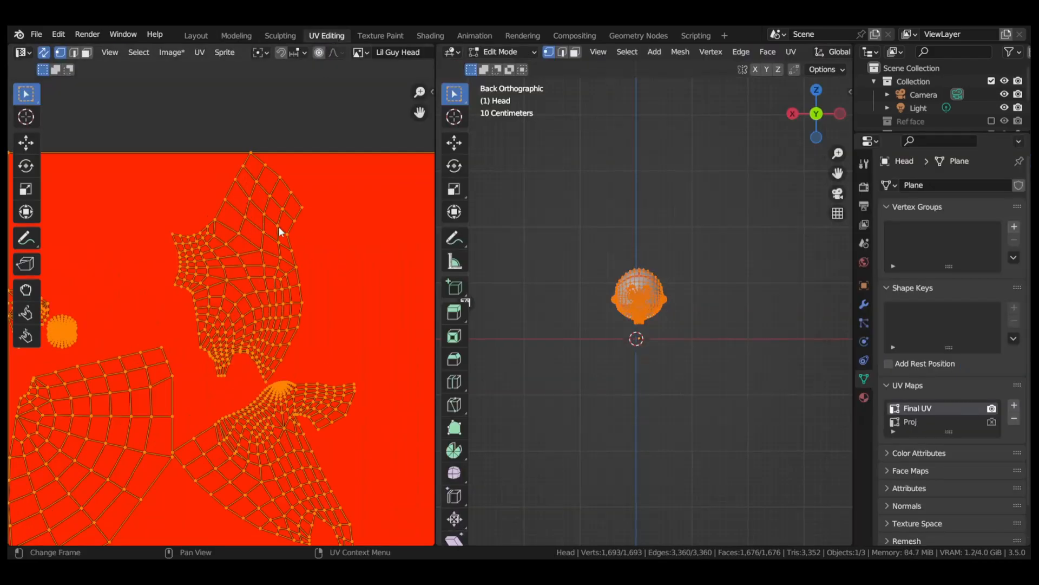
key("ctrl+l")
left_click(669, 186, "shift")
key("ctrl+l")
scroll(316, 200, "down", 5)
scroll(284, 301, "up", 3)
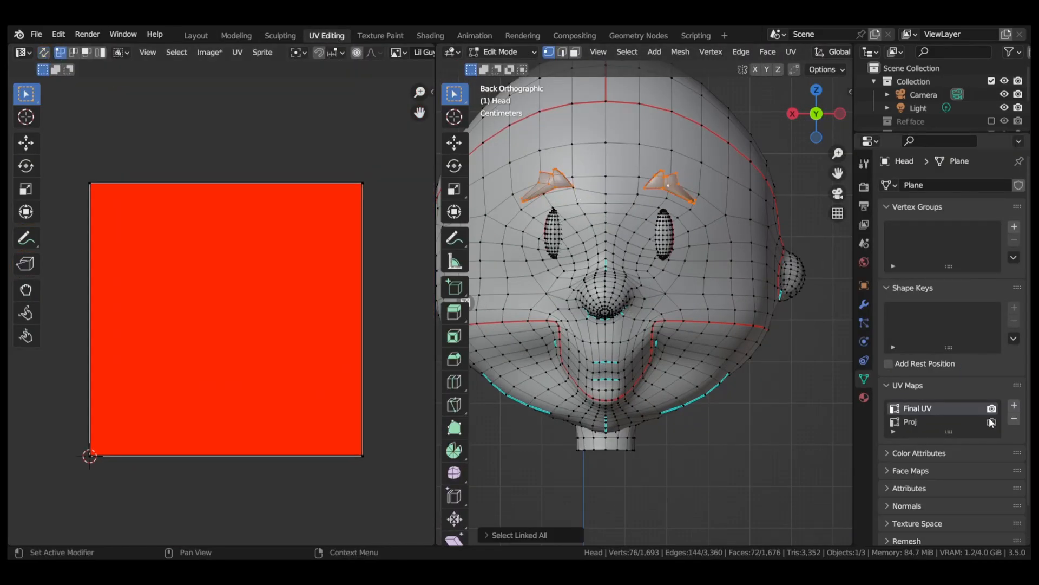
- Compare the eyebrows' UVs on the Proj and Final UV maps, ending with Final UV active for editing and rendering
left_click(992, 422)
left_click(920, 422)
scroll(226, 320, "up", 1)
left_click(992, 408)
left_click(920, 408)
- Unwrap the eyebrows on Final UV and shift their islands into the empty area beside the face islands
left_click(237, 53)
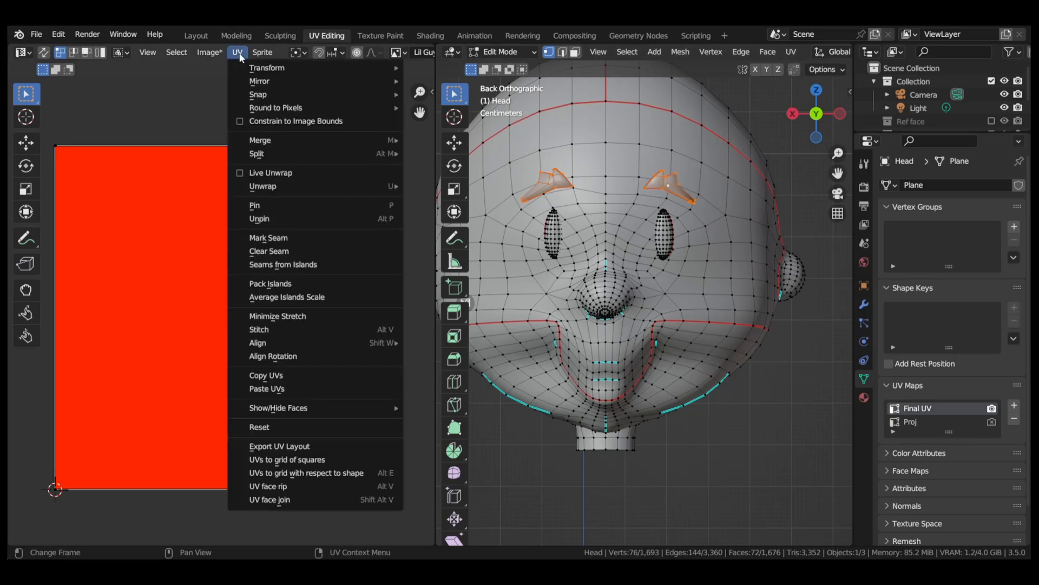
key("u")
scroll(315, 314, "down", 2)
key("s")
key("a")
key("g")
left_click(123, 86)
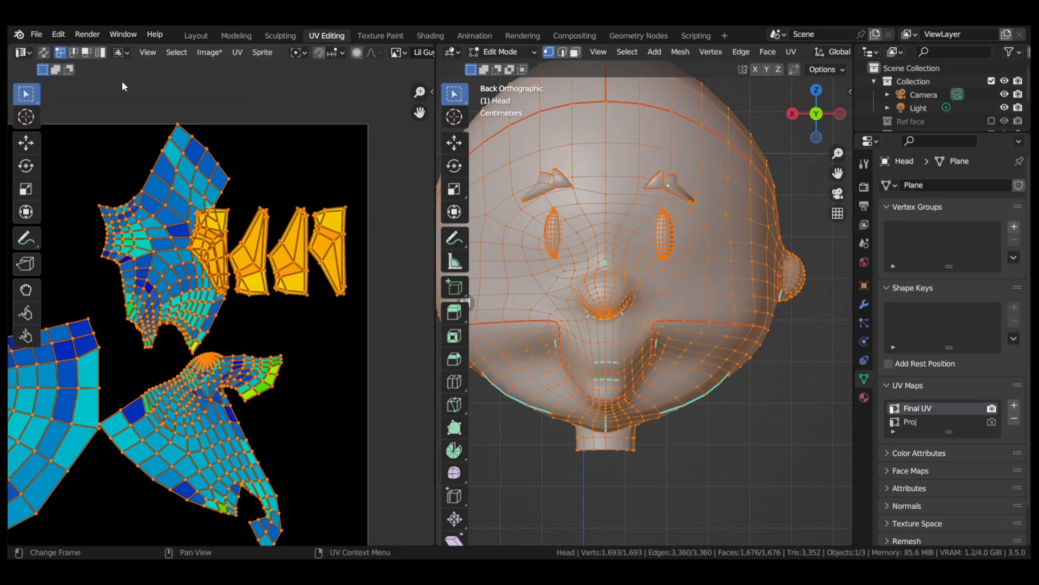
- Scale the eyebrow UV islands down so they clear the face island, and save the file
key("alt+a")
left_click(664, 177, "shift")
key("ctrl+l")
key("s")
left_click(44, 52)
left_click(44, 52)
left_click(392, 234)
key("ctrl+s")
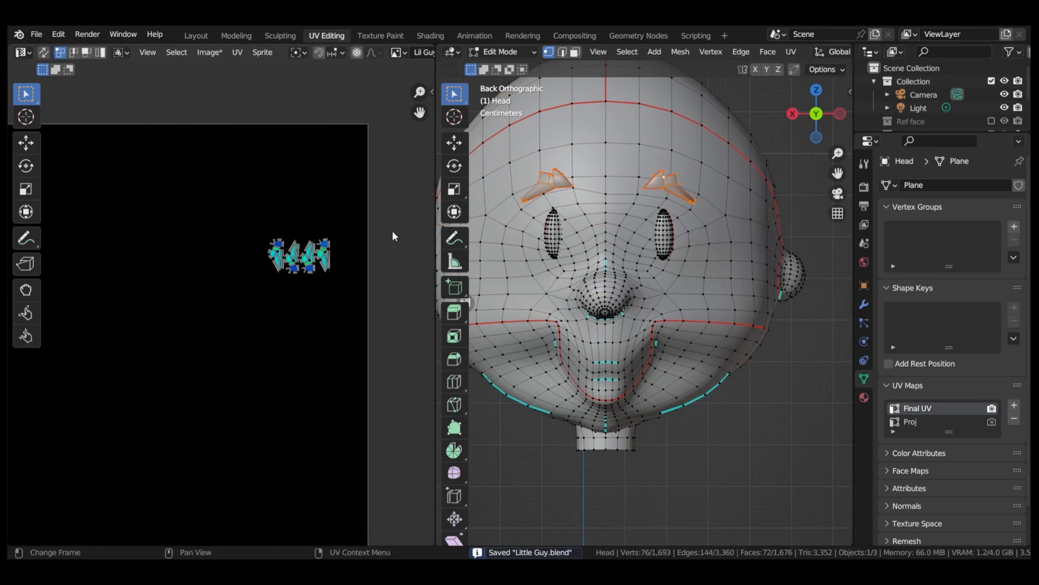
- Try moving a UV point near the mouth opening of the upper face island, and undo the move
scroll(226, 305, "down", 2)
left_click(44, 53)
scroll(221, 317, "up", 1)
left_click_drag(157, 308, 217, 352)
scroll(179, 325, "up", 10)
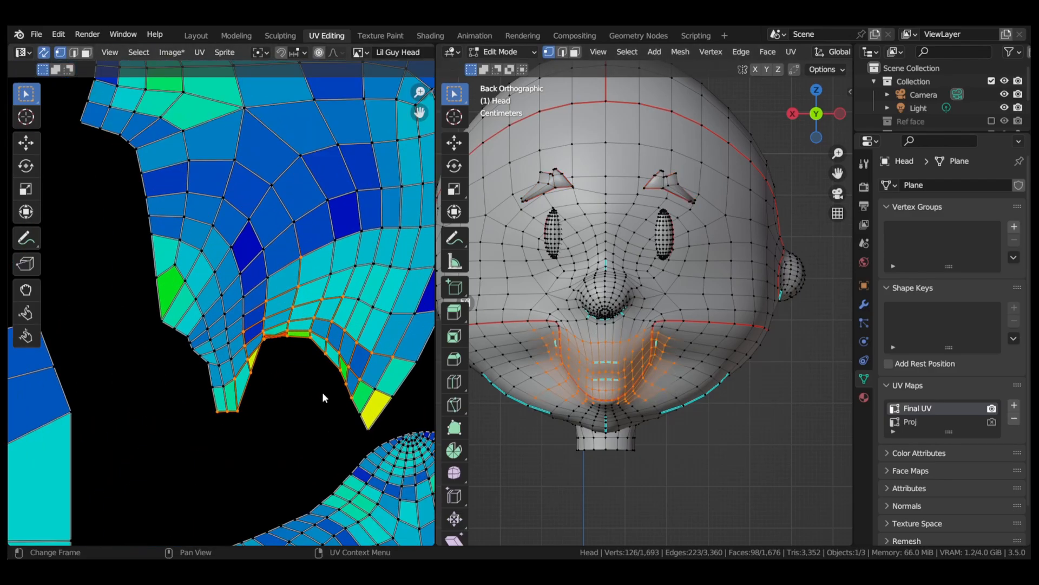
left_click(245, 293)
key("g")
left_click(276, 347)
key("ctrl+z")
- Check the head's Final UV layout for overlapping UVs with Select Overlap
left_click(129, 56)
left_click(156, 249)
left_click(43, 53)
scroll(91, 132, "down", 10)
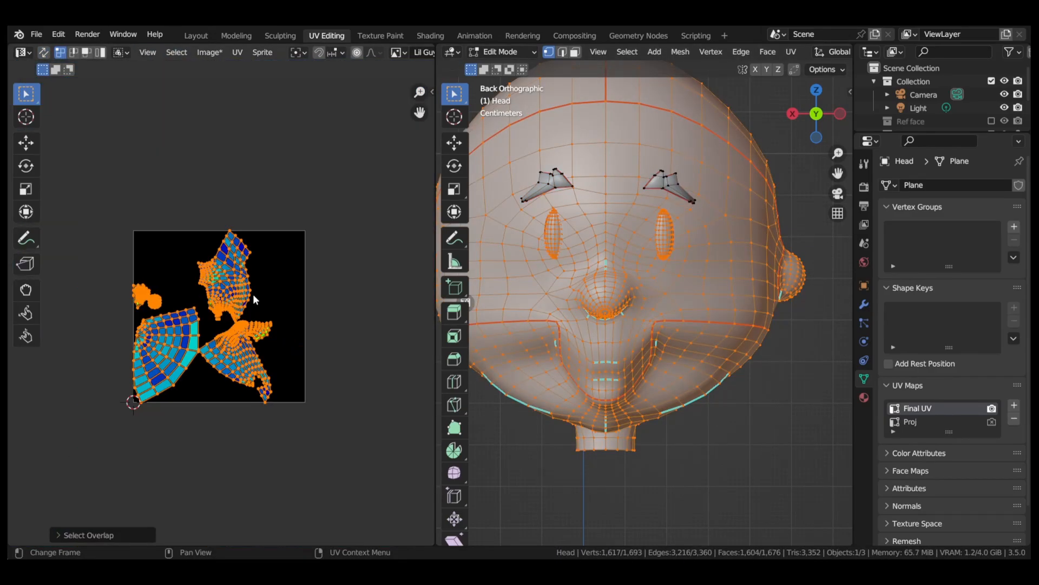
- Move the UV points along the mouth notch of the upper face island to clean up its edge
scroll(239, 324, "up", 7)
left_click(239, 350)
scroll(217, 270, "up", 6)
left_click(185, 198)
key("g")
left_click(233, 265)
scroll(234, 301, "down", 4)
scroll(233, 303, "up", 2)
key("g")
left_click_drag(306, 246, 325, 277)
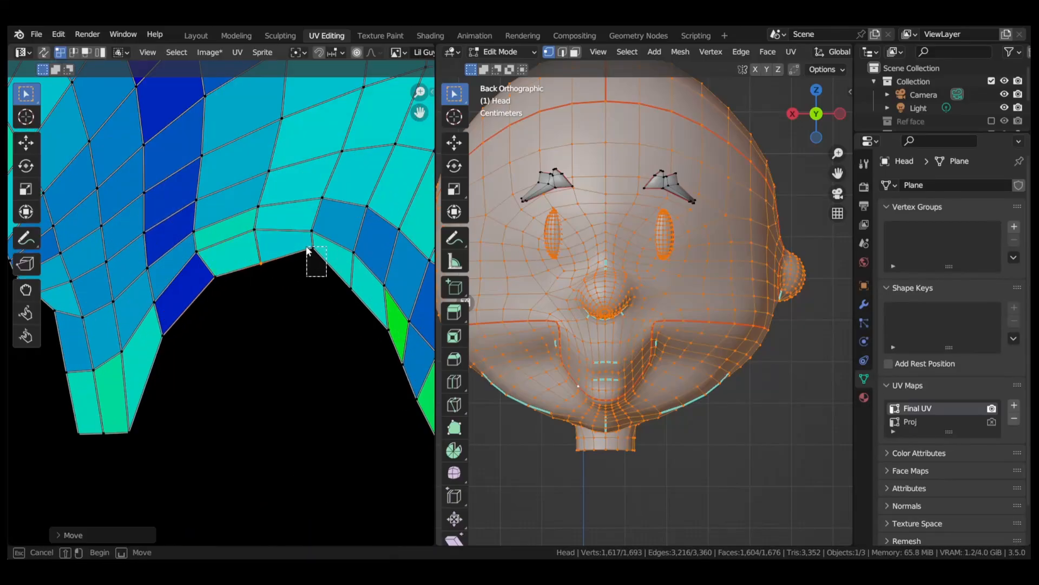
- Reposition the pinched UV points at the mouth corner of the lower face island
scroll(244, 325, "down", 2)
left_click_drag(544, 328, 665, 400)
scroll(234, 270, "down", 6)
left_click(44, 52)
scroll(178, 260, "up", 10)
left_click(174, 262)
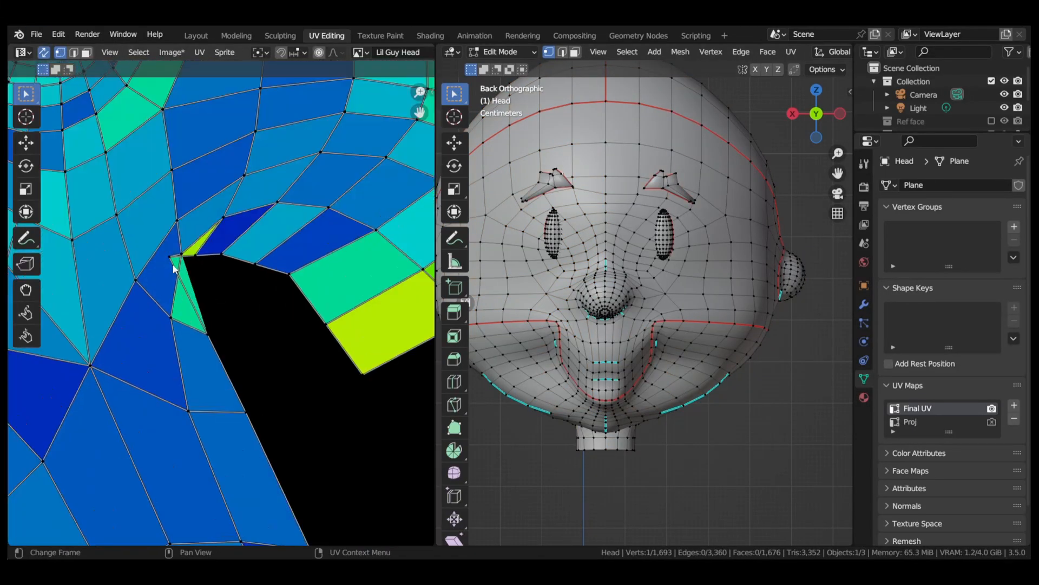
key("g")
left_click(198, 271)
left_click_drag(215, 246, 237, 278)
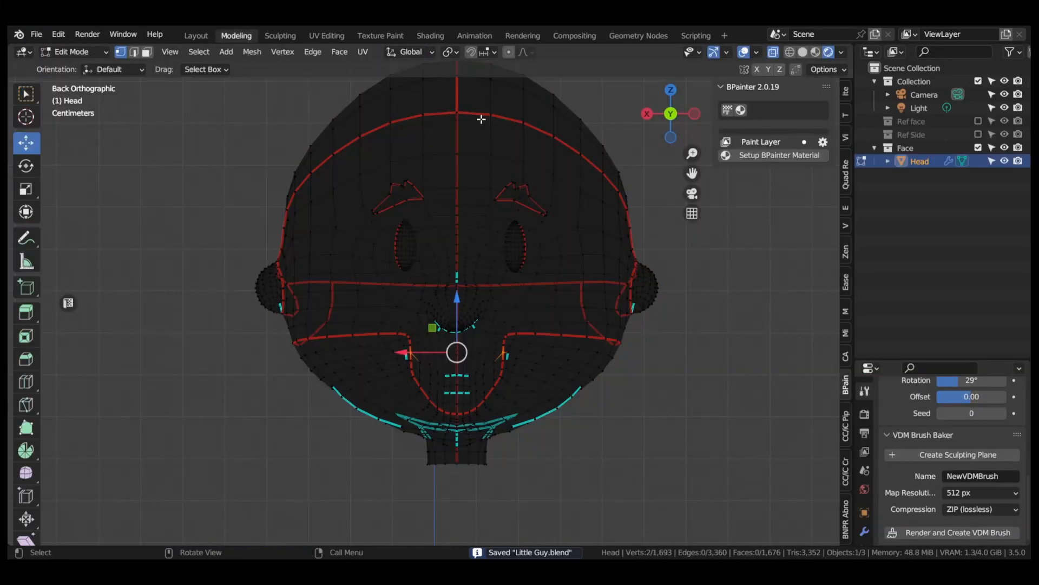
- Resize the Lil Guy Head texture image to 2048 by 2048 pixels in the Texture Paint workspace
scroll(432, 496, "down", 3)
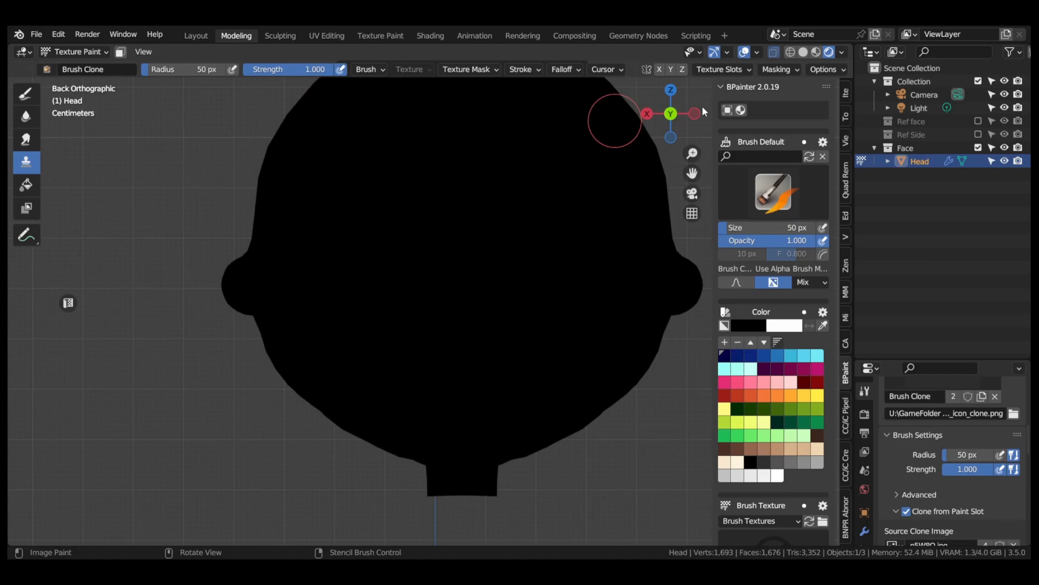
left_click(823, 70)
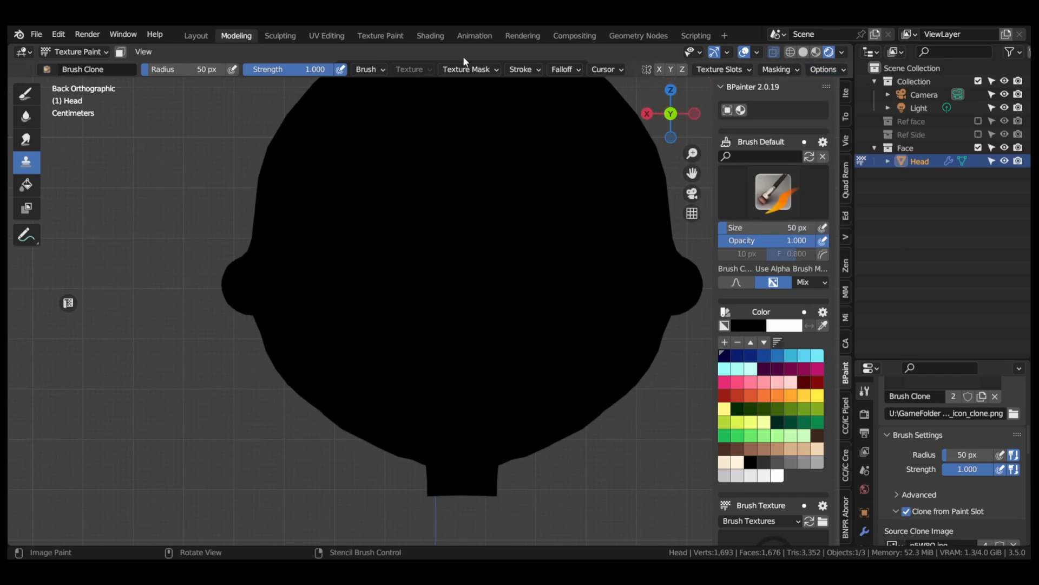
left_click(331, 36)
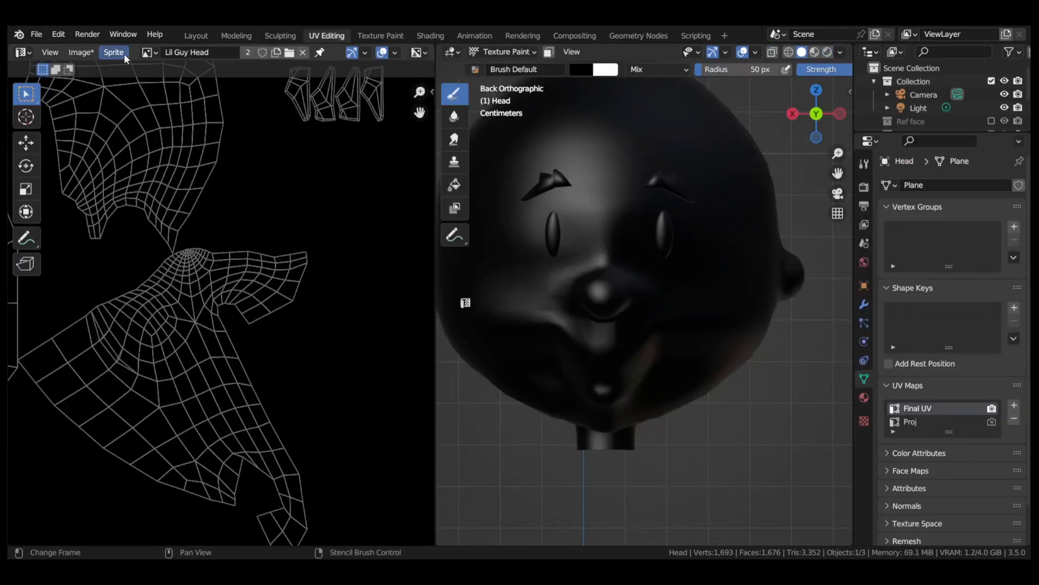
left_click(82, 52)
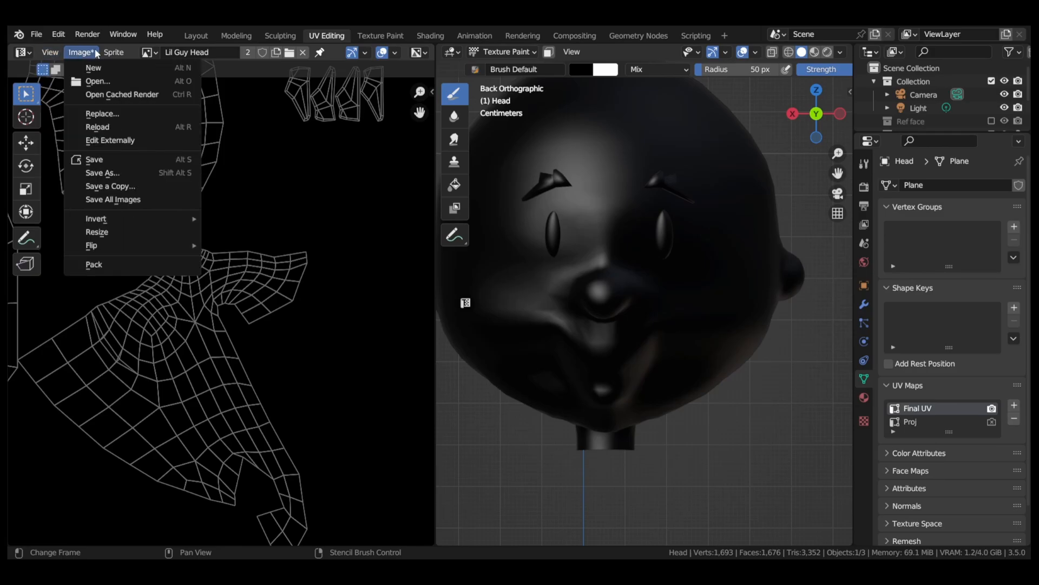
left_click(391, 37)
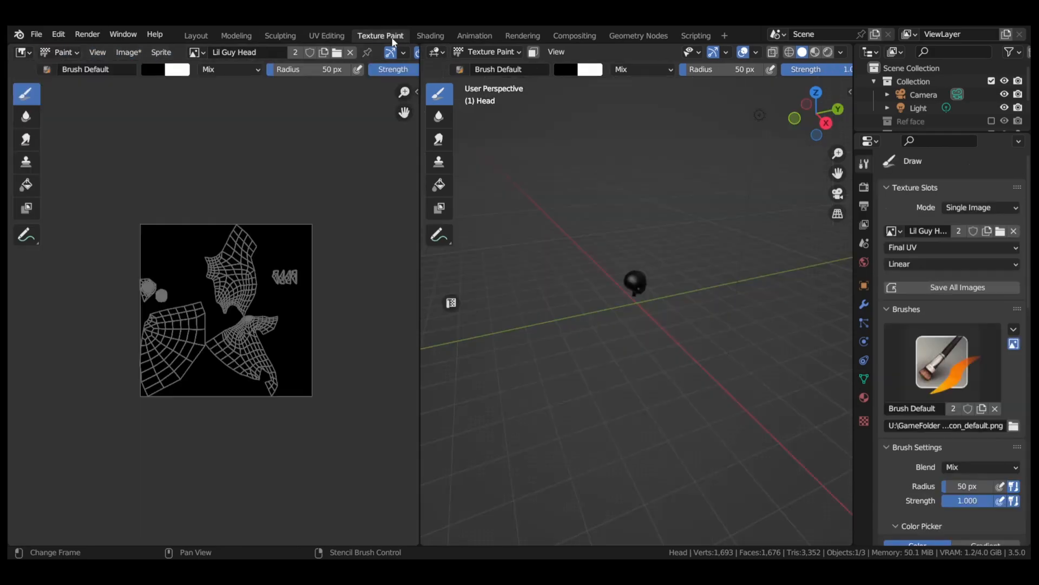
left_click(128, 53)
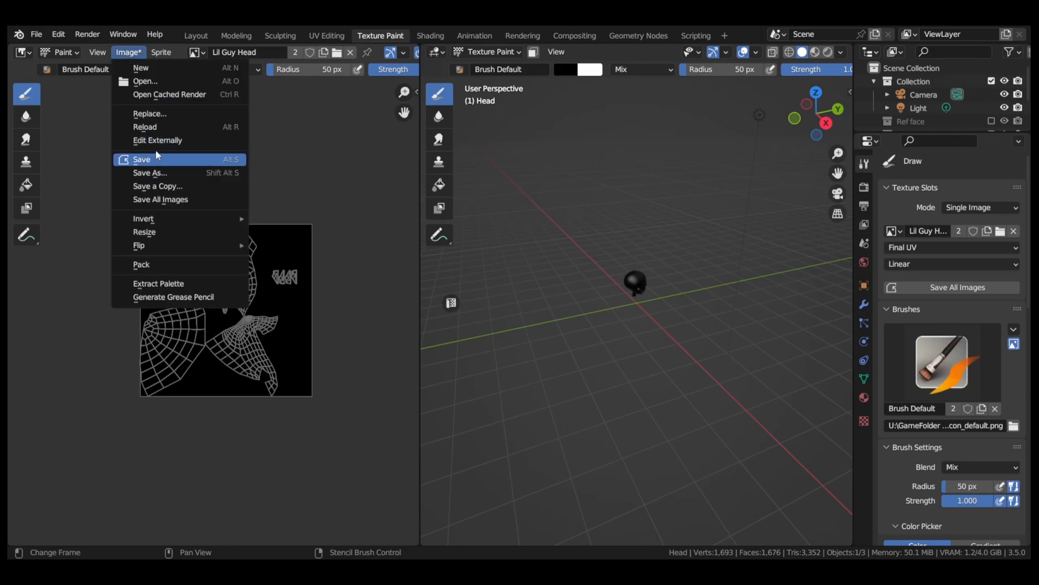
left_click(146, 232)
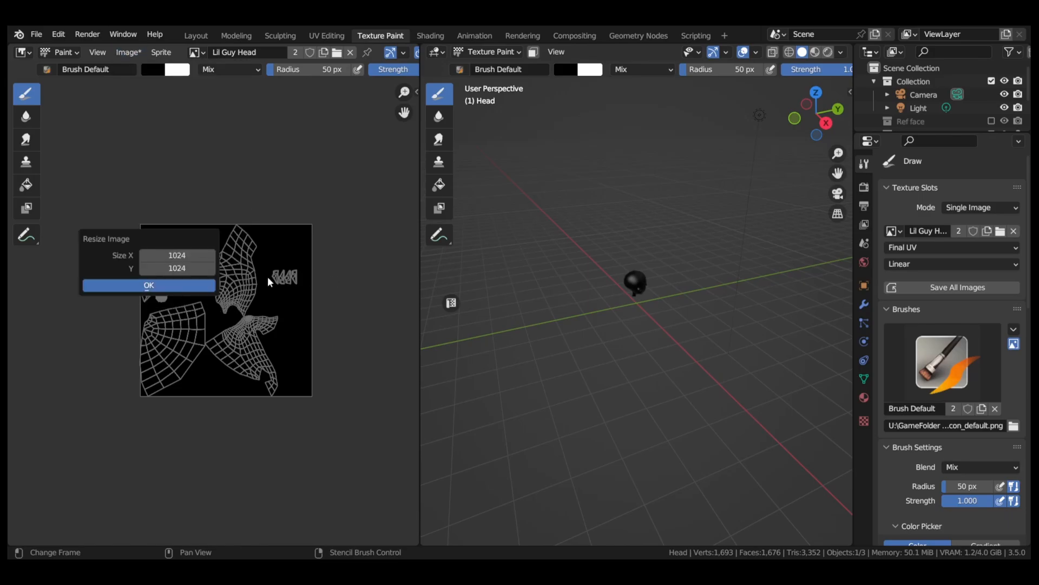
left_click(186, 258)
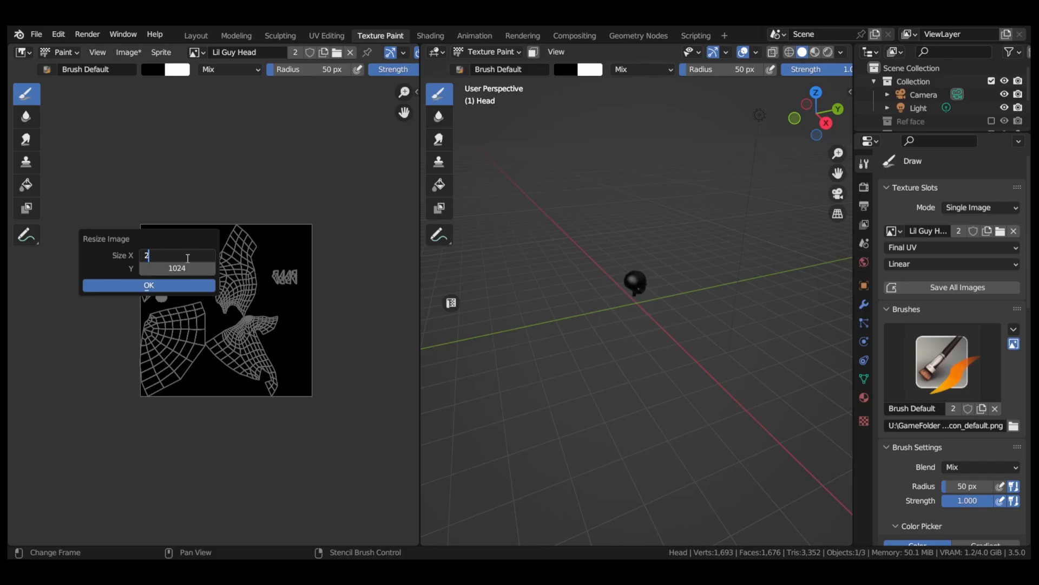
key("Tab")
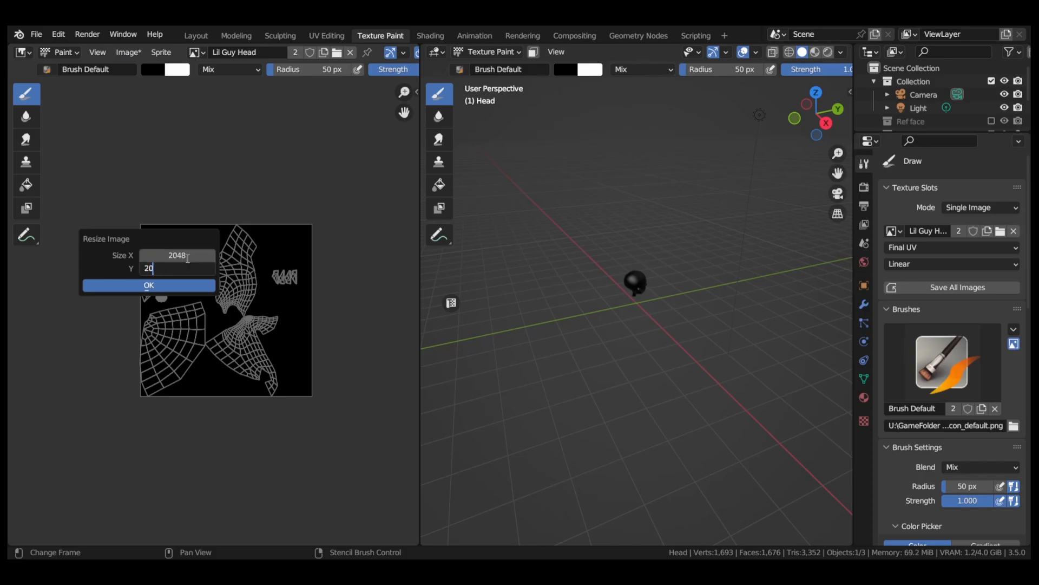
key("Return")
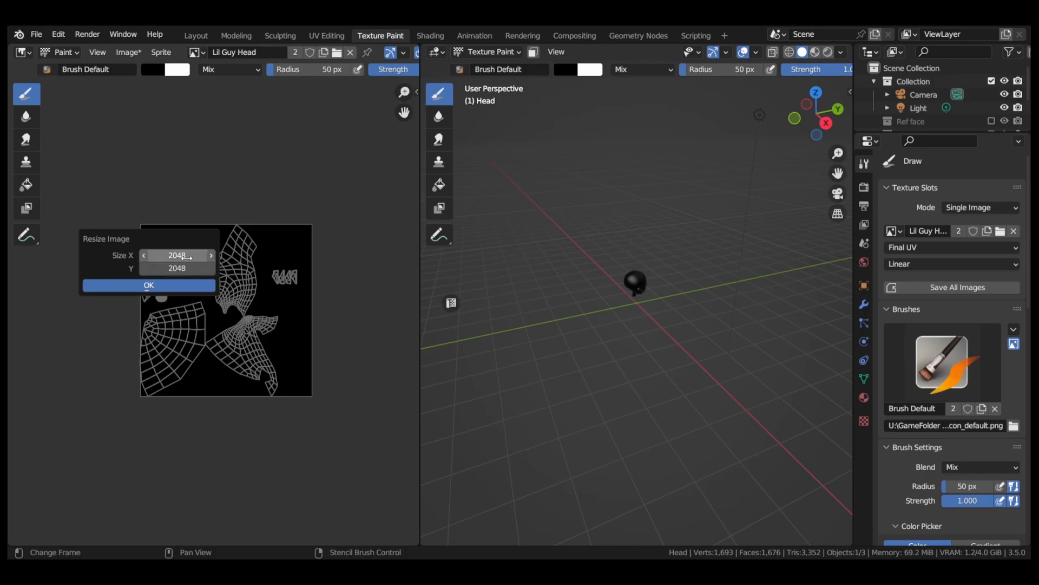
left_click(137, 286)
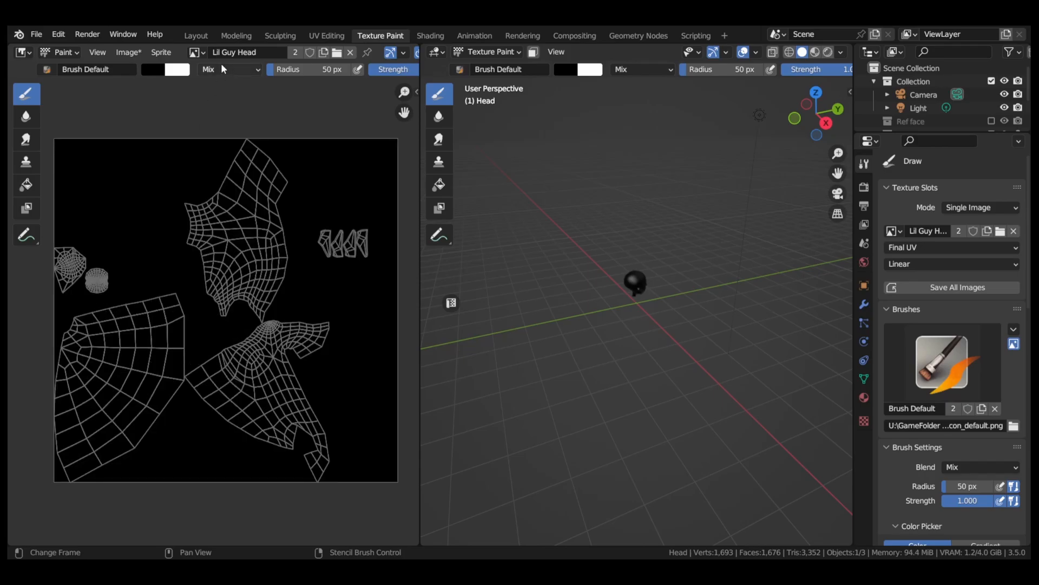
- Return to the Modeling workspace, save the file, and switch the head to Texture Paint mode
left_click(245, 34)
key("ctrl+s")
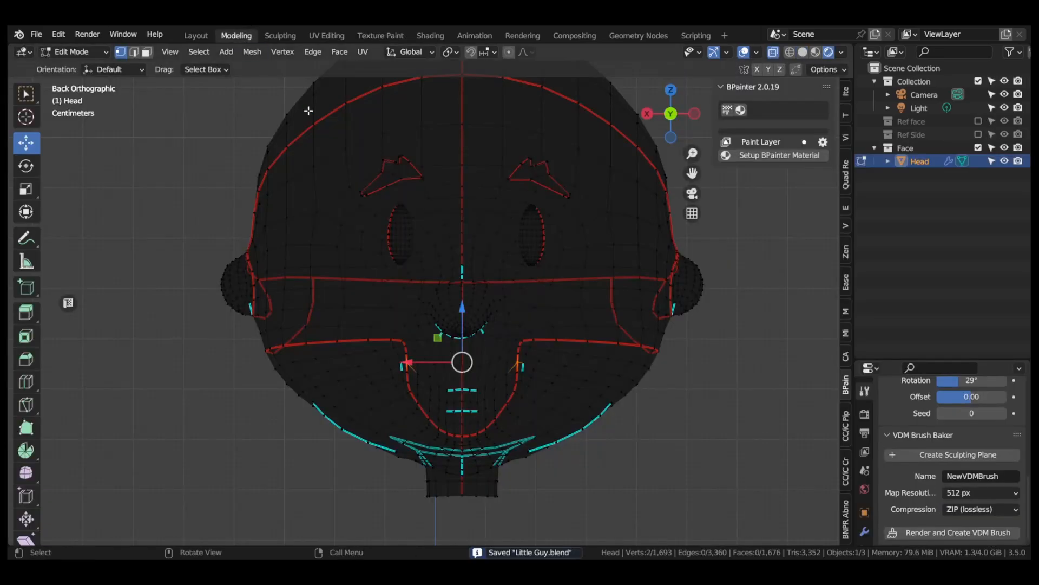
left_click(74, 51)
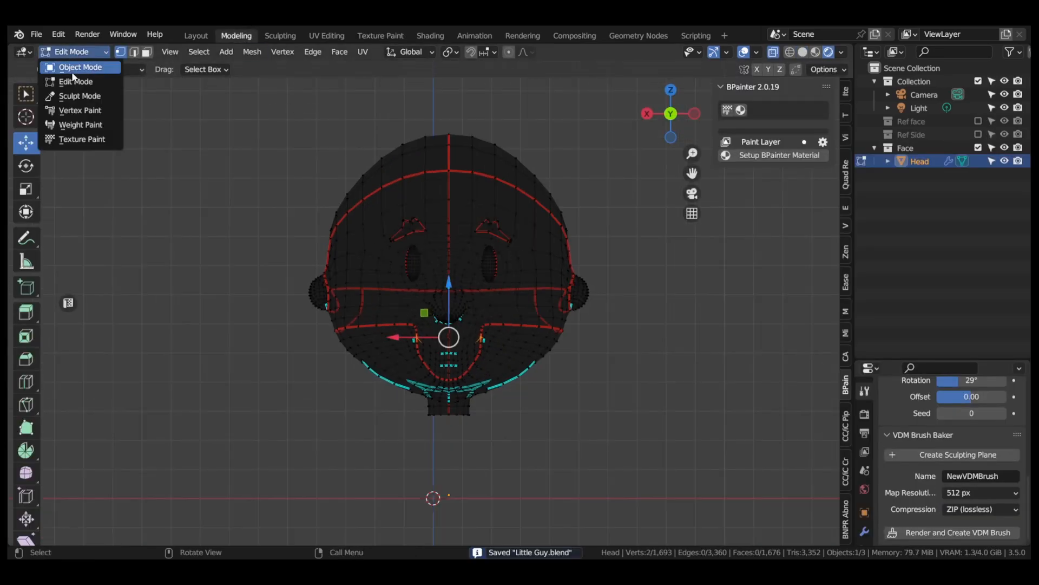
left_click(83, 137)
- Clone-paint the reference over the front of the face, then over the cheek, jaw and hairline on the side by the ear
mouse_move(317, 134)
left_mouse_down()
mouse_move(503, 114)
mouse_move(379, 157)
mouse_move(487, 174)
mouse_move(357, 227)
mouse_move(374, 179)
mouse_move(322, 197)
mouse_move(324, 304)
mouse_move(406, 244)
mouse_move(379, 281)
mouse_move(388, 317)
mouse_move(566, 320)
mouse_move(411, 373)
mouse_move(324, 347)
mouse_move(571, 350)
left_mouse_up()
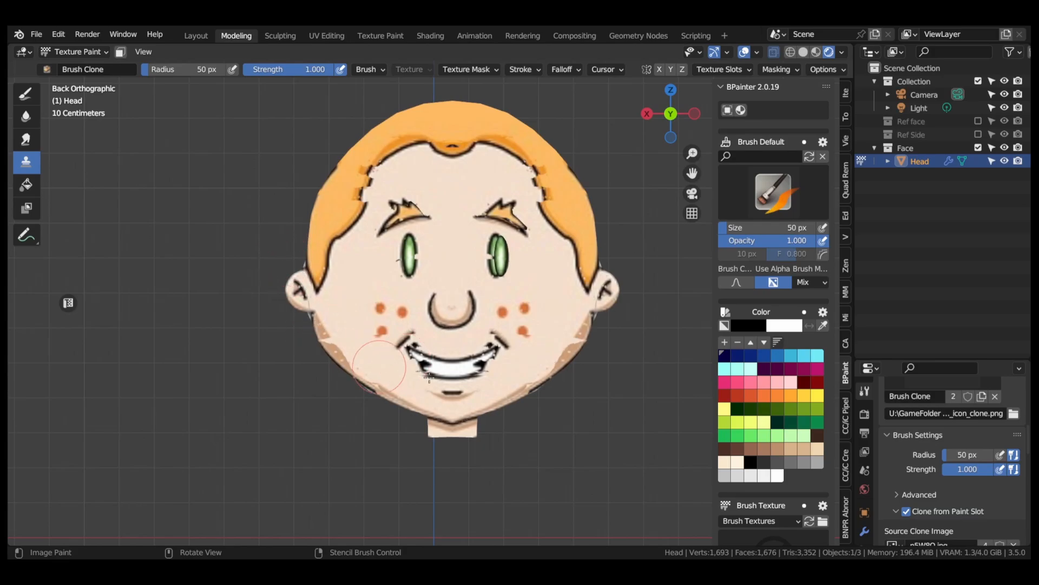
middle_click_drag(429, 375, 314, 300)
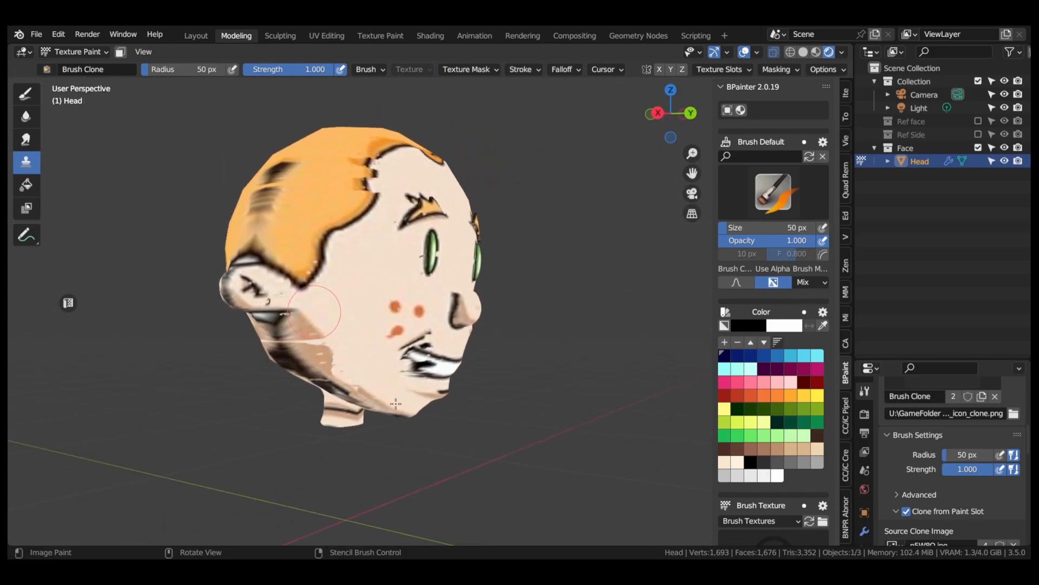
mouse_move(314, 312)
left_mouse_down()
mouse_move(351, 379)
mouse_move(283, 299)
left_mouse_up()
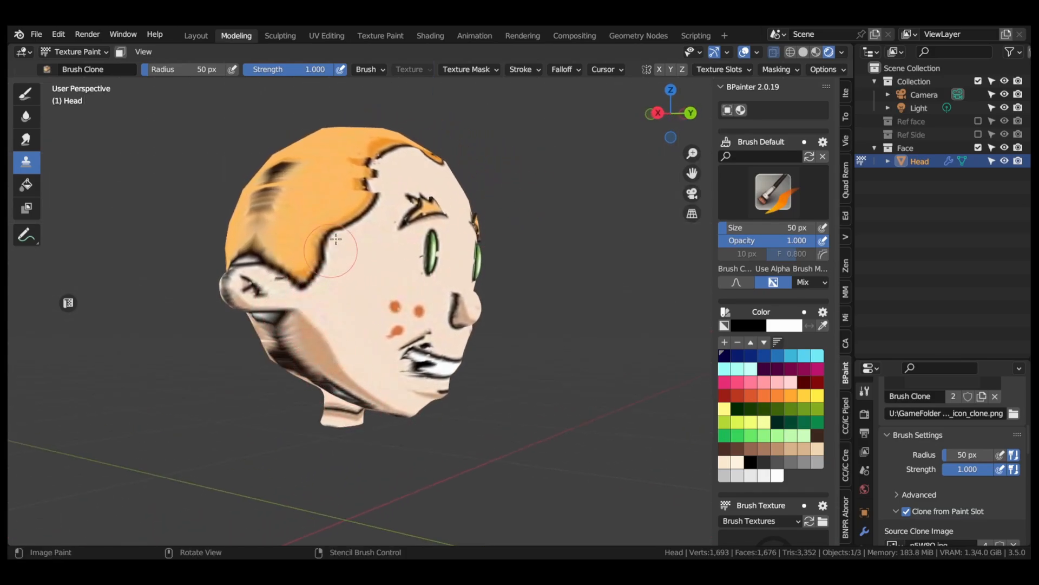
mouse_move(336, 238)
left_mouse_down()
mouse_move(374, 162)
mouse_move(435, 127)
left_mouse_up()
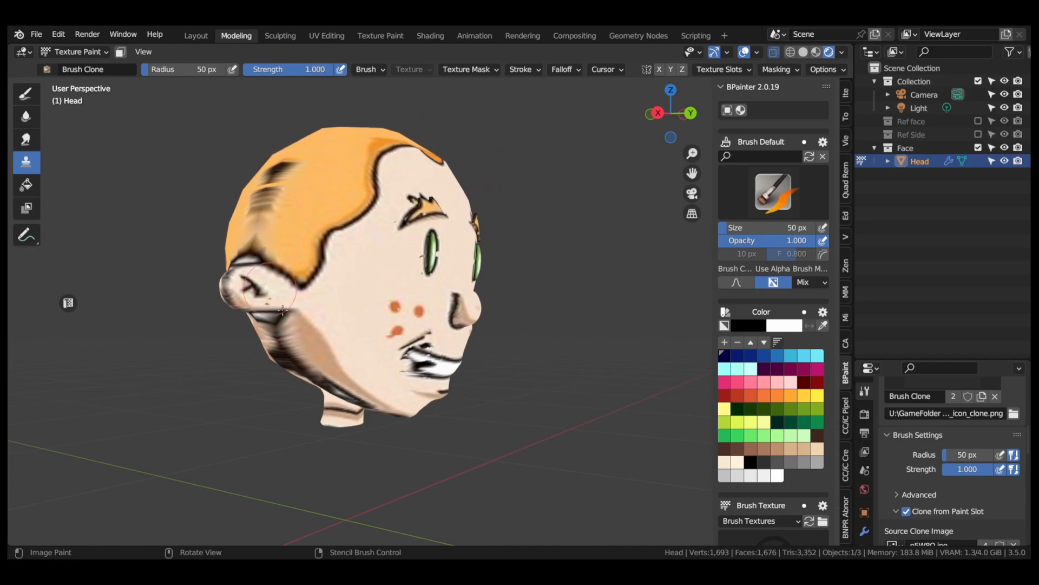
- Clone-paint the hairline across the forehead and down both temples from a raised front view
middle_click_drag(466, 156, 373, 208)
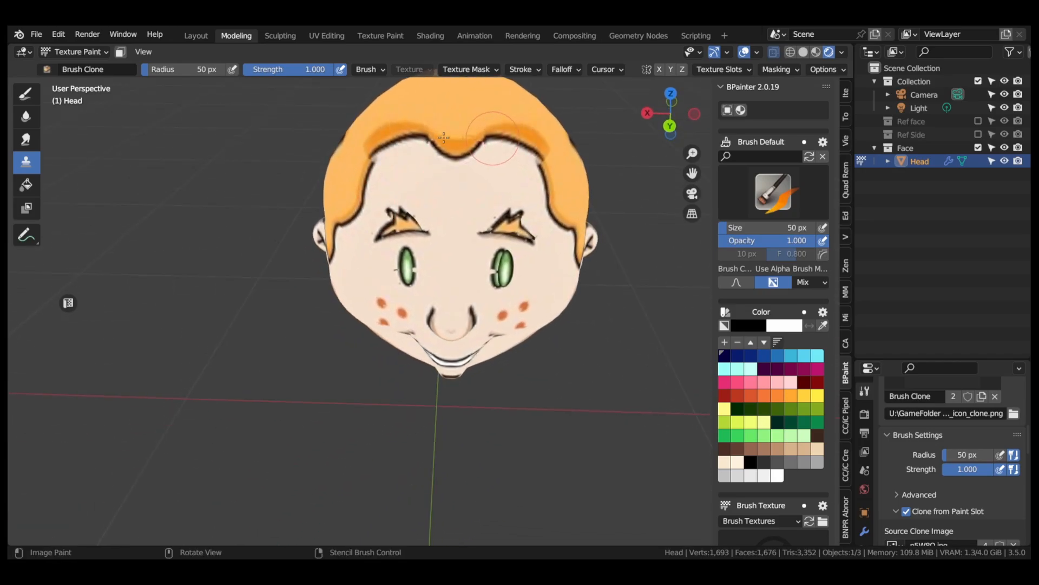
left_click_drag(394, 137, 360, 165)
left_click_drag(386, 200, 399, 194)
left_click_drag(547, 175, 553, 194)
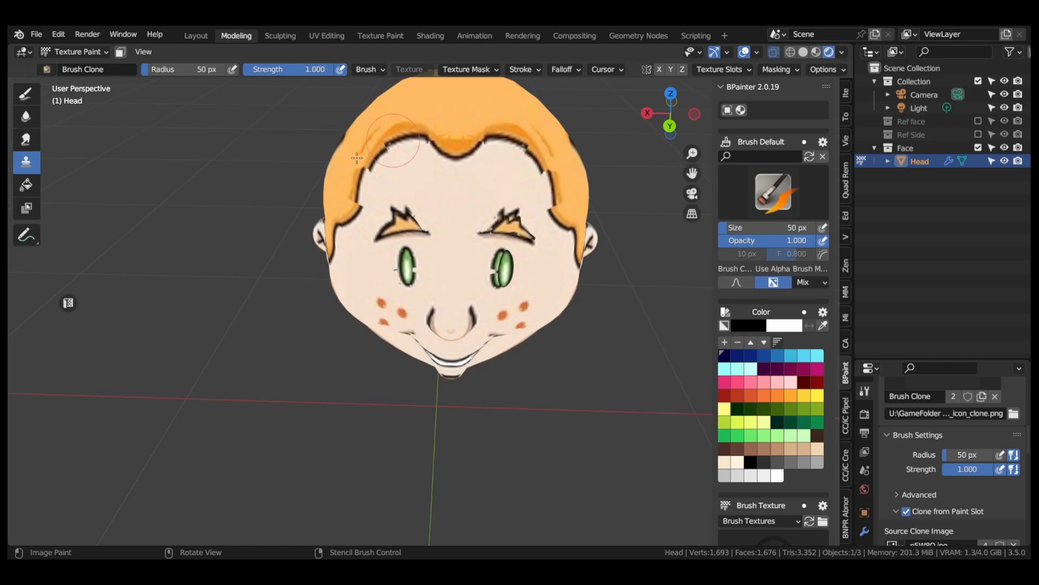
left_click_drag(356, 158, 340, 190)
mouse_move(531, 199)
left_mouse_down()
mouse_move(536, 258)
mouse_move(587, 246)
mouse_move(577, 248)
left_mouse_up()
- Set the paint bleed to 1 px and clone over the forehead hairline and temple again
left_click(823, 69)
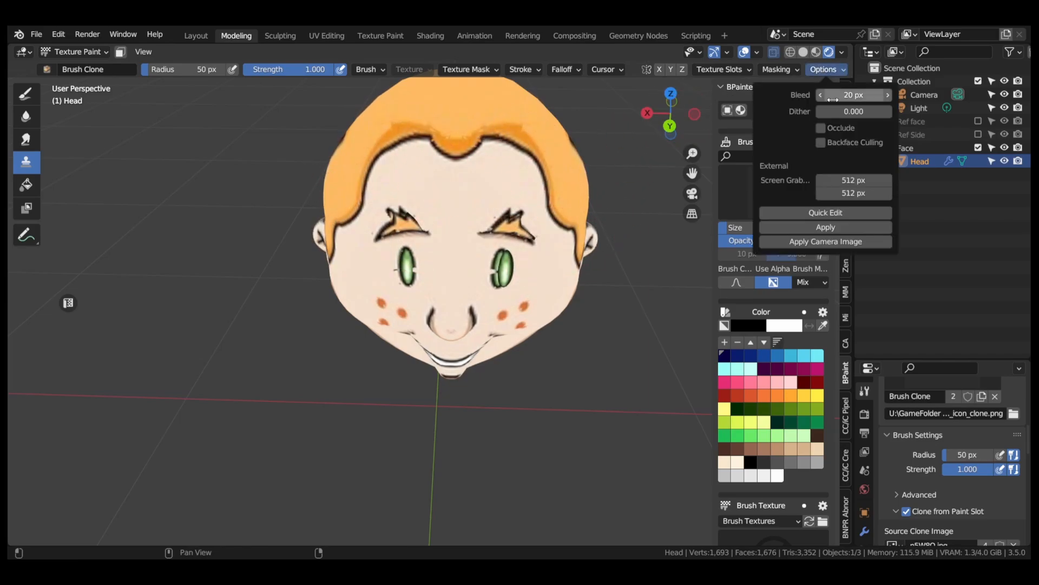
left_click_drag(850, 99, 822, 99)
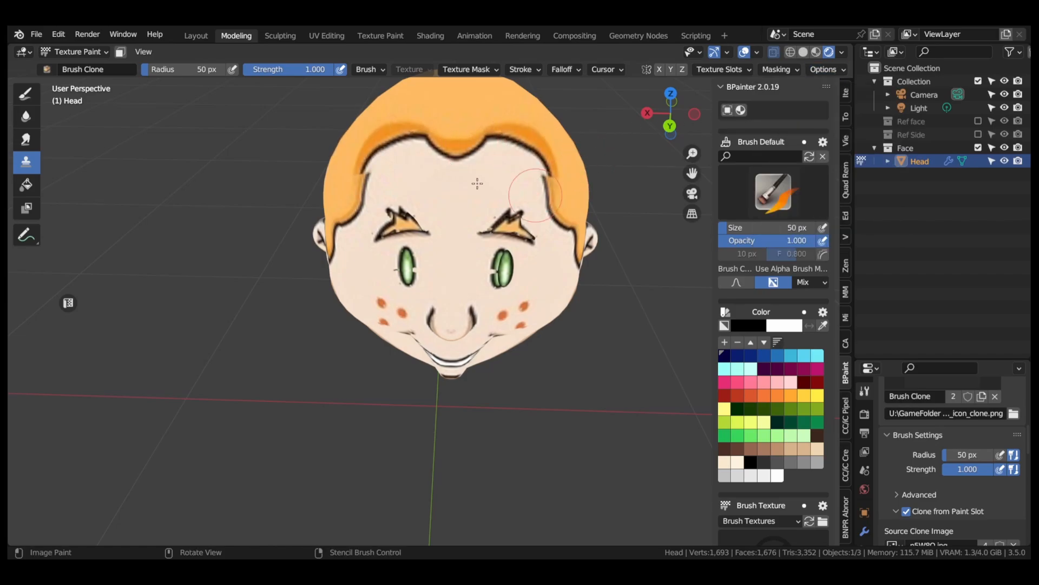
left_click_drag(469, 152, 553, 171)
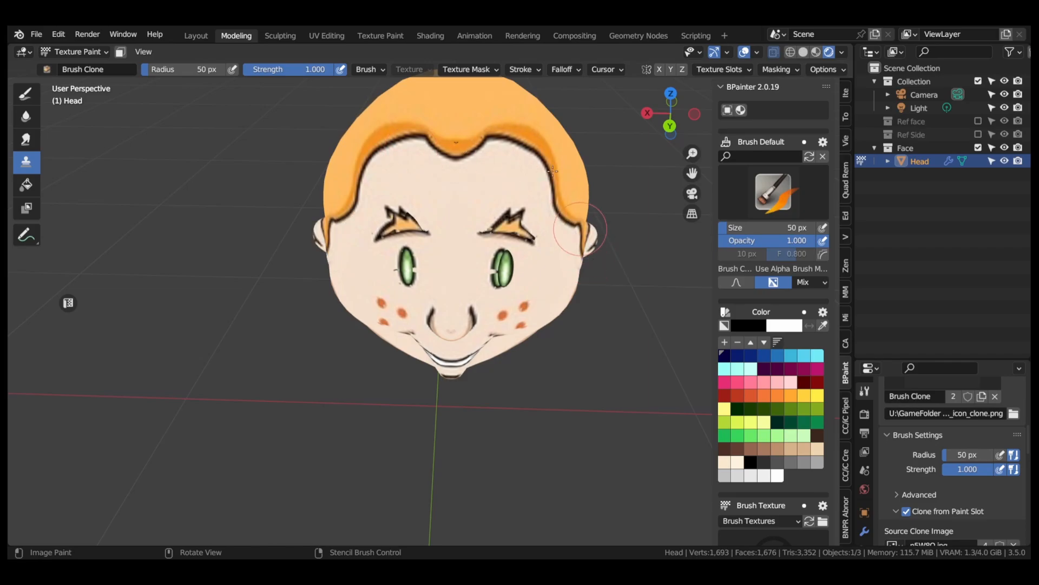
- Clone-paint the side hair, temple and ear from an angle, and touch up the mouth from a low front view
middle_click_drag(343, 234, 536, 114)
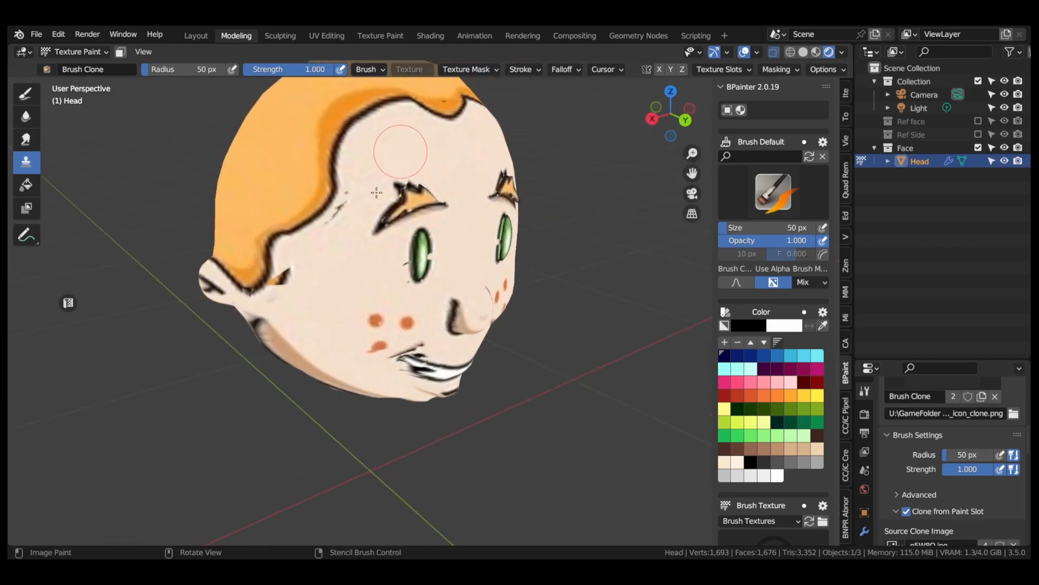
mouse_move(347, 196)
left_mouse_down()
mouse_move(329, 128)
mouse_move(429, 101)
mouse_move(371, 246)
mouse_move(241, 149)
left_mouse_up()
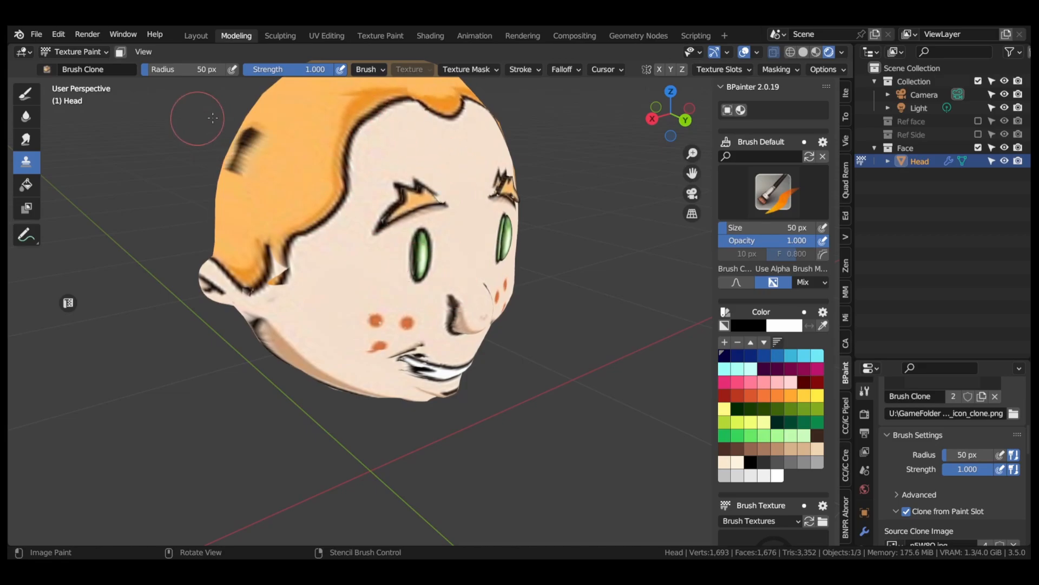
mouse_move(236, 187)
left_mouse_down()
mouse_move(270, 250)
mouse_move(261, 275)
mouse_move(229, 263)
left_mouse_up()
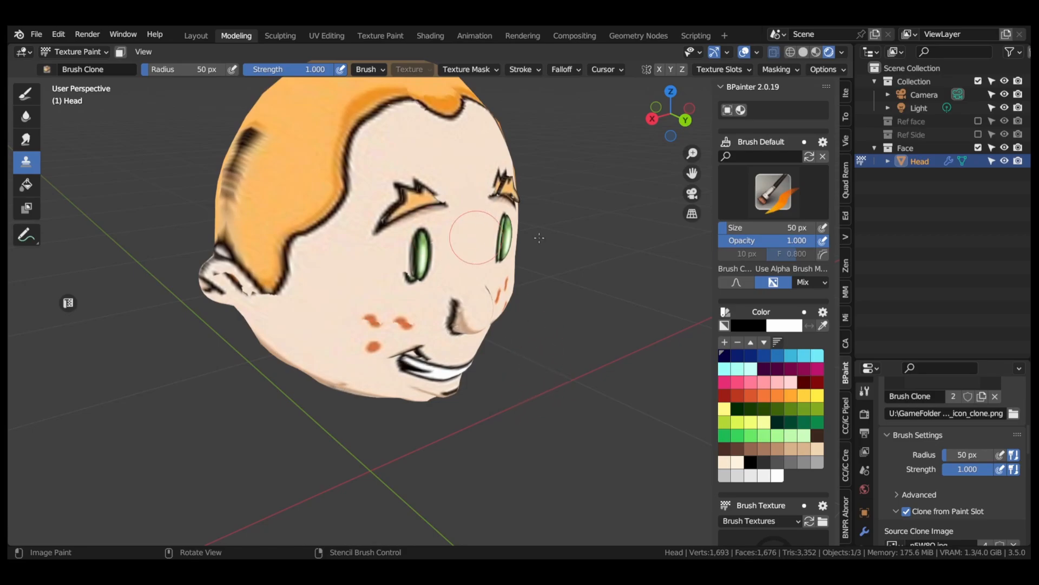
middle_click_drag(476, 232, 392, 323)
mouse_move(424, 347)
left_mouse_down()
mouse_move(379, 381)
mouse_move(427, 352)
left_mouse_up()
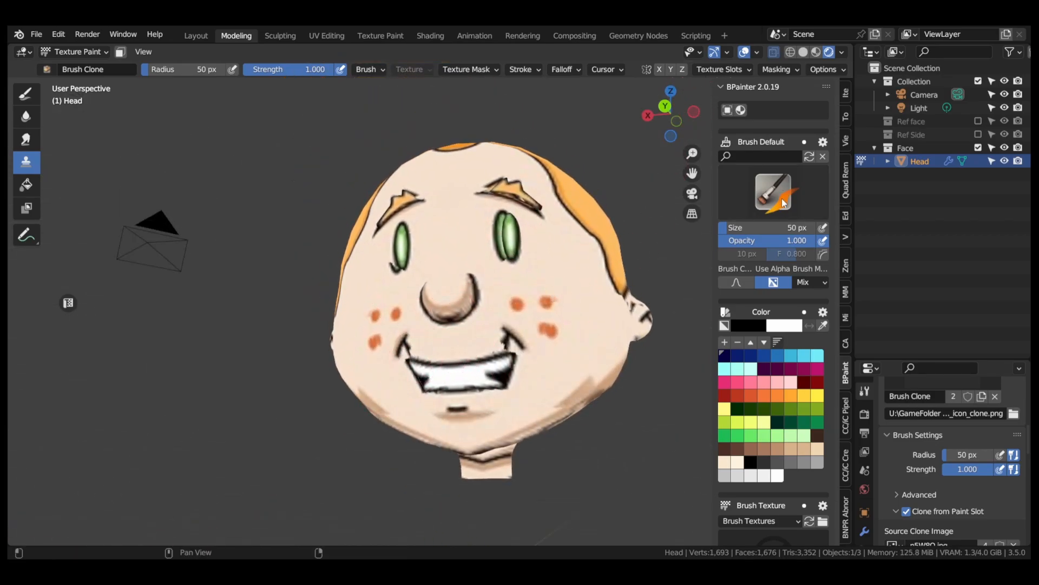
- Switch from Brush Clone to the Clone brush and paint over the forehead and hairline from above
left_click(69, 72)
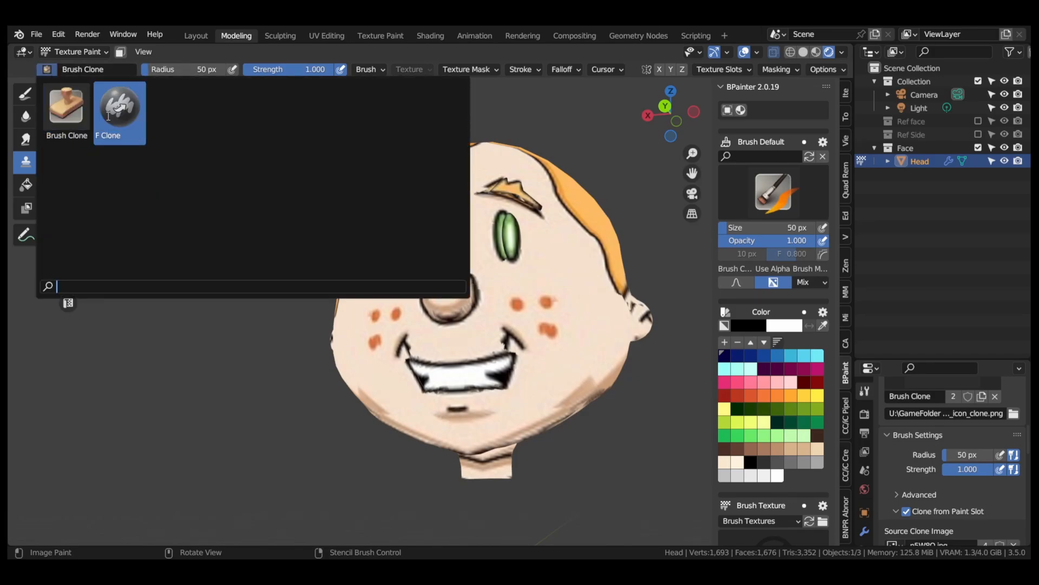
left_click(113, 112)
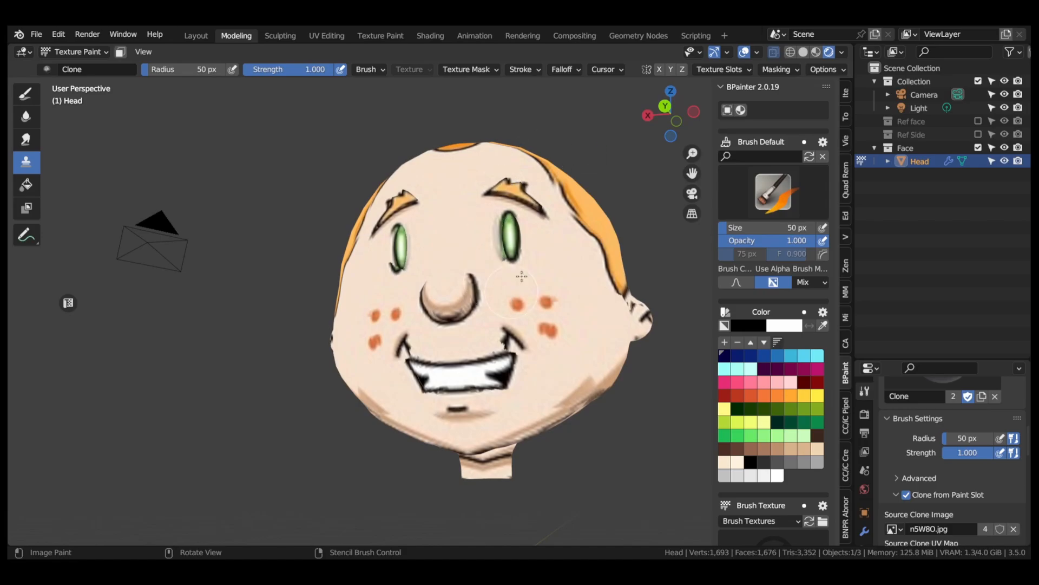
middle_click_drag(548, 144, 544, 233)
mouse_move(554, 178)
left_mouse_down()
mouse_move(501, 160)
mouse_move(418, 260)
mouse_move(422, 168)
left_mouse_up()
- Check the paint bleed setting and clone over the forehead, hairline seams and hair on the crown
left_click(833, 69)
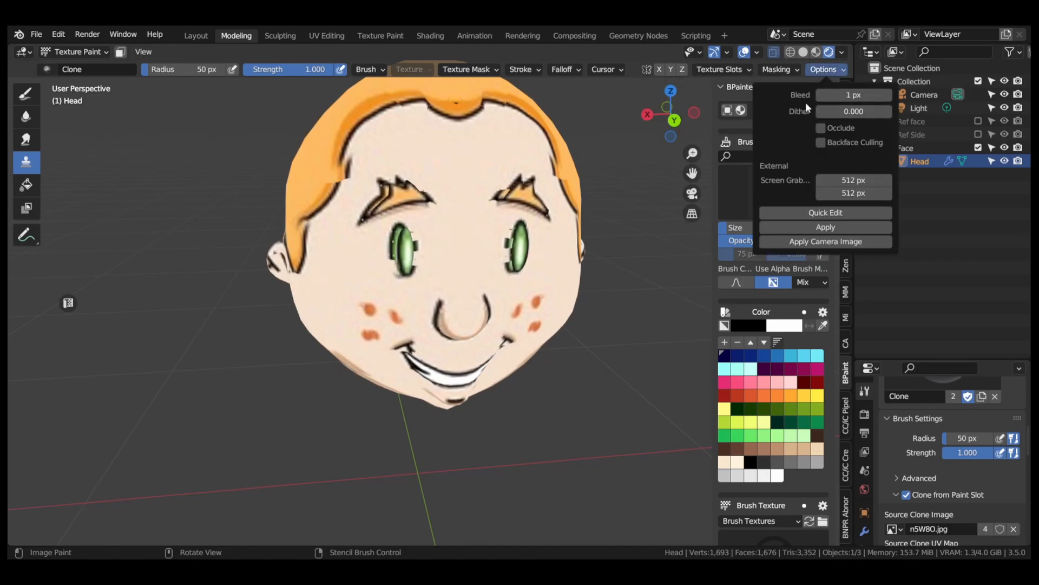
mouse_move(456, 114)
left_mouse_down()
mouse_move(398, 108)
mouse_move(453, 227)
mouse_move(398, 216)
mouse_move(355, 226)
mouse_move(428, 194)
mouse_move(461, 161)
mouse_move(439, 201)
mouse_move(454, 221)
left_mouse_up()
mouse_move(458, 181)
left_mouse_down()
mouse_move(276, 210)
mouse_move(377, 105)
mouse_move(340, 179)
left_mouse_up()
middle_click_drag(491, 107, 443, 184)
mouse_move(444, 184)
left_mouse_down()
mouse_move(459, 174)
mouse_move(345, 239)
mouse_move(346, 213)
mouse_move(287, 297)
mouse_move(383, 187)
left_mouse_up()
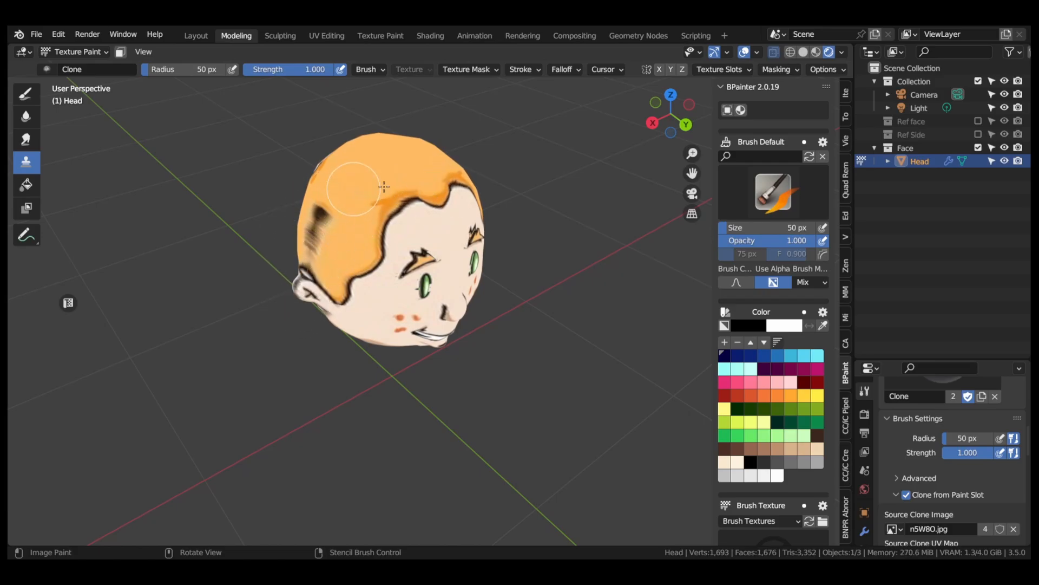
- Clone-paint the lower face around the mouth, cheeks and jaw from low angles
middle_click_drag(513, 309, 431, 182)
mouse_move(358, 340)
left_mouse_down()
mouse_move(353, 355)
mouse_move(476, 381)
mouse_move(349, 352)
mouse_move(378, 373)
mouse_move(416, 325)
mouse_move(417, 366)
mouse_move(453, 362)
left_mouse_up()
scroll(520, 341, "up", 4)
middle_click_drag(546, 333, 495, 375)
mouse_move(495, 375)
left_mouse_down()
mouse_move(521, 379)
mouse_move(517, 346)
mouse_move(538, 325)
left_mouse_up()
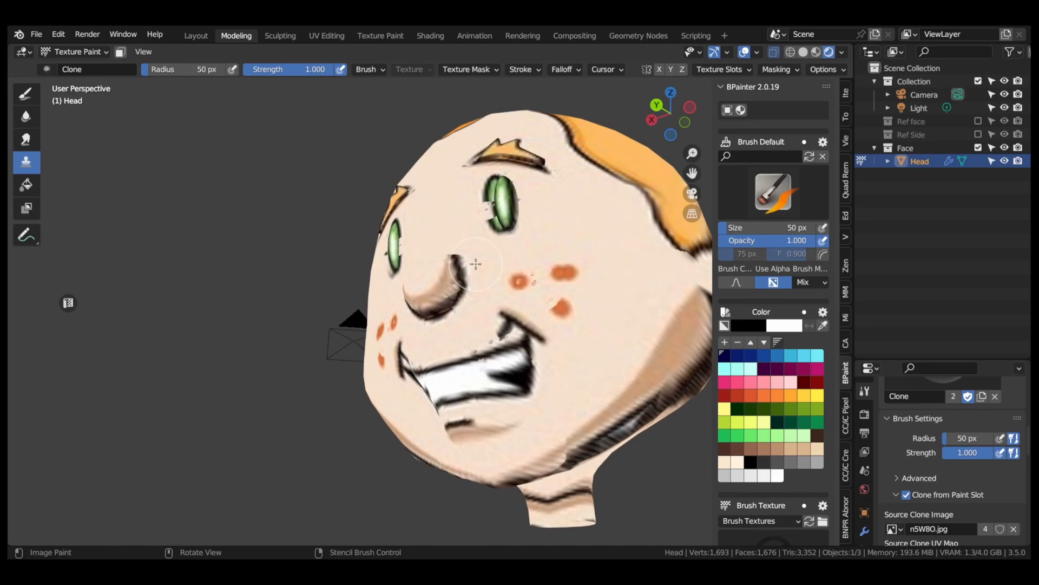
- Repaint both mouth corners, the smile outline and the nearby freckles with the Clone brush
middle_click_drag(396, 302, 374, 251)
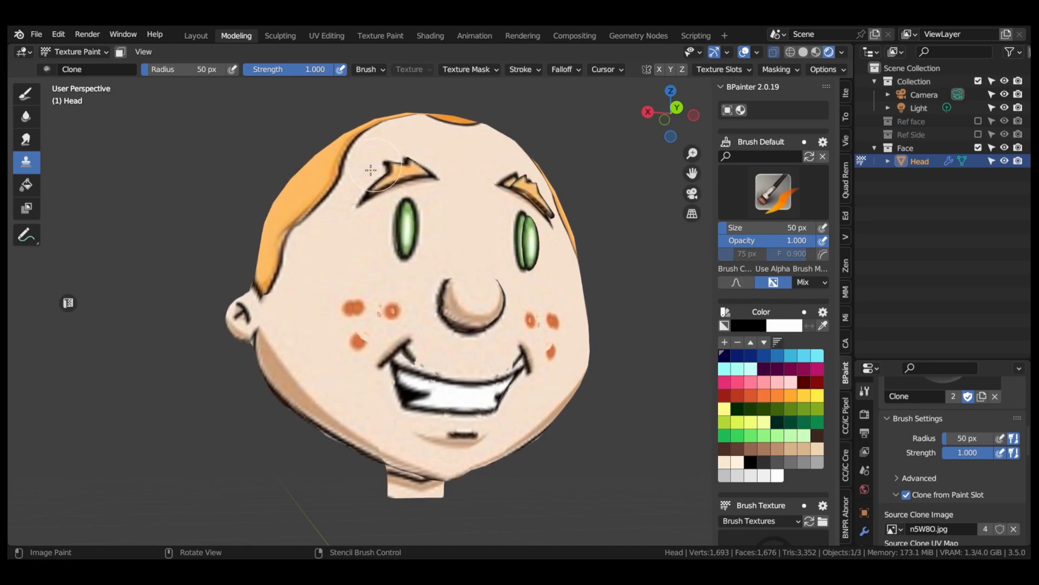
mouse_move(410, 365)
left_mouse_down()
mouse_move(431, 414)
mouse_move(433, 358)
mouse_move(437, 366)
left_mouse_up()
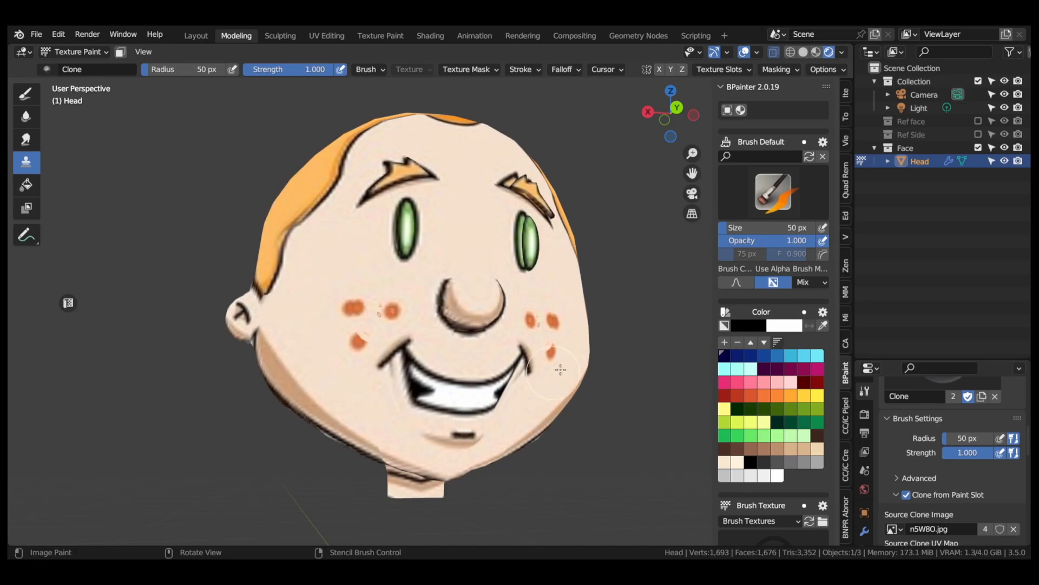
mouse_move(560, 370)
left_mouse_down()
mouse_move(526, 361)
mouse_move(509, 379)
mouse_move(515, 359)
left_mouse_up()
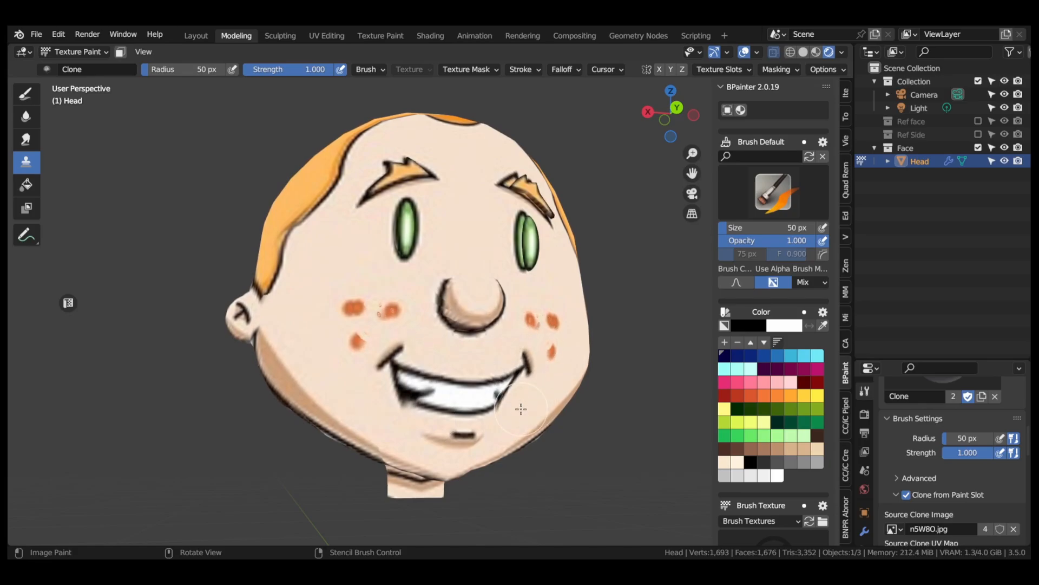
mouse_move(401, 335)
left_mouse_down()
mouse_move(409, 406)
mouse_move(423, 377)
left_mouse_up()
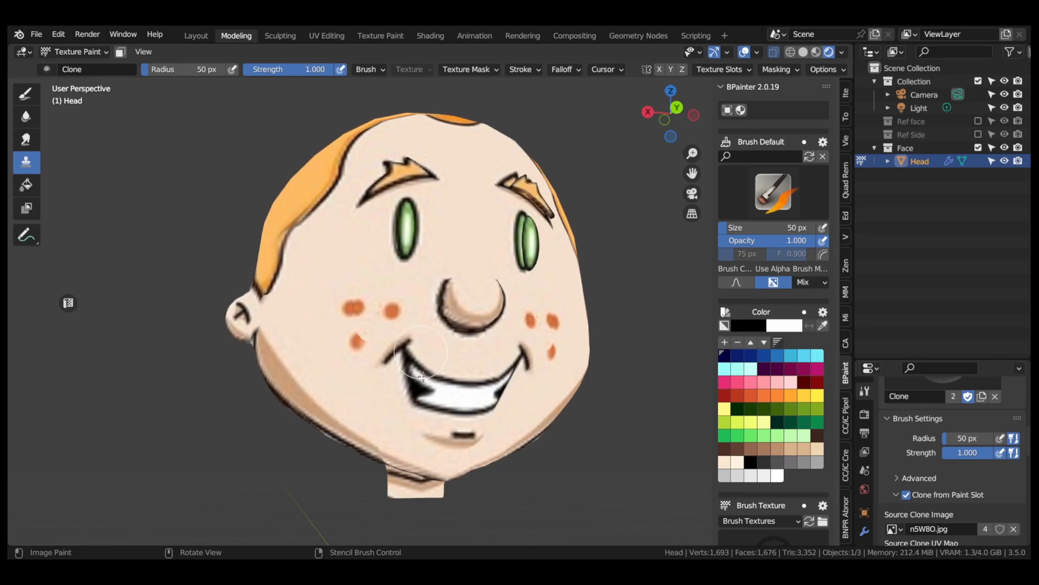
scroll(450, 295, "down", 4)
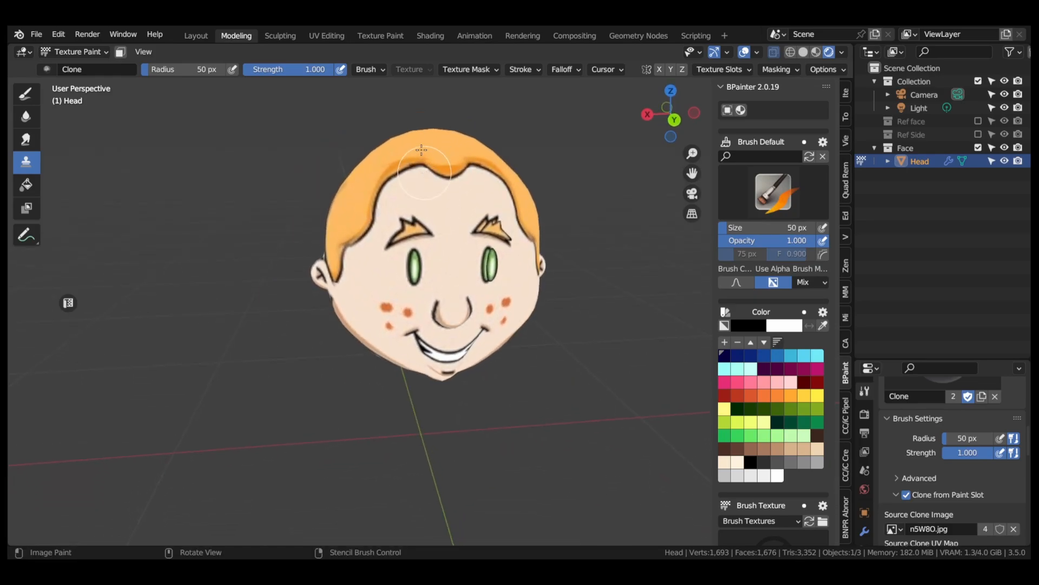
mouse_move(421, 150)
left_mouse_down()
mouse_move(405, 169)
mouse_move(541, 167)
left_mouse_up()
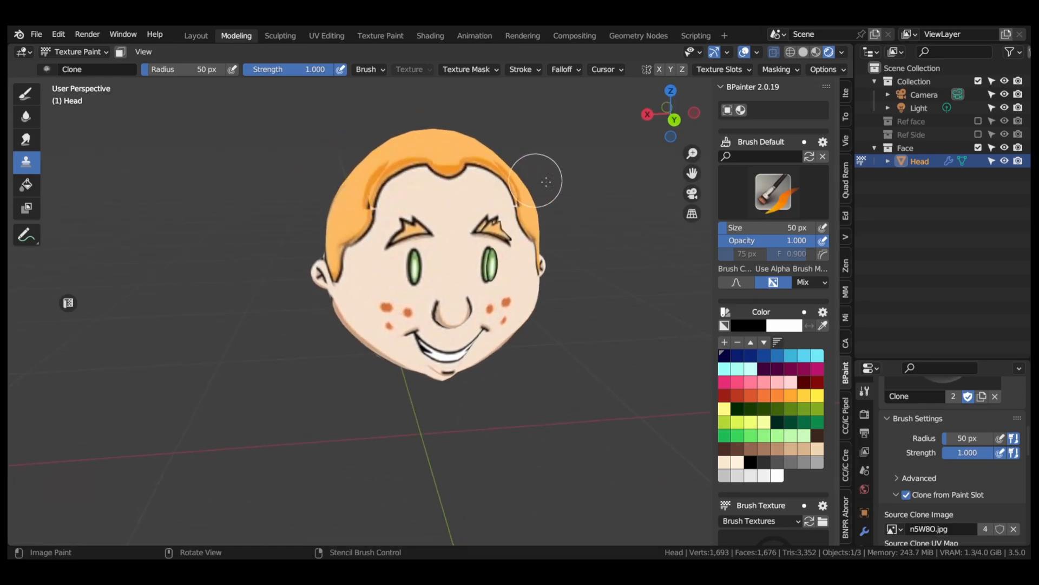
key("ctrl+z")
- Clone-paint along the hairline and down to the hair beside the ear, and inspect the face from below and front
scroll(427, 170, "up", 1)
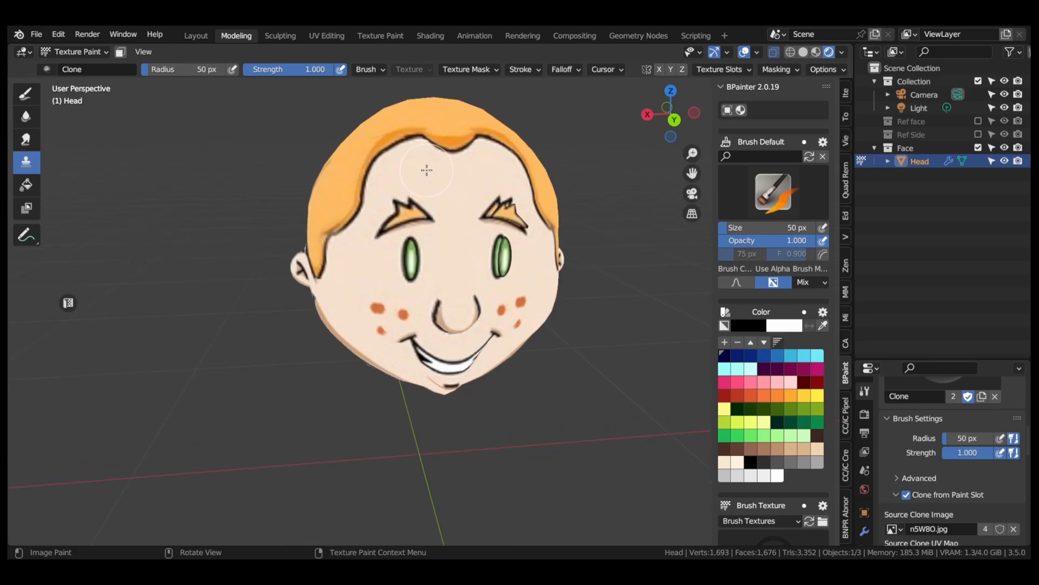
left_click_drag(421, 142, 412, 137)
left_click_drag(331, 252, 316, 271)
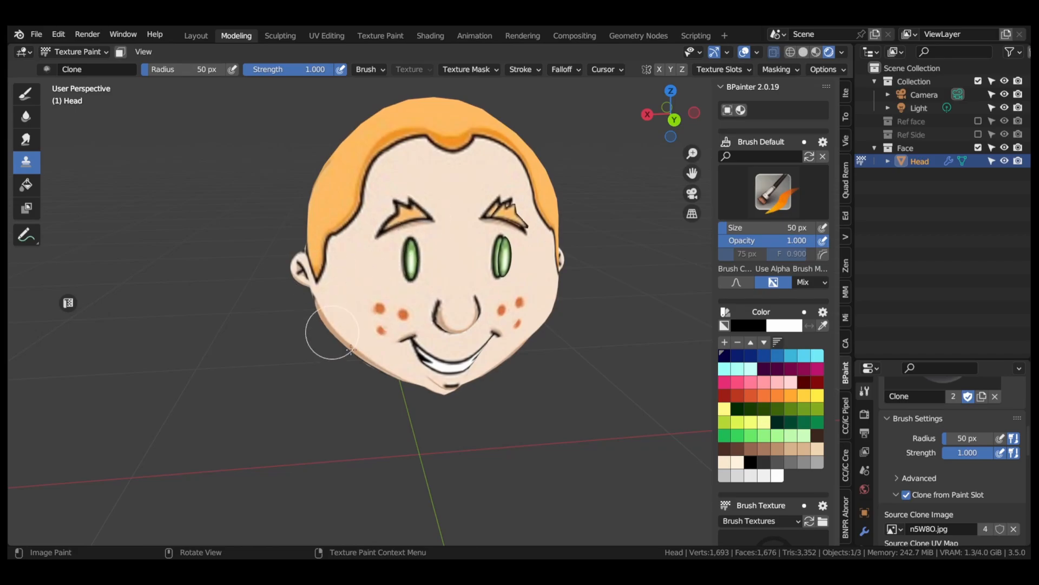
middle_click_drag(412, 384, 402, 336)
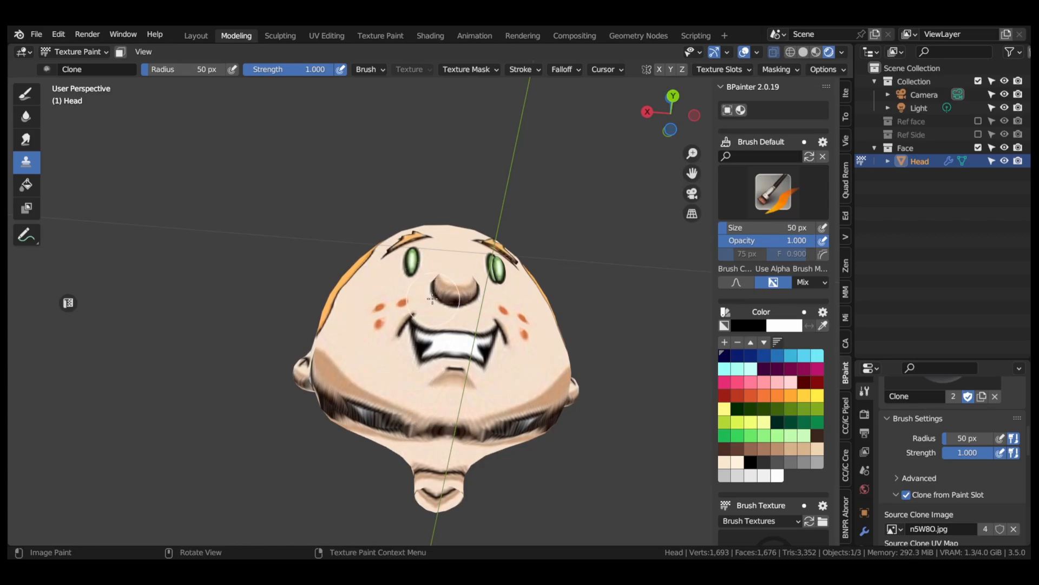
middle_click_drag(517, 244, 503, 268)
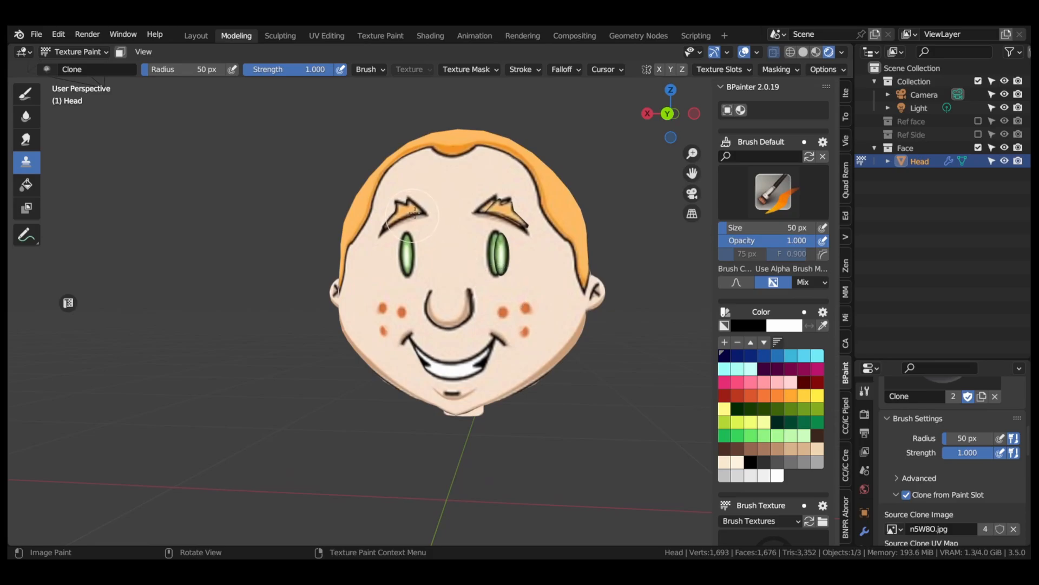
mouse_move(455, 244)
middle_mouse_down()
mouse_move(489, 254)
mouse_move(572, 216)
mouse_move(522, 238)
mouse_move(558, 219)
middle_mouse_up()
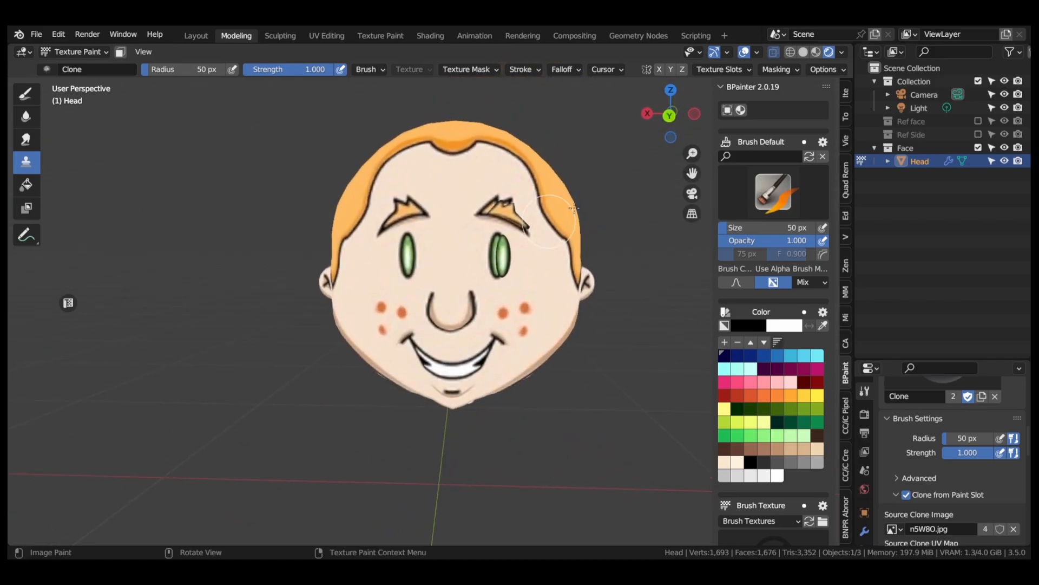
- Switch the head from Texture Paint to Edit Mode in the Back Orthographic view, framed on the eyebrows and eyes
left_click(675, 116)
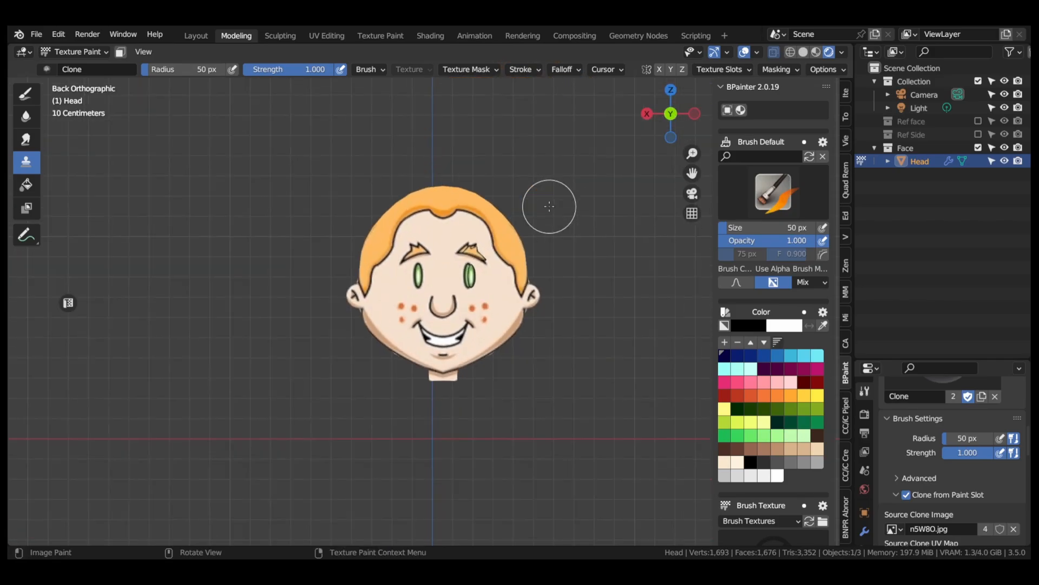
scroll(548, 206, "up", 5)
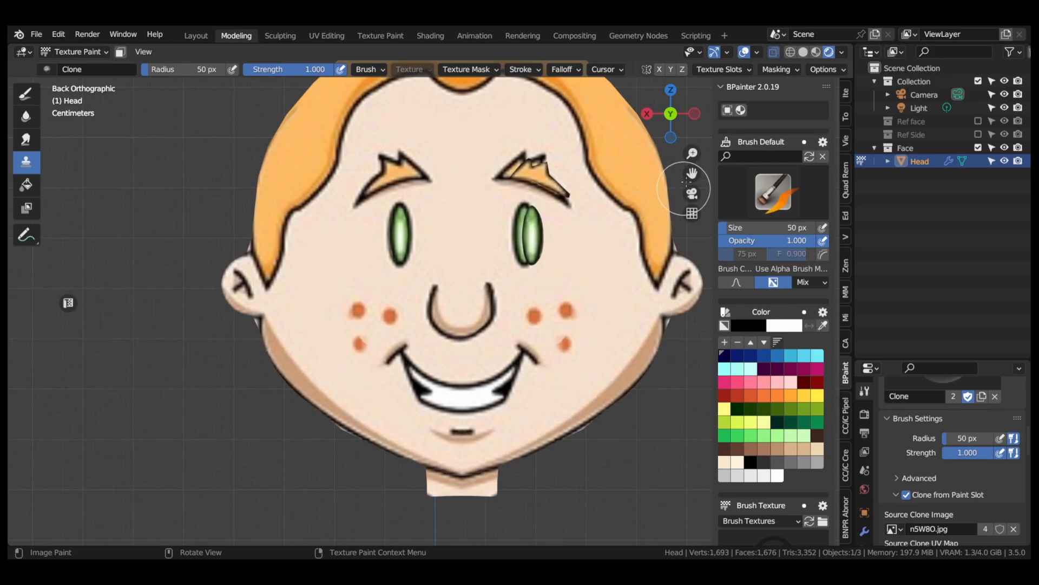
scroll(610, 170, "down", 2)
middle_click_drag(611, 169, 617, 191)
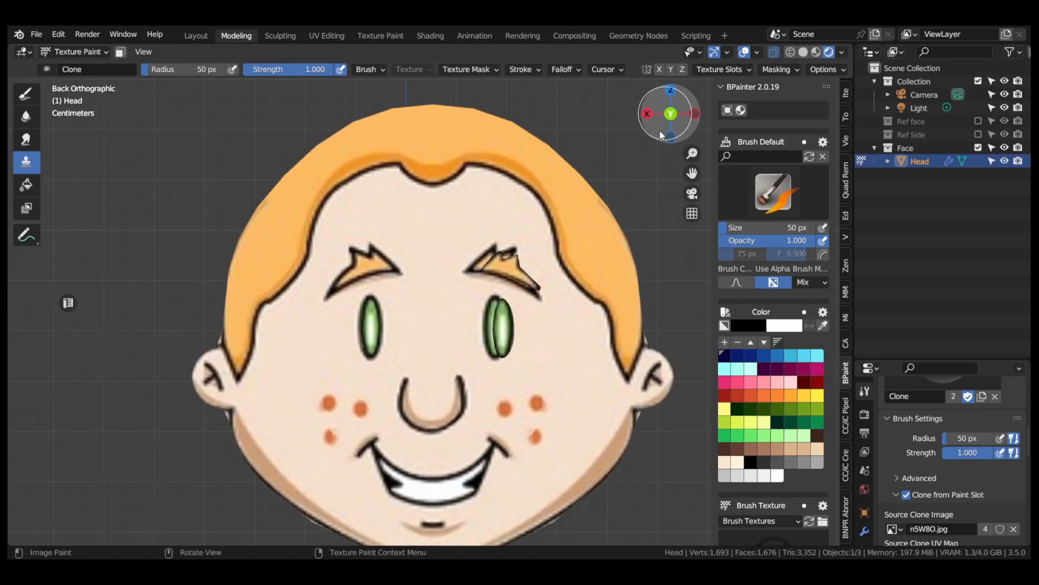
scroll(688, 173, "up", 5)
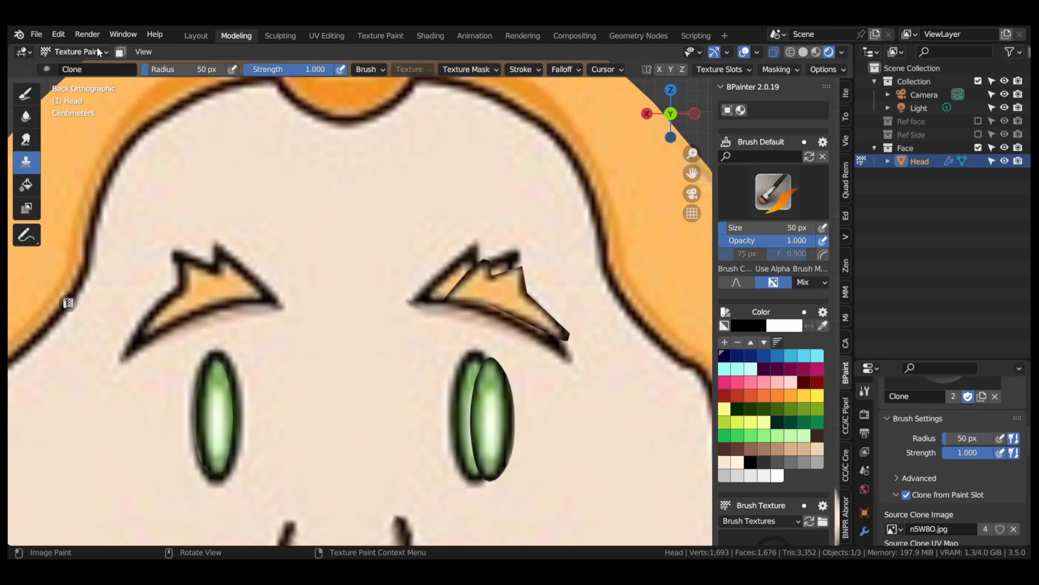
left_click(96, 52)
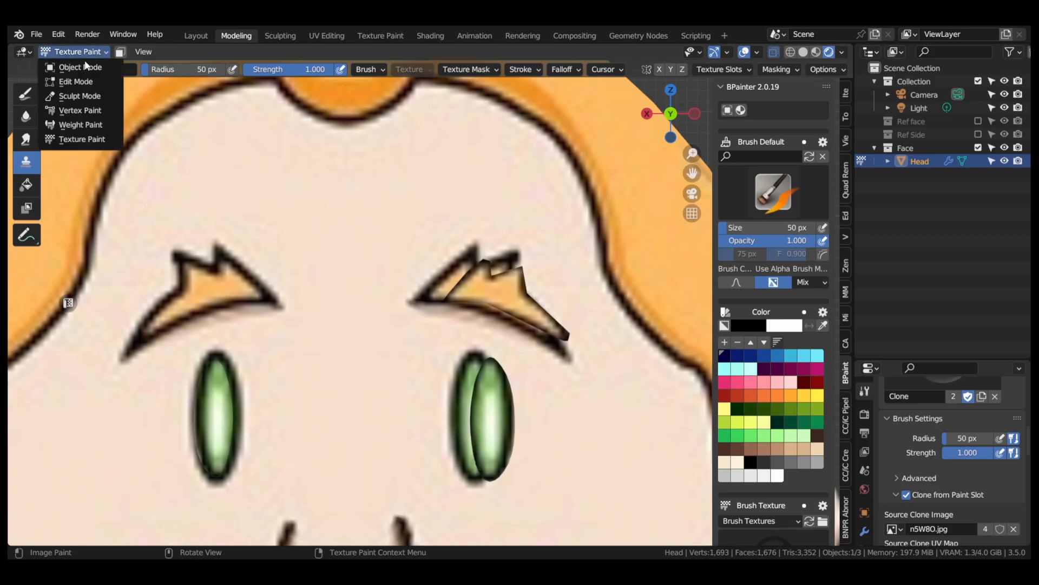
left_click(70, 63)
scroll(517, 287, "up", 3)
key("Tab")
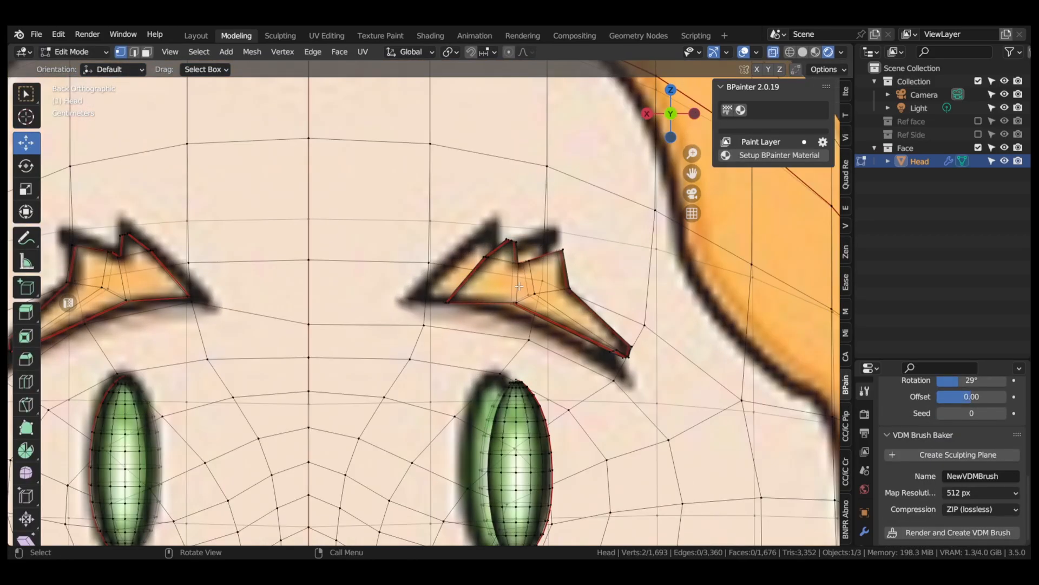
- Select all linked geometry of the eyebrow mesh that is offset from its painted outline and move it onto that outline
left_click(562, 304)
key("ctrl+l")
scroll(509, 309, "up", 2)
key("g")
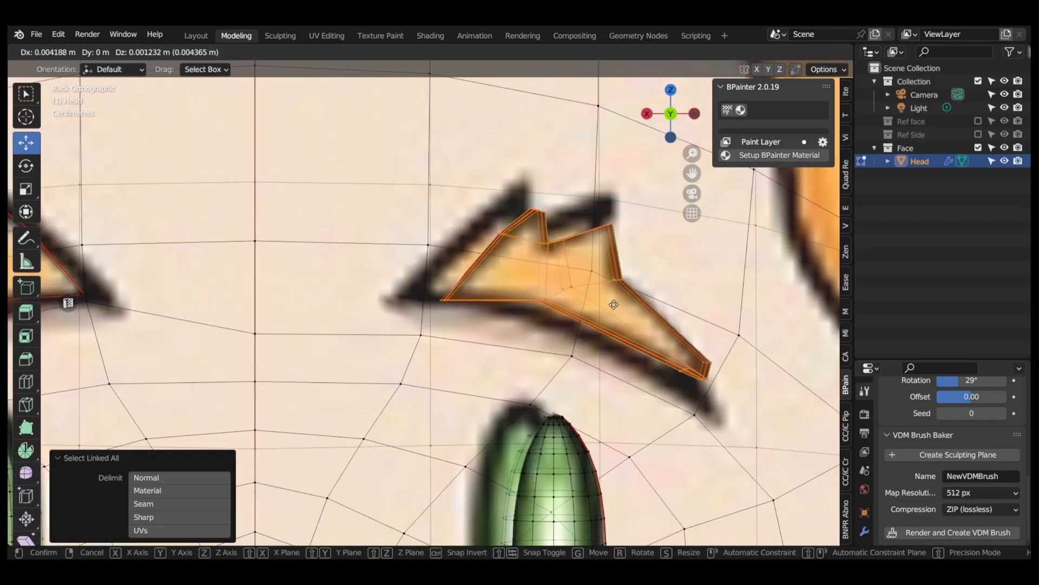